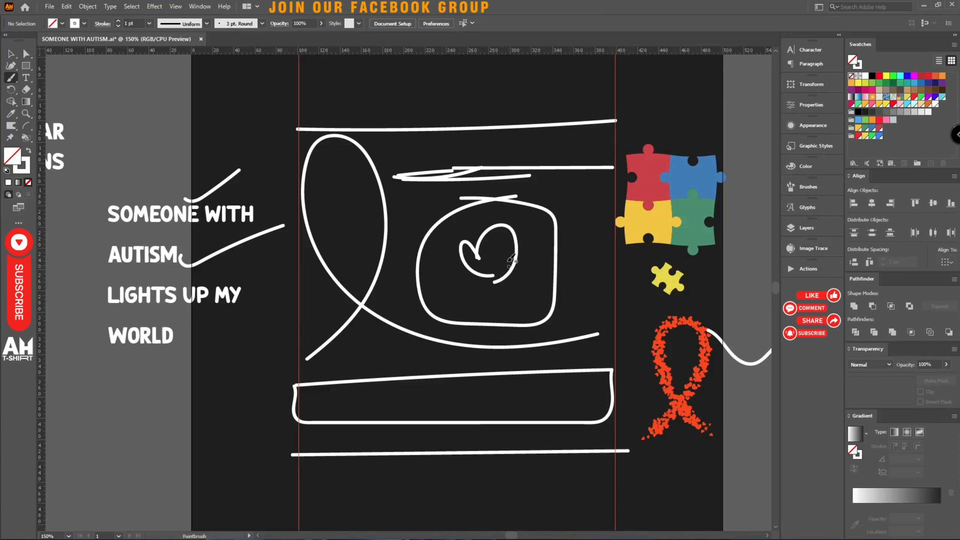
Finish the layout sketch with cloud-like strokes and dots around the central shape, and move the whole sketch off the artboard.
{"action": "mouse_move", "coordinate": [544, 237]}
{"action": "left_mouse_down"}
{"action": "mouse_move", "coordinate": [464, 286]}
{"action": "mouse_move", "coordinate": [502, 301]}
{"action": "left_mouse_up"}
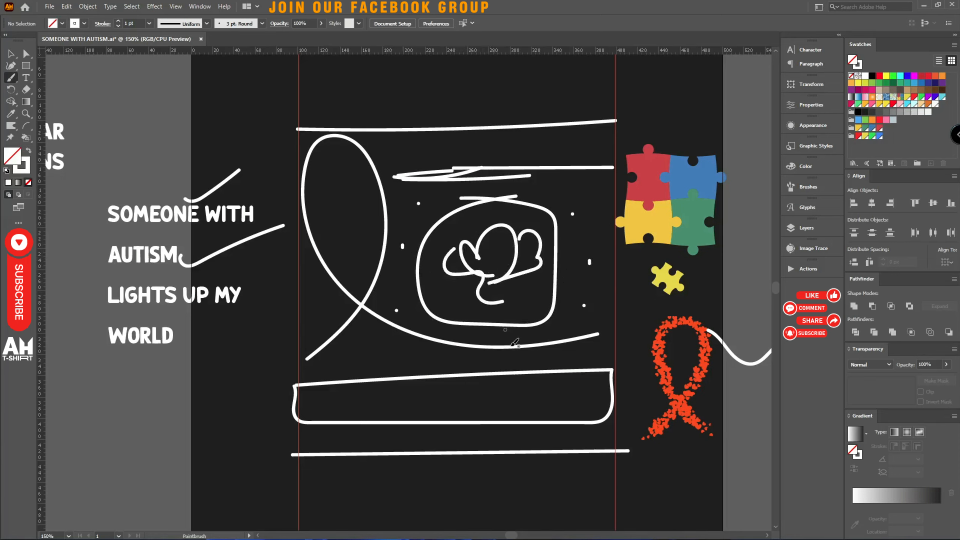
{"action": "key", "text": "v"}
{"action": "left_click_drag", "start_coordinate": [299, 95], "coordinate": [593, 486]}
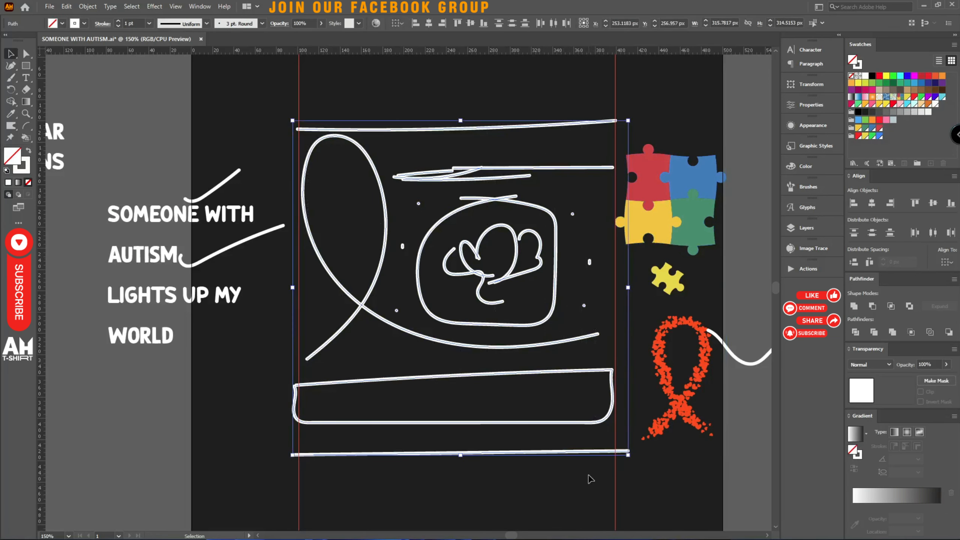
{"action": "scroll", "coordinate": [417, 380], "scroll_direction": "down", "scroll_amount": 1}
{"action": "left_click_drag", "start_coordinate": [436, 307], "coordinate": [726, 281]}
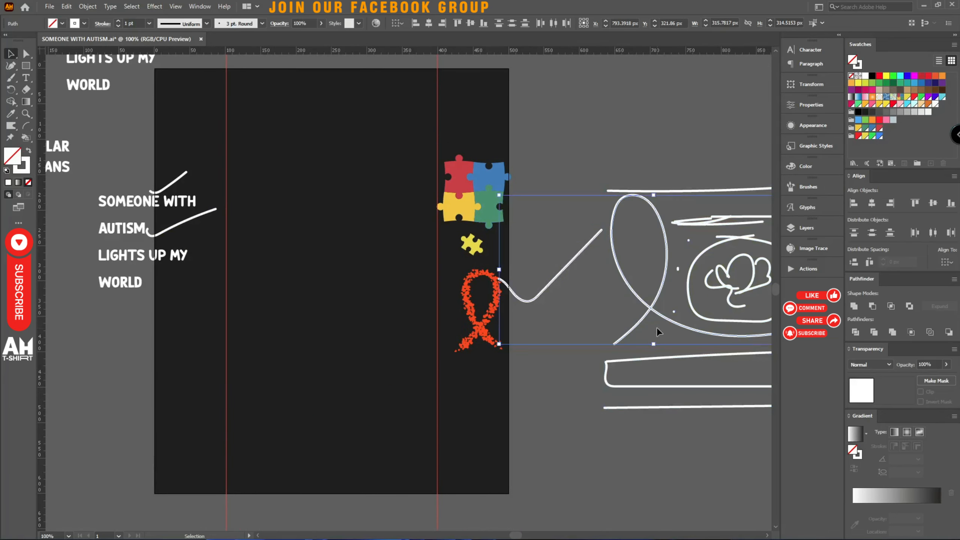
{"action": "left_click", "coordinate": [594, 326]}
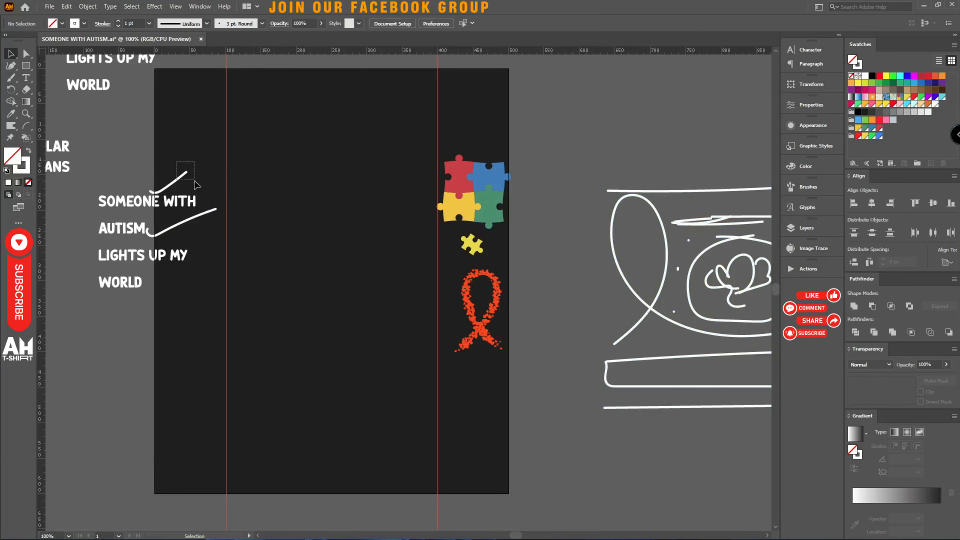
Delete the two check-mark strokes beside the "SOMEONE WITH" and "AUTISM" text lines.
{"action": "left_click_drag", "start_coordinate": [194, 180], "coordinate": [196, 181]}
{"action": "key", "text": "Delete"}
{"action": "left_click", "coordinate": [214, 210]}
{"action": "key", "text": "Delete"}
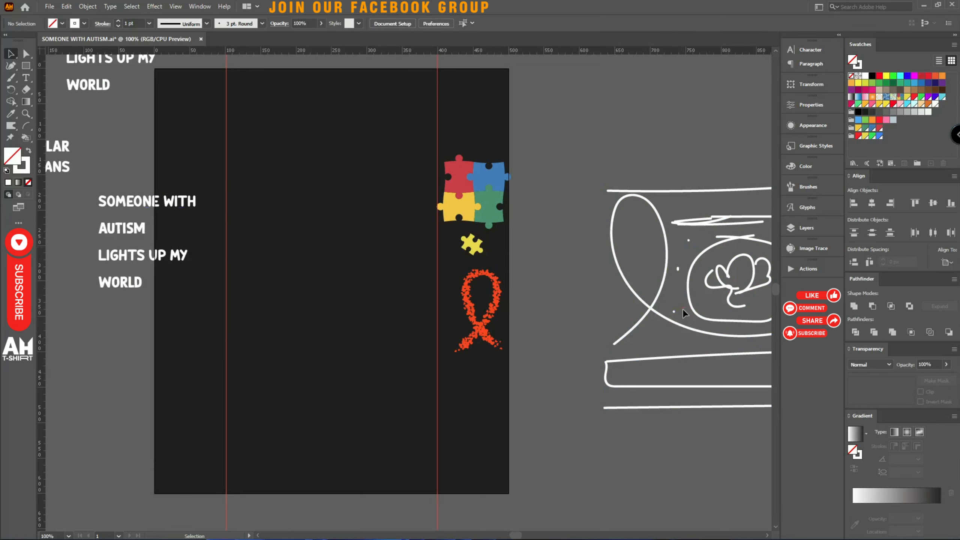
{"action": "left_click_drag", "start_coordinate": [682, 310], "coordinate": [542, 288]}
{"action": "left_click_drag", "start_coordinate": [256, 238], "coordinate": [538, 325]}
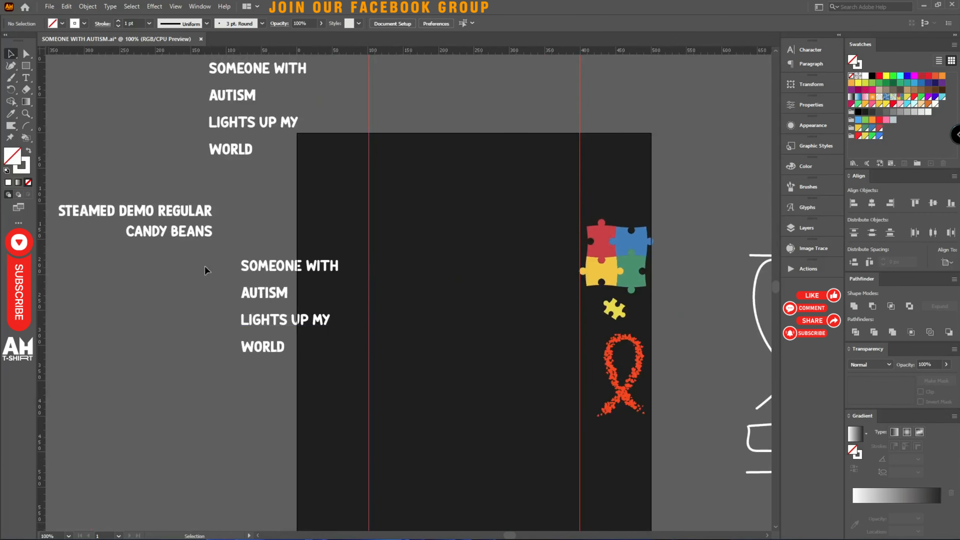
{"action": "left_click_drag", "start_coordinate": [204, 266], "coordinate": [142, 318]}
{"action": "left_click_drag", "start_coordinate": [136, 105], "coordinate": [136, 104]}
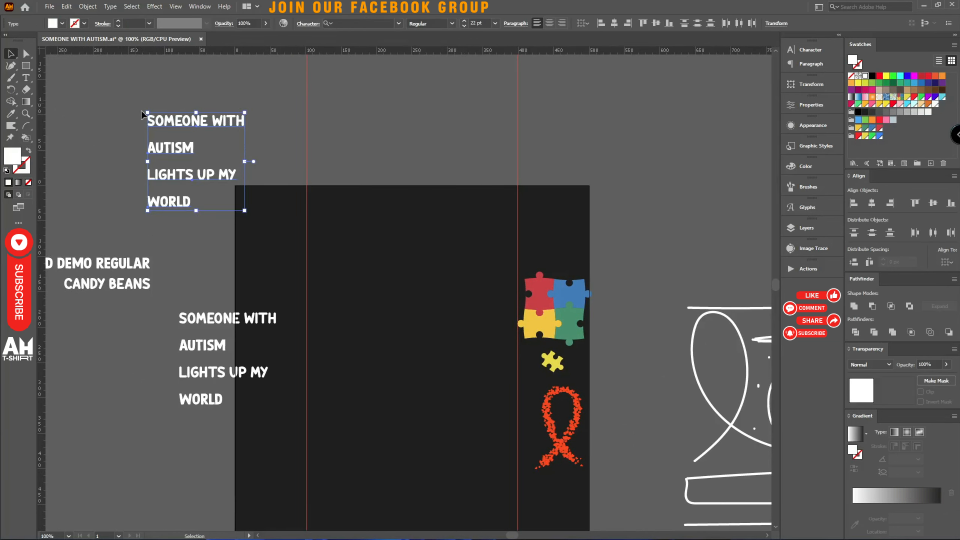
{"action": "left_click_drag", "start_coordinate": [460, 260], "coordinate": [274, 172]}
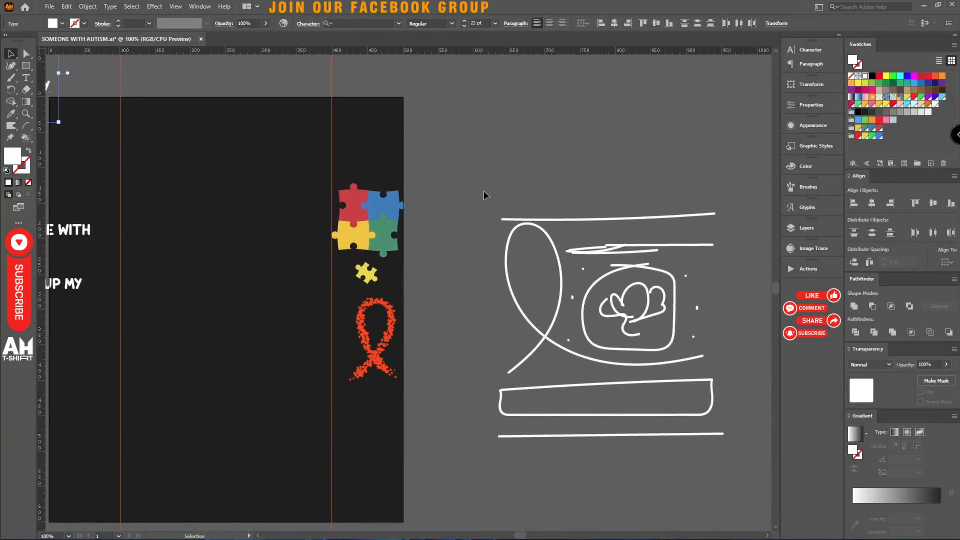
Convert all strokes of the white layout sketch beside the artboard into outlined shapes.
{"action": "left_click_drag", "start_coordinate": [751, 458], "coordinate": [765, 461]}
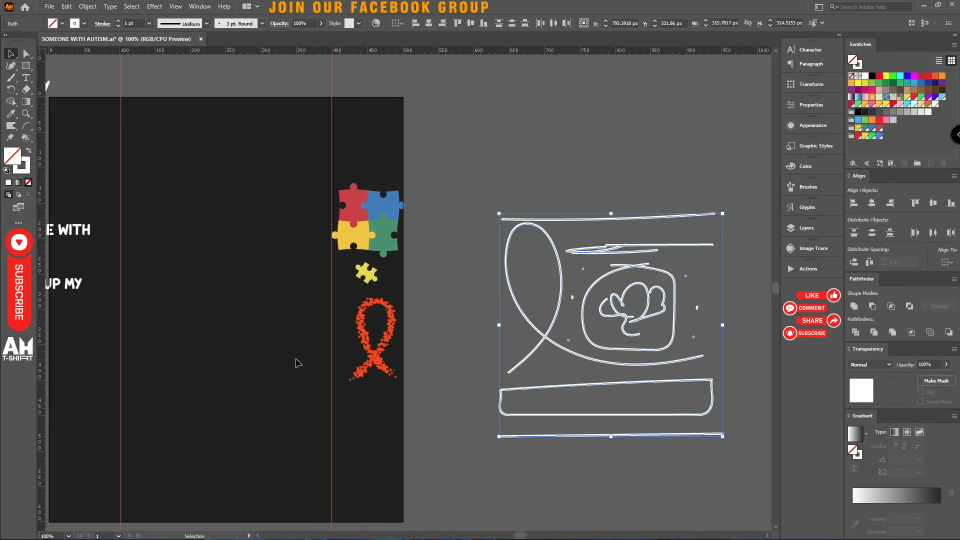
{"action": "left_click_drag", "start_coordinate": [296, 363], "coordinate": [359, 374]}
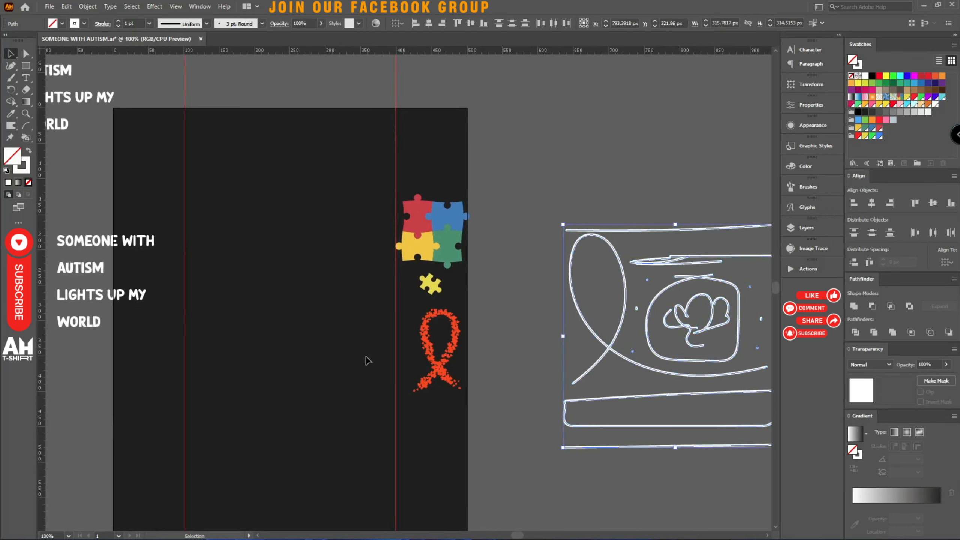
{"action": "left_click_drag", "start_coordinate": [317, 359], "coordinate": [302, 360]}
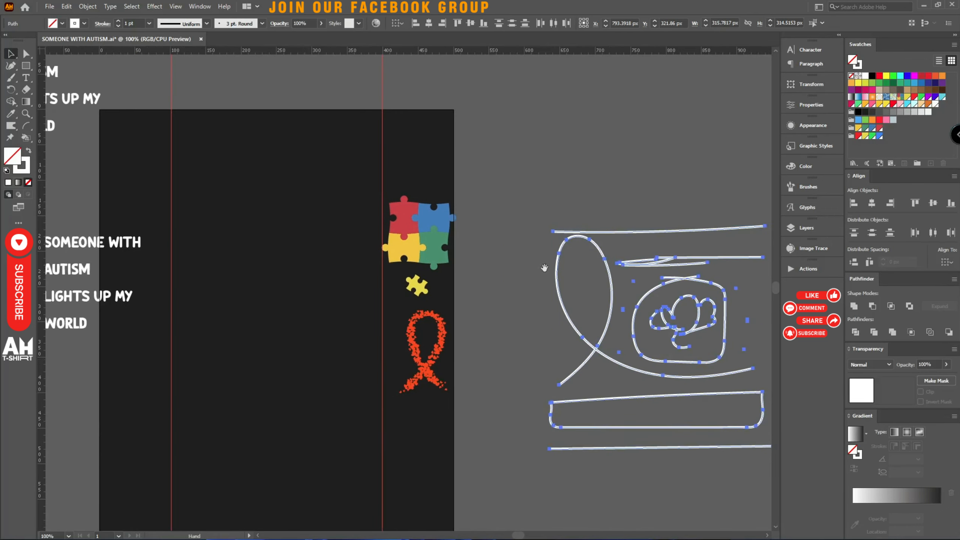
{"action": "left_click_drag", "start_coordinate": [544, 268], "coordinate": [501, 262]}
{"action": "key", "text": "ctrl"}
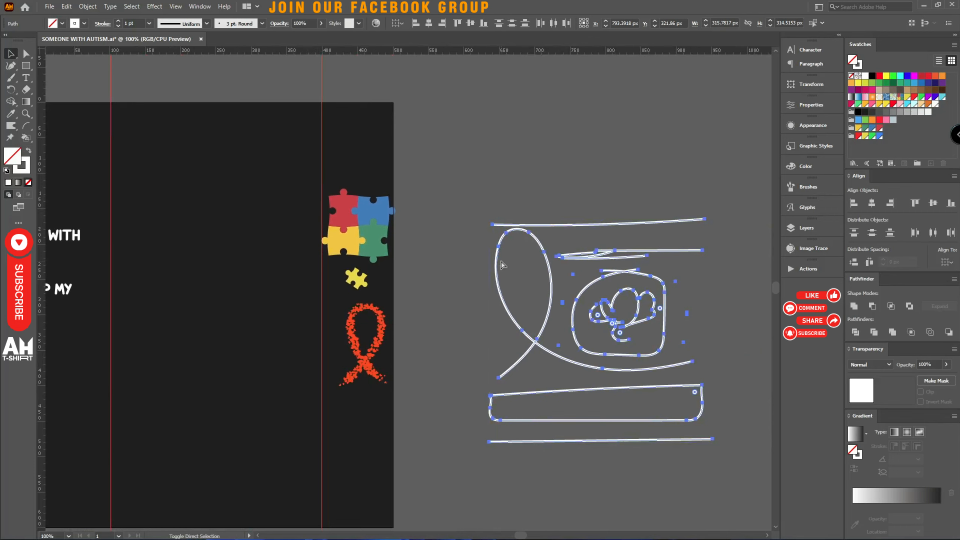
{"action": "key", "text": "ctrl+shift+o"}
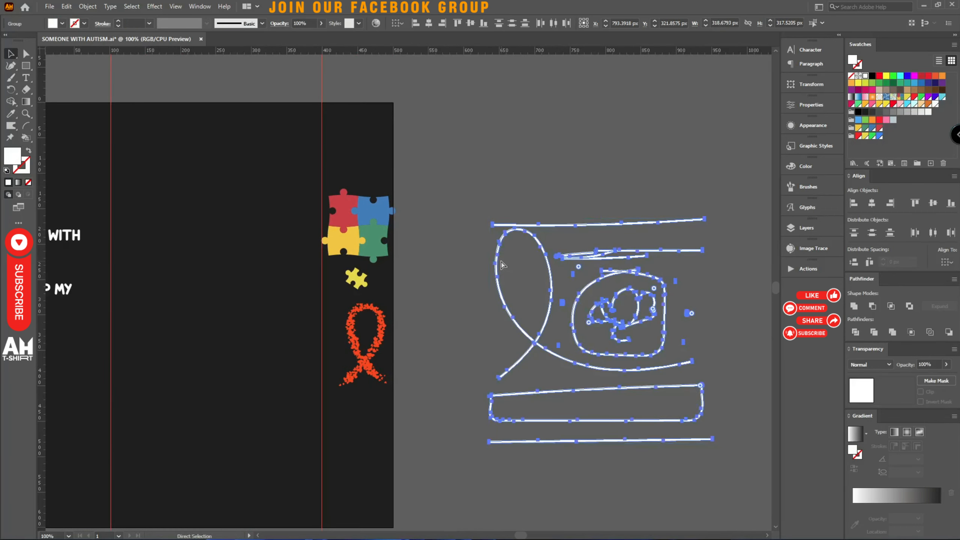
{"action": "left_click", "coordinate": [502, 265]}
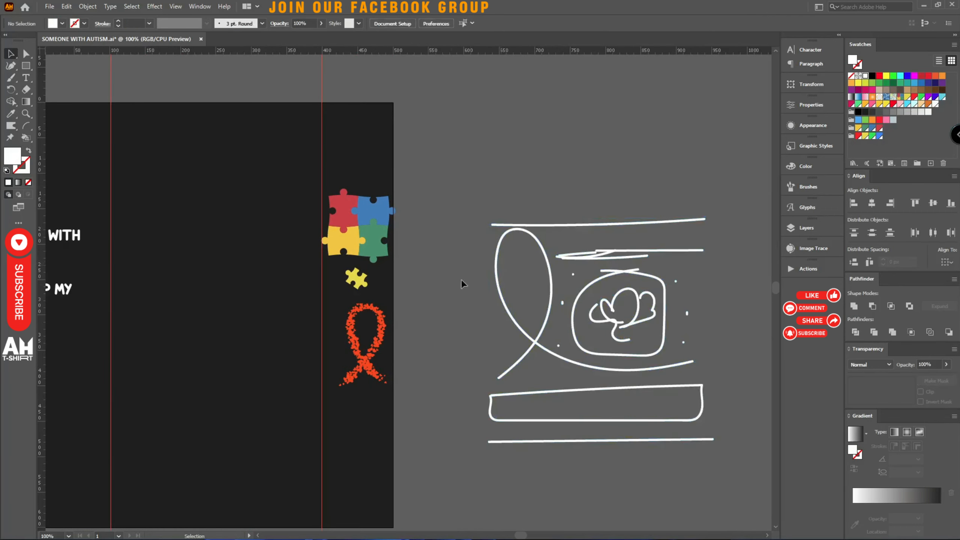
Convert the lower copy of the "SOMEONE WITH AUTISM LIGHTS UP MY WORLD" text to outlines.
{"action": "scroll", "coordinate": [772, 463], "scroll_direction": "right", "scroll_amount": 2}
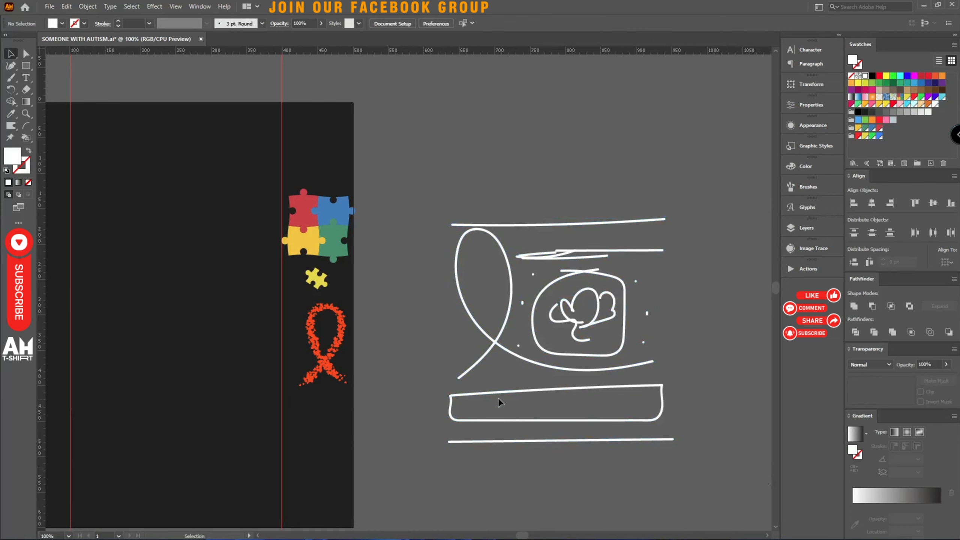
{"action": "left_click_drag", "start_coordinate": [499, 230], "coordinate": [799, 316]}
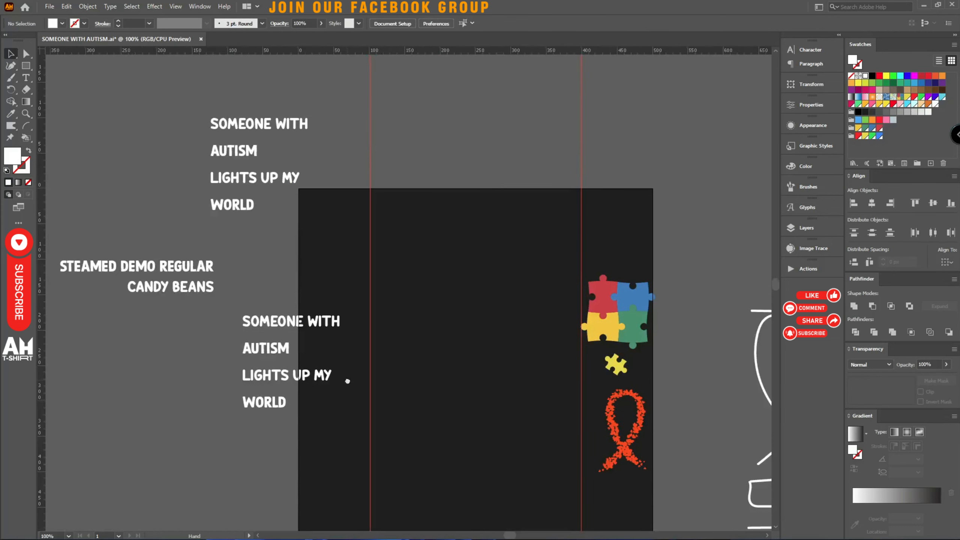
{"action": "left_click", "coordinate": [251, 205]}
{"action": "left_click", "coordinate": [279, 383]}
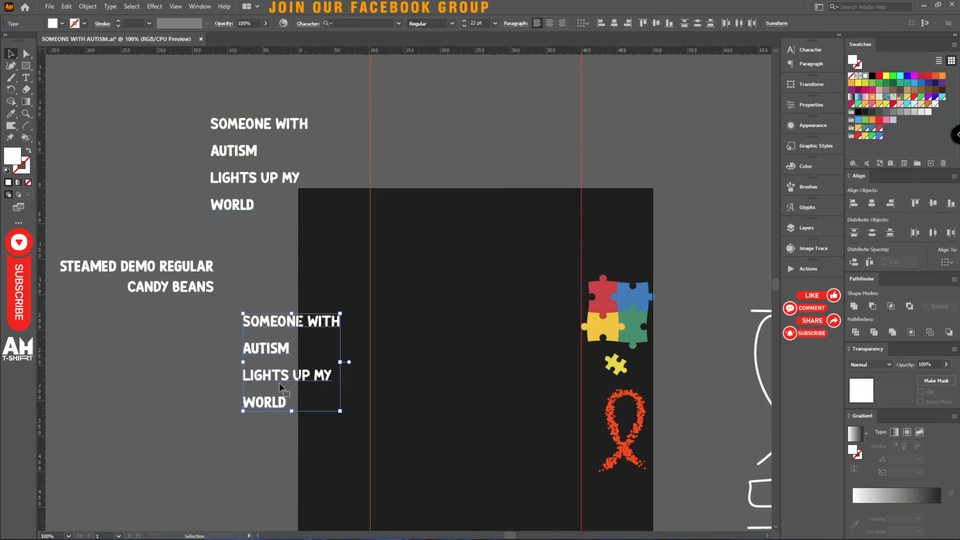
{"action": "right_click", "coordinate": [278, 382]}
{"action": "left_click", "coordinate": [308, 233]}
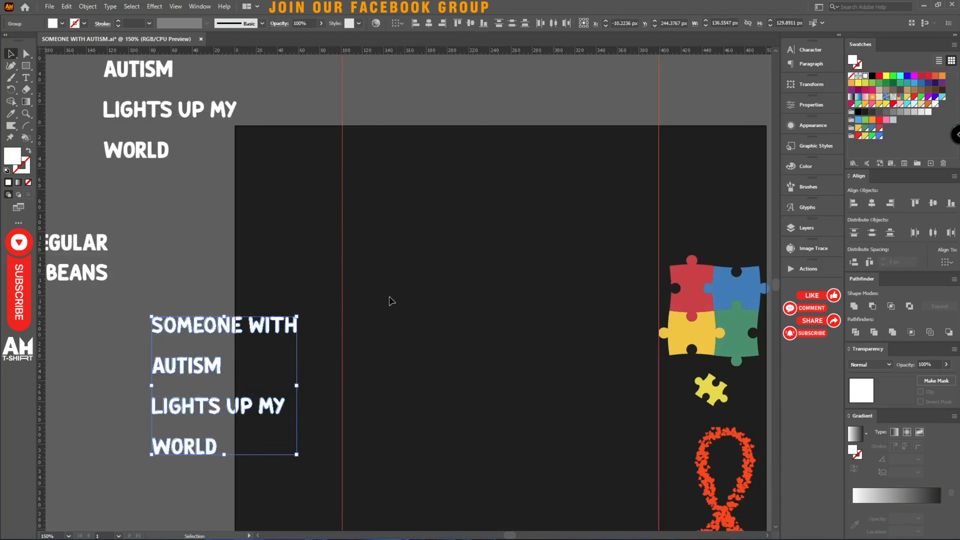
Center the outlined "SOMEONE WITH" line horizontally on the artboard and move the four-piece puzzle farther from the guide.
{"action": "left_click_drag", "start_coordinate": [385, 297], "coordinate": [230, 349]}
{"action": "left_click", "coordinate": [871, 204]}
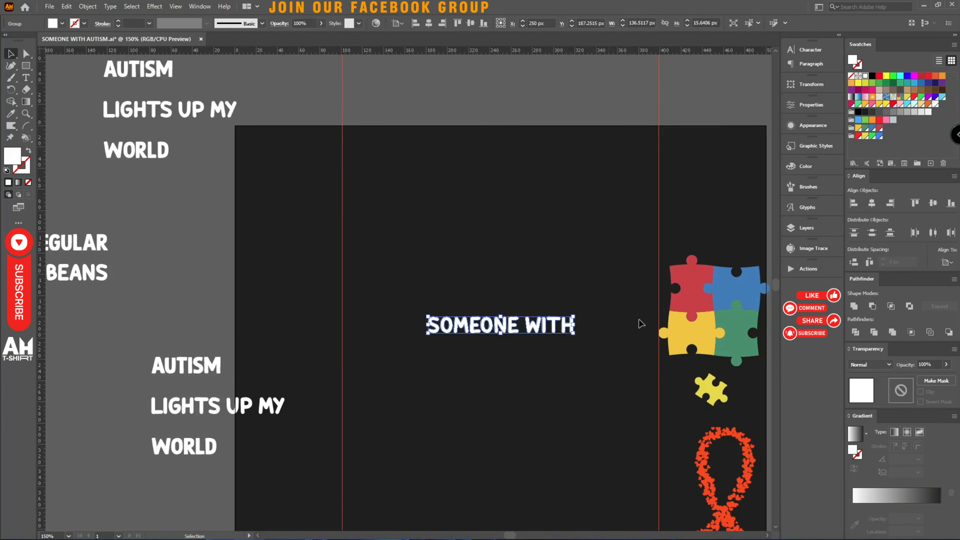
{"action": "left_click_drag", "start_coordinate": [699, 326], "coordinate": [643, 276]}
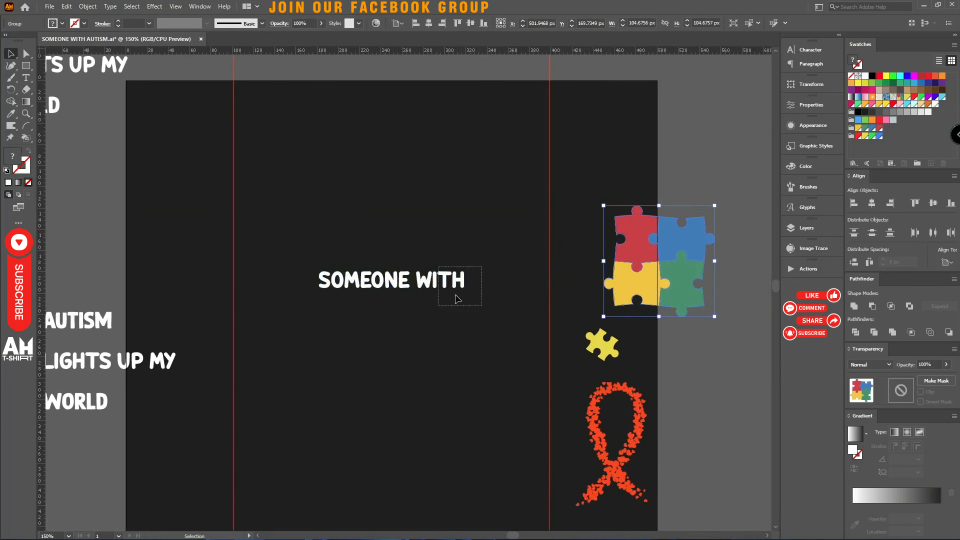
Enlarge "SOMEONE WITH" to span both vertical guides, about 297.5 px wide, and stretch it slightly taller.
{"action": "left_click", "coordinate": [465, 281]}
{"action": "left_click_drag", "start_coordinate": [466, 280], "coordinate": [538, 234]}
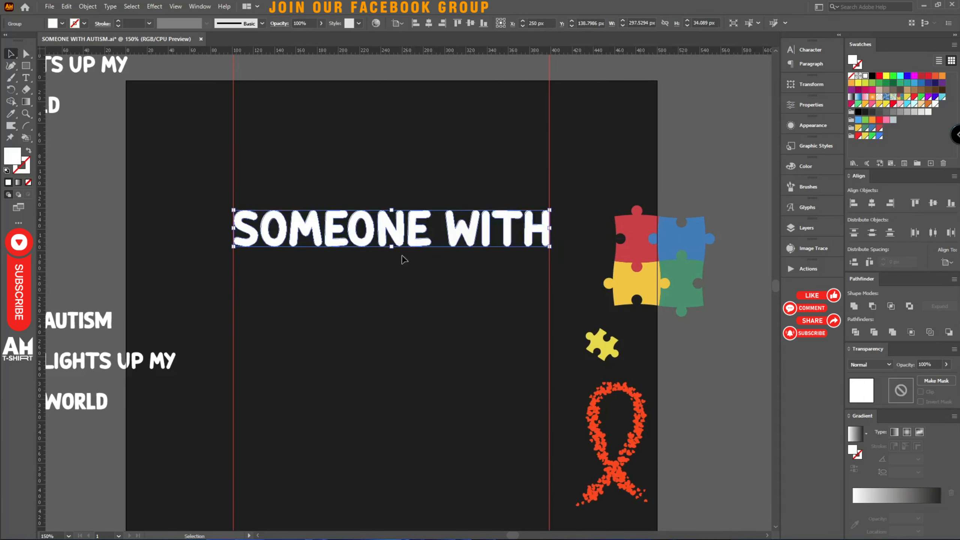
{"action": "left_click_drag", "start_coordinate": [395, 252], "coordinate": [393, 256]}
{"action": "left_click", "coordinate": [467, 322]}
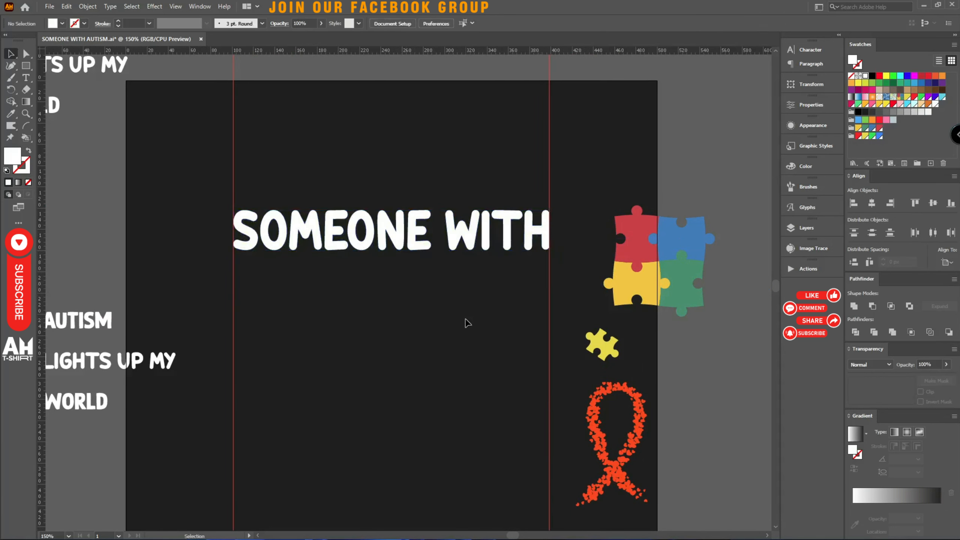
Place the "AUTISM" line on the artboard below "SOMEONE WITH" and align their right edges.
{"action": "left_click_drag", "start_coordinate": [449, 329], "coordinate": [90, 216]}
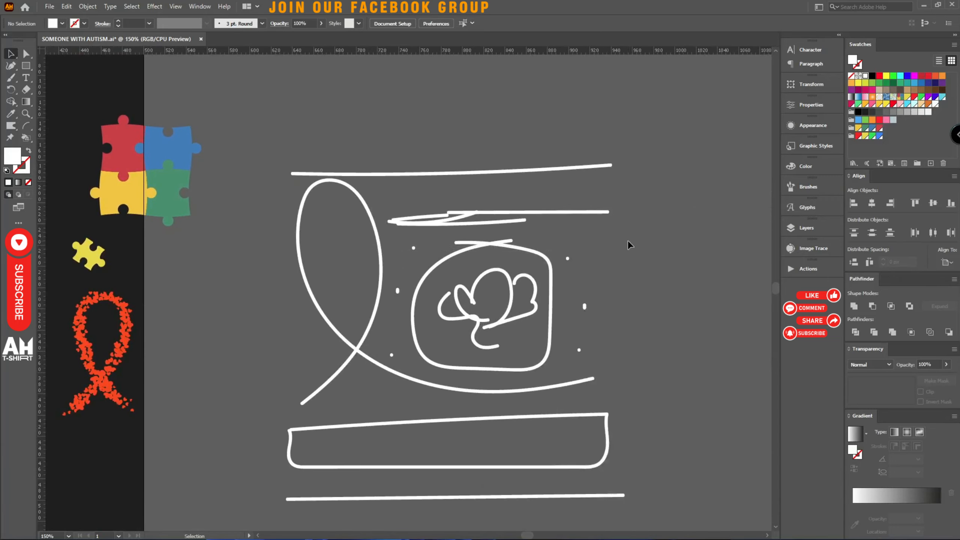
{"action": "scroll", "coordinate": [585, 228], "scroll_direction": "up", "scroll_amount": 2}
{"action": "scroll", "coordinate": [584, 228], "scroll_direction": "down", "scroll_amount": 3}
{"action": "left_click_drag", "start_coordinate": [210, 261], "coordinate": [456, 278]}
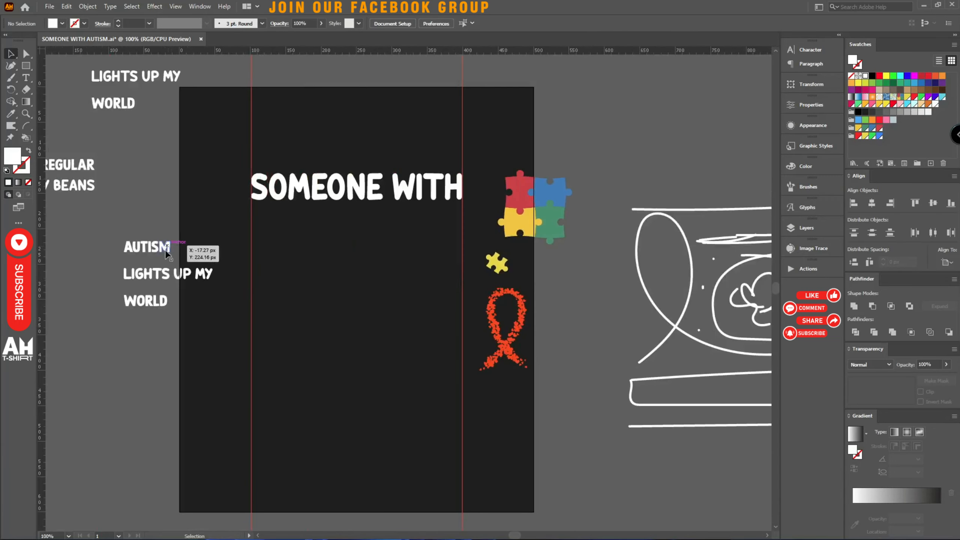
{"action": "left_click_drag", "start_coordinate": [166, 251], "coordinate": [307, 244]}
{"action": "left_click", "coordinate": [274, 187], "text": "shift"}
{"action": "left_click", "coordinate": [281, 189]}
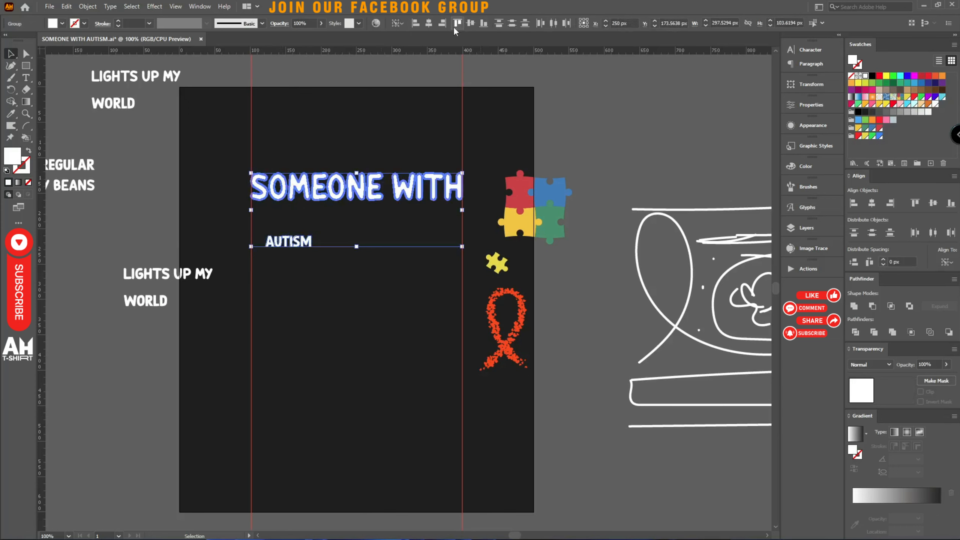
{"action": "left_click", "coordinate": [443, 23]}
Enlarge "AUTISM" with its right edge kept on the guide, and move it up close beneath "SOMEONE WITH".
{"action": "scroll", "coordinate": [373, 159], "scroll_direction": "up", "scroll_amount": 2}
{"action": "left_click", "coordinate": [464, 310]}
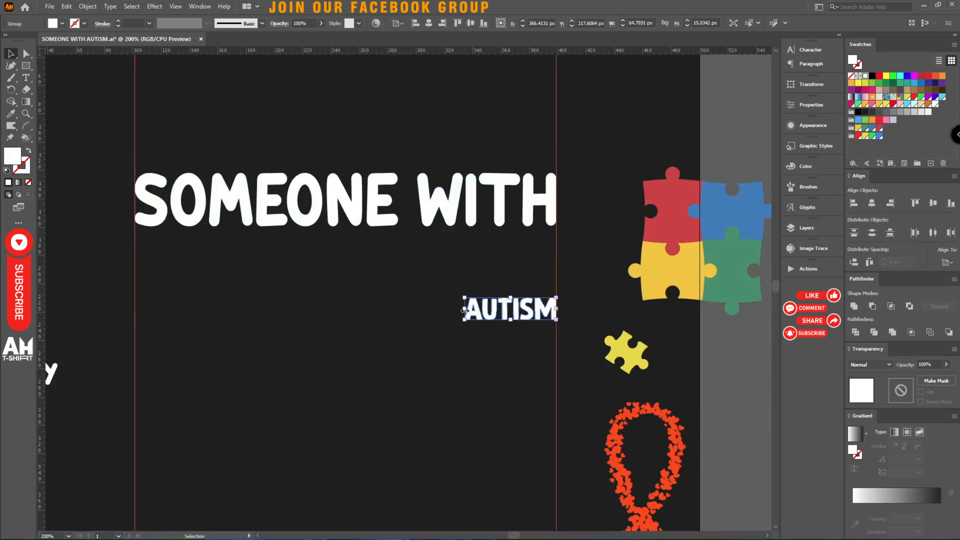
{"action": "left_click_drag", "start_coordinate": [462, 310], "coordinate": [249, 311]}
{"action": "left_click_drag", "start_coordinate": [348, 307], "coordinate": [348, 279]}
Move the "LIGHTS UP MY" and "WORLD" lines onto the lower part of the artboard between the guides.
{"action": "scroll", "coordinate": [422, 311], "scroll_direction": "down", "scroll_amount": 3}
{"action": "scroll", "coordinate": [257, 326], "scroll_direction": "left", "scroll_amount": 5}
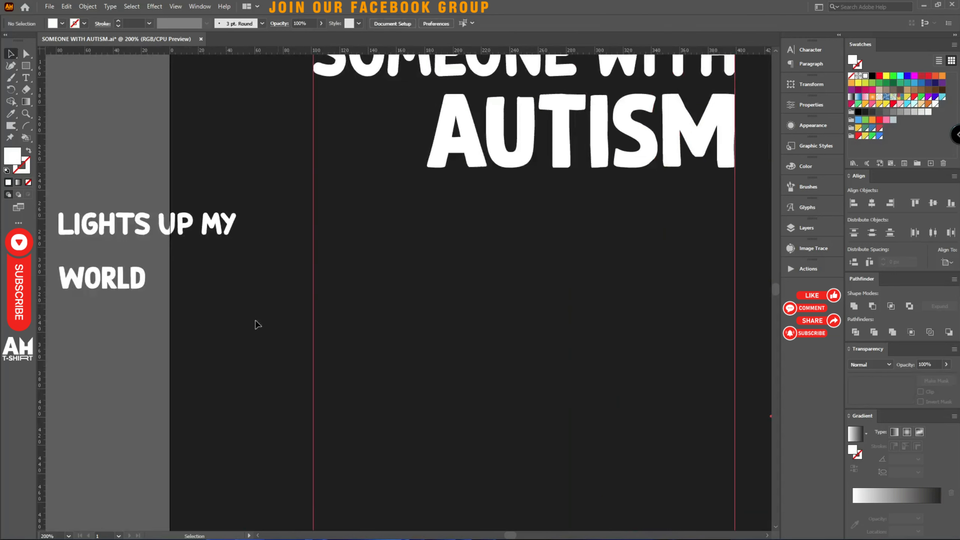
{"action": "left_click", "coordinate": [158, 223]}
{"action": "left_click", "coordinate": [141, 278], "text": "shift"}
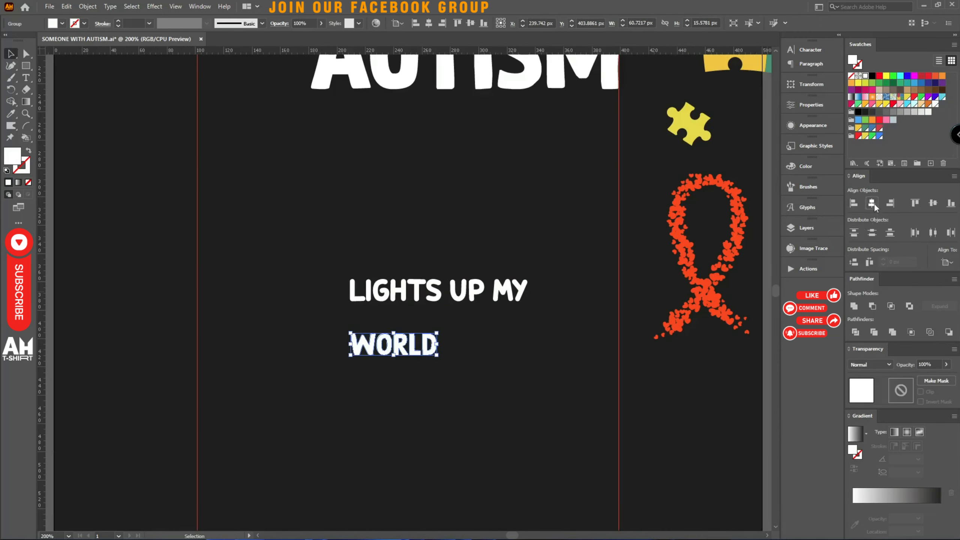
Center "WORLD" horizontally on the artboard and enlarge it to span both guides below "LIGHTS UP MY".
{"action": "left_click", "coordinate": [874, 204]}
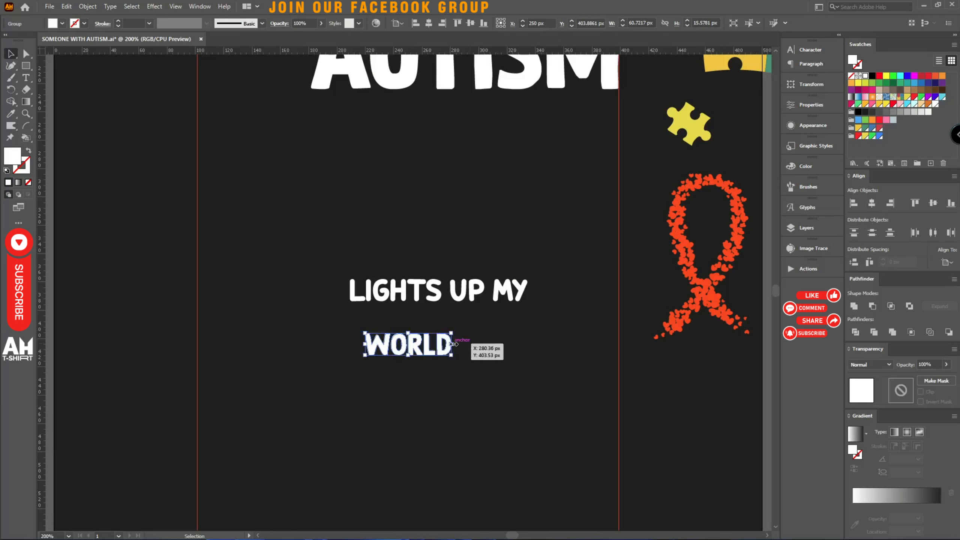
{"action": "left_click_drag", "start_coordinate": [453, 343], "coordinate": [618, 344]}
{"action": "left_click_drag", "start_coordinate": [547, 321], "coordinate": [546, 365]}
Center "LIGHTS UP MY" horizontally on the artboard and enlarge it, leaving a margin to each guide.
{"action": "left_click", "coordinate": [536, 282]}
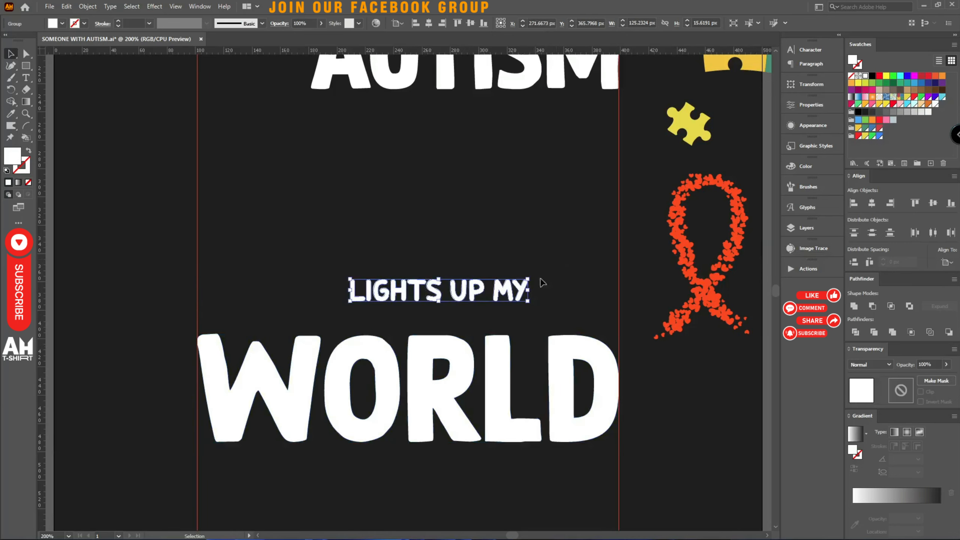
{"action": "left_click", "coordinate": [871, 204]}
{"action": "left_click_drag", "start_coordinate": [499, 288], "coordinate": [579, 288]}
{"action": "left_click", "coordinate": [686, 419]}
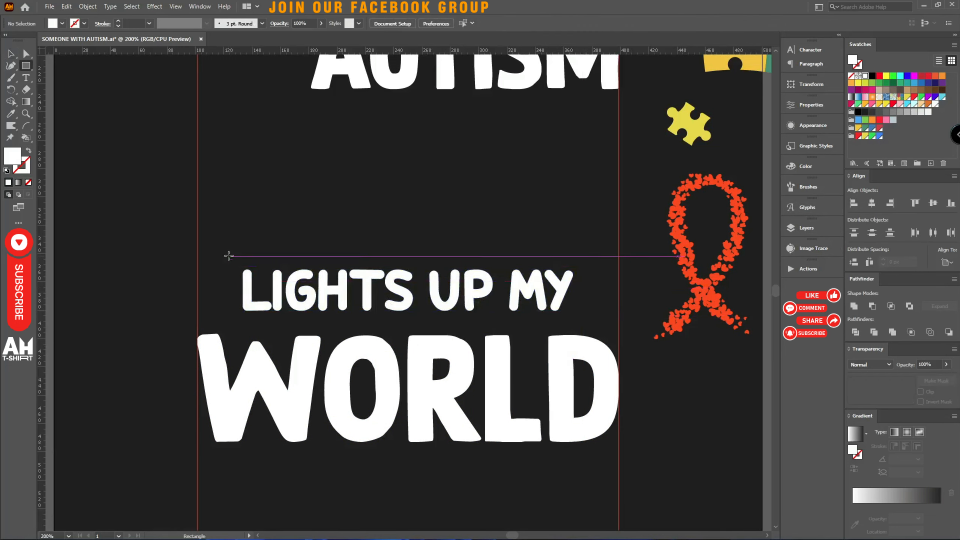
Draw a rectangle about 297.5 by 40.5 px around "LIGHTS UP MY" between the guides, with a white outline and no fill.
{"action": "left_click_drag", "start_coordinate": [226, 257], "coordinate": [620, 313]}
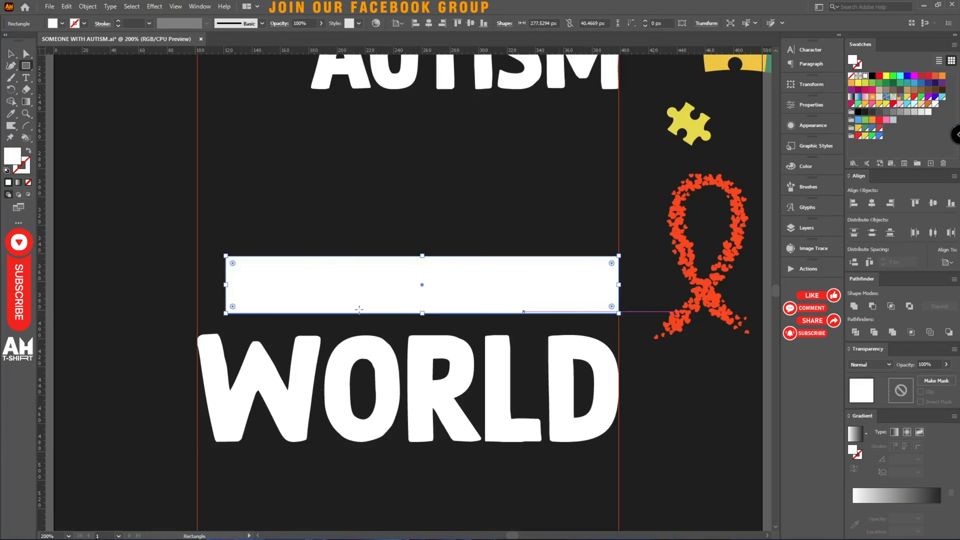
{"action": "left_click_drag", "start_coordinate": [225, 284], "coordinate": [197, 284]}
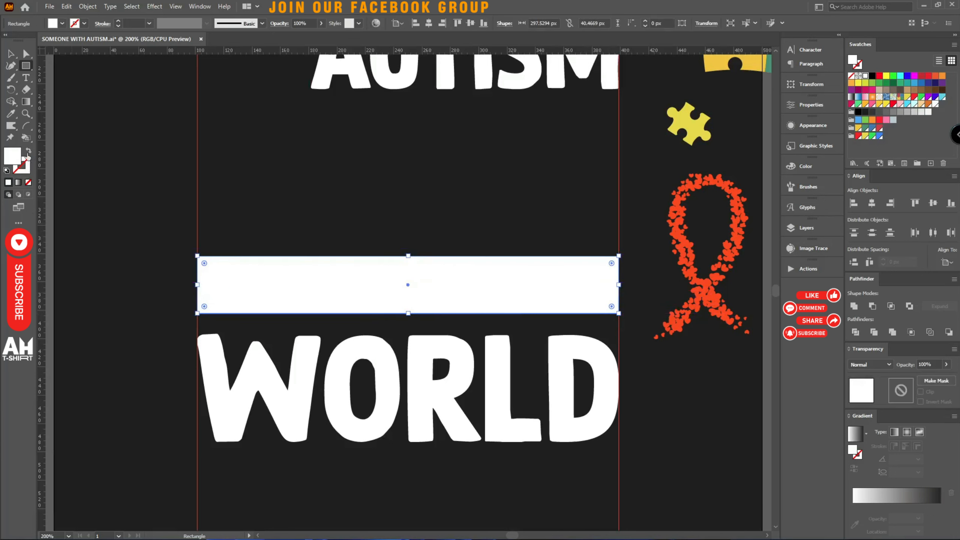
{"action": "left_click", "coordinate": [28, 150]}
Align "LIGHTS UP MY" and its rectangular frame on their vertical centers.
{"action": "key", "text": "v"}
{"action": "left_click", "coordinate": [365, 287], "text": "shift"}
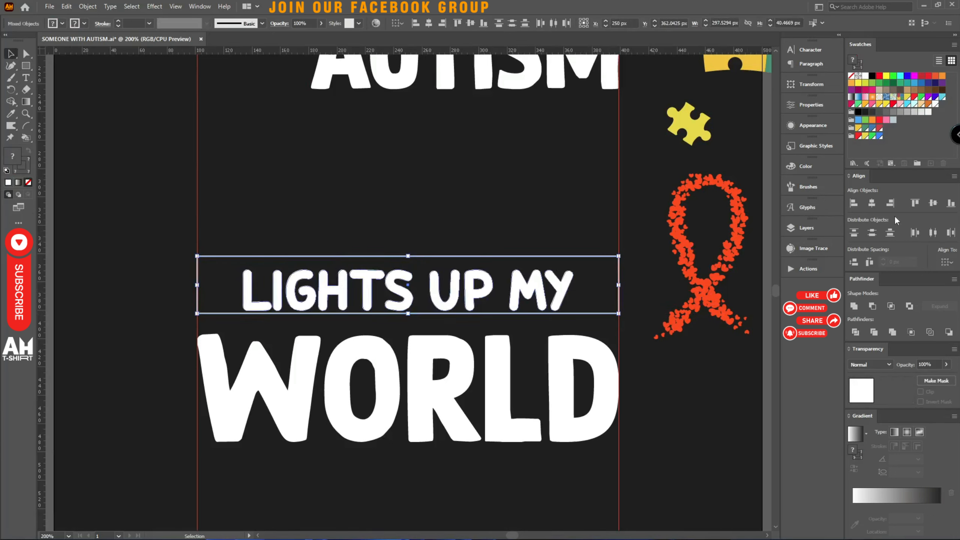
{"action": "left_click", "coordinate": [932, 203]}
{"action": "key", "text": "a"}
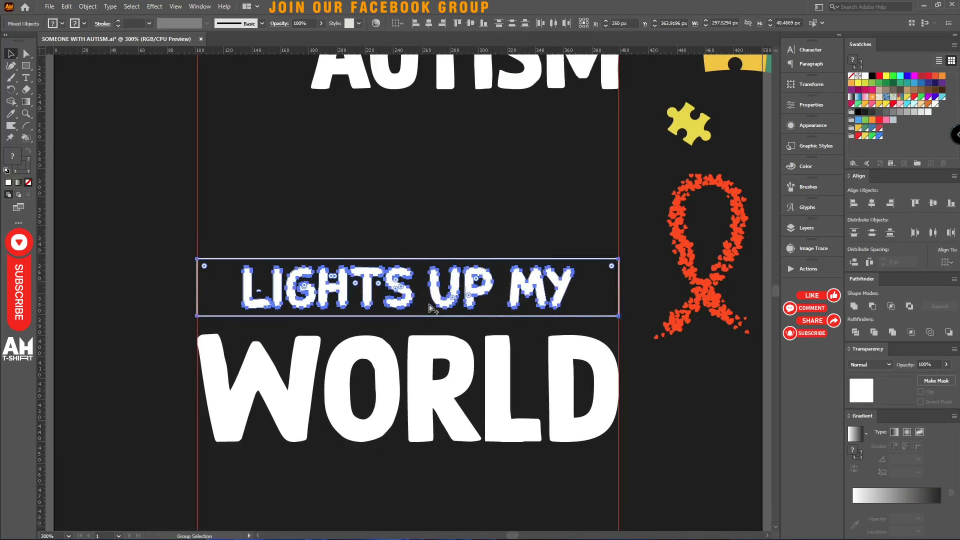
Add an anchor point at the middle of each short side of the "LIGHTS UP MY" frame.
{"action": "scroll", "coordinate": [430, 304], "scroll_direction": "up", "scroll_amount": 1}
{"action": "mouse_move", "coordinate": [683, 221]}
{"action": "left_mouse_down"}
{"action": "mouse_move", "coordinate": [750, 324]}
{"action": "mouse_move", "coordinate": [739, 318]}
{"action": "left_mouse_up"}
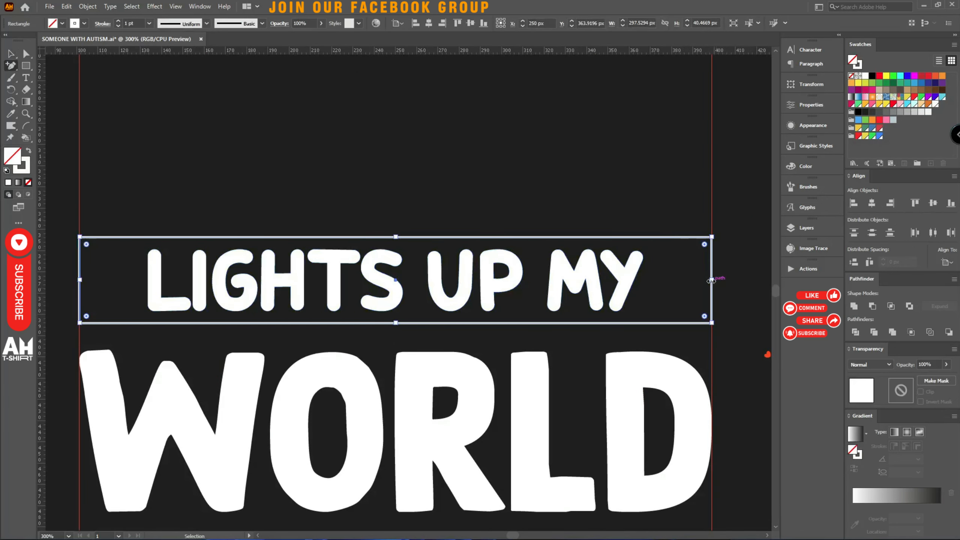
{"action": "left_click", "coordinate": [710, 280]}
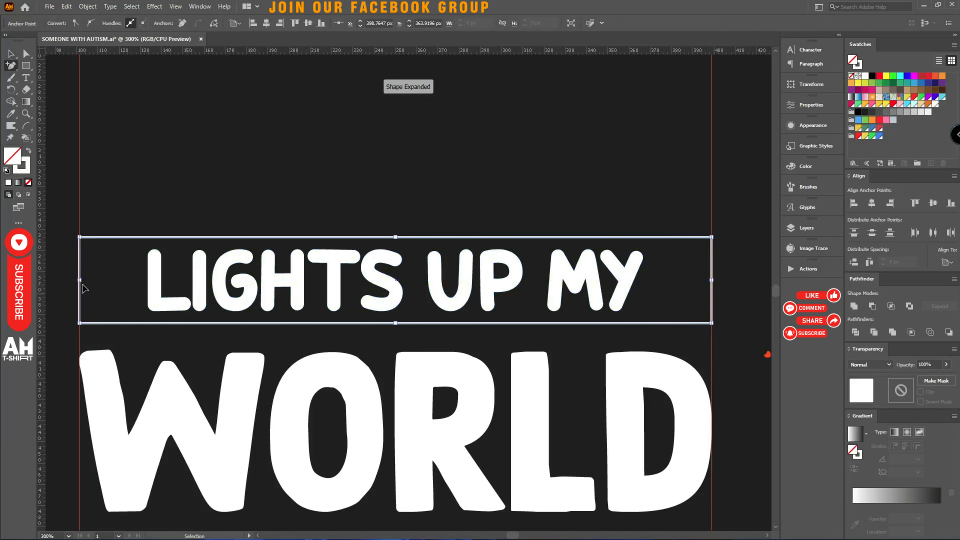
{"action": "left_click", "coordinate": [79, 279]}
Scale the frame's two side midpoints inward symmetrically to form V-shaped banner notches at both ends.
{"action": "key", "text": "a"}
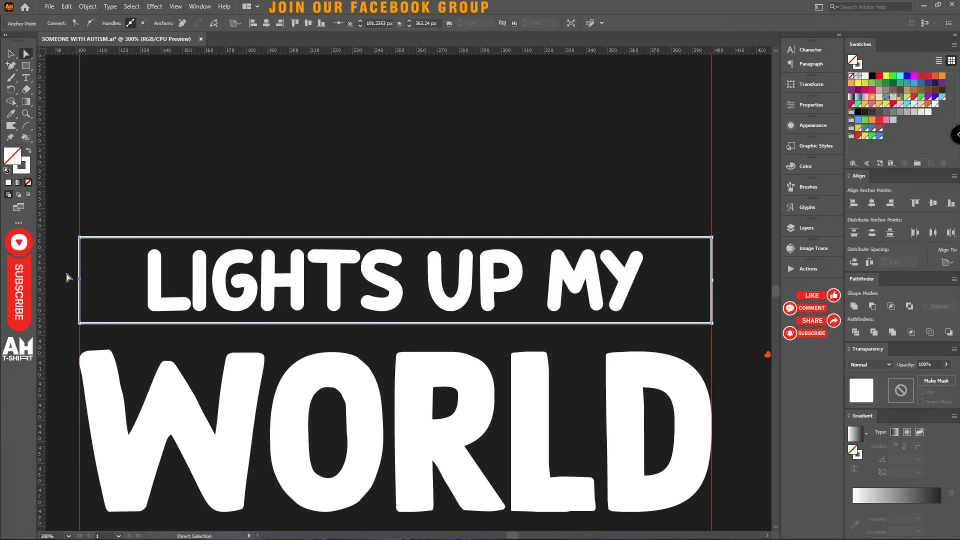
{"action": "left_click", "coordinate": [712, 279], "text": "shift"}
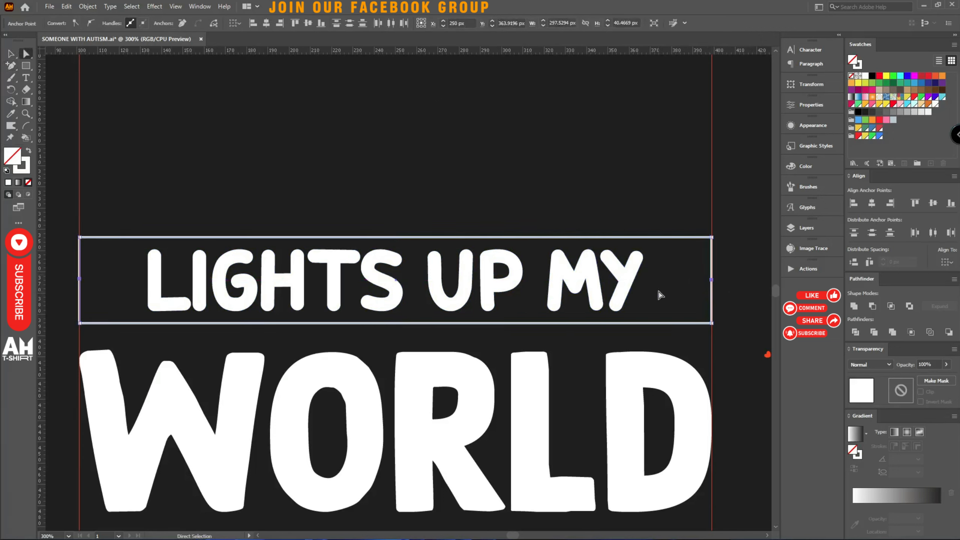
{"action": "key", "text": "s"}
{"action": "left_click_drag", "start_coordinate": [80, 278], "coordinate": [108, 279]}
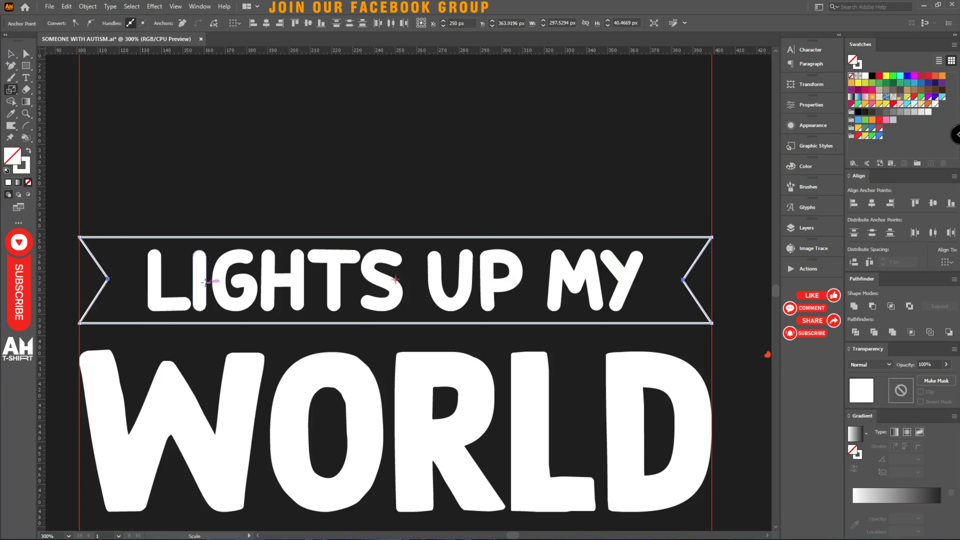
{"action": "key", "text": "v"}
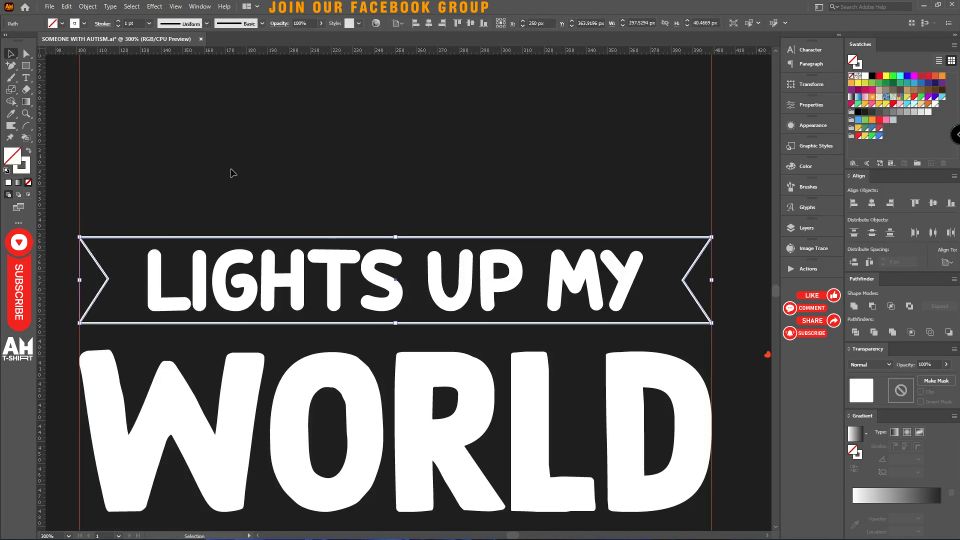
Recolor the banner shape dark green (006837) as a solid fill without an outline.
{"action": "left_click", "coordinate": [17, 171]}
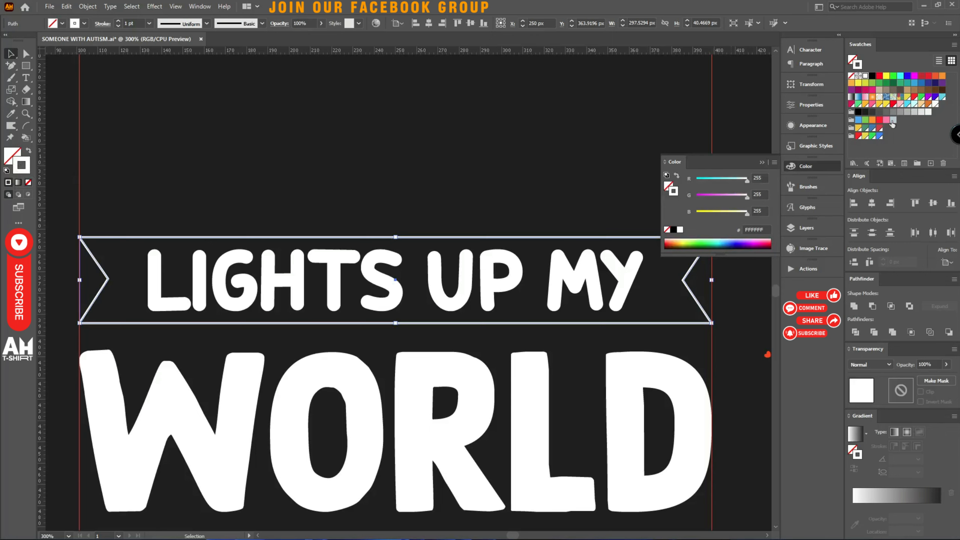
{"action": "left_click", "coordinate": [885, 77]}
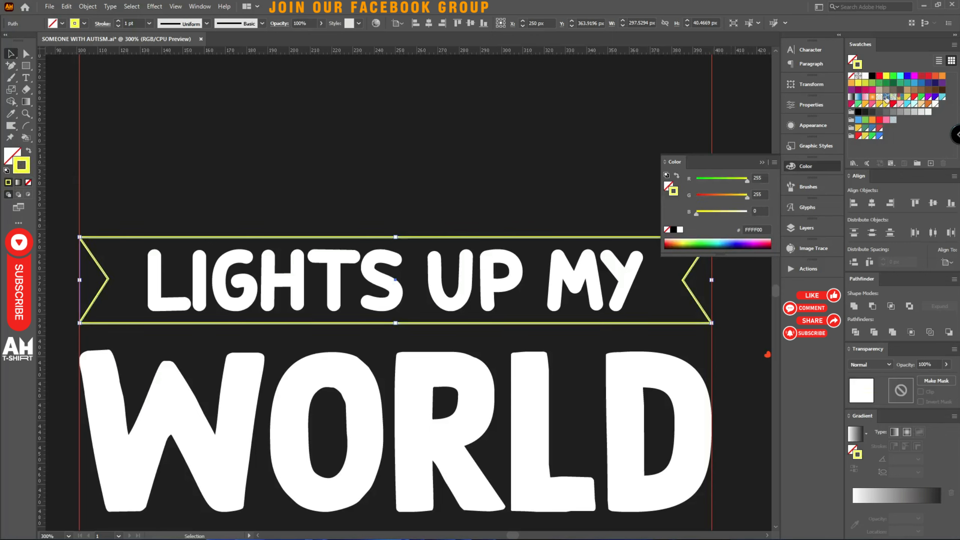
{"action": "left_click", "coordinate": [893, 83]}
{"action": "key", "text": "a"}
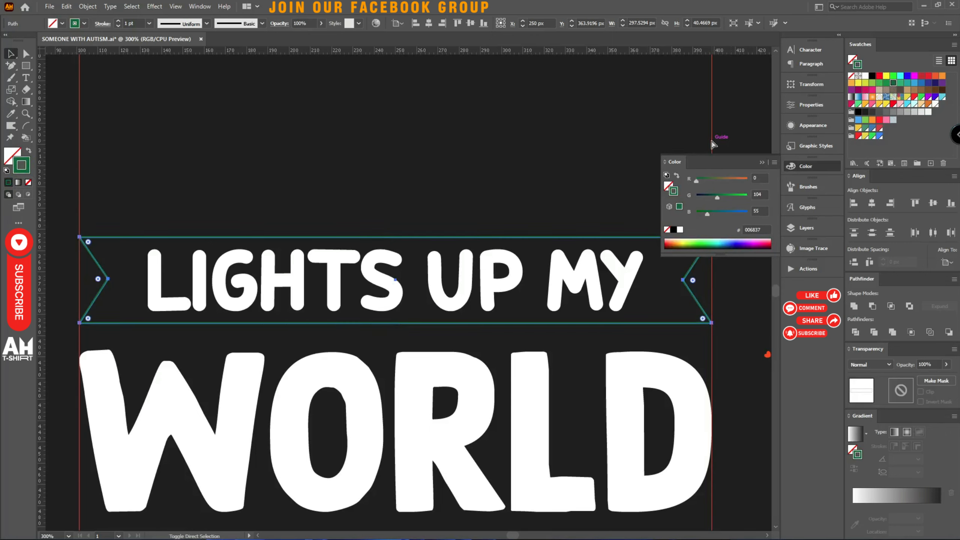
{"action": "key", "text": "v"}
{"action": "key", "text": "shift+x"}
{"action": "left_click", "coordinate": [761, 162]}
{"action": "left_click", "coordinate": [854, 307]}
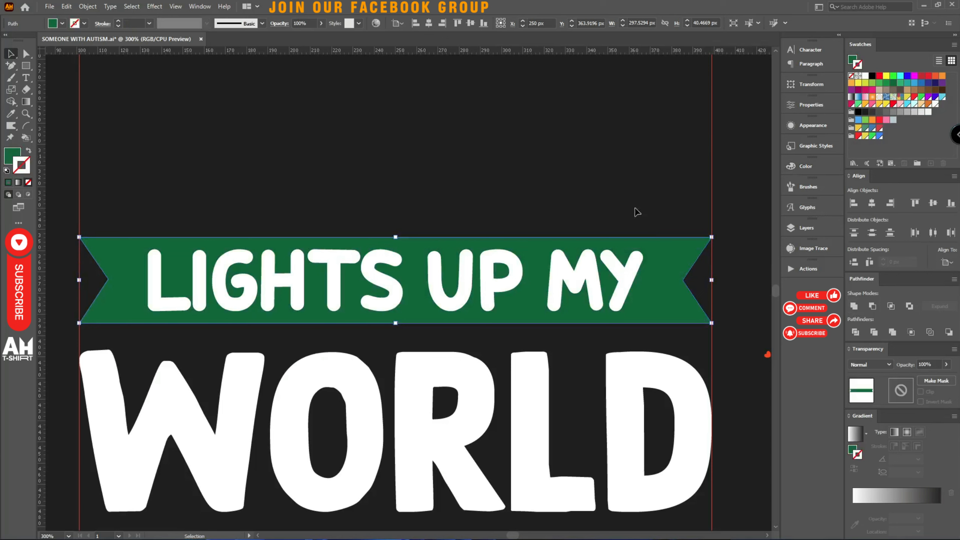
Center "LIGHTS UP MY" vertically on the green banner, group them and nudge the group down closer to "WORLD".
{"action": "left_click_drag", "start_coordinate": [543, 211], "coordinate": [614, 310]}
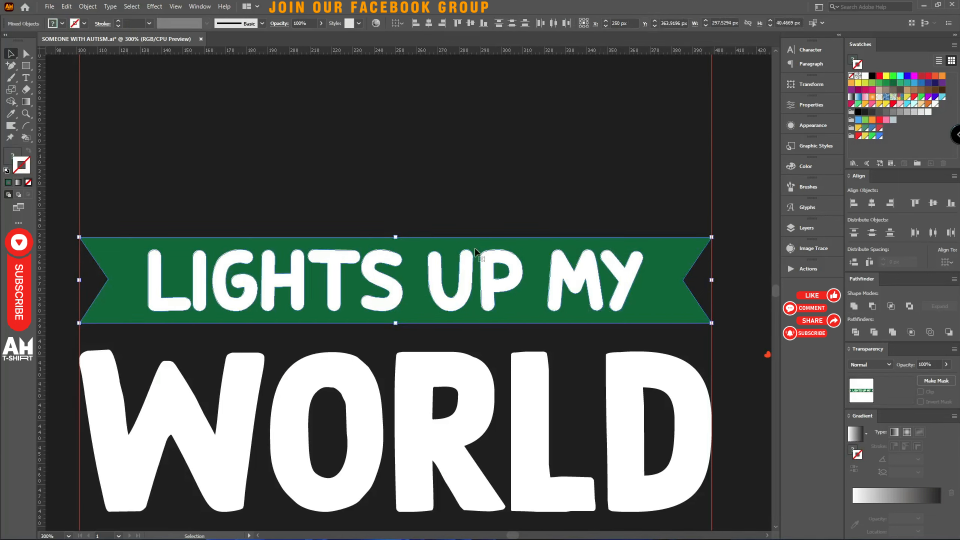
{"action": "left_click", "coordinate": [932, 203]}
{"action": "key", "text": "ctrl+g"}
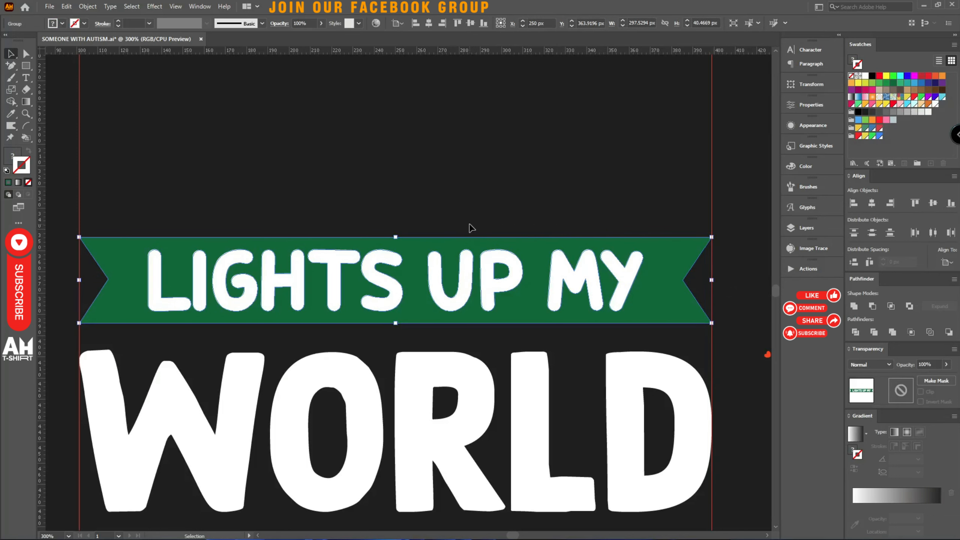
{"action": "key", "text": "Down"}
{"action": "key", "text": "Down"}
{"action": "key", "text": "Down"}
{"action": "key", "text": "Down"}
{"action": "left_click", "coordinate": [412, 204]}
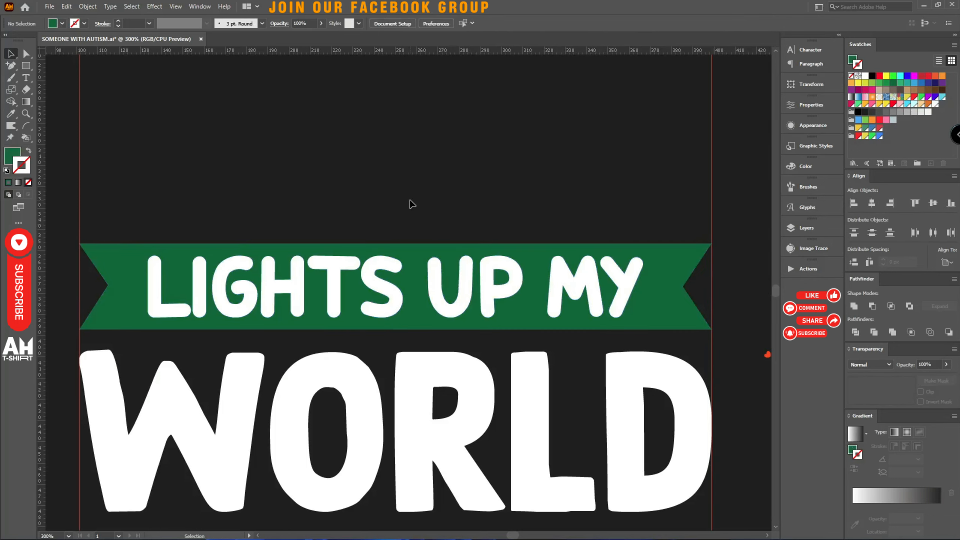
Move the puzzle and ribbon graphics together from the artboard's right edge to its left edge.
{"action": "scroll", "coordinate": [430, 210], "scroll_direction": "down", "scroll_amount": 5}
{"action": "scroll", "coordinate": [477, 181], "scroll_direction": "up", "scroll_amount": 4}
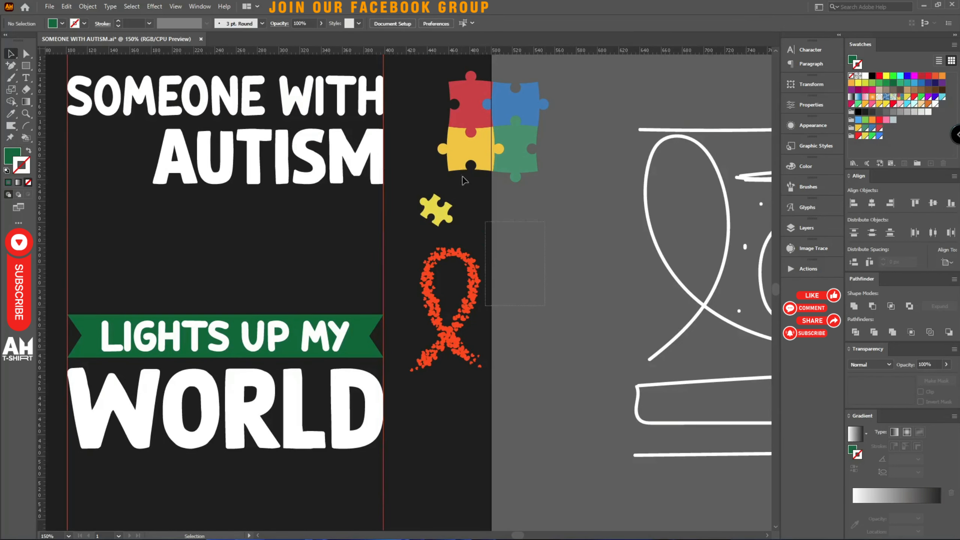
{"action": "left_click_drag", "start_coordinate": [448, 162], "coordinate": [493, 306]}
{"action": "scroll", "coordinate": [504, 144], "scroll_direction": "down", "scroll_amount": 4}
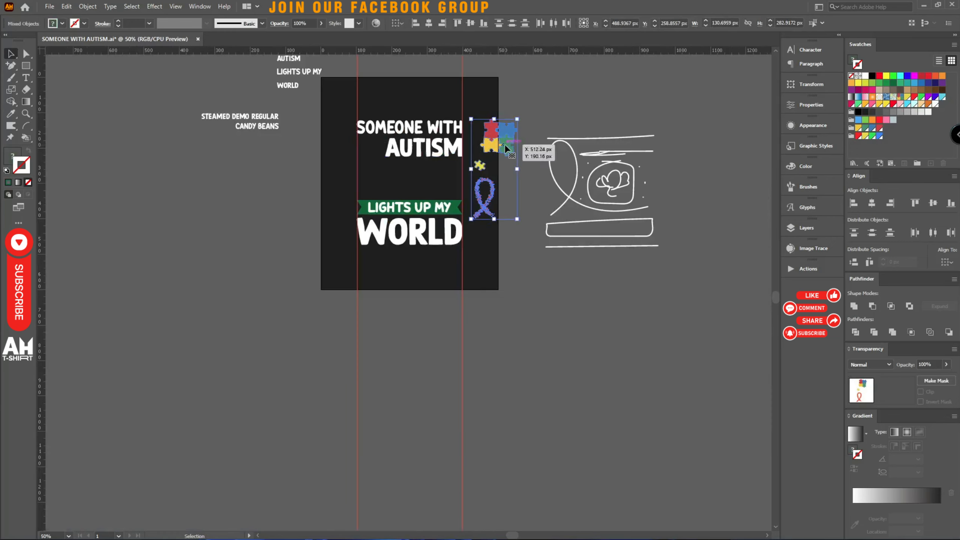
{"action": "left_click_drag", "start_coordinate": [511, 145], "coordinate": [324, 152]}
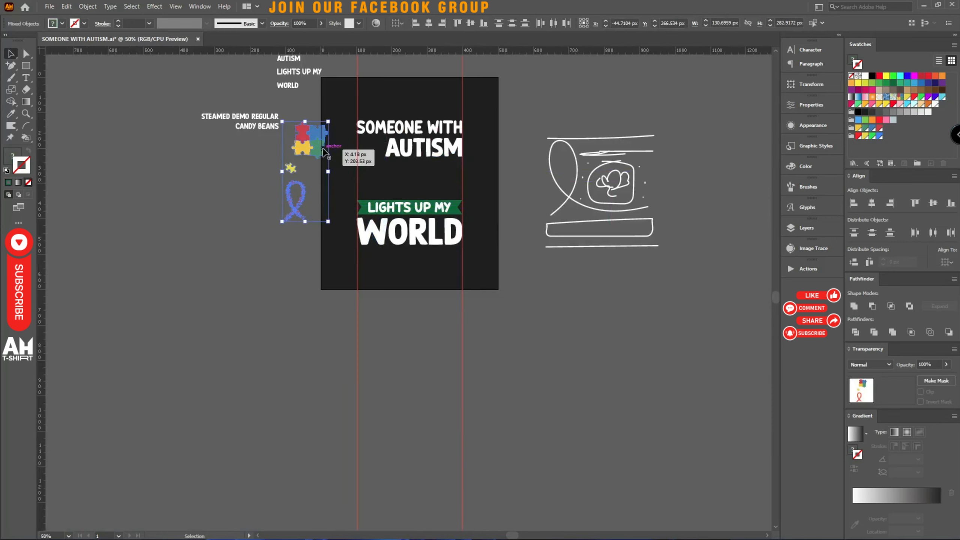
Tighten the gap between "SOMEONE WITH" and "AUTISM", and move the two lines up together as a group.
{"action": "scroll", "coordinate": [368, 96], "scroll_direction": "up", "scroll_amount": 4}
{"action": "left_click_drag", "start_coordinate": [355, 242], "coordinate": [300, 190]}
{"action": "left_click_drag", "start_coordinate": [328, 273], "coordinate": [480, 170]}
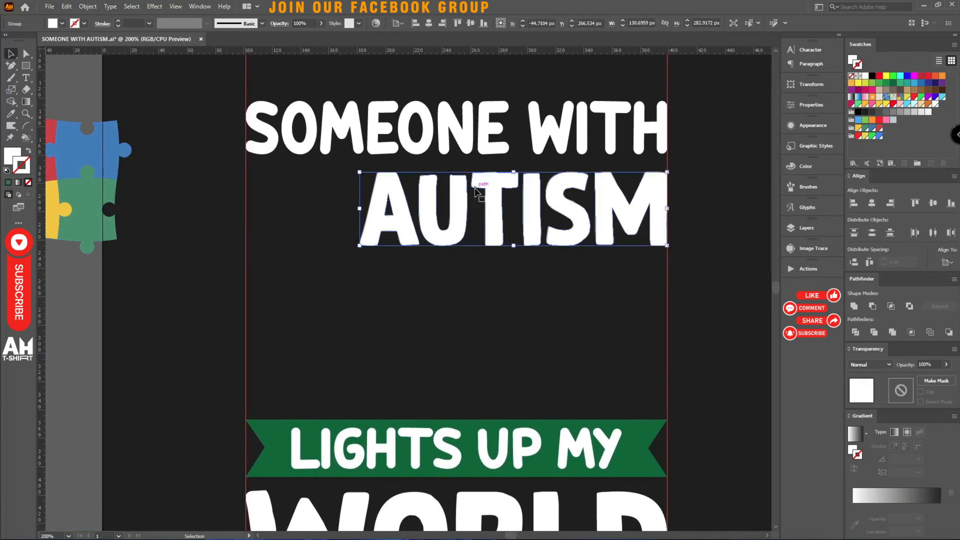
{"action": "left_click_drag", "start_coordinate": [472, 304], "coordinate": [416, 127]}
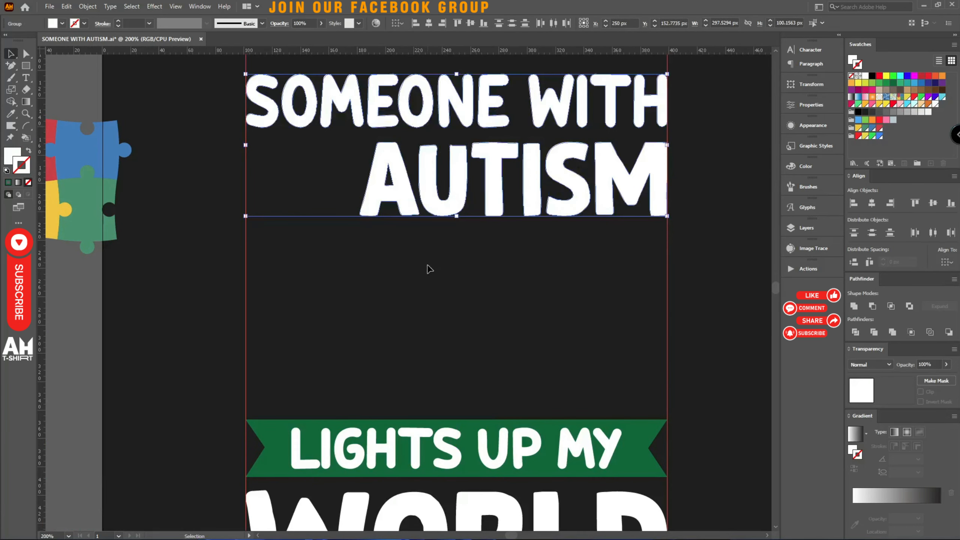
Shrink the four-piece puzzle graphic to about 76 by 76 px and place it on the artboard left of "AUTISM".
{"action": "left_click_drag", "start_coordinate": [255, 230], "coordinate": [412, 239]}
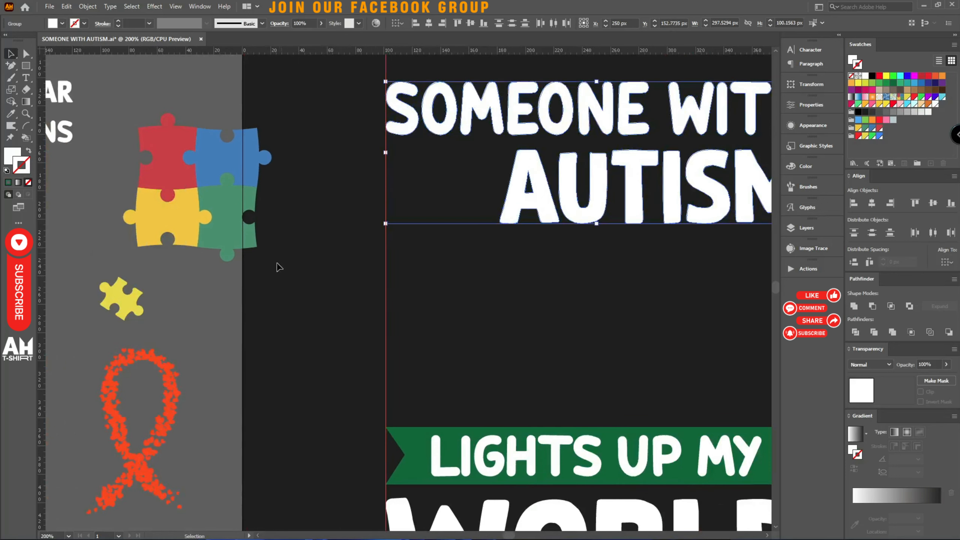
{"action": "left_click_drag", "start_coordinate": [223, 239], "coordinate": [325, 254]}
{"action": "left_click_drag", "start_coordinate": [372, 205], "coordinate": [327, 215]}
{"action": "scroll", "coordinate": [326, 220], "scroll_direction": "down", "scroll_amount": 3}
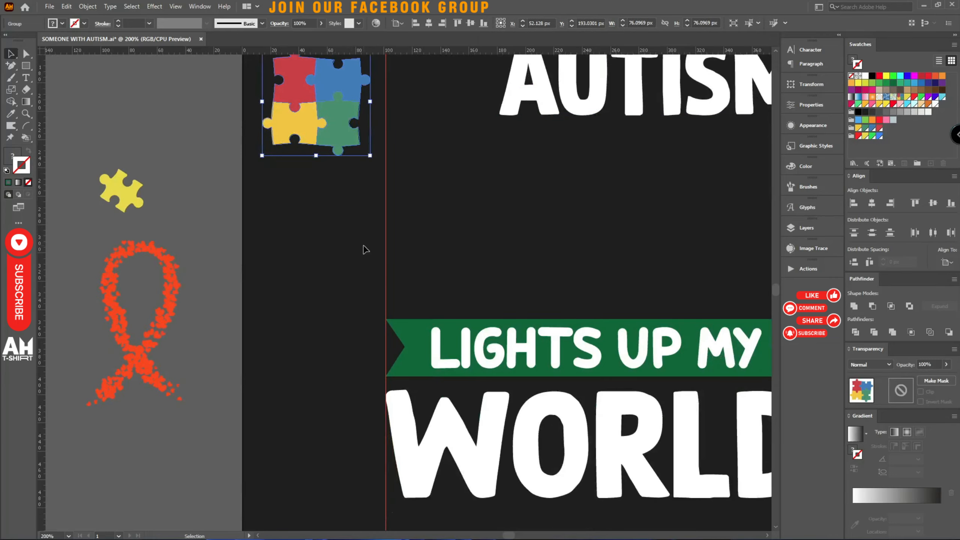
{"action": "scroll", "coordinate": [369, 251], "scroll_direction": "down", "scroll_amount": 2}
{"action": "scroll", "coordinate": [365, 172], "scroll_direction": "up", "scroll_amount": 2}
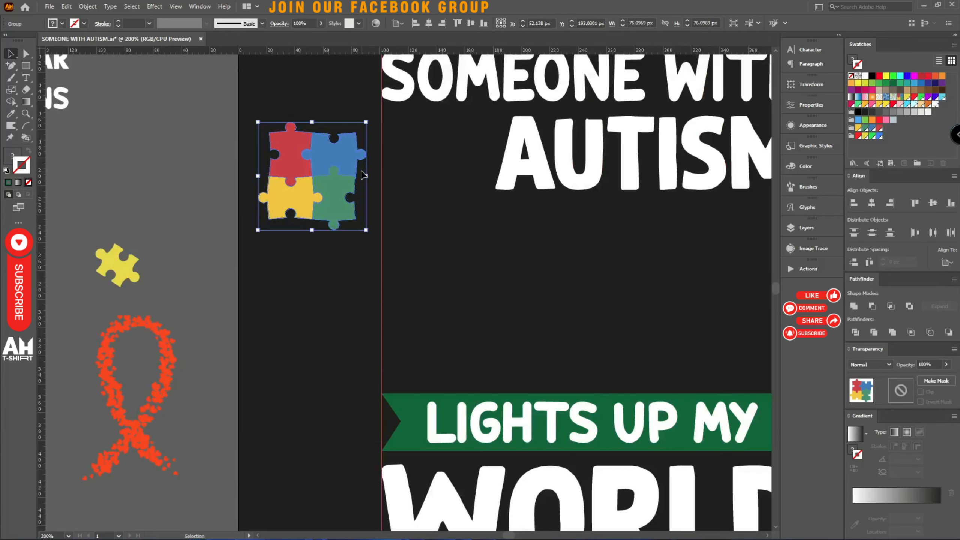
{"action": "left_click_drag", "start_coordinate": [289, 267], "coordinate": [350, 200]}
{"action": "scroll", "coordinate": [178, 200], "scroll_direction": "up", "scroll_amount": 2}
{"action": "key", "text": "a"}
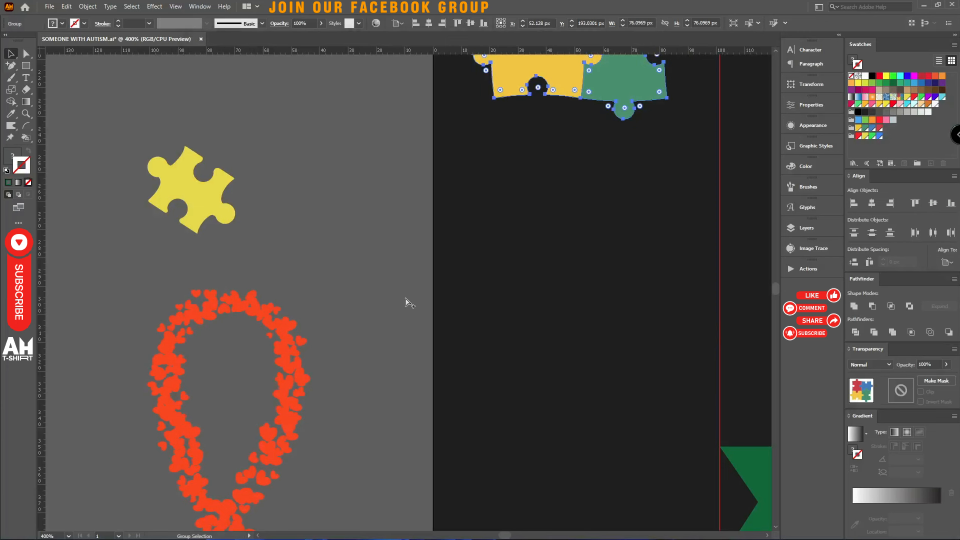
{"action": "scroll", "coordinate": [398, 311], "scroll_direction": "down", "scroll_amount": 4}
{"action": "scroll", "coordinate": [370, 285], "scroll_direction": "up", "scroll_amount": 2}
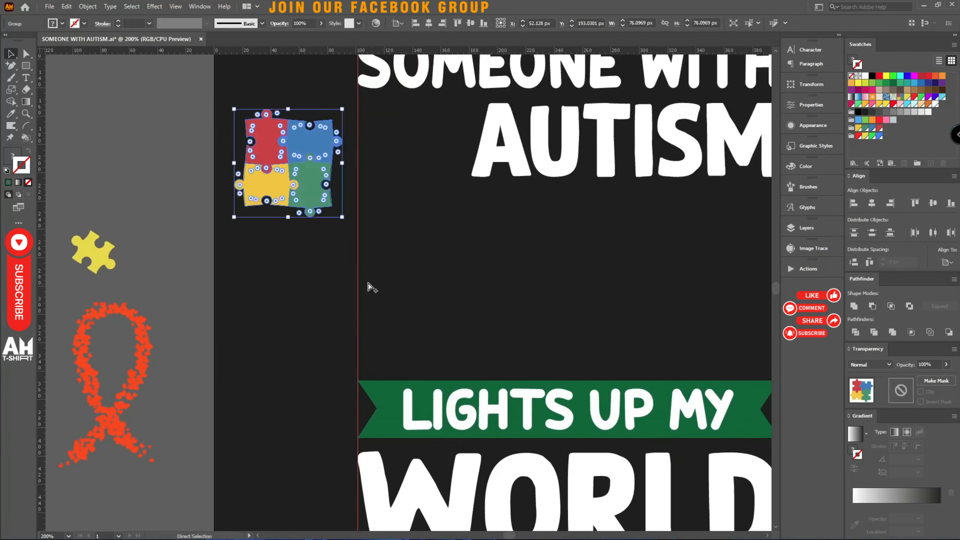
{"action": "key", "text": "v"}
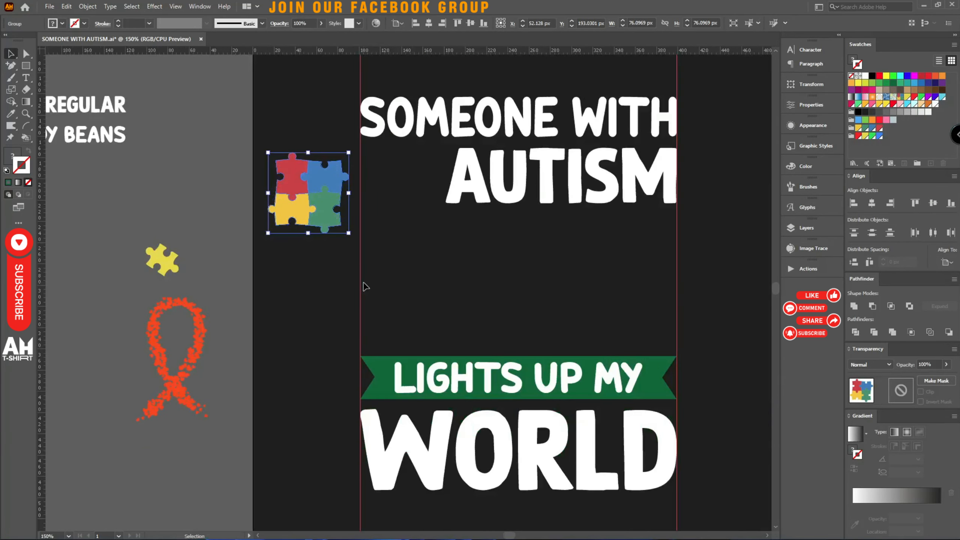
{"action": "scroll", "coordinate": [161, 281], "scroll_direction": "up", "scroll_amount": 2}
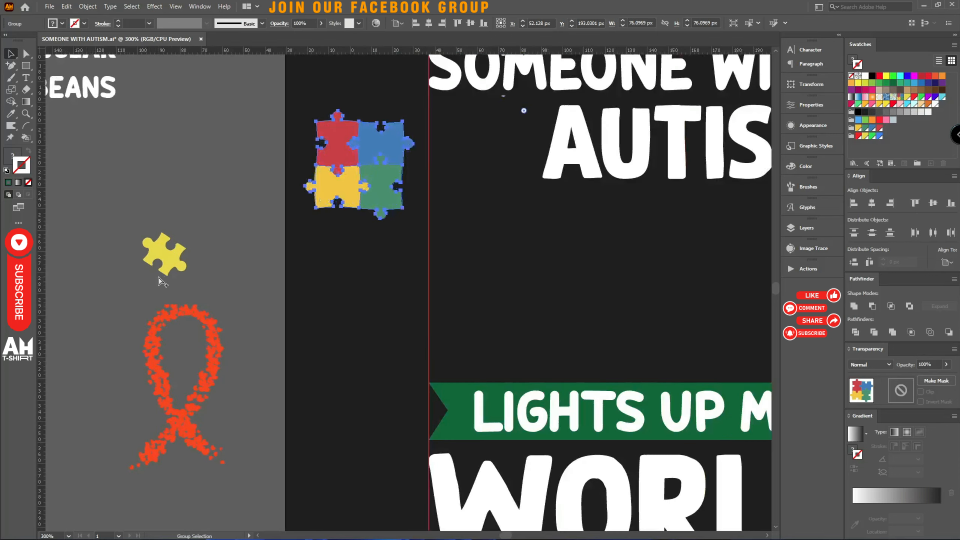
{"action": "left_click_drag", "start_coordinate": [538, 278], "coordinate": [154, 169]}
{"action": "scroll", "coordinate": [306, 236], "scroll_direction": "down", "scroll_amount": 3}
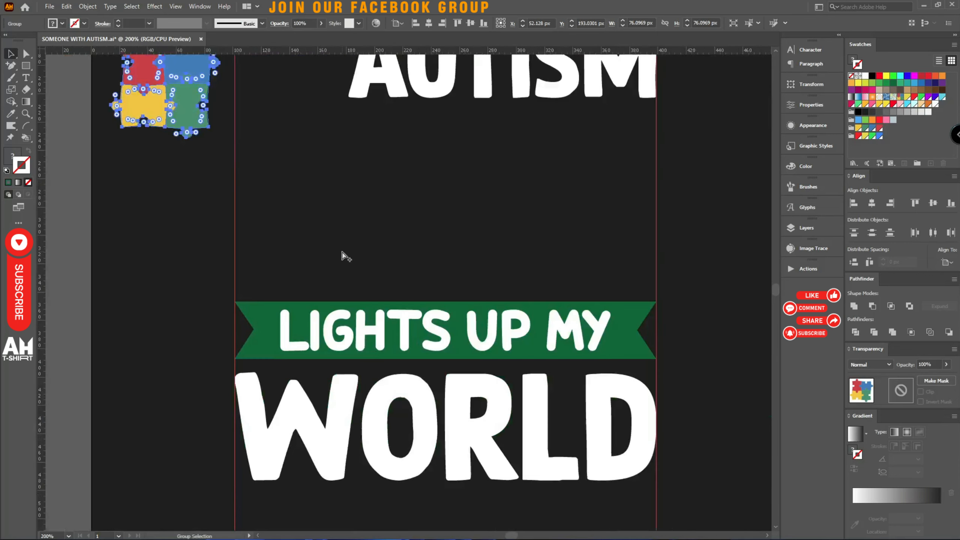
Inspect the left notched end of the green banner against the guide and the "WORLD" line.
{"action": "scroll", "coordinate": [289, 304], "scroll_direction": "up", "scroll_amount": 4}
{"action": "key", "text": "a"}
{"action": "left_click", "coordinate": [239, 277]}
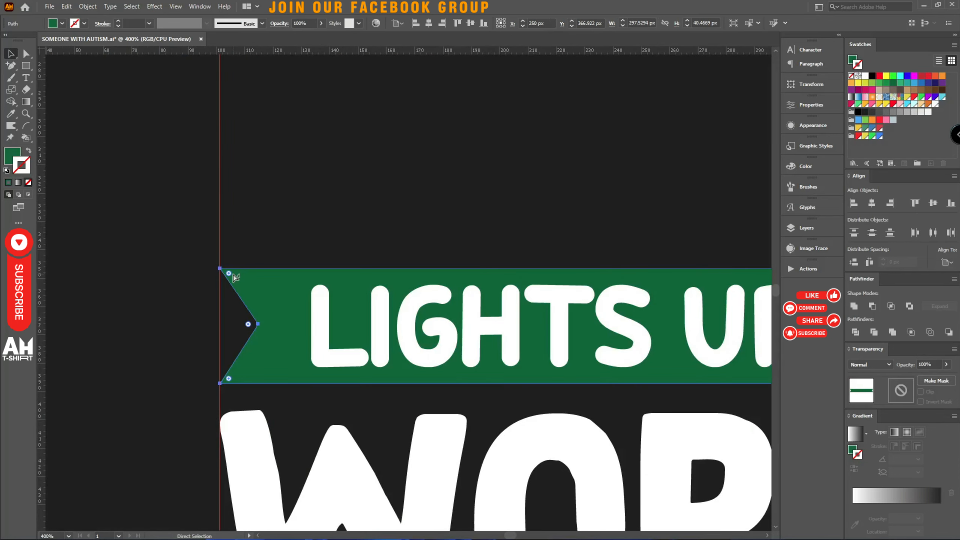
{"action": "scroll", "coordinate": [234, 278], "scroll_direction": "up", "scroll_amount": 3}
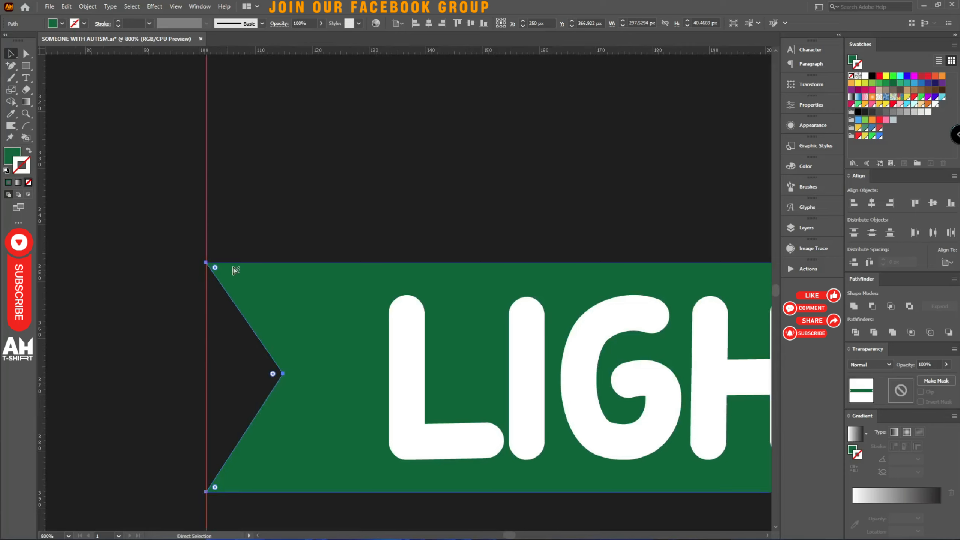
{"action": "key", "text": "v"}
{"action": "scroll", "coordinate": [319, 206], "scroll_direction": "down", "scroll_amount": 3}
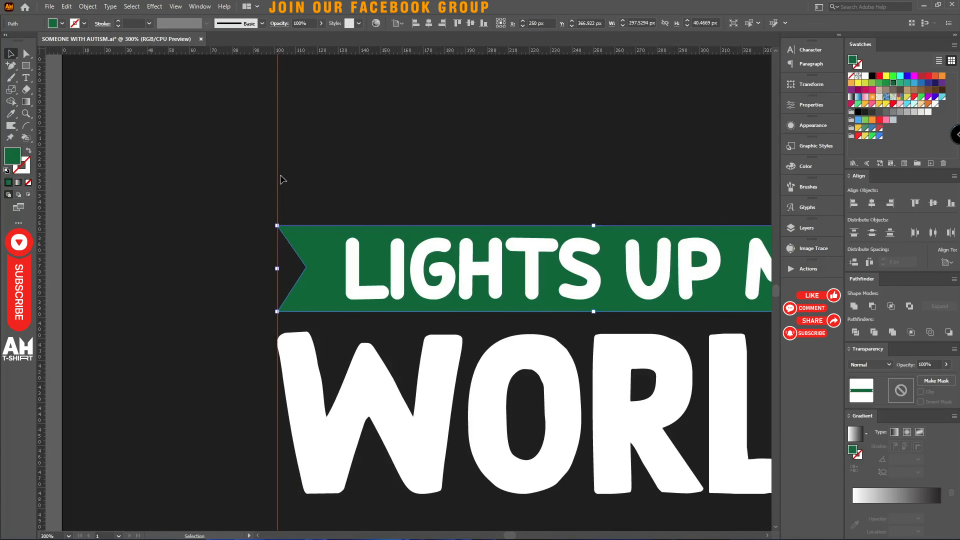
{"action": "left_click", "coordinate": [281, 177]}
Nudge the "SOMEONE WITH AUTISM" group slightly upward.
{"action": "scroll", "coordinate": [265, 185], "scroll_direction": "down", "scroll_amount": 2}
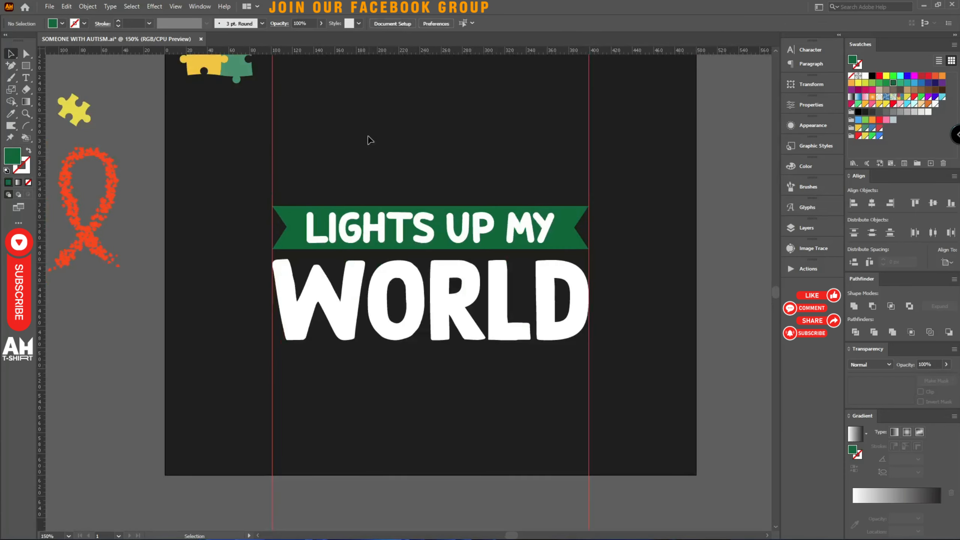
{"action": "left_click_drag", "start_coordinate": [369, 135], "coordinate": [348, 344]}
{"action": "left_click", "coordinate": [466, 168]}
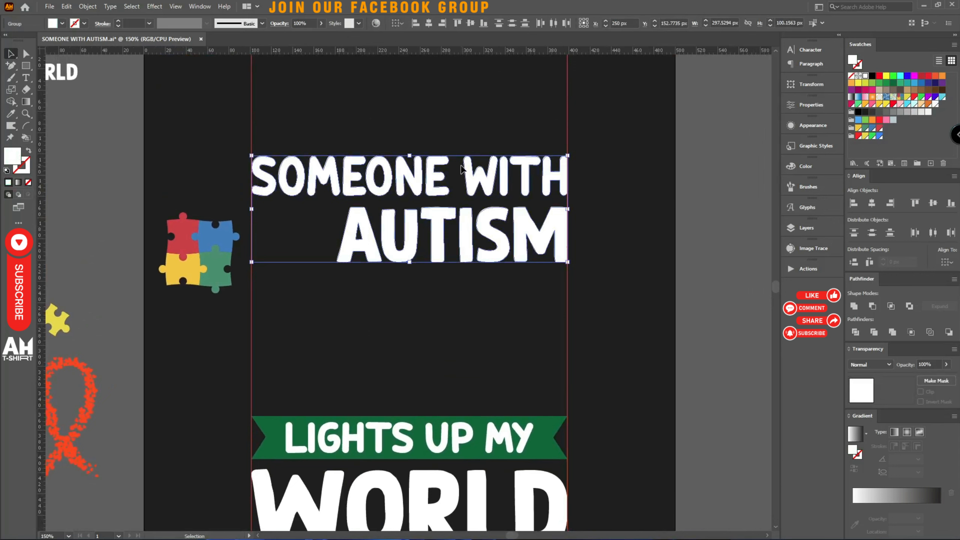
{"action": "left_click", "coordinate": [455, 317]}
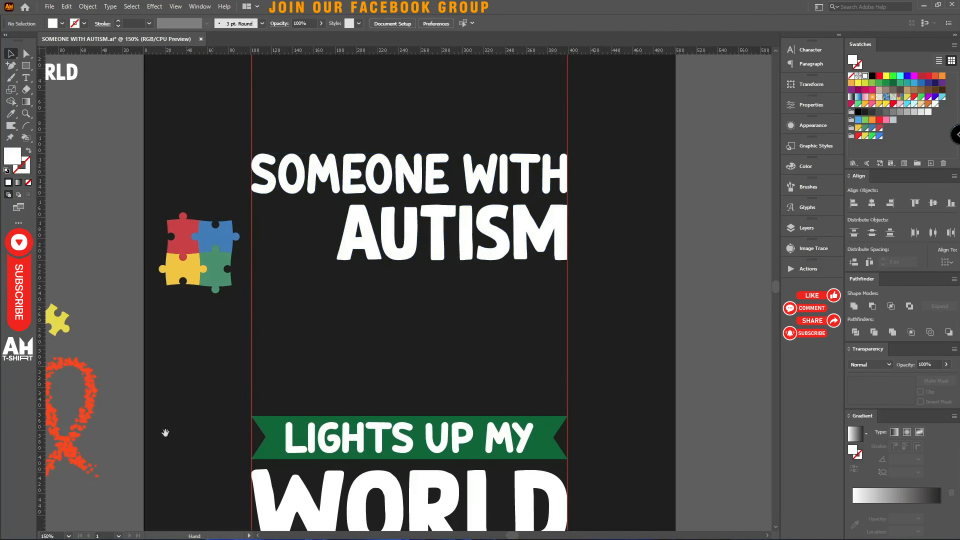
Place the red ribbon between "AUTISM" and the banner, flush with the banner's left edge, and enlarge it to about 98 by 170 px.
{"action": "left_click_drag", "start_coordinate": [74, 450], "coordinate": [309, 363]}
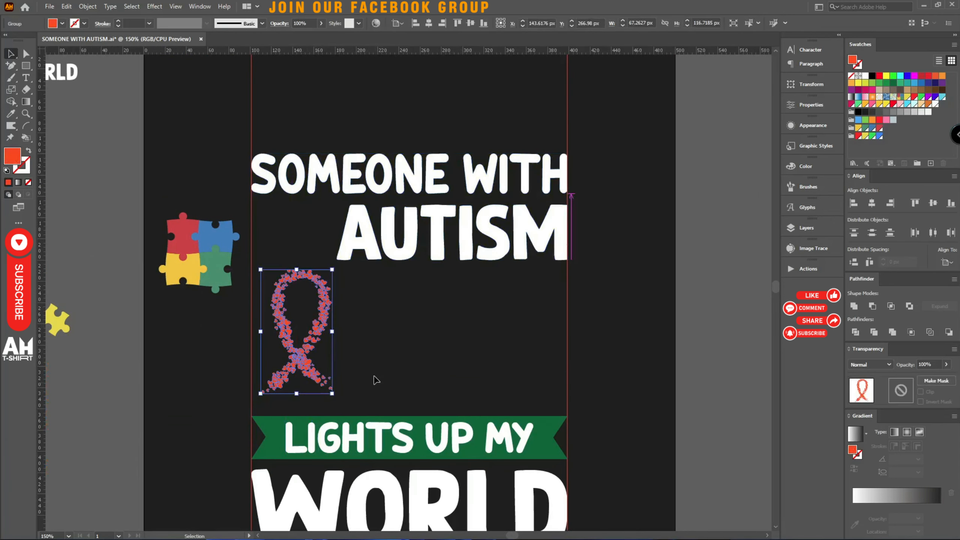
{"action": "left_click", "coordinate": [268, 430], "text": "shift"}
{"action": "left_click", "coordinate": [853, 204]}
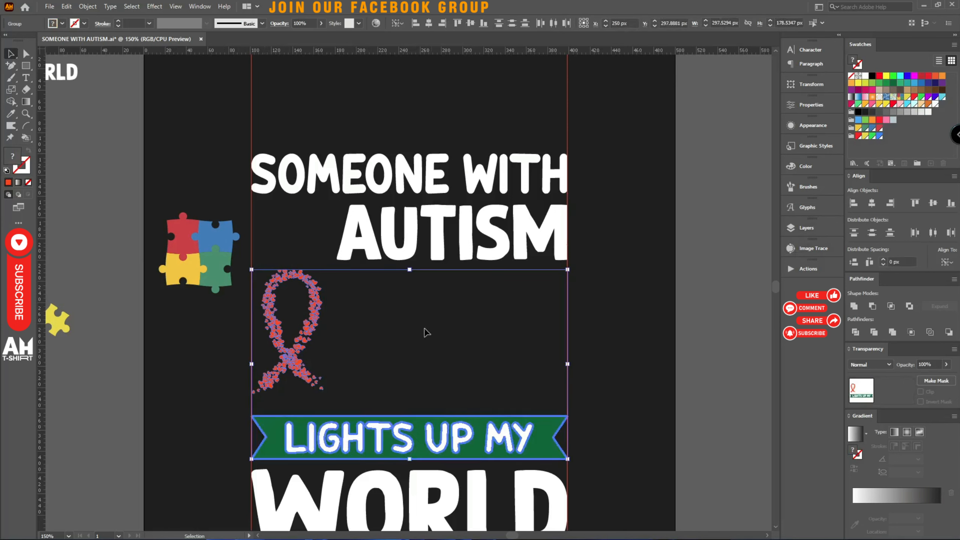
{"action": "left_click_drag", "start_coordinate": [415, 326], "coordinate": [355, 325]}
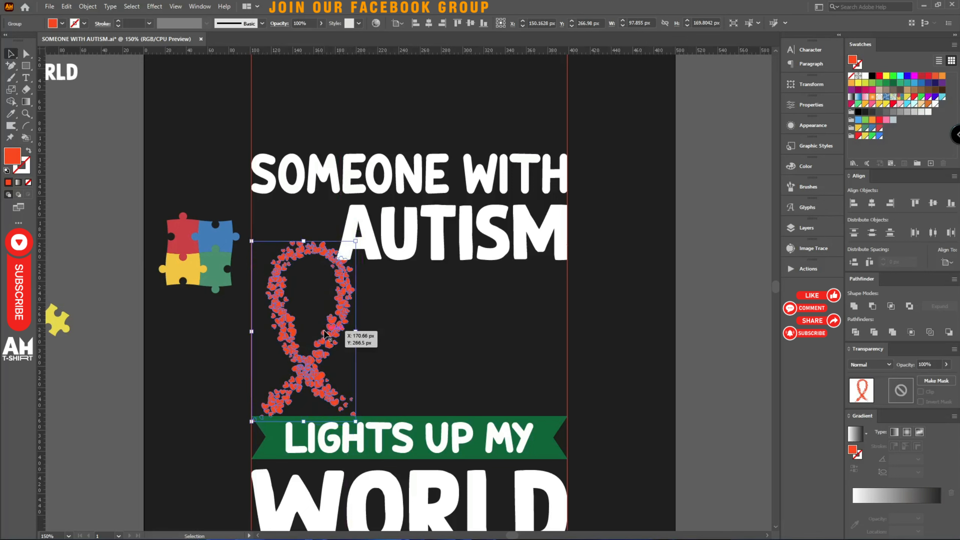
Move the red heart-filled ribbon off the artboard to the empty area just before the white sketch.
{"action": "scroll", "coordinate": [289, 275], "scroll_direction": "up", "scroll_amount": 3}
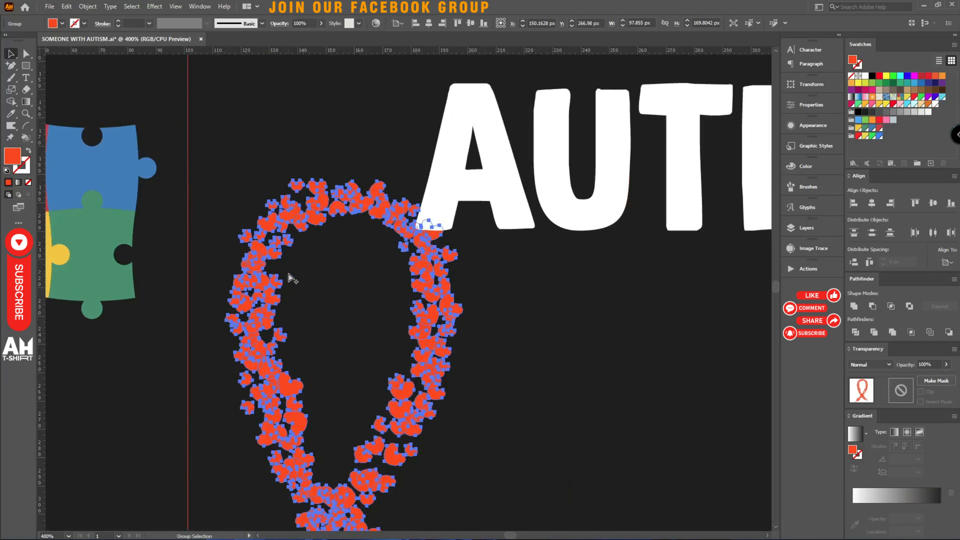
{"action": "scroll", "coordinate": [298, 229], "scroll_direction": "down", "scroll_amount": 3}
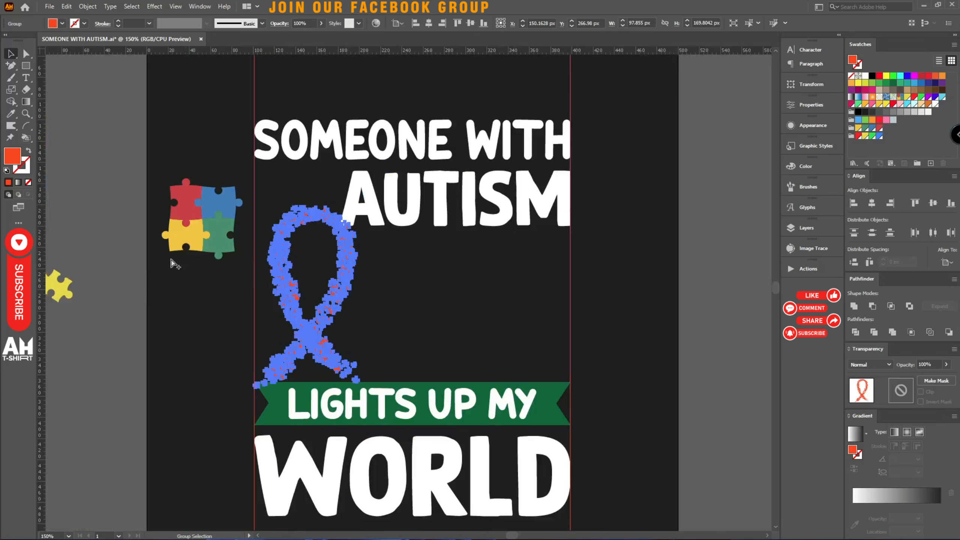
{"action": "scroll", "coordinate": [187, 237], "scroll_direction": "up", "scroll_amount": 3}
{"action": "scroll", "coordinate": [207, 249], "scroll_direction": "down", "scroll_amount": 3}
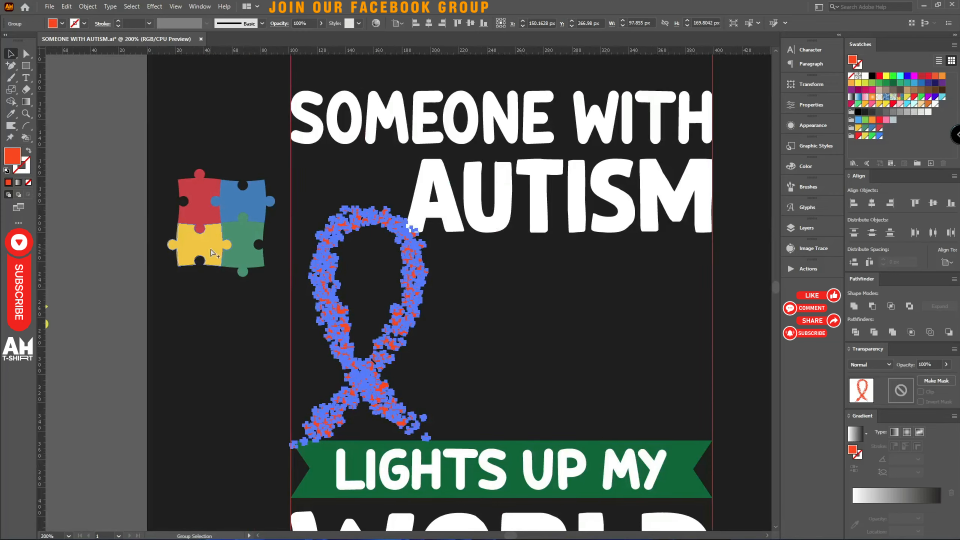
{"action": "left_click_drag", "start_coordinate": [329, 282], "coordinate": [250, 162]}
{"action": "left_click_drag", "start_coordinate": [266, 202], "coordinate": [708, 252]}
{"action": "scroll", "coordinate": [467, 257], "scroll_direction": "down", "scroll_amount": 2}
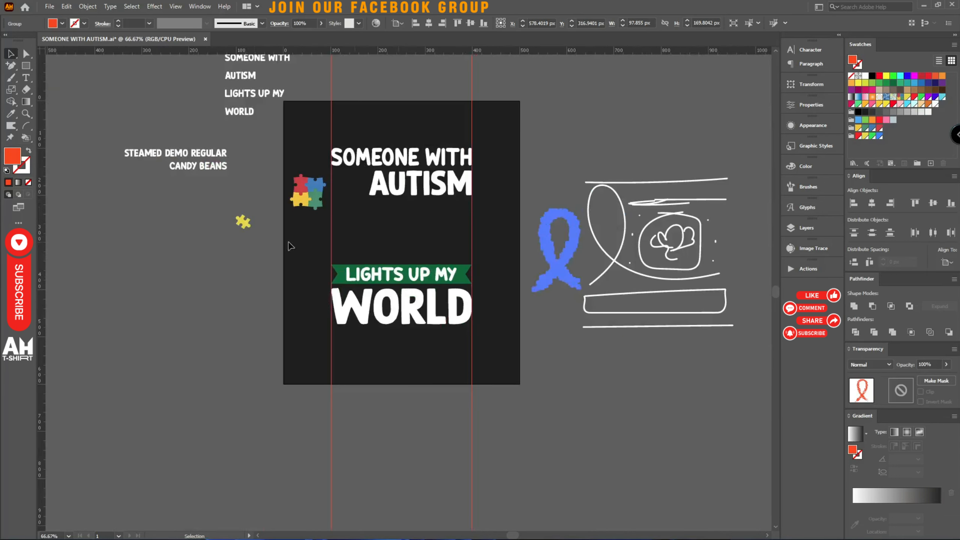
Place the single yellow puzzle piece beside the red ribbon and bring it to the front of the stacking order.
{"action": "left_click_drag", "start_coordinate": [245, 222], "coordinate": [518, 243]}
{"action": "scroll", "coordinate": [553, 241], "scroll_direction": "up", "scroll_amount": 4}
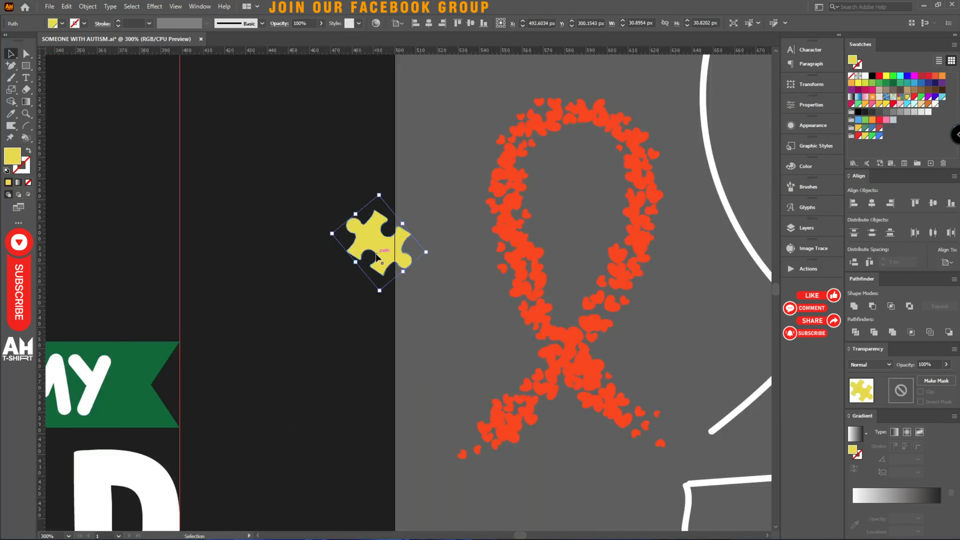
{"action": "right_click", "coordinate": [376, 258]}
{"action": "mouse_move", "coordinate": [415, 448]}
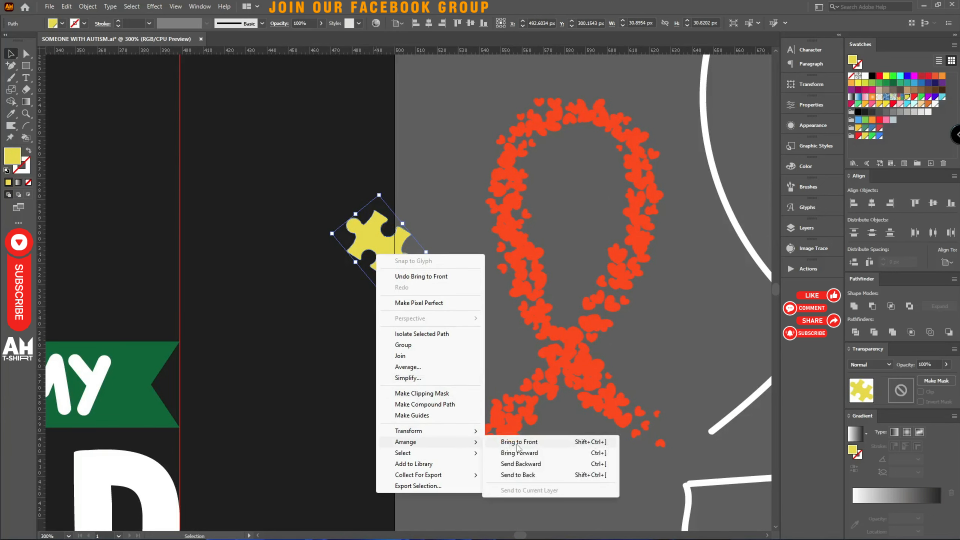
{"action": "left_click", "coordinate": [518, 447]}
{"action": "scroll", "coordinate": [539, 230], "scroll_direction": "up", "scroll_amount": 1}
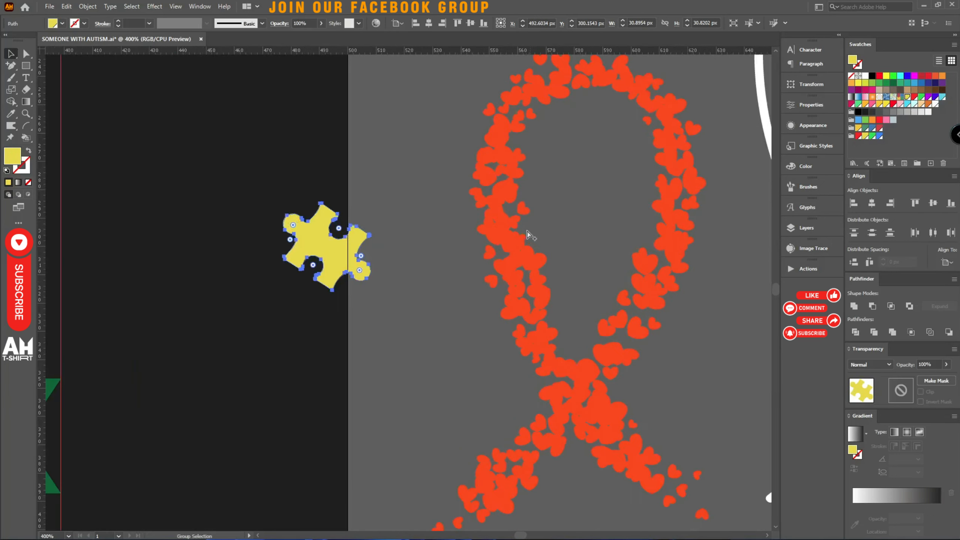
Replace the ribbon's hearts with the yellow puzzle piece using the replaceItems script, with Top object, Replace items in a group and Fit to element size enabled.
{"action": "left_click_drag", "start_coordinate": [352, 248], "coordinate": [313, 258]}
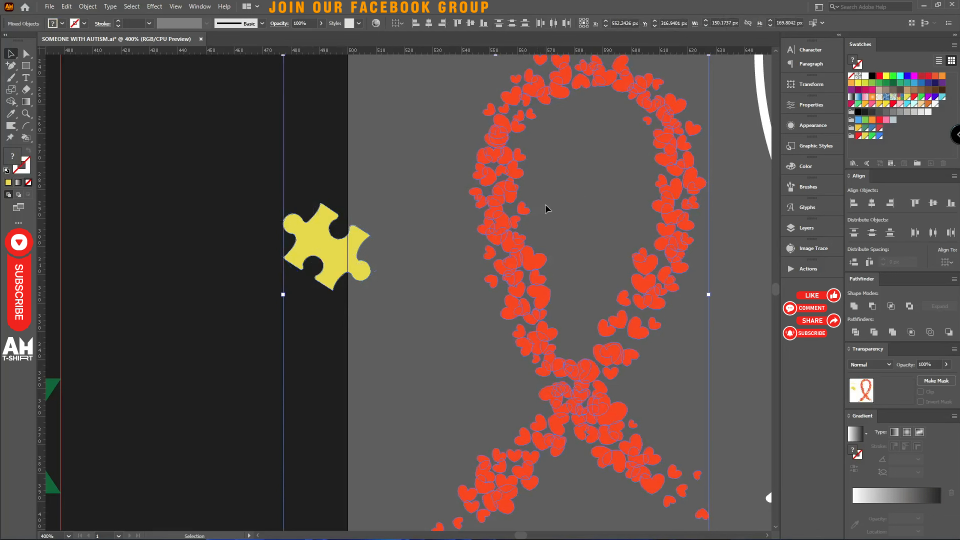
{"action": "left_click", "coordinate": [51, 6]}
{"action": "mouse_move", "coordinate": [113, 233]}
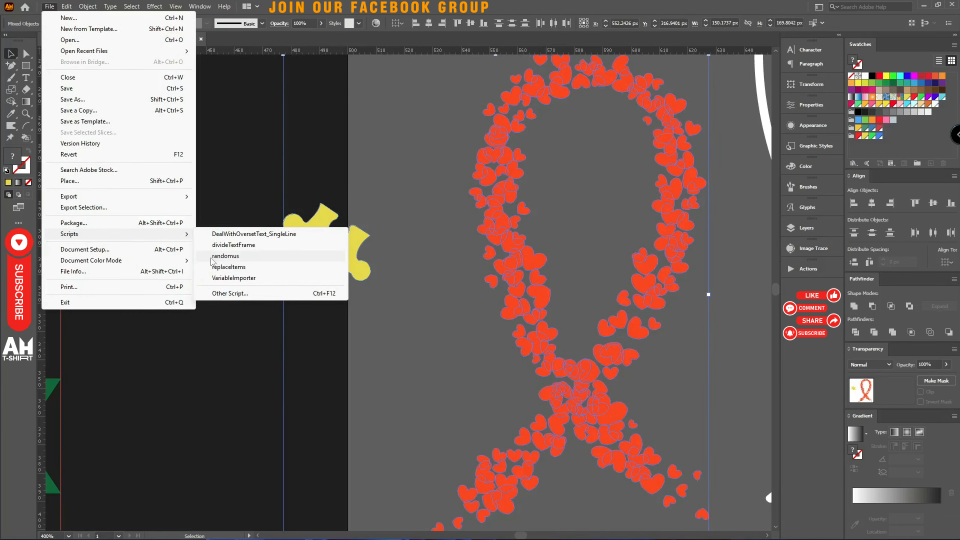
{"action": "left_click", "coordinate": [226, 267]}
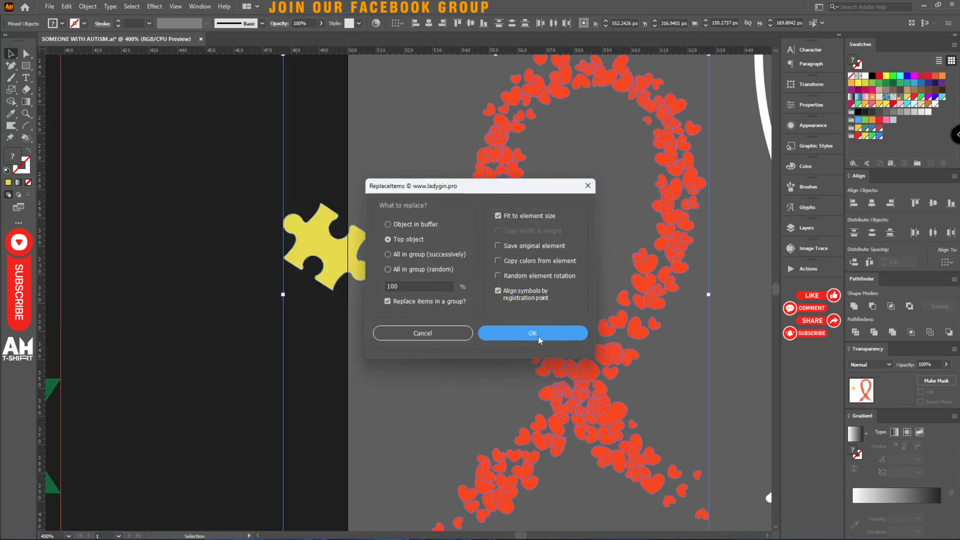
{"action": "left_click_drag", "start_coordinate": [419, 190], "coordinate": [429, 165]}
{"action": "left_click", "coordinate": [507, 304]}
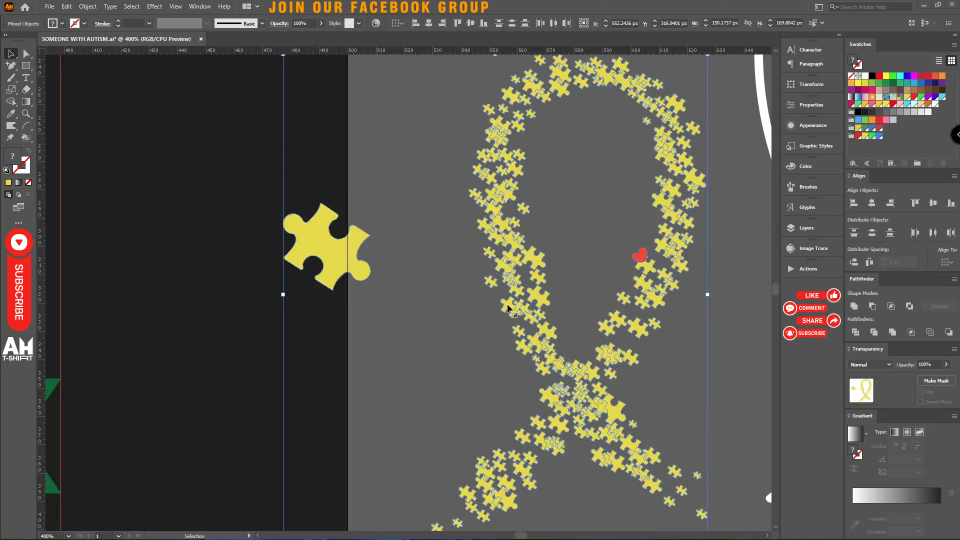
Move the source puzzle piece up away from the ribbon and delete the leftover red heart inside it.
{"action": "scroll", "coordinate": [378, 306], "scroll_direction": "down", "scroll_amount": 3}
{"action": "left_click", "coordinate": [346, 276]}
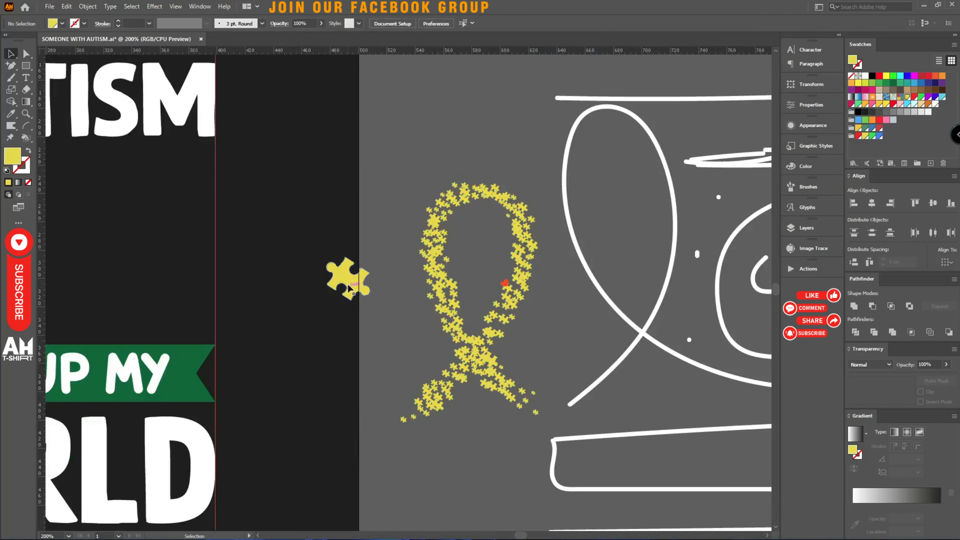
{"action": "left_click_drag", "start_coordinate": [347, 275], "coordinate": [381, 145]}
{"action": "scroll", "coordinate": [500, 279], "scroll_direction": "up", "scroll_amount": 2}
{"action": "scroll", "coordinate": [501, 280], "scroll_direction": "down", "scroll_amount": 1}
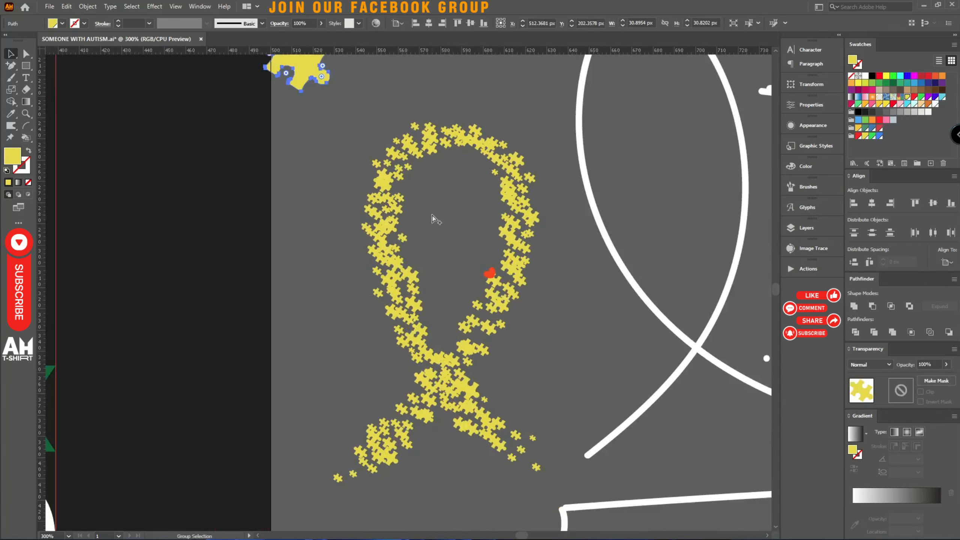
{"action": "scroll", "coordinate": [488, 282], "scroll_direction": "up", "scroll_amount": 4}
{"action": "key", "text": "v"}
{"action": "left_click_drag", "start_coordinate": [511, 261], "coordinate": [404, 225]}
{"action": "key", "text": "Delete"}
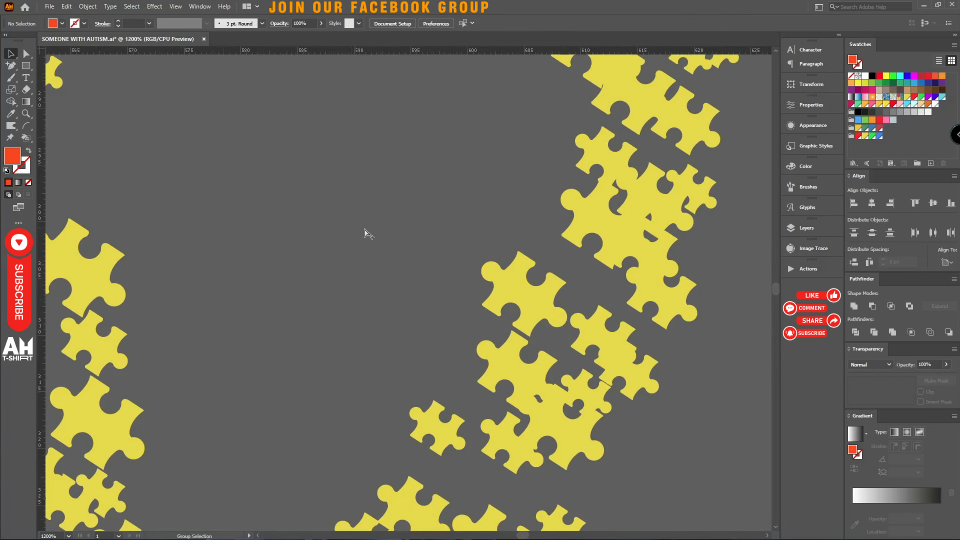
Inspect the small yellow puzzle pieces around the ribbon's loop for leftovers and overlaps.
{"action": "scroll", "coordinate": [365, 232], "scroll_direction": "down", "scroll_amount": 2}
{"action": "scroll", "coordinate": [227, 260], "scroll_direction": "up", "scroll_amount": 3}
{"action": "scroll", "coordinate": [268, 265], "scroll_direction": "down", "scroll_amount": 5}
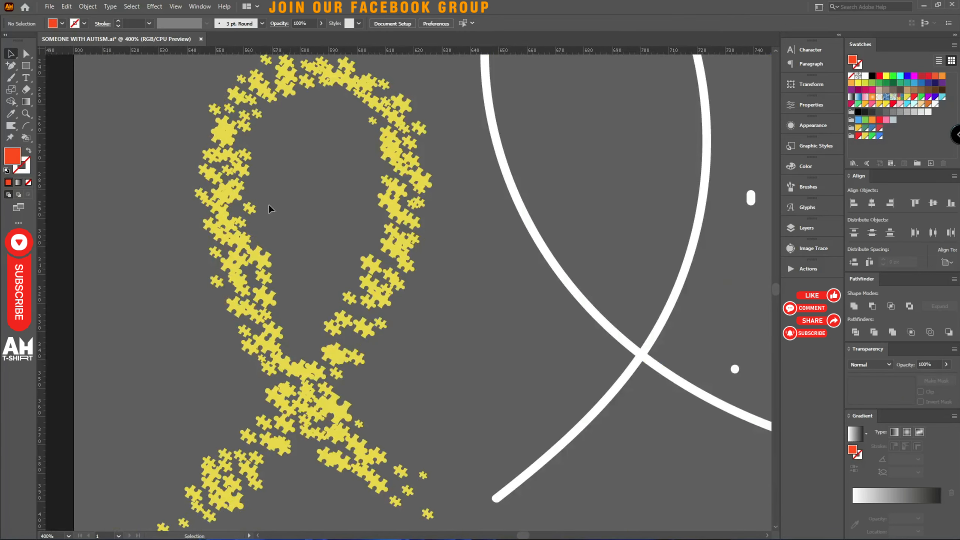
{"action": "left_click_drag", "start_coordinate": [269, 205], "coordinate": [358, 326]}
{"action": "scroll", "coordinate": [378, 265], "scroll_direction": "up", "scroll_amount": 3}
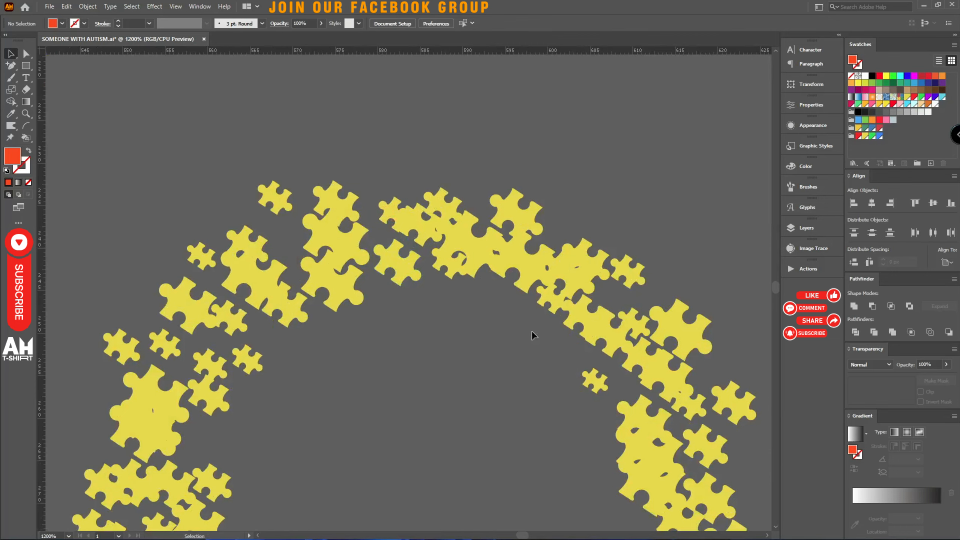
{"action": "left_click_drag", "start_coordinate": [606, 386], "coordinate": [440, 212]}
{"action": "left_click_drag", "start_coordinate": [531, 322], "coordinate": [449, 182]}
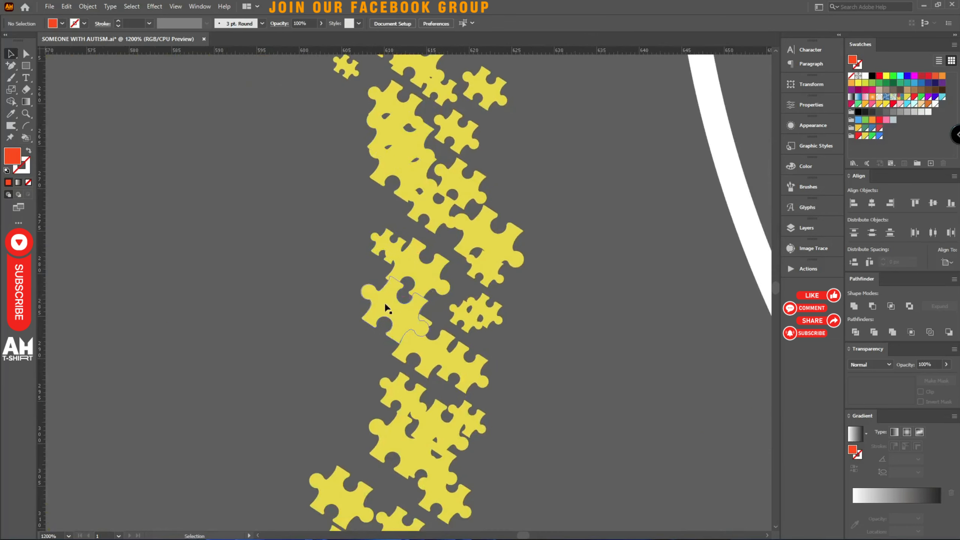
{"action": "left_click_drag", "start_coordinate": [418, 421], "coordinate": [506, 269]}
{"action": "key", "text": "ctrl+minus"}
{"action": "key", "text": "ctrl+minus"}
{"action": "key", "text": "ctrl+minus"}
{"action": "key", "text": "ctrl+minus"}
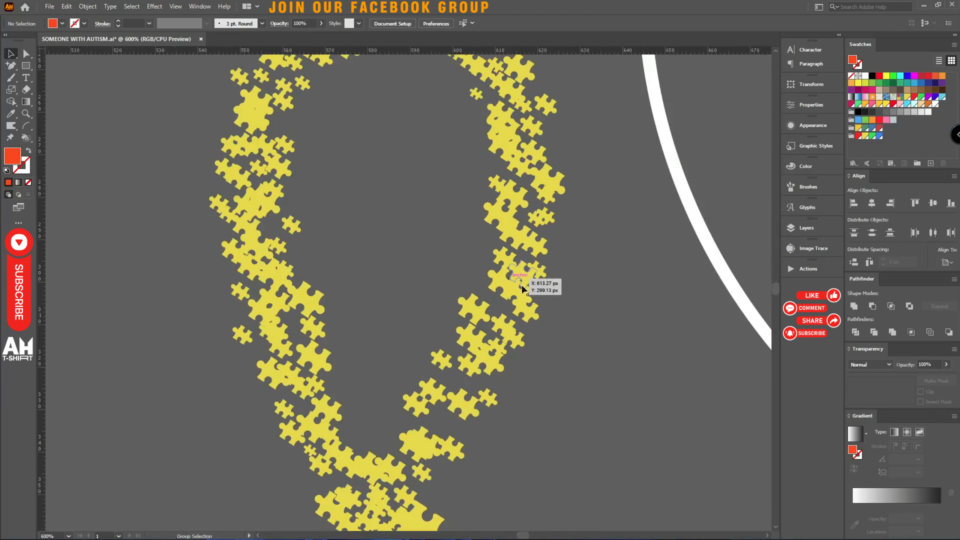
Randomly rotate each puzzle piece in the ribbon between 50 and 360 with the randomus script, with Use original off for rotation.
{"action": "left_click", "coordinate": [266, 261]}
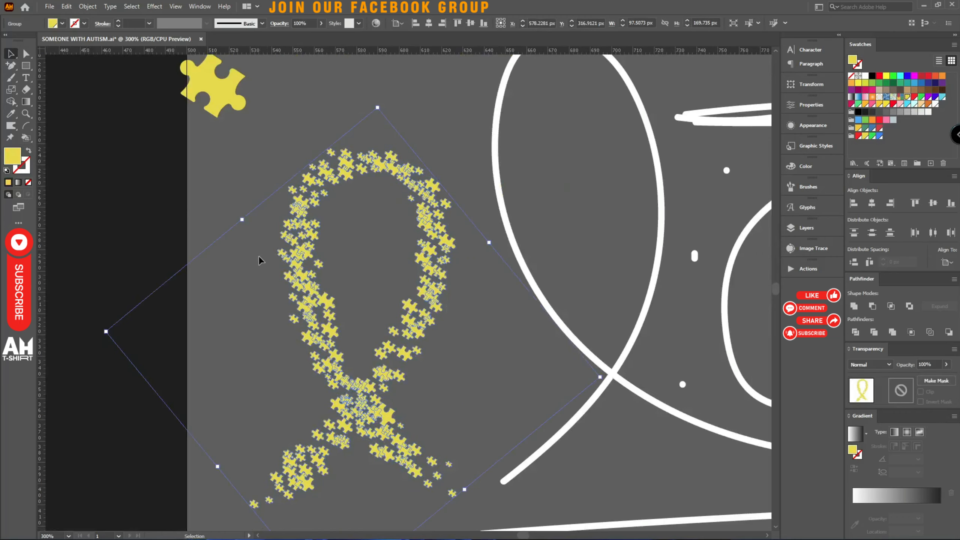
{"action": "left_click", "coordinate": [50, 7]}
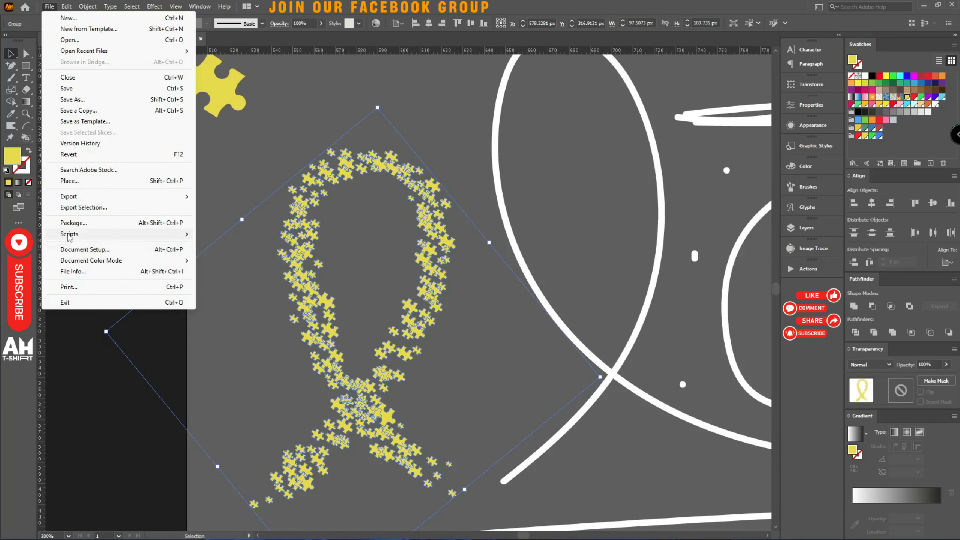
{"action": "mouse_move", "coordinate": [70, 236]}
{"action": "left_click", "coordinate": [225, 256]}
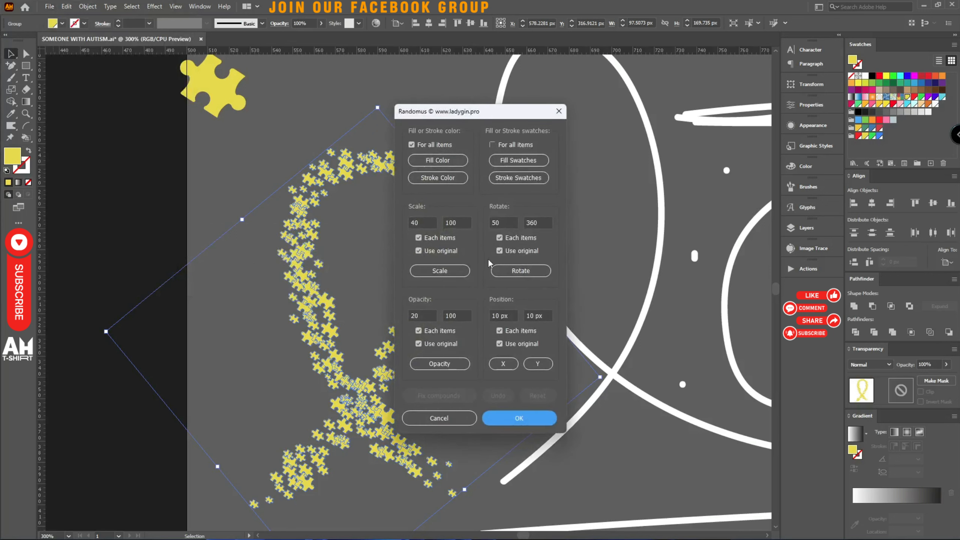
{"action": "left_click", "coordinate": [514, 253]}
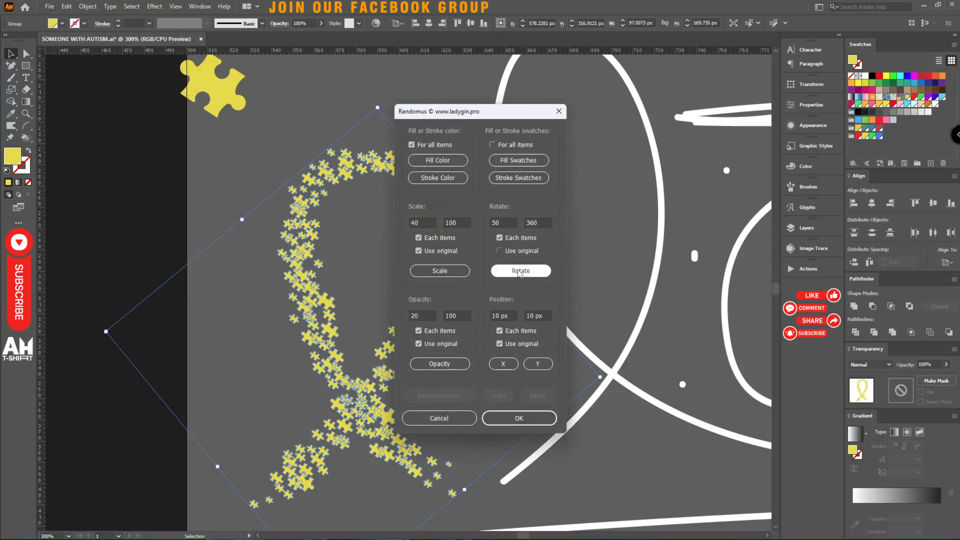
{"action": "left_click", "coordinate": [519, 271]}
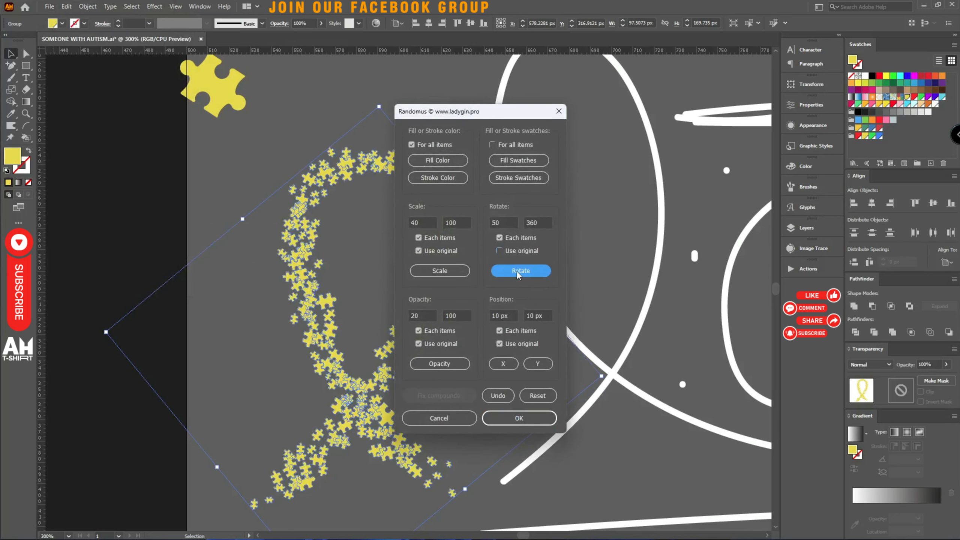
{"action": "left_click", "coordinate": [506, 419]}
{"action": "left_click", "coordinate": [348, 286]}
Randomly recolor the ribbon's pieces from the red, blue, yellow and green swatch group using the randomus script's Fill Swatches.
{"action": "scroll", "coordinate": [334, 289], "scroll_direction": "up", "scroll_amount": 5}
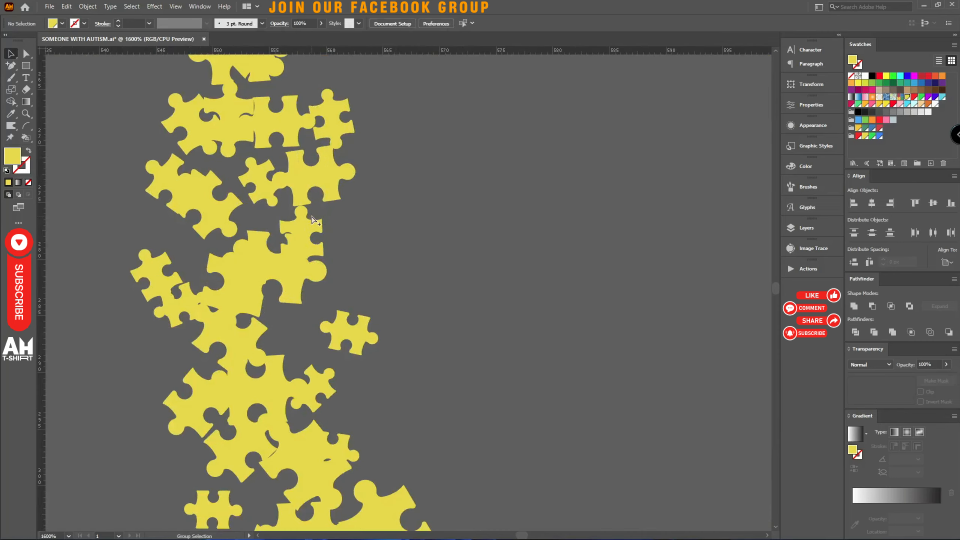
{"action": "scroll", "coordinate": [310, 224], "scroll_direction": "down", "scroll_amount": 5}
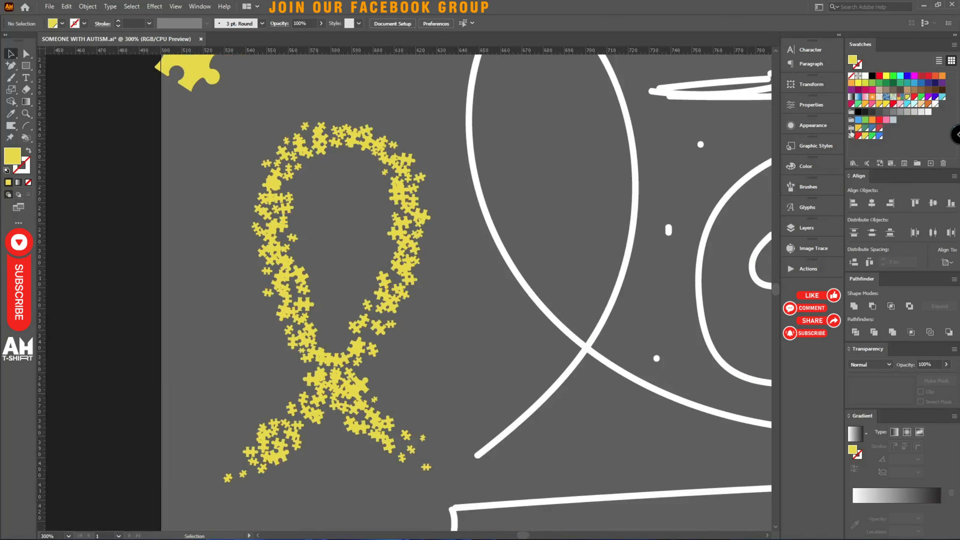
{"action": "left_click", "coordinate": [419, 191]}
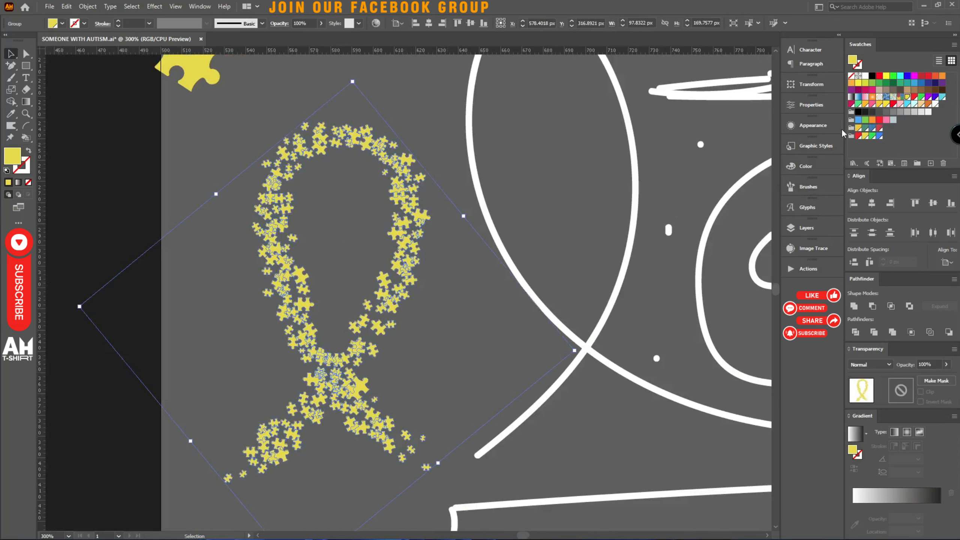
{"action": "left_click", "coordinate": [53, 7]}
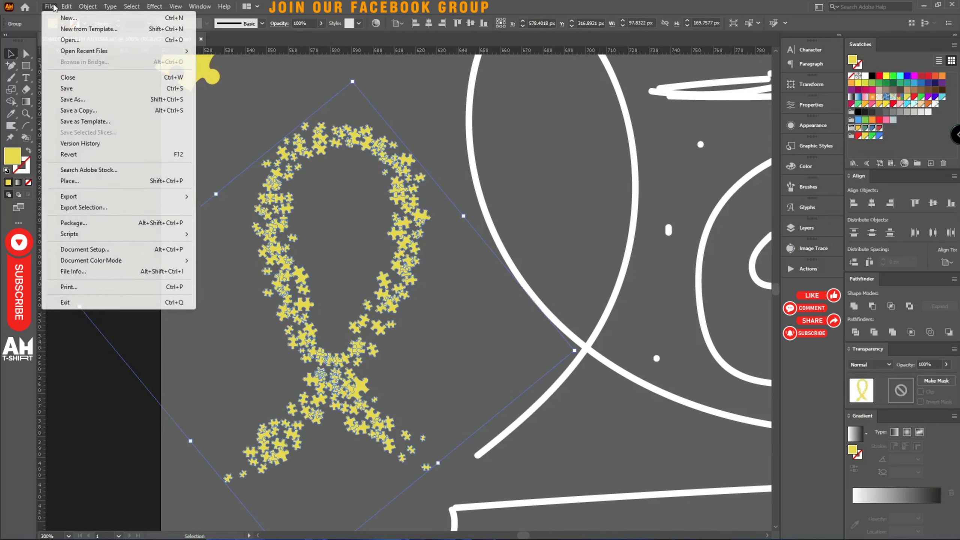
{"action": "mouse_move", "coordinate": [64, 234]}
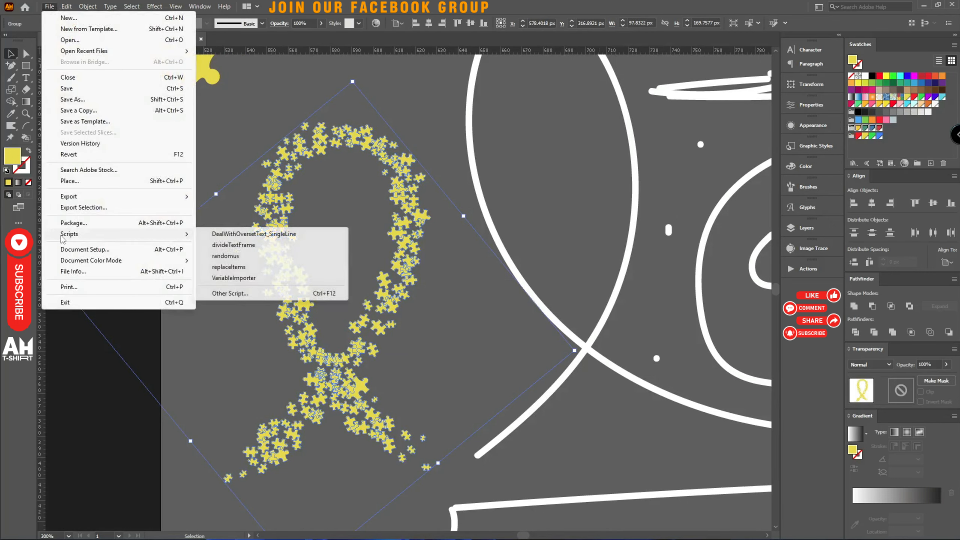
{"action": "left_click", "coordinate": [261, 260]}
{"action": "left_click", "coordinate": [518, 160]}
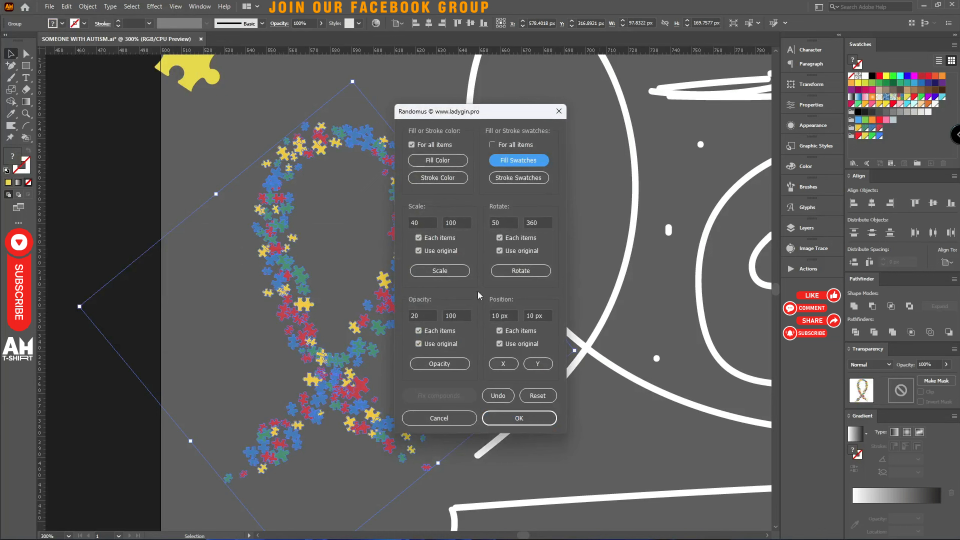
{"action": "left_click", "coordinate": [495, 423]}
Move the multicolored puzzle ribbon back onto the artboard, between "AUTISM" and the green banner near the left guide.
{"action": "key", "text": "ctrl+1"}
{"action": "left_click_drag", "start_coordinate": [519, 403], "coordinate": [228, 371]}
{"action": "key", "text": "ctrl+shift+a"}
{"action": "scroll", "coordinate": [226, 370], "scroll_direction": "up", "scroll_amount": 2}
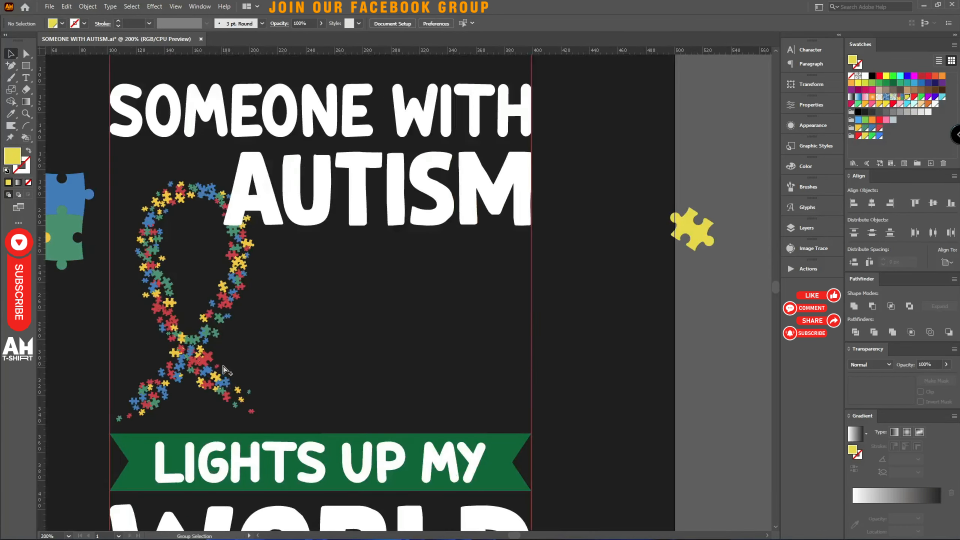
Align the multicolored puzzle ribbon with the left edge of the green banner.
{"action": "scroll", "coordinate": [217, 366], "scroll_direction": "up", "scroll_amount": 6}
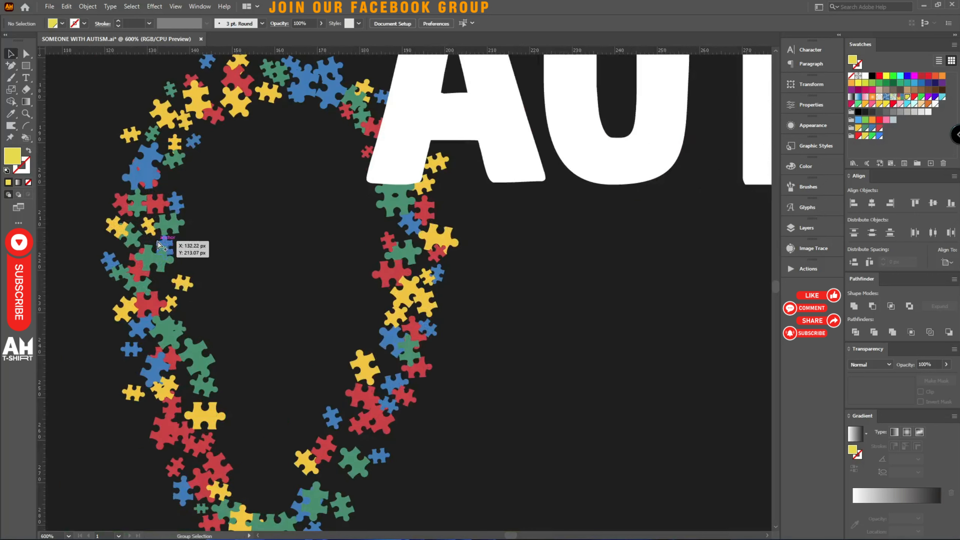
{"action": "scroll", "coordinate": [157, 268], "scroll_direction": "down", "scroll_amount": 4}
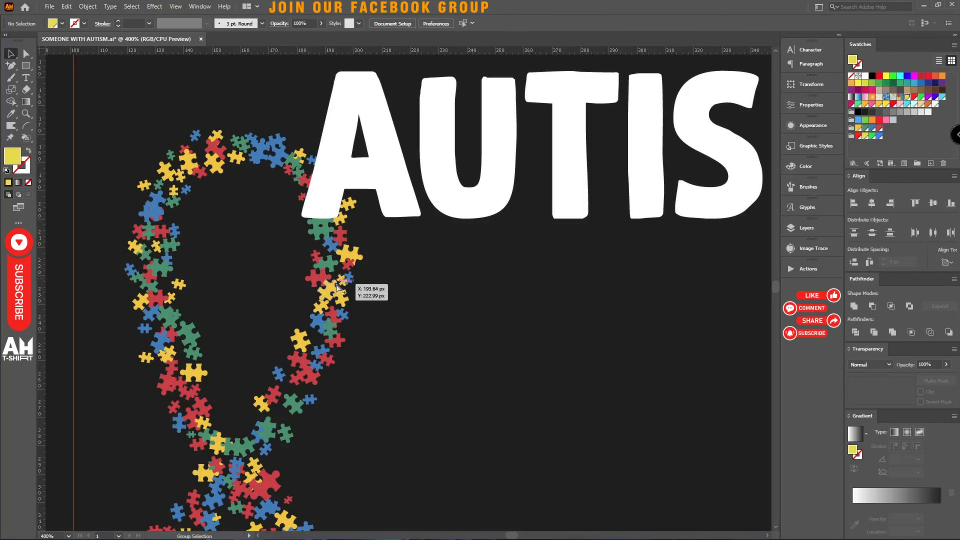
{"action": "scroll", "coordinate": [340, 293], "scroll_direction": "down", "scroll_amount": 1}
{"action": "scroll", "coordinate": [340, 293], "scroll_direction": "down", "scroll_amount": 2}
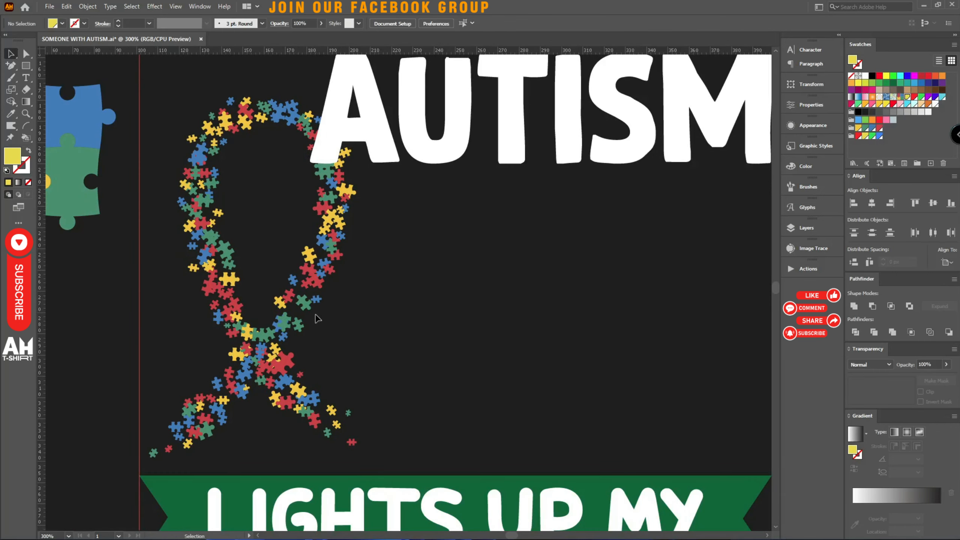
{"action": "scroll", "coordinate": [306, 312], "scroll_direction": "down", "scroll_amount": 1}
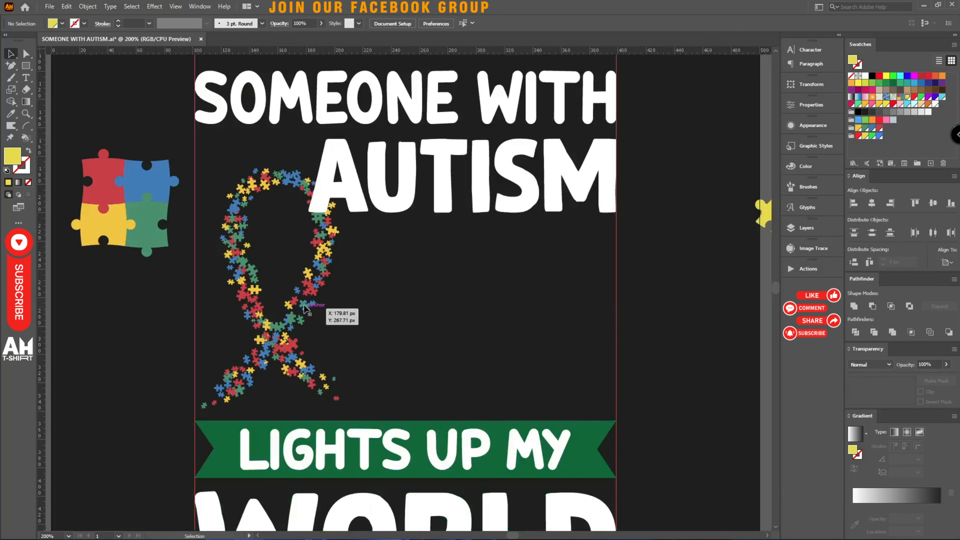
{"action": "left_click", "coordinate": [306, 308]}
{"action": "left_click", "coordinate": [577, 431], "text": "shift"}
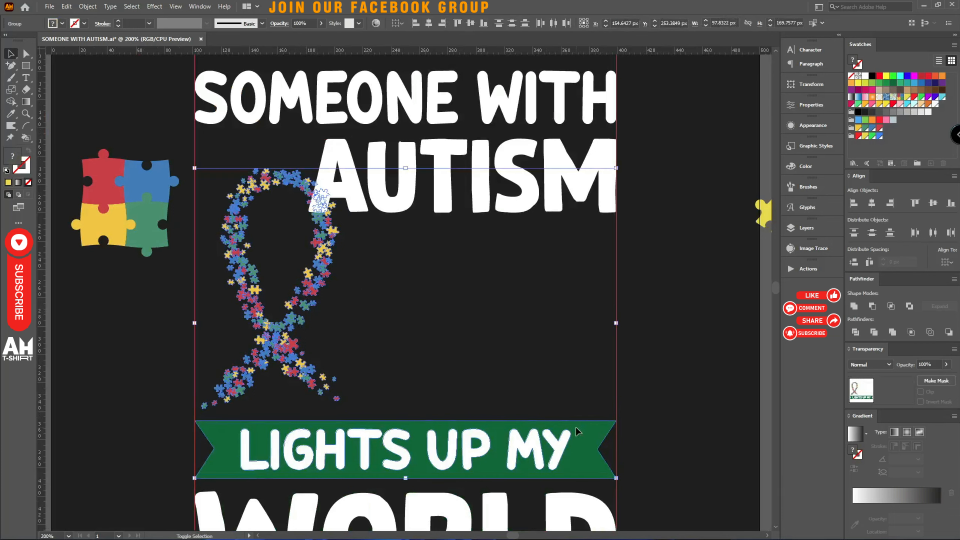
{"action": "left_click", "coordinate": [853, 206]}
{"action": "left_click", "coordinate": [519, 293]}
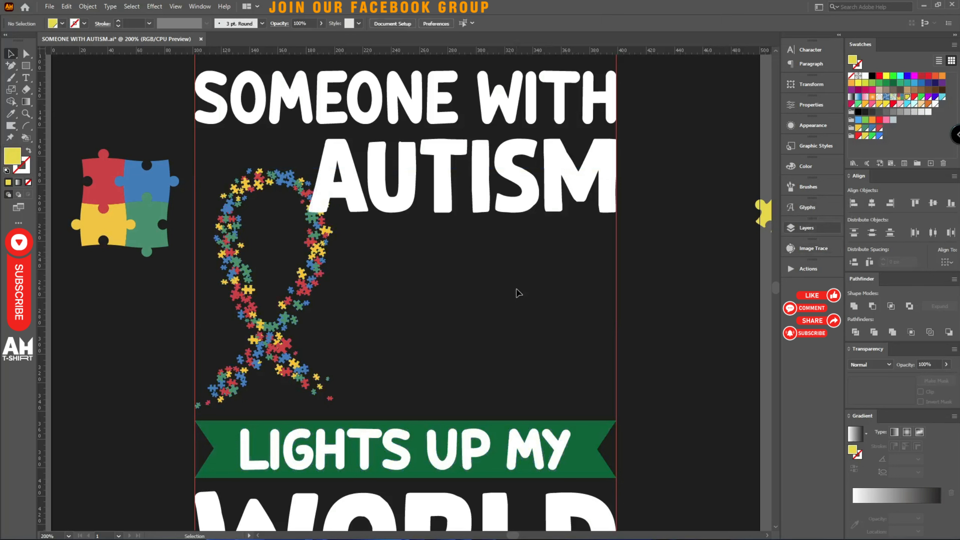
Scale the puzzle ribbon down to about 86 by 150 px so that it clears the word "AUTISM".
{"action": "left_click", "coordinate": [284, 305]}
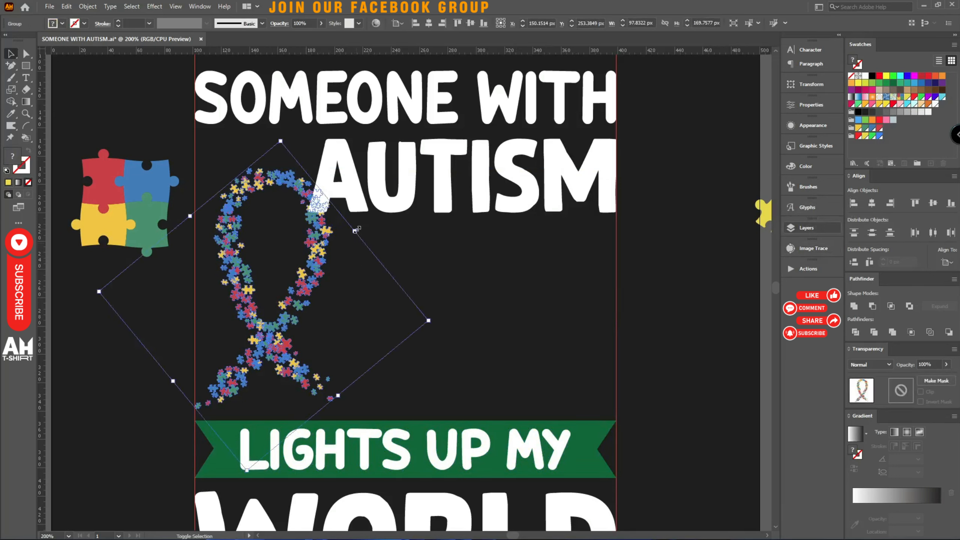
{"action": "left_click_drag", "start_coordinate": [356, 230], "coordinate": [333, 248]}
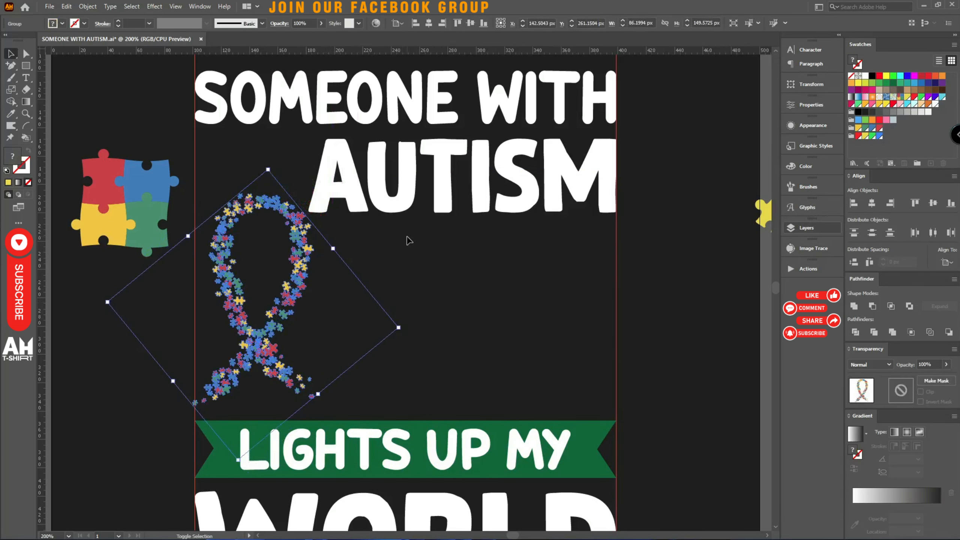
{"action": "left_click", "coordinate": [409, 240]}
{"action": "scroll", "coordinate": [337, 211], "scroll_direction": "down", "scroll_amount": 3}
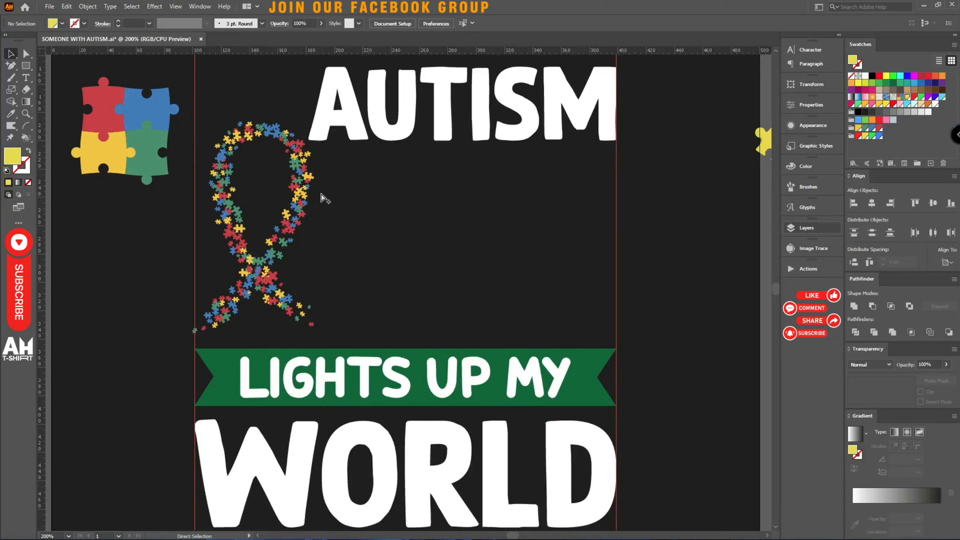
{"action": "scroll", "coordinate": [323, 197], "scroll_direction": "down", "scroll_amount": 3}
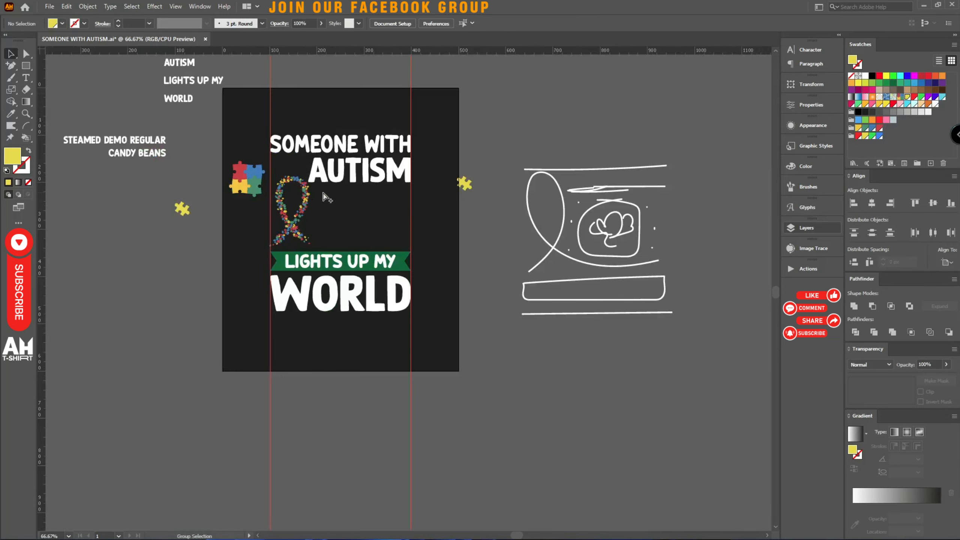
Move the puzzle ribbon off the artboard to the empty area on its left, below the spare yellow piece.
{"action": "scroll", "coordinate": [323, 197], "scroll_direction": "up", "scroll_amount": 3}
{"action": "left_click_drag", "start_coordinate": [290, 206], "coordinate": [707, 296]}
{"action": "left_click", "coordinate": [706, 296]}
{"action": "scroll", "coordinate": [627, 297], "scroll_direction": "up", "scroll_amount": 3}
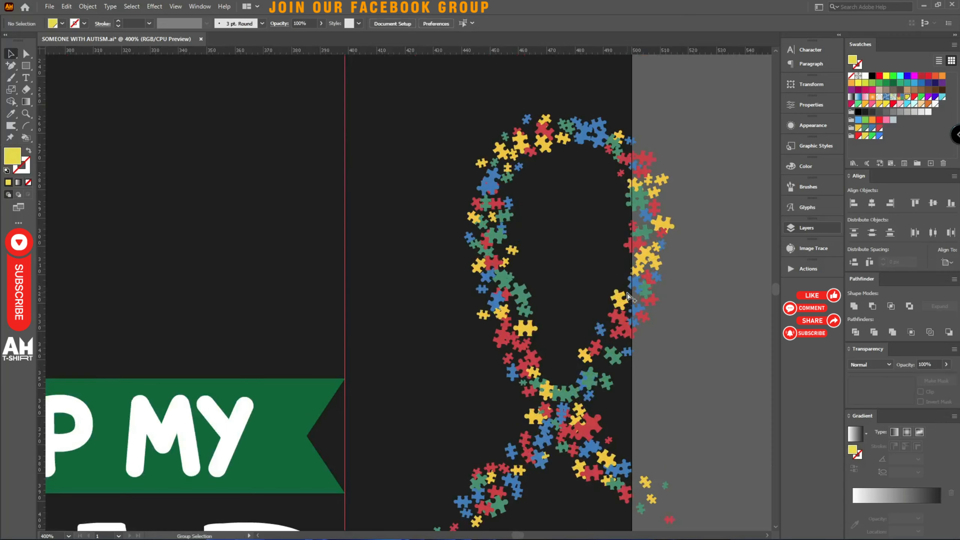
{"action": "scroll", "coordinate": [627, 293], "scroll_direction": "down", "scroll_amount": 4}
{"action": "left_click_drag", "start_coordinate": [635, 293], "coordinate": [217, 327]}
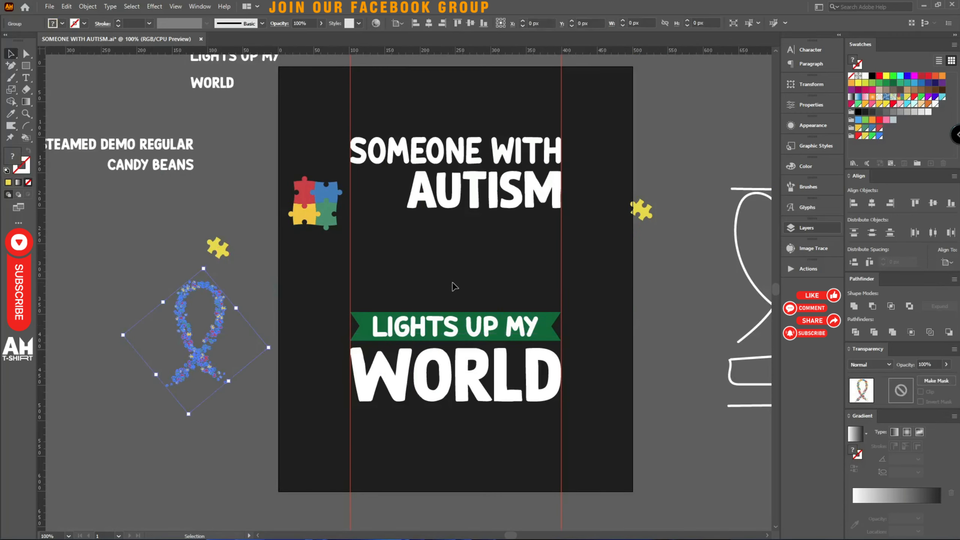
{"action": "left_click", "coordinate": [429, 249]}
{"action": "scroll", "coordinate": [428, 245], "scroll_direction": "up", "scroll_amount": 2}
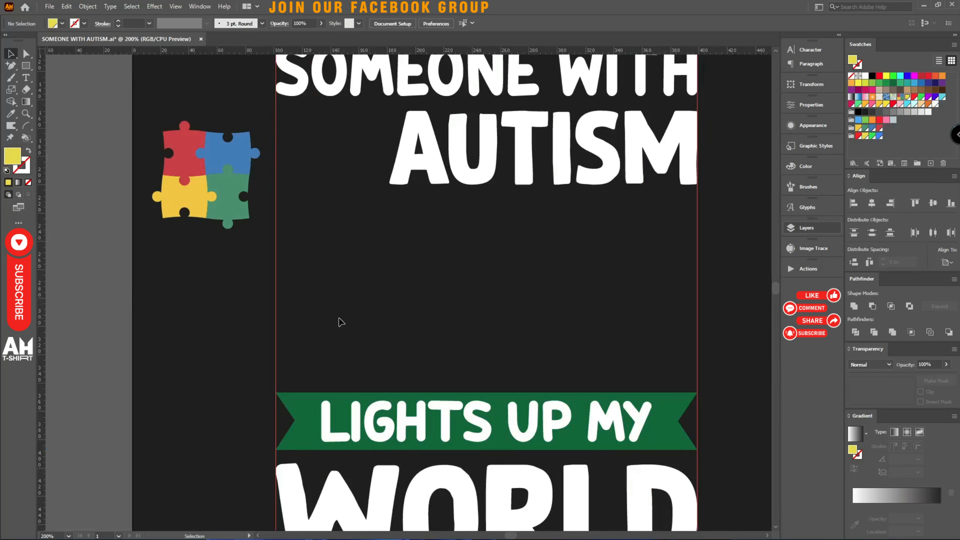
{"action": "key", "text": "b"}
{"action": "mouse_move", "coordinate": [287, 378]}
{"action": "left_mouse_down"}
{"action": "mouse_move", "coordinate": [355, 289]}
{"action": "mouse_move", "coordinate": [362, 221]}
{"action": "mouse_move", "coordinate": [330, 125]}
{"action": "left_mouse_up"}
{"action": "key", "text": "ctrl+z"}
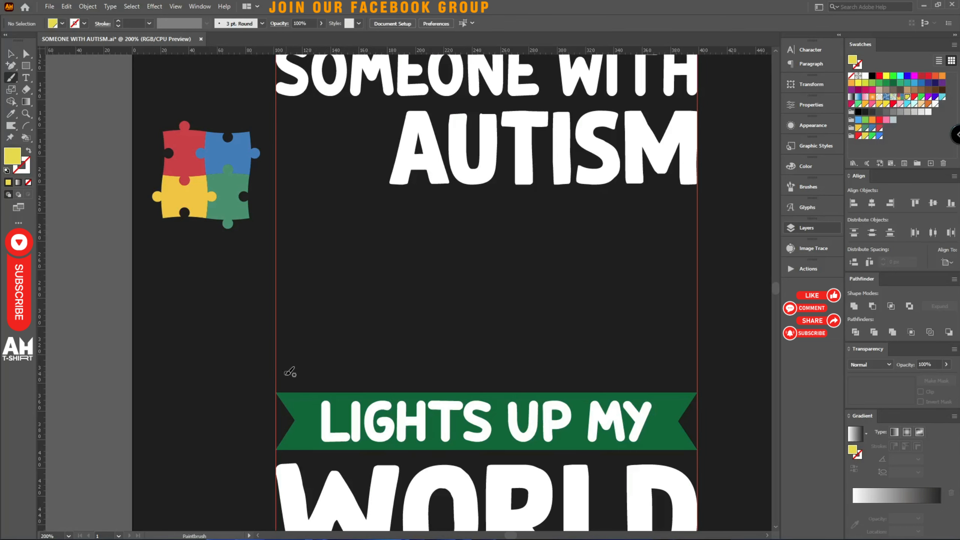
{"action": "mouse_move", "coordinate": [290, 372]}
{"action": "left_mouse_down"}
{"action": "mouse_move", "coordinate": [371, 294]}
{"action": "mouse_move", "coordinate": [387, 232]}
{"action": "left_mouse_up"}
{"action": "key", "text": "v"}
Move "AUTISM" out of the layout to below the parked ribbon, and delete the short yellow curve above the banner.
{"action": "key", "text": "ctrl+1"}
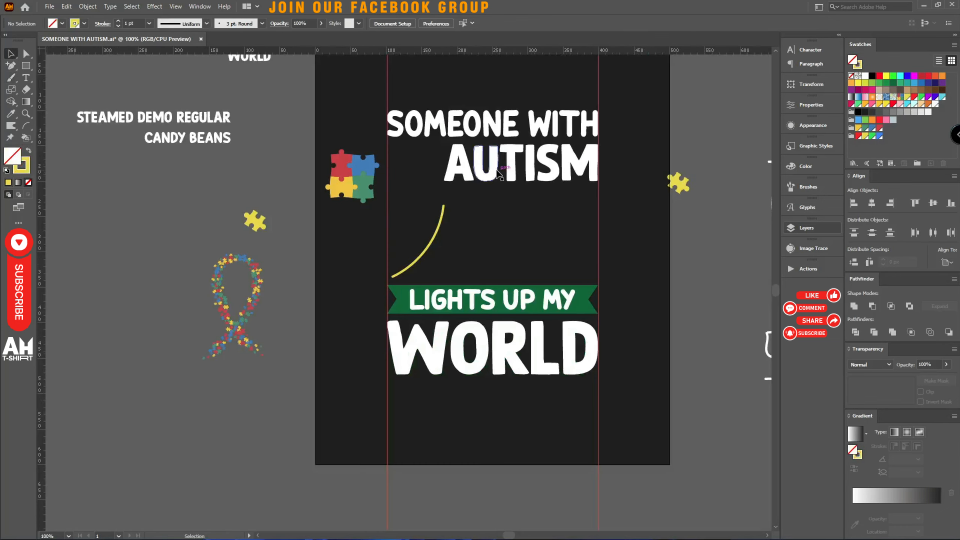
{"action": "mouse_move", "coordinate": [497, 174]}
{"action": "left_mouse_down"}
{"action": "mouse_move", "coordinate": [365, 405]}
{"action": "mouse_move", "coordinate": [283, 427]}
{"action": "left_mouse_up"}
{"action": "mouse_move", "coordinate": [458, 212]}
{"action": "left_mouse_down"}
{"action": "mouse_move", "coordinate": [435, 235]}
{"action": "mouse_move", "coordinate": [423, 233]}
{"action": "left_mouse_up"}
{"action": "key", "text": "Delete"}
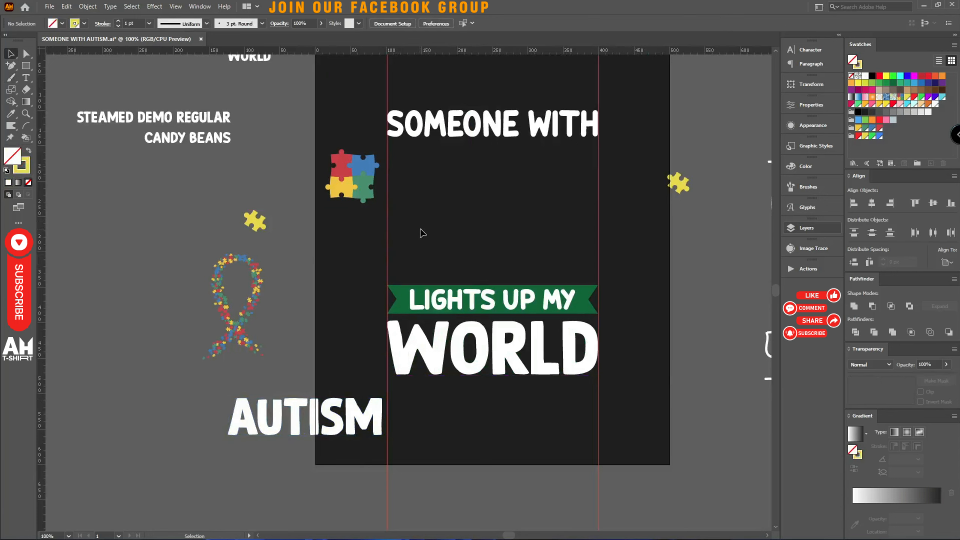
Save the T-shirt document.
{"action": "key", "text": "b"}
{"action": "scroll", "coordinate": [479, 219], "scroll_direction": "up", "scroll_amount": 2}
{"action": "key", "text": "ctrl+s"}
{"action": "left_click_drag", "start_coordinate": [351, 263], "coordinate": [316, 311]}
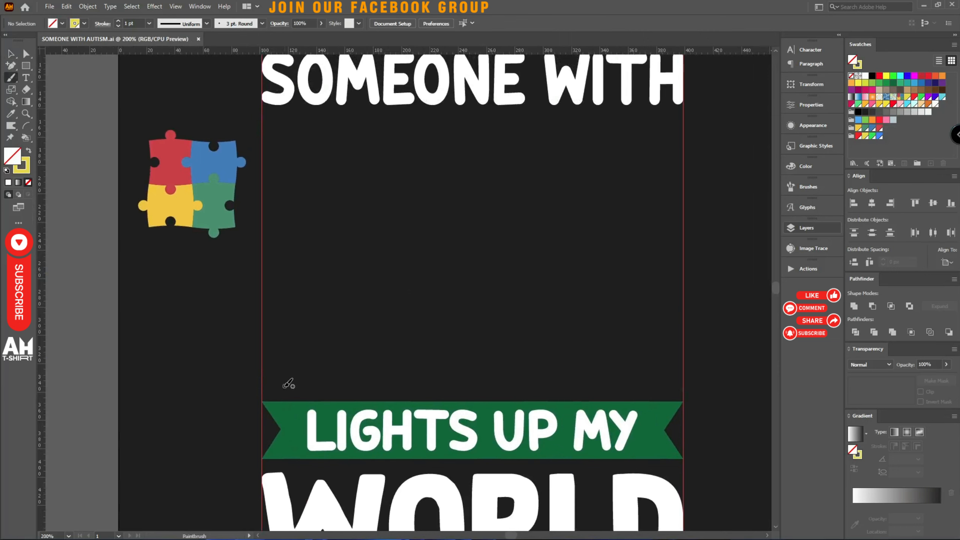
{"action": "mouse_move", "coordinate": [279, 359]}
{"action": "left_mouse_down"}
{"action": "mouse_move", "coordinate": [274, 312]}
{"action": "mouse_move", "coordinate": [303, 257]}
{"action": "mouse_move", "coordinate": [363, 216]}
{"action": "mouse_move", "coordinate": [366, 145]}
{"action": "mouse_move", "coordinate": [332, 118]}
{"action": "left_mouse_up"}
{"action": "key", "text": "ctrl+z"}
{"action": "mouse_move", "coordinate": [331, 386]}
{"action": "left_mouse_down"}
{"action": "mouse_move", "coordinate": [299, 371]}
{"action": "mouse_move", "coordinate": [361, 167]}
{"action": "mouse_move", "coordinate": [283, 146]}
{"action": "mouse_move", "coordinate": [313, 282]}
{"action": "mouse_move", "coordinate": [490, 350]}
{"action": "mouse_move", "coordinate": [631, 291]}
{"action": "left_mouse_up"}
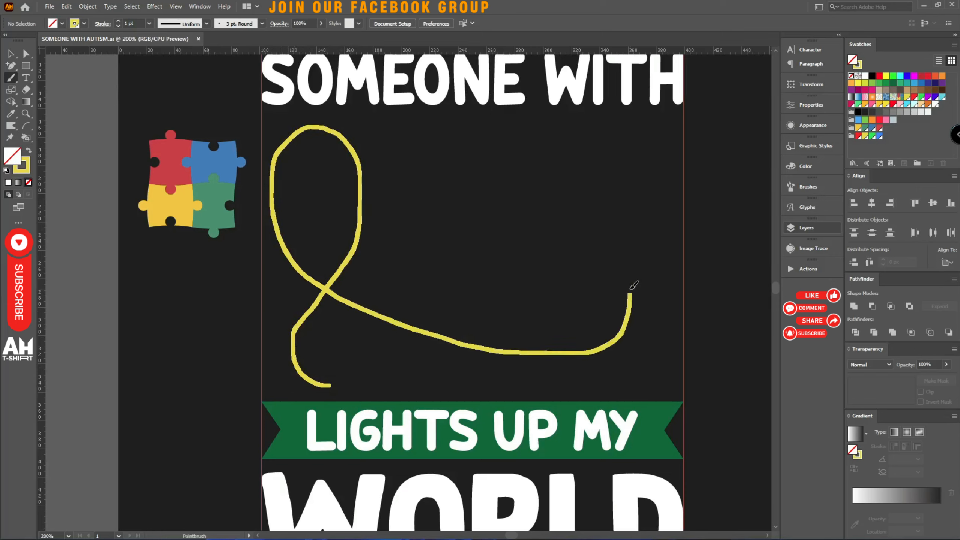
{"action": "key", "text": "ctrl+z"}
{"action": "mouse_move", "coordinate": [293, 378]}
{"action": "left_mouse_down"}
{"action": "mouse_move", "coordinate": [350, 285]}
{"action": "mouse_move", "coordinate": [371, 170]}
{"action": "mouse_move", "coordinate": [285, 177]}
{"action": "mouse_move", "coordinate": [385, 355]}
{"action": "mouse_move", "coordinate": [698, 359]}
{"action": "mouse_move", "coordinate": [738, 313]}
{"action": "left_mouse_up"}
{"action": "key", "text": "ctrl+z"}
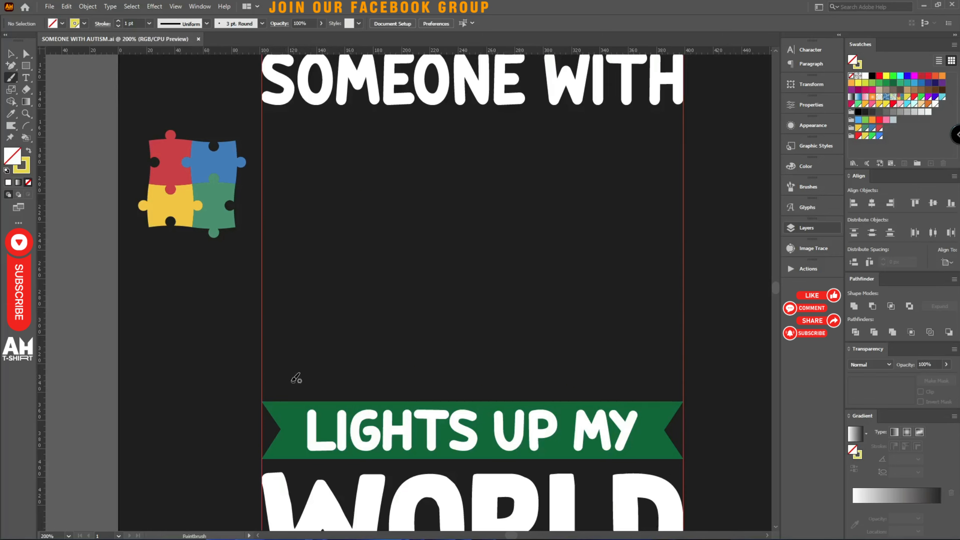
{"action": "left_click_drag", "start_coordinate": [281, 378], "coordinate": [365, 169]}
{"action": "key", "text": "ctrl+z"}
{"action": "mouse_move", "coordinate": [317, 373]}
{"action": "left_mouse_down"}
{"action": "mouse_move", "coordinate": [290, 361]}
{"action": "mouse_move", "coordinate": [266, 285]}
{"action": "mouse_move", "coordinate": [325, 212]}
{"action": "left_mouse_up"}
{"action": "key", "text": "ctrl+z"}
{"action": "mouse_move", "coordinate": [303, 380]}
{"action": "left_mouse_down"}
{"action": "mouse_move", "coordinate": [343, 157]}
{"action": "mouse_move", "coordinate": [289, 208]}
{"action": "mouse_move", "coordinate": [423, 363]}
{"action": "mouse_move", "coordinate": [497, 348]}
{"action": "left_mouse_up"}
{"action": "key", "text": "ctrl+z"}
Paint a yellow looped curve, about 290 by 193 px, from above the banner's left end to the right guide, and nudge it down.
{"action": "mouse_move", "coordinate": [311, 386]}
{"action": "left_mouse_down"}
{"action": "mouse_move", "coordinate": [275, 316]}
{"action": "mouse_move", "coordinate": [363, 227]}
{"action": "mouse_move", "coordinate": [377, 140]}
{"action": "mouse_move", "coordinate": [308, 116]}
{"action": "mouse_move", "coordinate": [279, 213]}
{"action": "mouse_move", "coordinate": [384, 337]}
{"action": "mouse_move", "coordinate": [557, 369]}
{"action": "mouse_move", "coordinate": [640, 355]}
{"action": "mouse_move", "coordinate": [684, 327]}
{"action": "left_mouse_up"}
{"action": "key", "text": "v"}
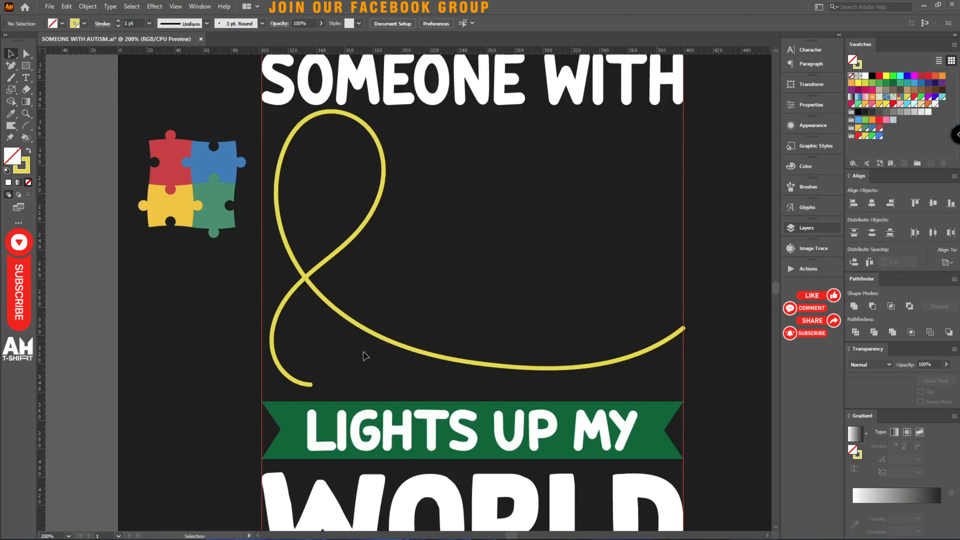
{"action": "left_click", "coordinate": [380, 345]}
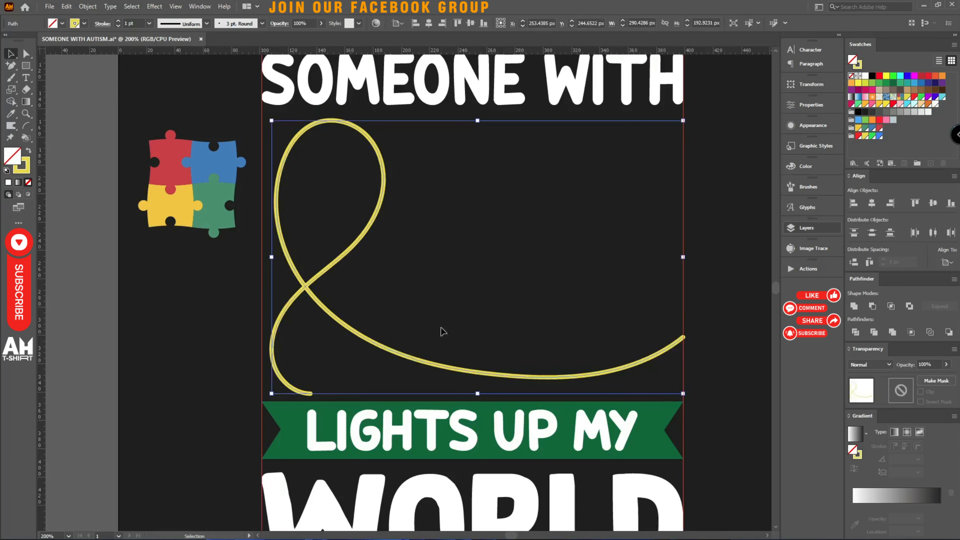
{"action": "scroll", "coordinate": [477, 291], "scroll_direction": "down", "scroll_amount": 1}
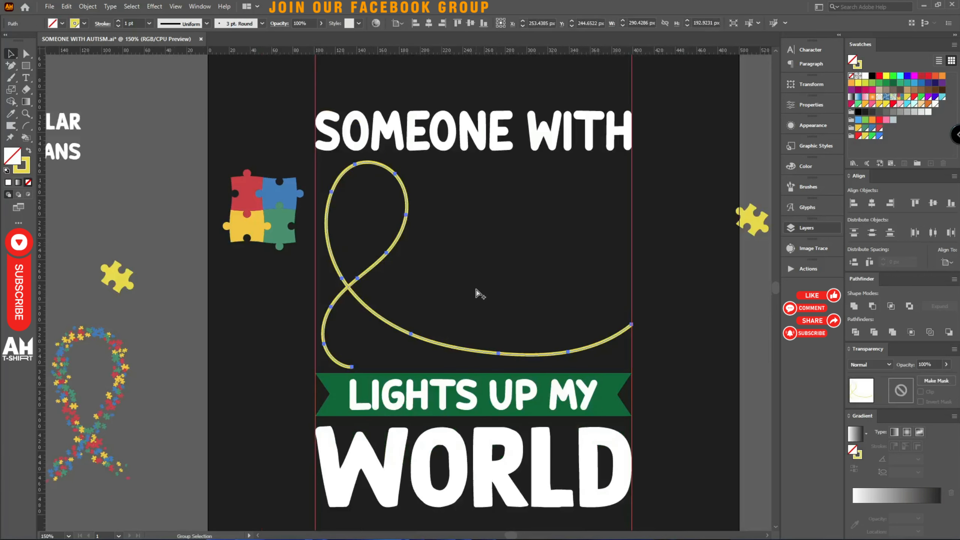
{"action": "left_click", "coordinate": [540, 228]}
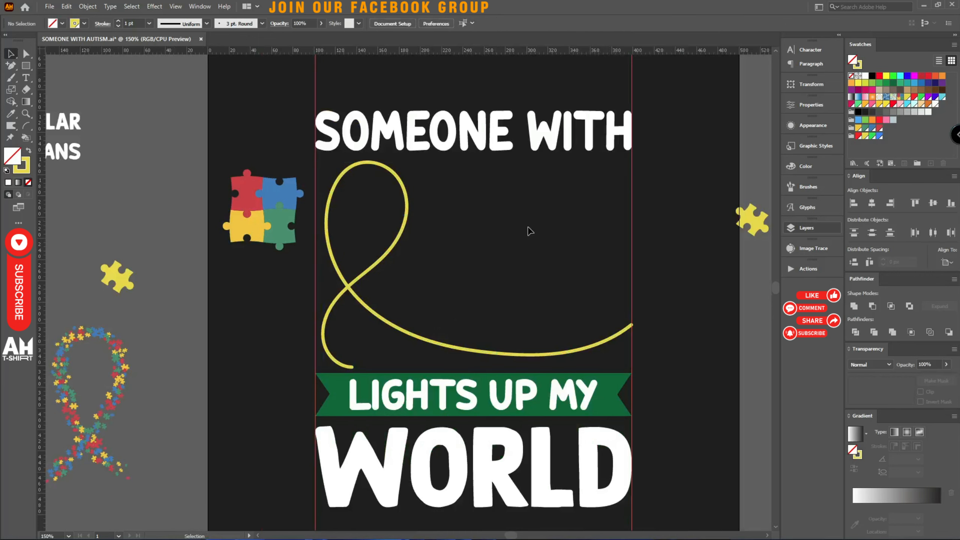
Inspect the size, overlap and color mix of the pieces in the parked puzzle ribbon.
{"action": "left_click_drag", "start_coordinate": [243, 301], "coordinate": [394, 213]}
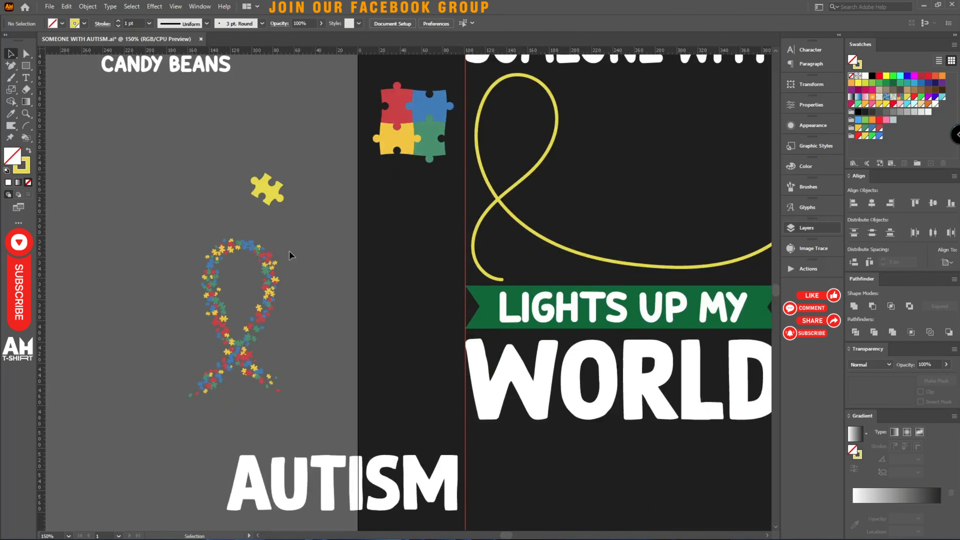
{"action": "scroll", "coordinate": [252, 261], "scroll_direction": "up", "scroll_amount": 7}
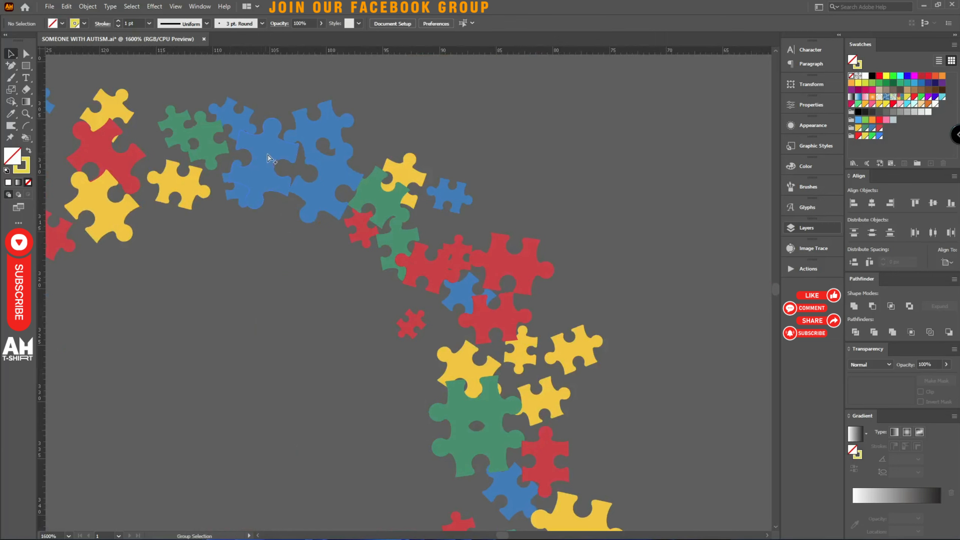
{"action": "scroll", "coordinate": [322, 162], "scroll_direction": "down", "scroll_amount": 2}
{"action": "left_click_drag", "start_coordinate": [405, 317], "coordinate": [450, 165]}
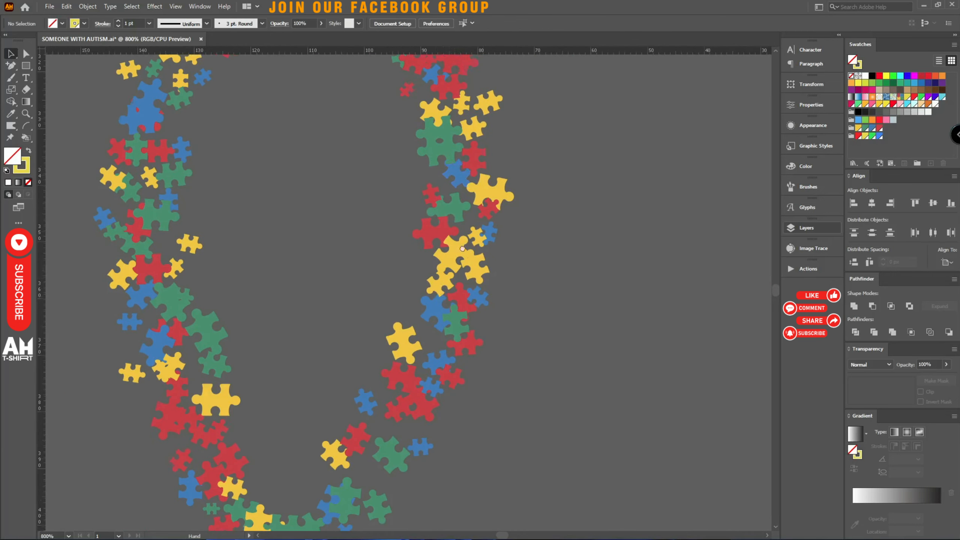
{"action": "left_click_drag", "start_coordinate": [450, 279], "coordinate": [480, 183]}
{"action": "scroll", "coordinate": [207, 310], "scroll_direction": "down", "scroll_amount": 2}
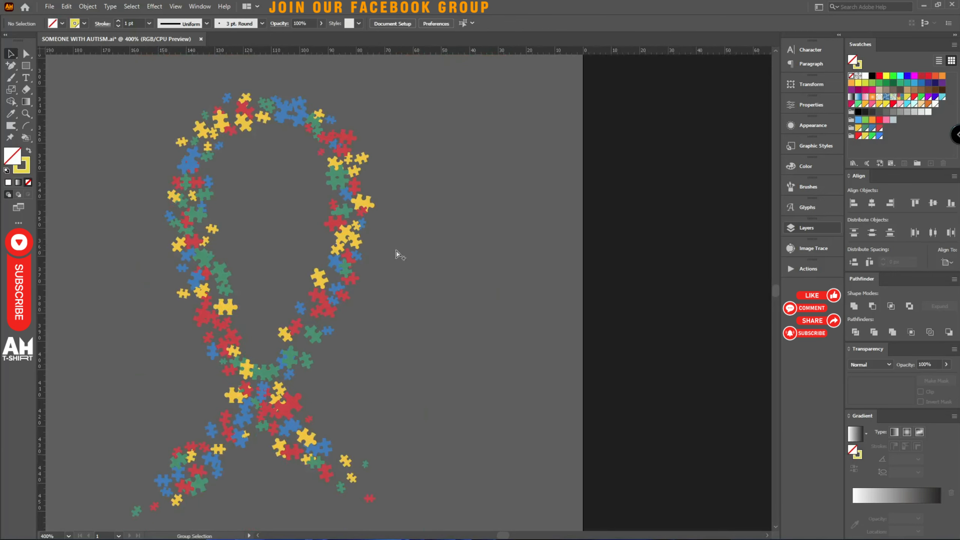
{"action": "scroll", "coordinate": [319, 261], "scroll_direction": "down", "scroll_amount": 2}
{"action": "left_click_drag", "start_coordinate": [518, 155], "coordinate": [280, 322]}
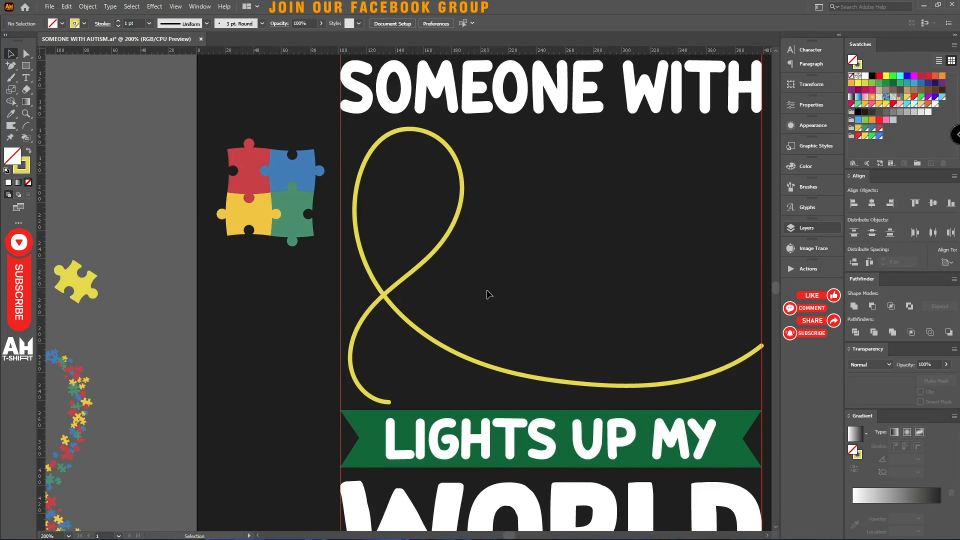
Compare the yellow looped curve with the sketch, the spare yellow pieces and the parked puzzle ribbon.
{"action": "left_click_drag", "start_coordinate": [529, 282], "coordinate": [361, 282]}
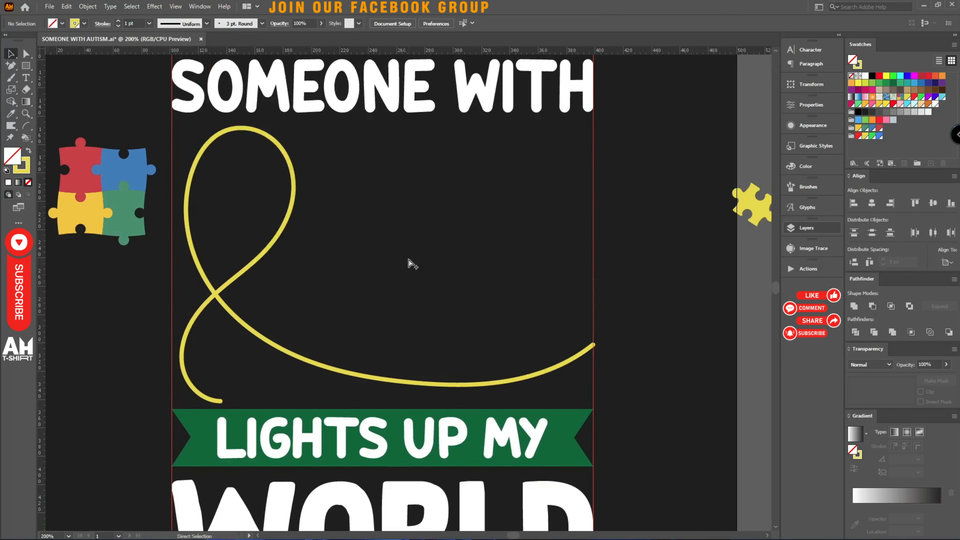
{"action": "scroll", "coordinate": [410, 261], "scroll_direction": "down", "scroll_amount": 2}
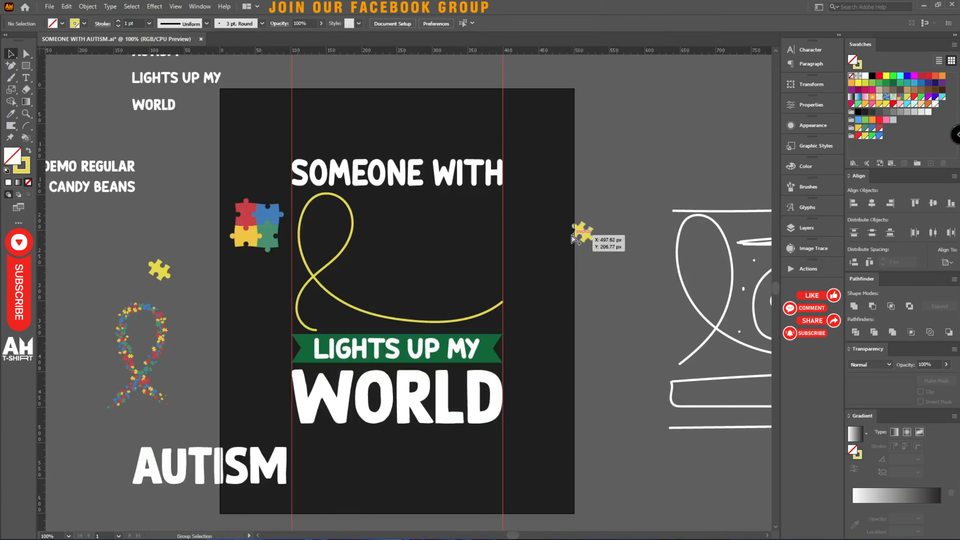
{"action": "scroll", "coordinate": [250, 245], "scroll_direction": "up", "scroll_amount": 3}
{"action": "scroll", "coordinate": [251, 246], "scroll_direction": "down", "scroll_amount": 3}
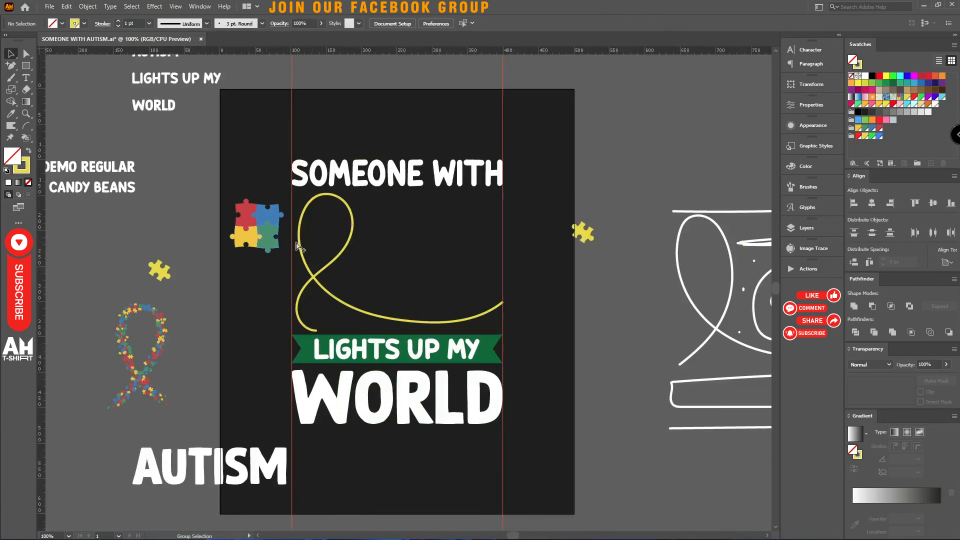
{"action": "scroll", "coordinate": [359, 235], "scroll_direction": "up", "scroll_amount": 3}
{"action": "scroll", "coordinate": [340, 250], "scroll_direction": "down", "scroll_amount": 3}
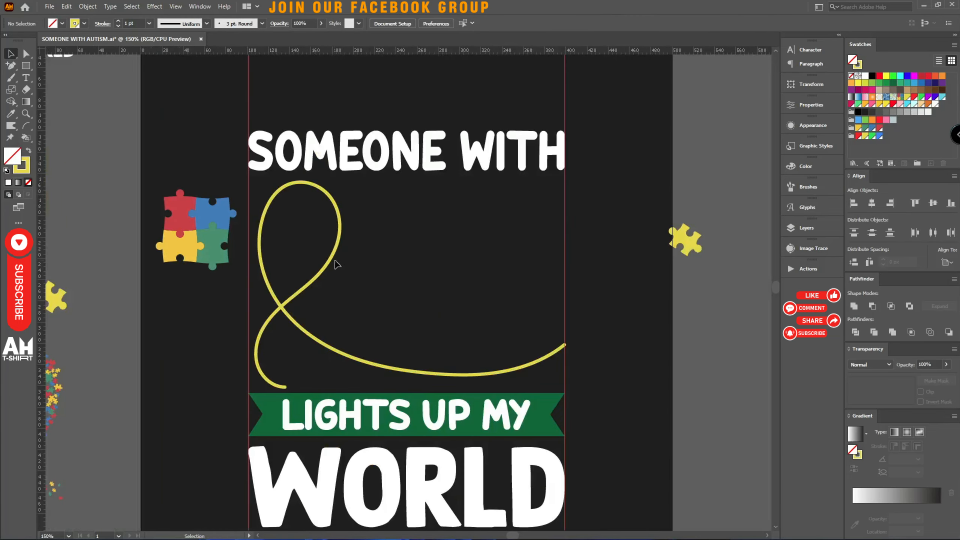
{"action": "scroll", "coordinate": [273, 369], "scroll_direction": "left", "scroll_amount": 3}
{"action": "scroll", "coordinate": [214, 371], "scroll_direction": "up", "scroll_amount": 4}
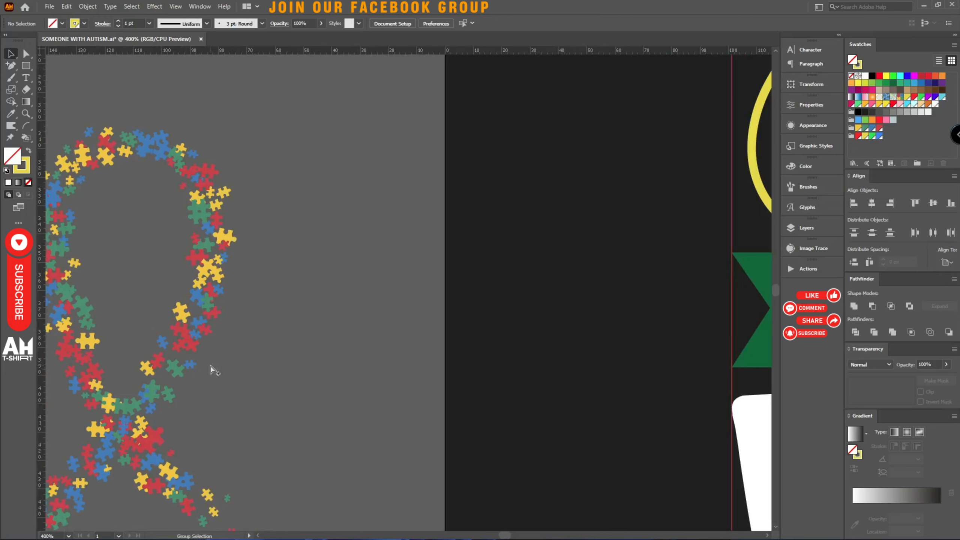
{"action": "scroll", "coordinate": [319, 503], "scroll_direction": "down", "scroll_amount": 2}
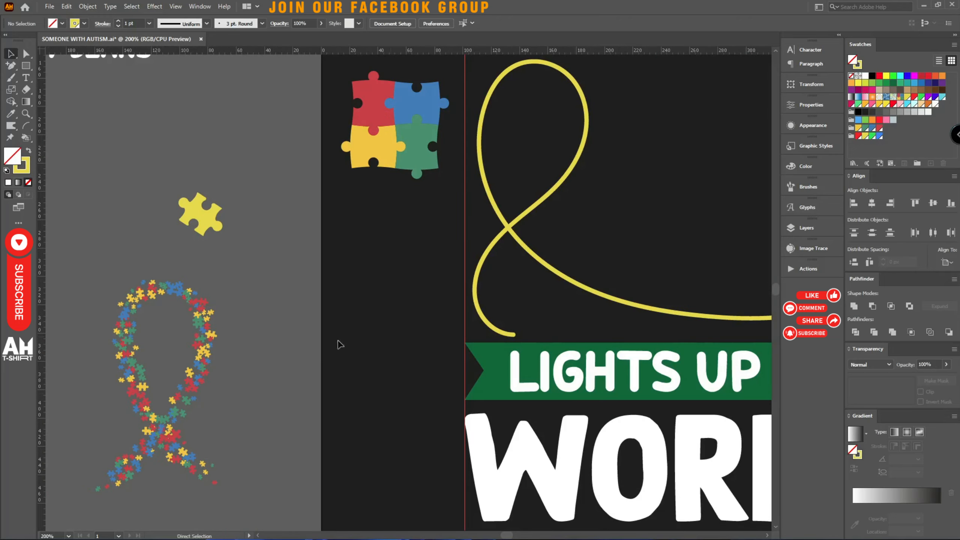
{"action": "left_click_drag", "start_coordinate": [354, 360], "coordinate": [481, 273]}
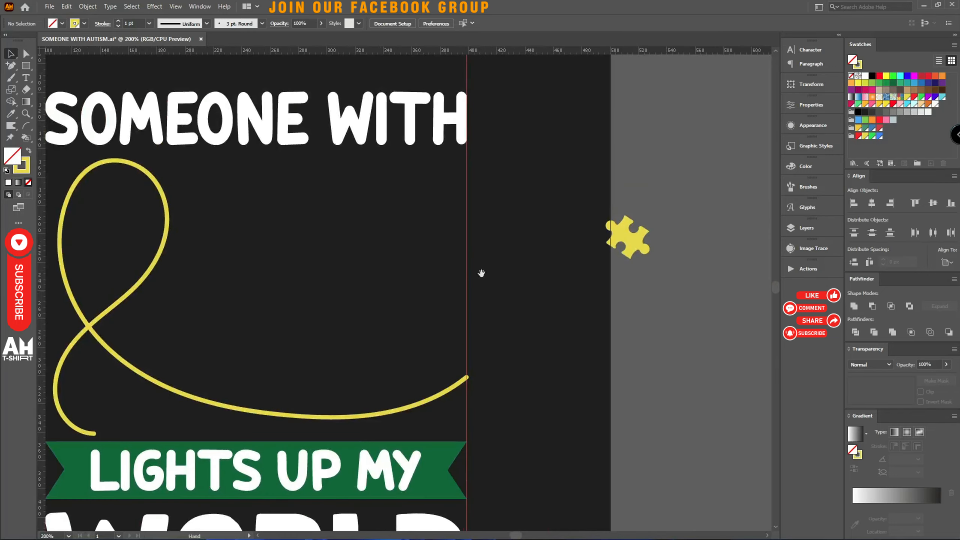
Place a yellow puzzle piece about 11 by 11 px in the empty area beneath the heading and unite it into one shape.
{"action": "left_click_drag", "start_coordinate": [626, 240], "coordinate": [325, 221]}
{"action": "scroll", "coordinate": [394, 251], "scroll_direction": "up", "scroll_amount": 3}
{"action": "left_click", "coordinate": [436, 249]}
{"action": "scroll", "coordinate": [588, 260], "scroll_direction": "down", "scroll_amount": 2}
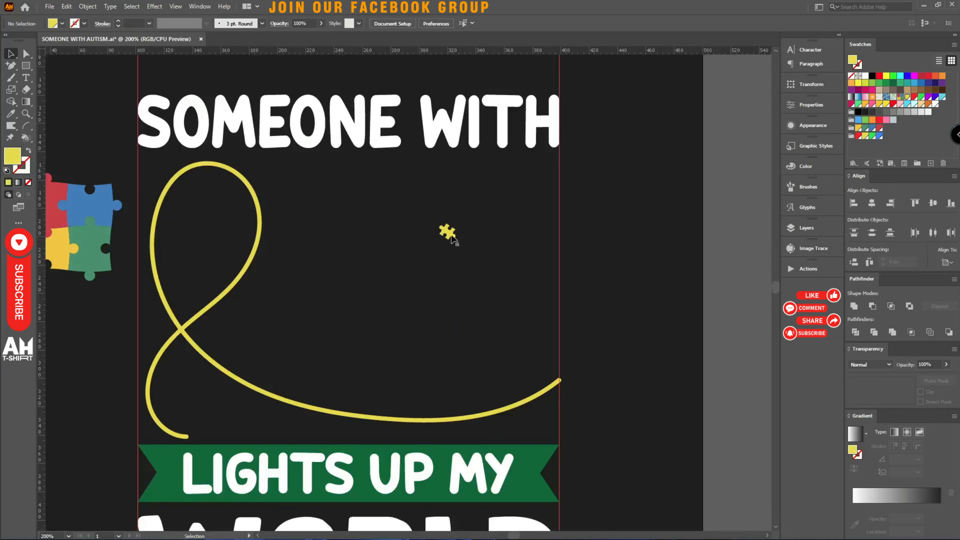
{"action": "left_click_drag", "start_coordinate": [447, 231], "coordinate": [402, 231]}
{"action": "left_click", "coordinate": [465, 240]}
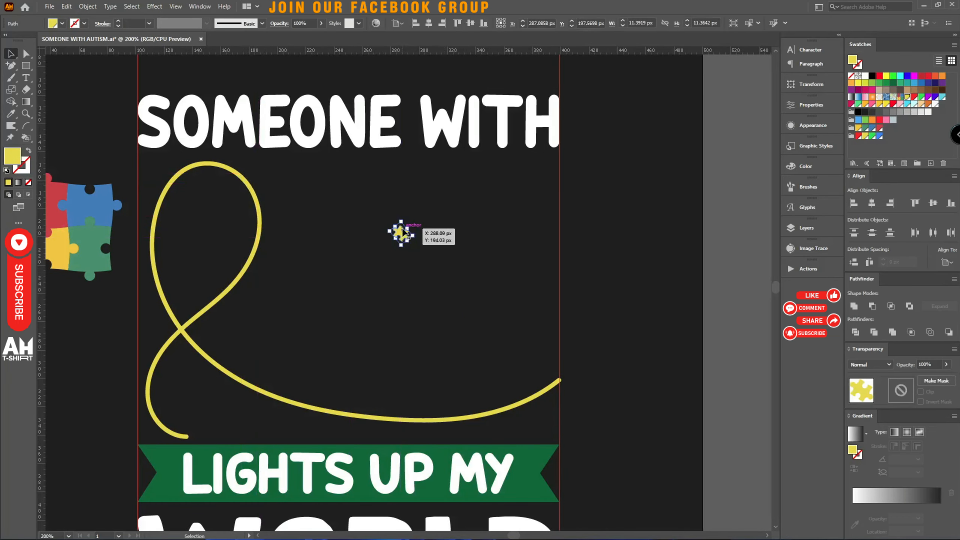
{"action": "mouse_move", "coordinate": [361, 205]}
{"action": "left_mouse_down"}
{"action": "mouse_move", "coordinate": [470, 292]}
{"action": "mouse_move", "coordinate": [370, 186]}
{"action": "left_mouse_up"}
{"action": "left_click", "coordinate": [853, 306]}
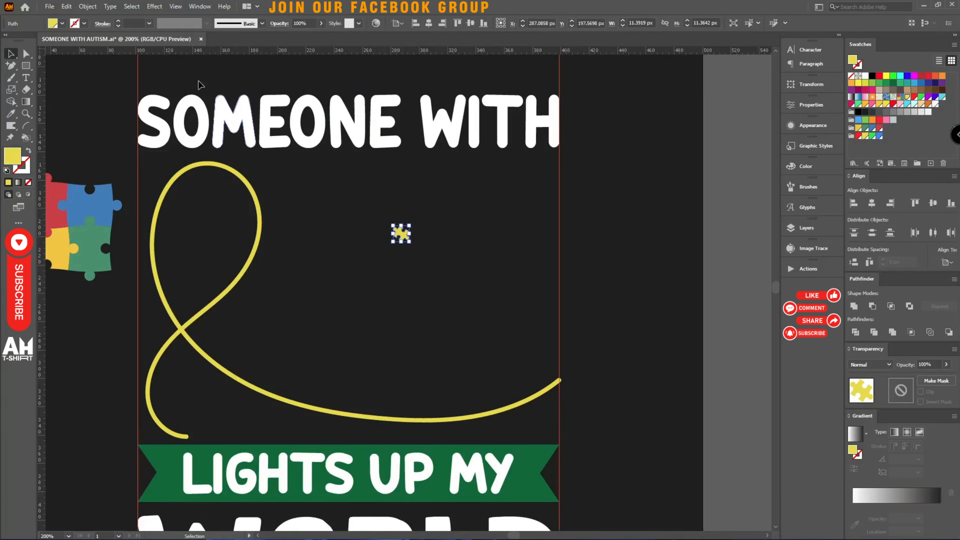
Bring up the brush collection and turn the small yellow puzzle piece into a scatter brush with random variation and Hue Shift colorization.
{"action": "left_click", "coordinate": [197, 6]}
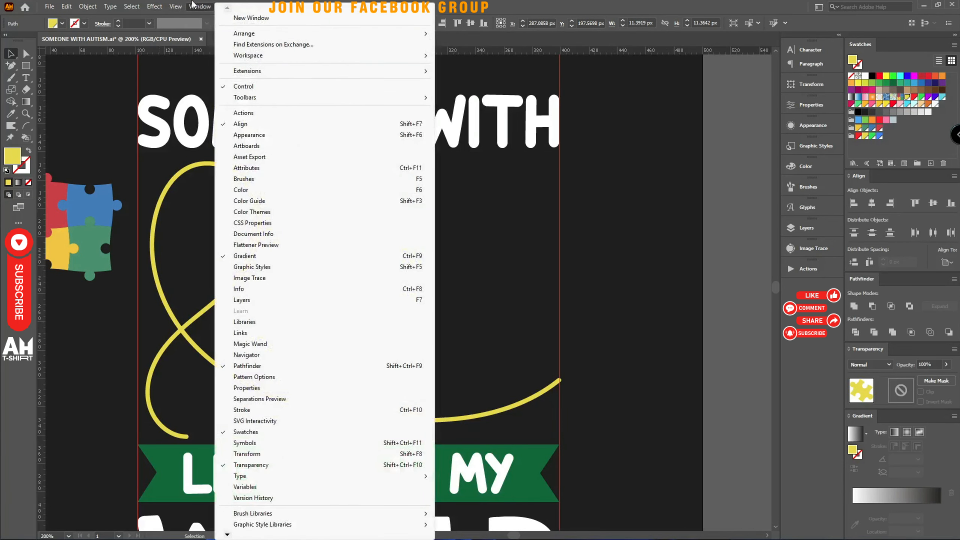
{"action": "left_click", "coordinate": [237, 180]}
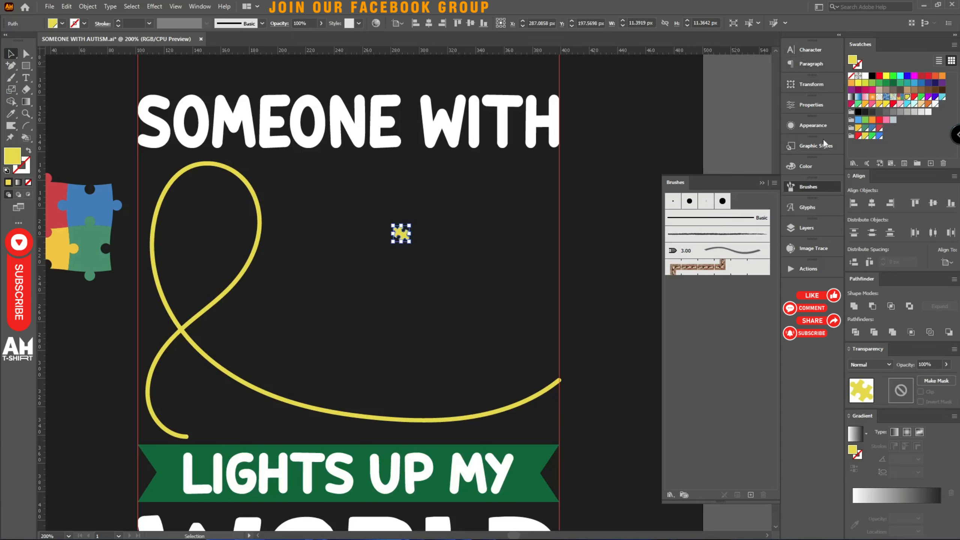
{"action": "left_click", "coordinate": [808, 186]}
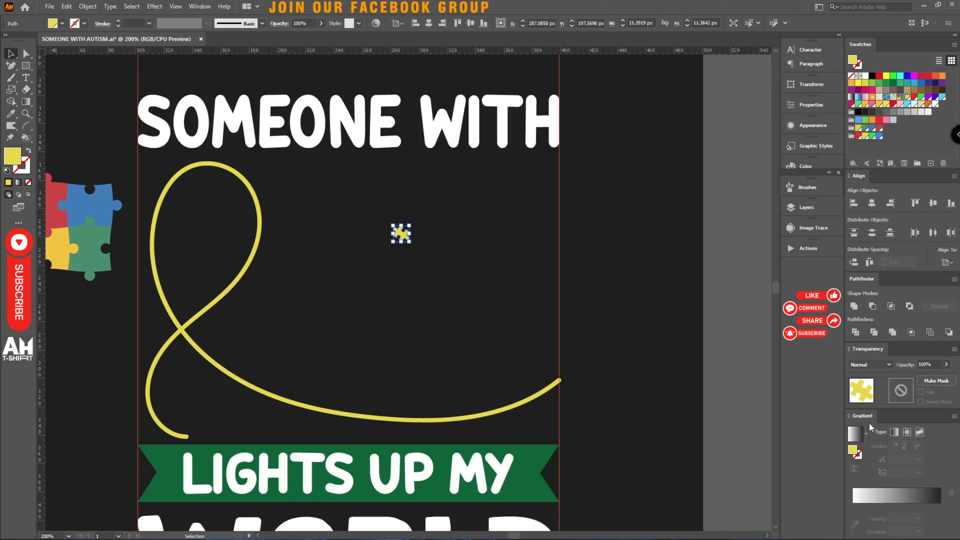
{"action": "mouse_move", "coordinate": [812, 170]}
{"action": "left_mouse_down"}
{"action": "mouse_move", "coordinate": [786, 220]}
{"action": "mouse_move", "coordinate": [803, 198]}
{"action": "left_mouse_up"}
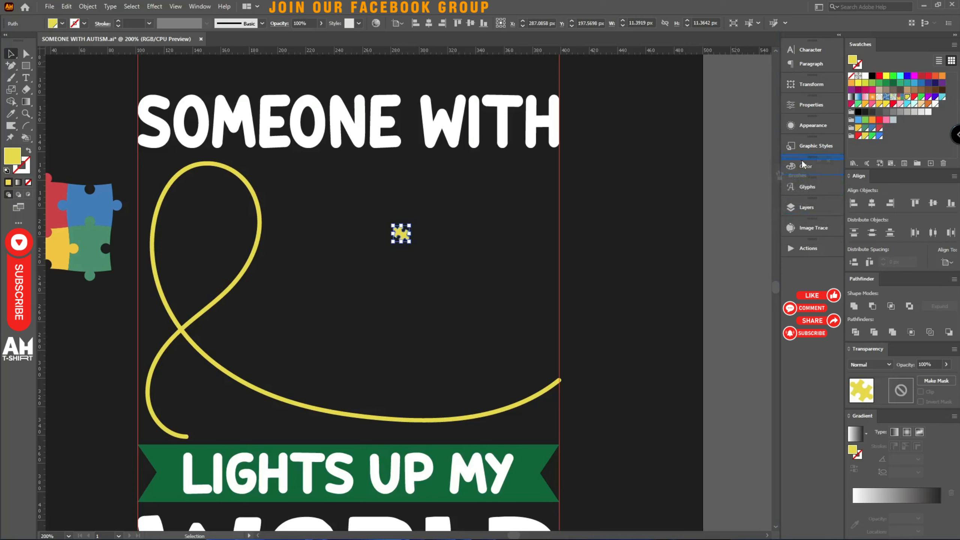
{"action": "mouse_move", "coordinate": [801, 167]}
{"action": "left_mouse_down"}
{"action": "mouse_move", "coordinate": [727, 195]}
{"action": "mouse_move", "coordinate": [715, 180]}
{"action": "mouse_move", "coordinate": [803, 172]}
{"action": "left_mouse_up"}
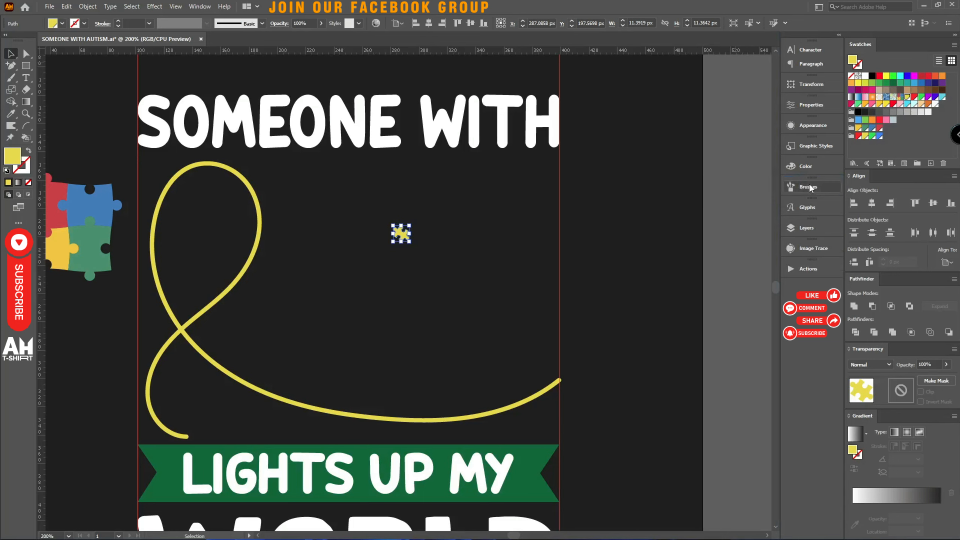
{"action": "left_click", "coordinate": [809, 186]}
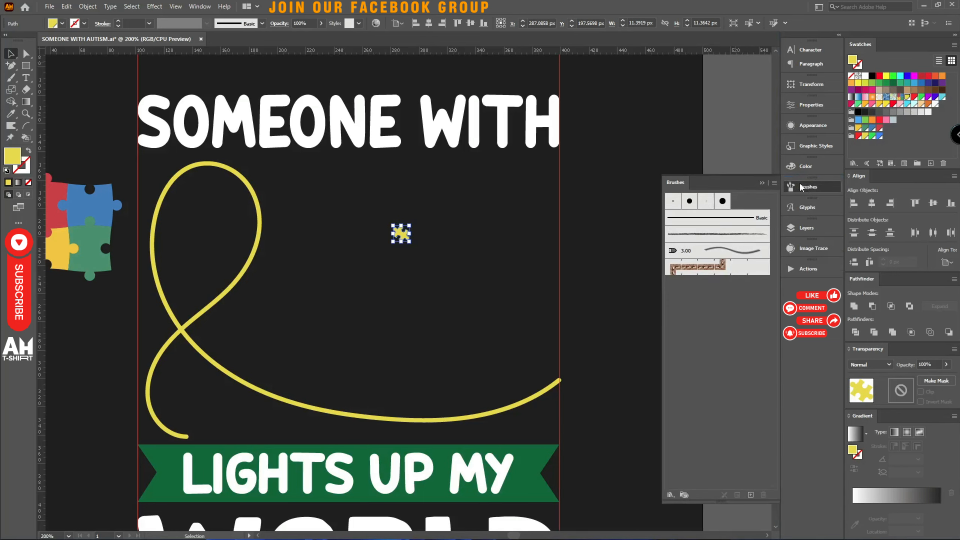
{"action": "left_click", "coordinate": [466, 253]}
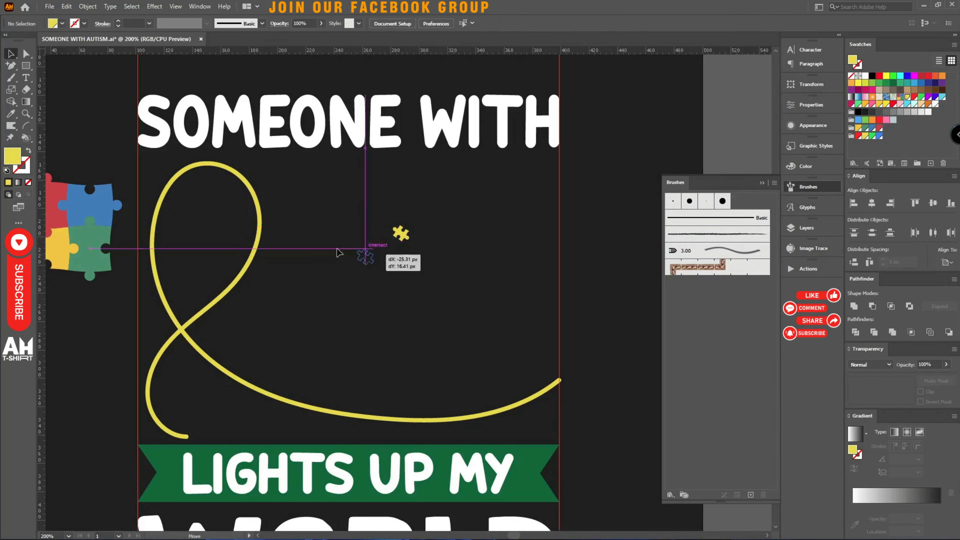
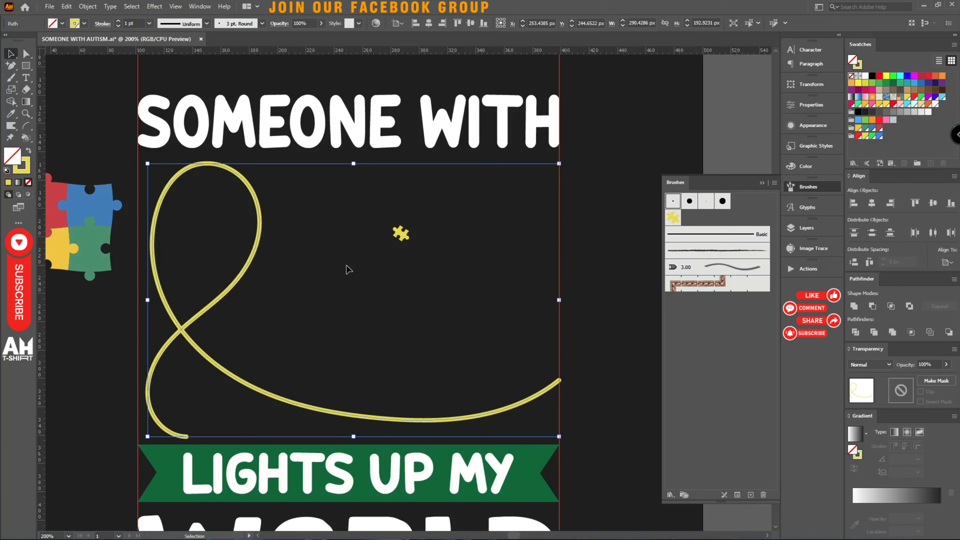
Apply the puzzle-piece scatter brush to the yellow looped curve and reduce its stroke weight to 0.4 pt.
{"action": "mouse_move", "coordinate": [275, 279]}
{"action": "left_mouse_down"}
{"action": "mouse_move", "coordinate": [242, 276]}
{"action": "mouse_move", "coordinate": [223, 227]}
{"action": "left_mouse_up"}
{"action": "left_click", "coordinate": [674, 222]}
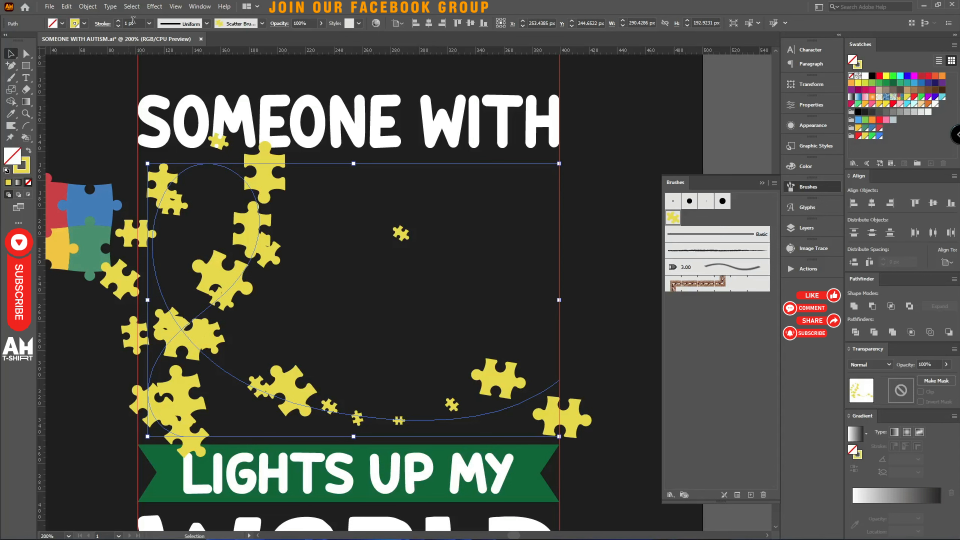
{"action": "scroll", "coordinate": [133, 20], "scroll_direction": "down", "scroll_amount": 2}
{"action": "scroll", "coordinate": [139, 23], "scroll_direction": "down", "scroll_amount": 1}
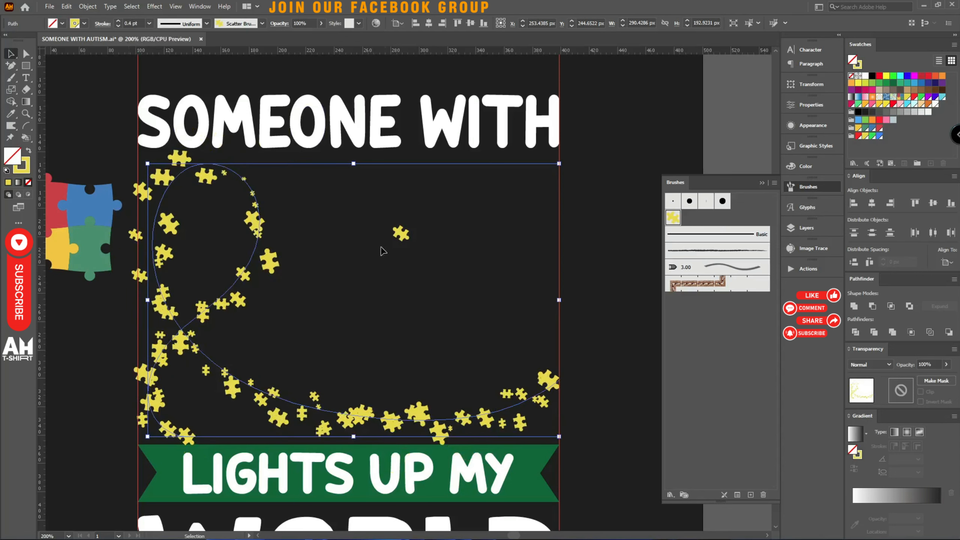
Edit the puzzle scatter brush with live preview on, setting its random size range to 85%–317%.
{"action": "double_click", "coordinate": [673, 218]}
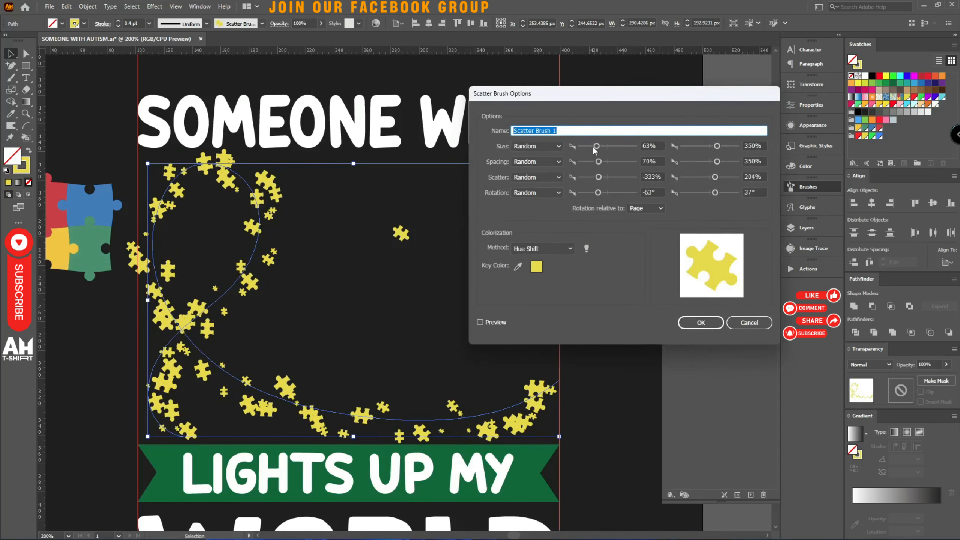
{"action": "left_click", "coordinate": [488, 323]}
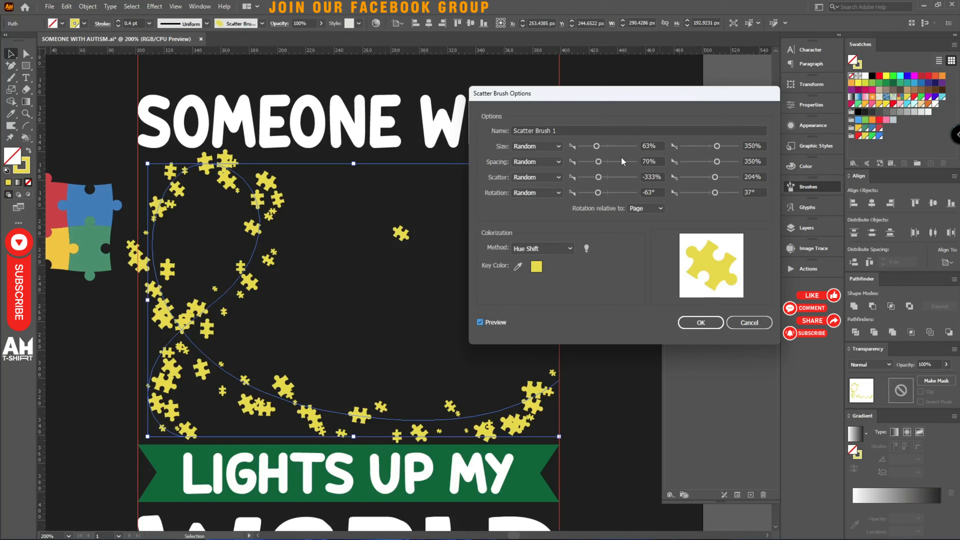
{"action": "mouse_move", "coordinate": [601, 151]}
{"action": "left_mouse_down"}
{"action": "mouse_move", "coordinate": [616, 149]}
{"action": "mouse_move", "coordinate": [603, 148]}
{"action": "left_mouse_up"}
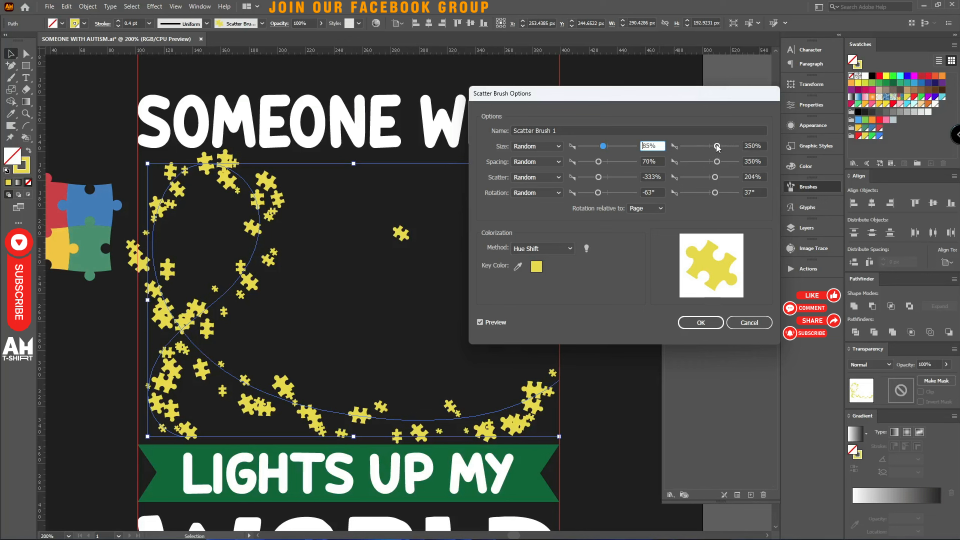
{"action": "left_click_drag", "start_coordinate": [718, 148], "coordinate": [715, 150]}
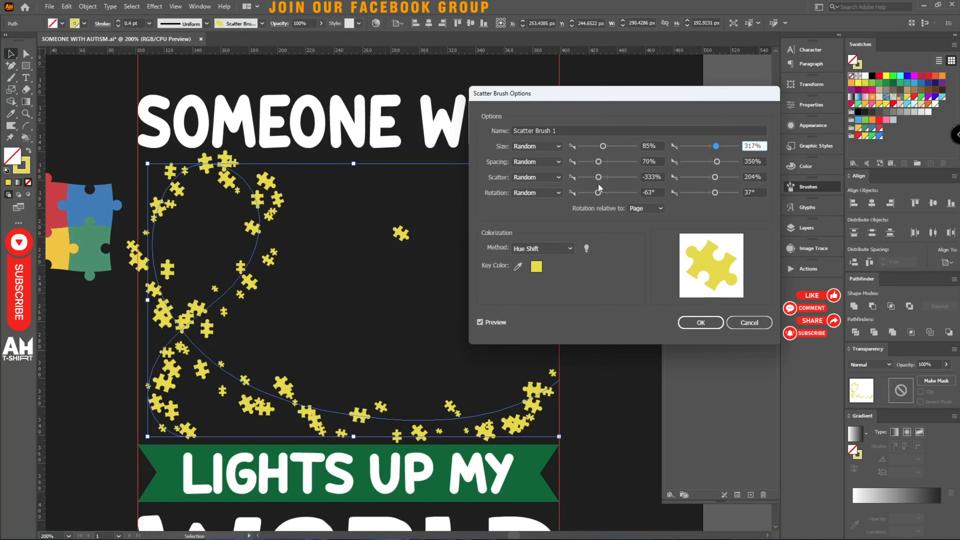
Set the scatter brush's random spacing range to 67%–94%.
{"action": "left_click", "coordinate": [598, 163]}
{"action": "left_click_drag", "start_coordinate": [598, 164], "coordinate": [594, 162]}
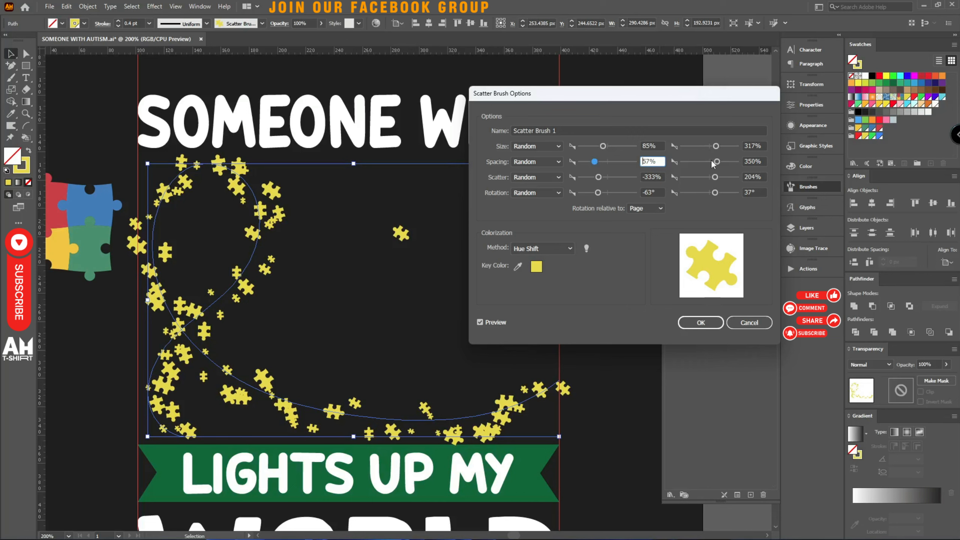
{"action": "left_click_drag", "start_coordinate": [713, 163], "coordinate": [706, 161]}
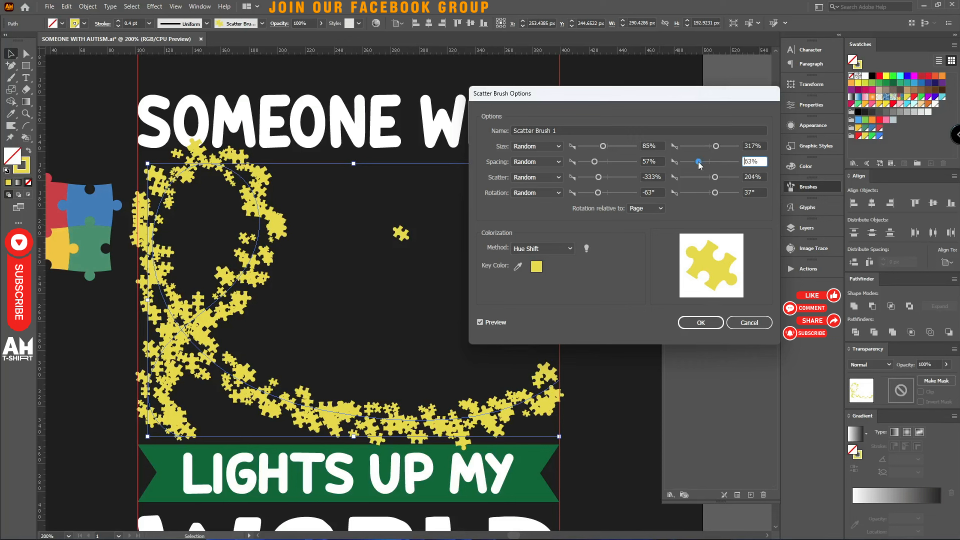
{"action": "mouse_move", "coordinate": [699, 164]}
{"action": "left_mouse_down"}
{"action": "mouse_move", "coordinate": [682, 168]}
{"action": "mouse_move", "coordinate": [738, 166]}
{"action": "mouse_move", "coordinate": [708, 166]}
{"action": "left_mouse_up"}
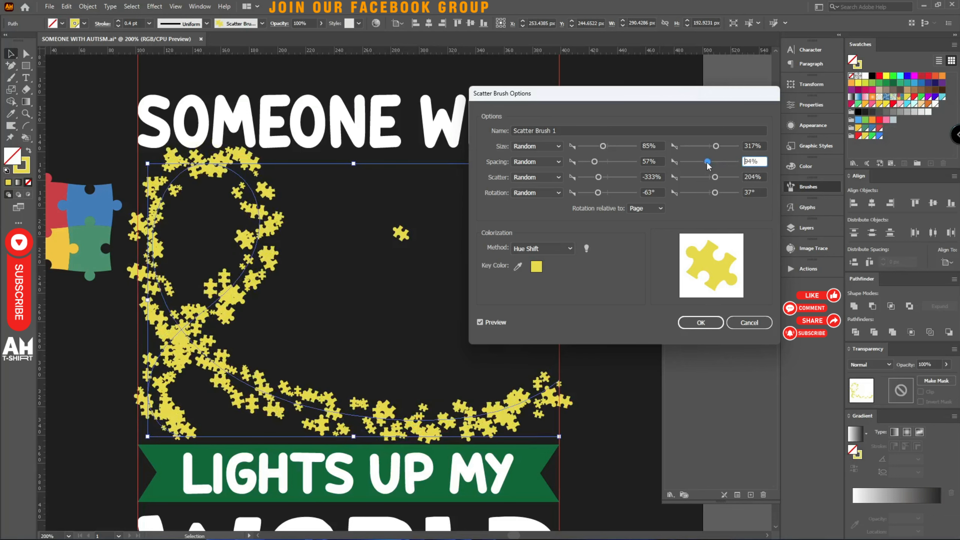
{"action": "left_click", "coordinate": [597, 163]}
{"action": "left_click", "coordinate": [599, 167]}
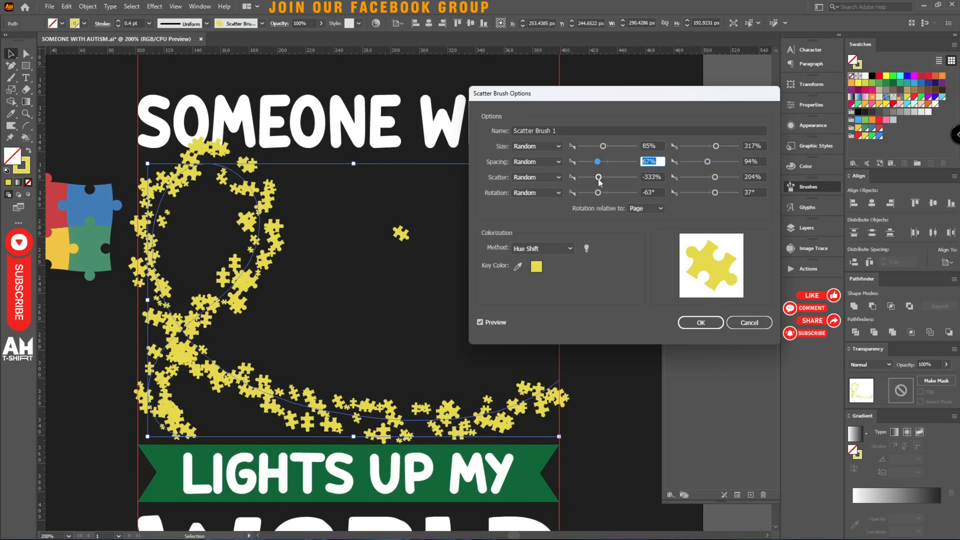
Set the brush's random scatter range to -221%–297% and its random rotation range to -120°–64°.
{"action": "mouse_move", "coordinate": [598, 181]}
{"action": "left_mouse_down"}
{"action": "mouse_move", "coordinate": [650, 180]}
{"action": "mouse_move", "coordinate": [605, 180]}
{"action": "left_mouse_up"}
{"action": "left_click", "coordinate": [595, 181]}
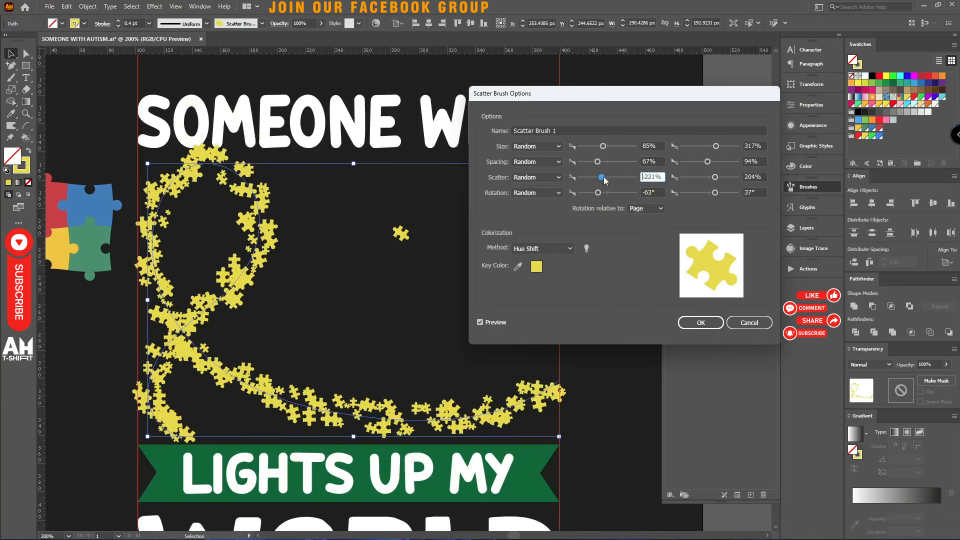
{"action": "left_click", "coordinate": [715, 178]}
{"action": "mouse_move", "coordinate": [715, 177]}
{"action": "left_mouse_down"}
{"action": "mouse_move", "coordinate": [736, 179]}
{"action": "mouse_move", "coordinate": [673, 192]}
{"action": "mouse_move", "coordinate": [742, 179]}
{"action": "mouse_move", "coordinate": [714, 181]}
{"action": "mouse_move", "coordinate": [721, 182]}
{"action": "left_mouse_up"}
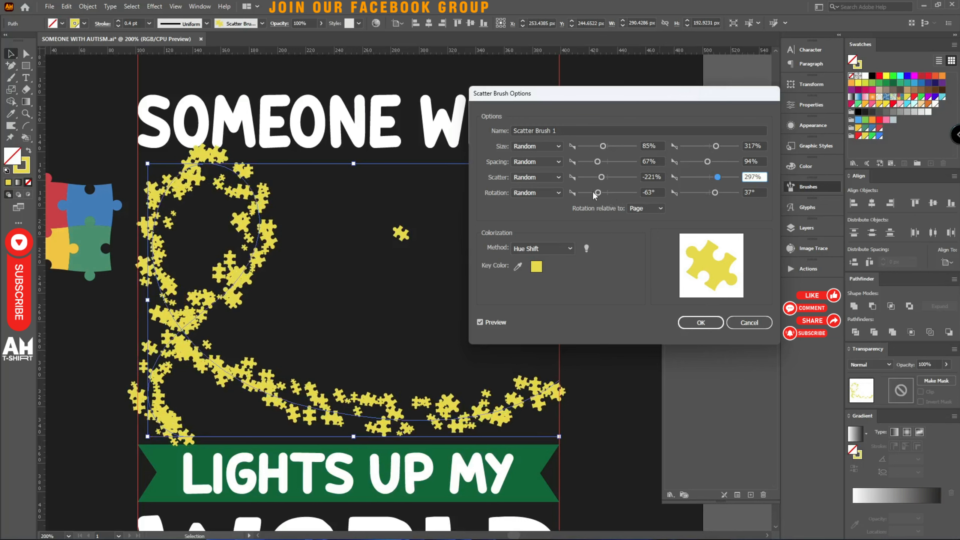
{"action": "left_click_drag", "start_coordinate": [598, 193], "coordinate": [590, 194]}
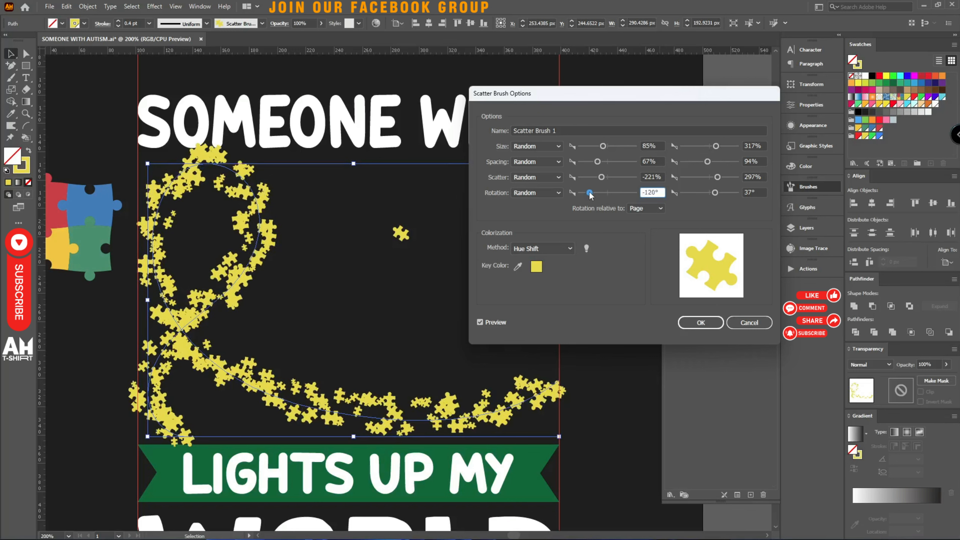
{"action": "left_click", "coordinate": [715, 194]}
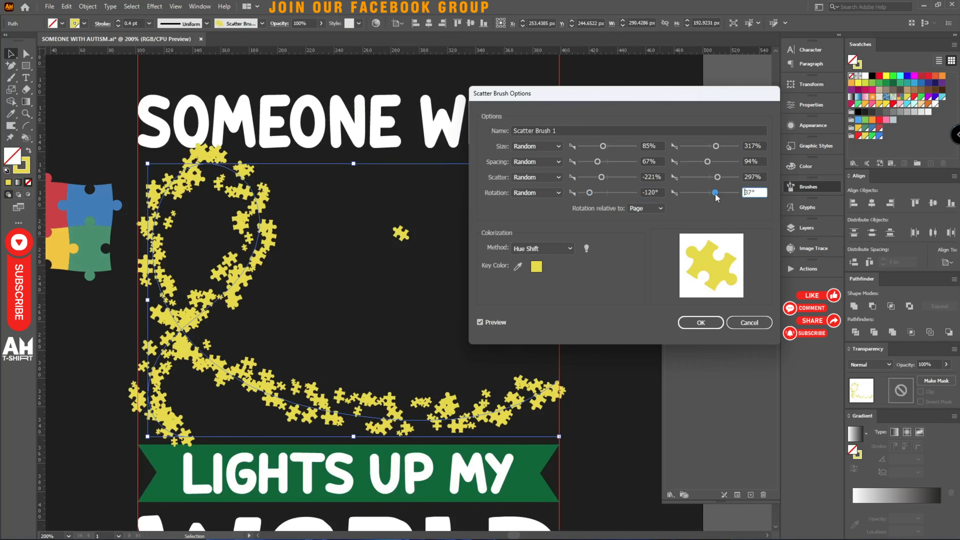
{"action": "left_click_drag", "start_coordinate": [716, 197], "coordinate": [720, 197]}
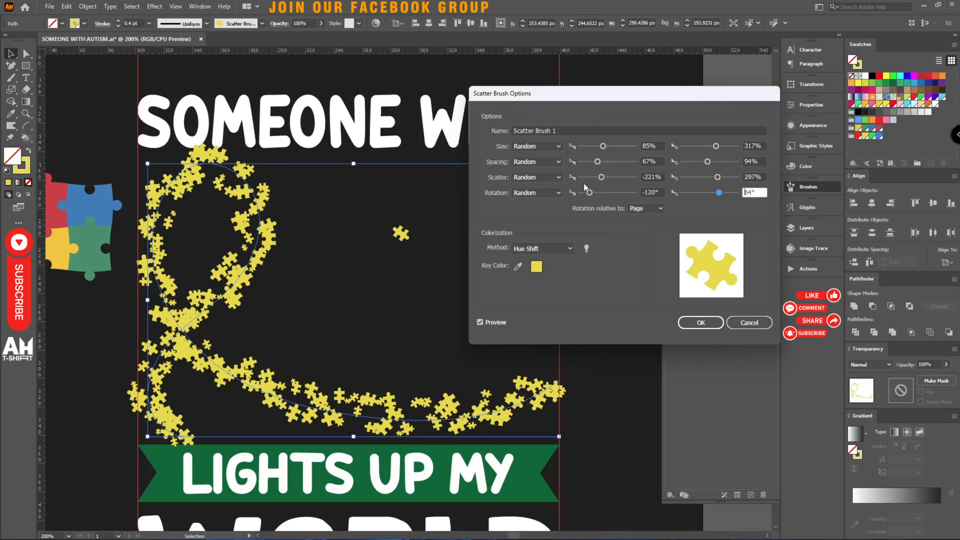
Refine the brush's spacing range to 70%–77% and its minimum scatter to -258%, and apply the changes to the existing strokes.
{"action": "left_click", "coordinate": [596, 163]}
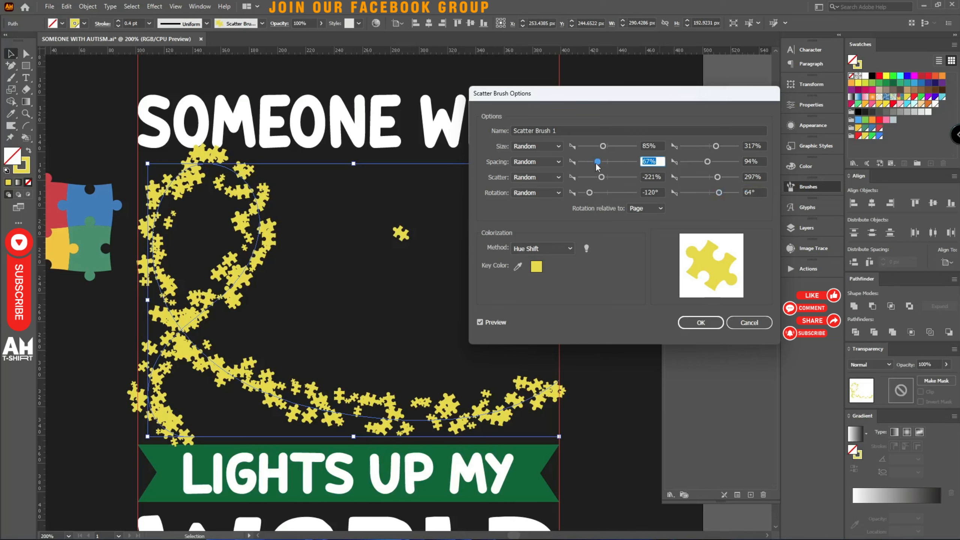
{"action": "left_click_drag", "start_coordinate": [596, 167], "coordinate": [600, 171]}
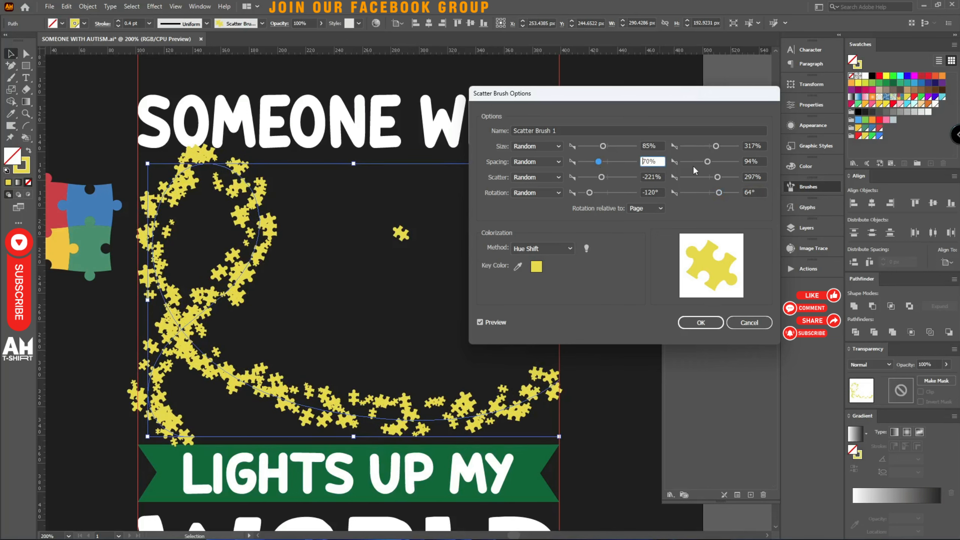
{"action": "mouse_move", "coordinate": [707, 162]}
{"action": "left_mouse_down"}
{"action": "mouse_move", "coordinate": [720, 165]}
{"action": "mouse_move", "coordinate": [702, 165]}
{"action": "left_mouse_up"}
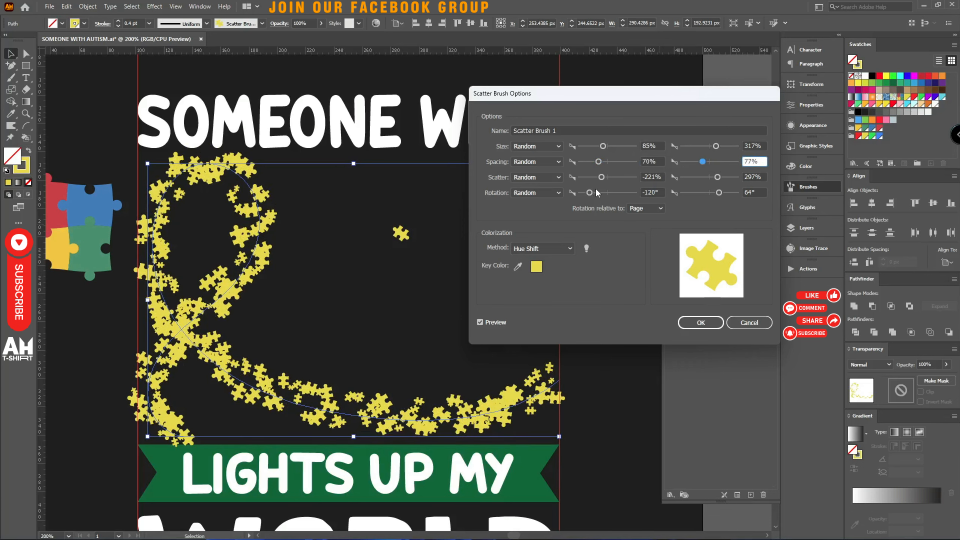
{"action": "left_click_drag", "start_coordinate": [601, 177], "coordinate": [600, 177]}
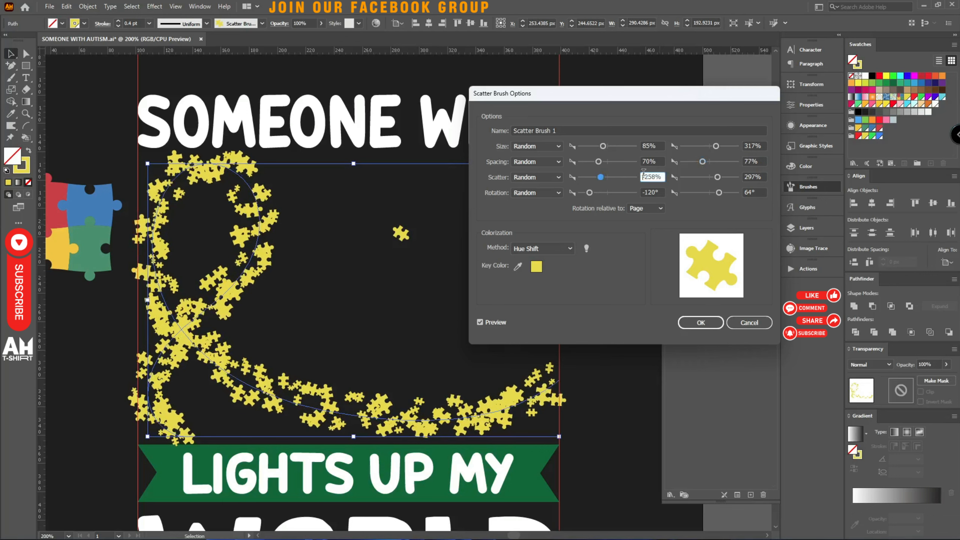
{"action": "left_click", "coordinate": [712, 324]}
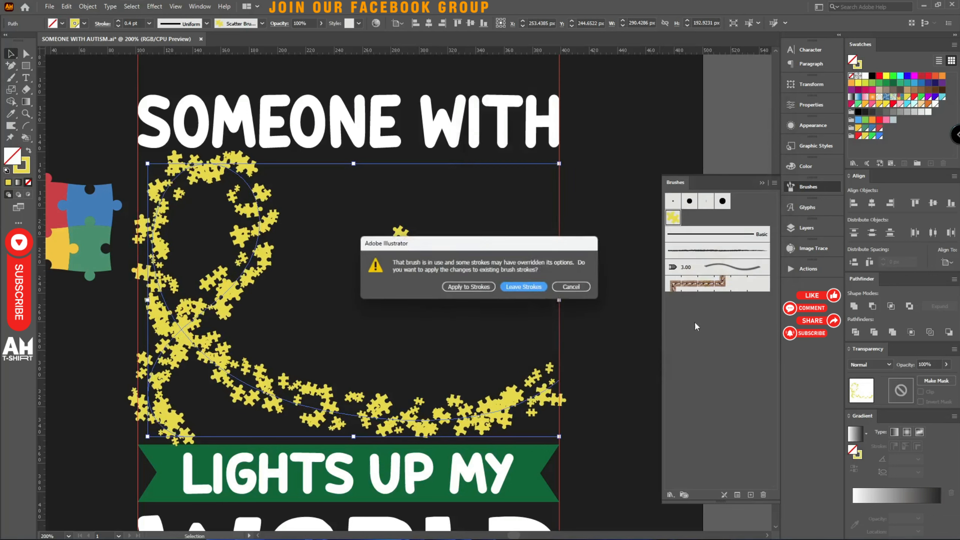
{"action": "left_click", "coordinate": [465, 289]}
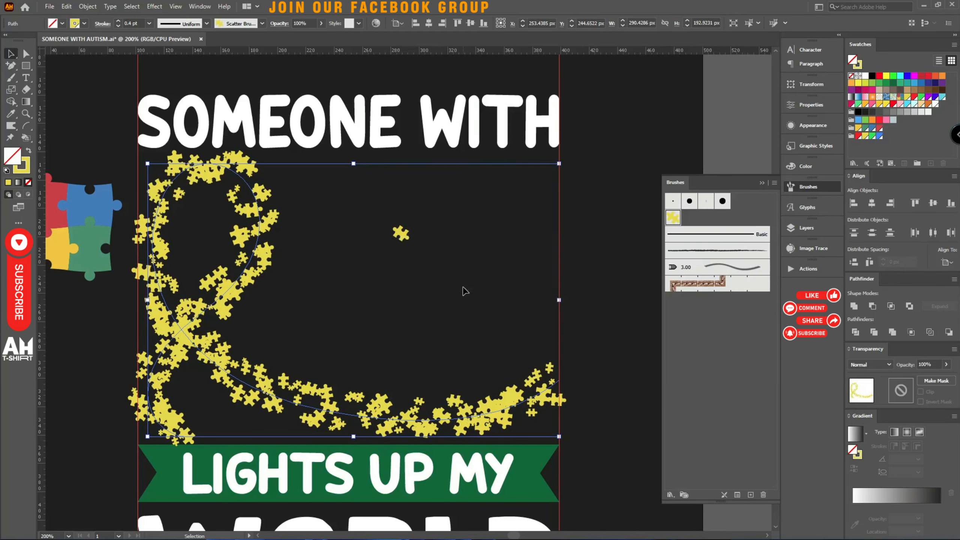
Delete the small yellow source piece and park a copy of the puzzle-piece curve off the artboard's upper right, around X 733, Y -10 px.
{"action": "left_click_drag", "start_coordinate": [467, 273], "coordinate": [396, 226]}
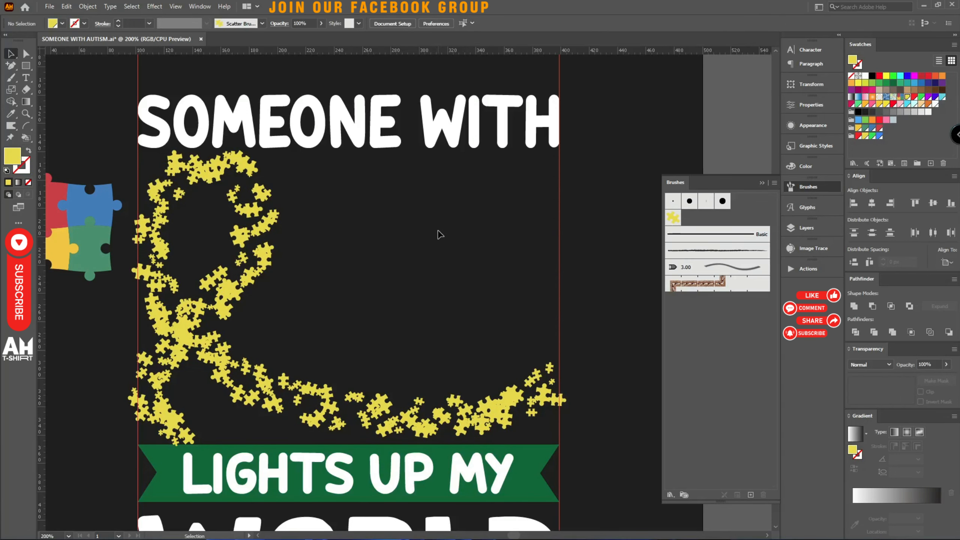
{"action": "left_click", "coordinate": [220, 313]}
{"action": "key", "text": "ctrl+1"}
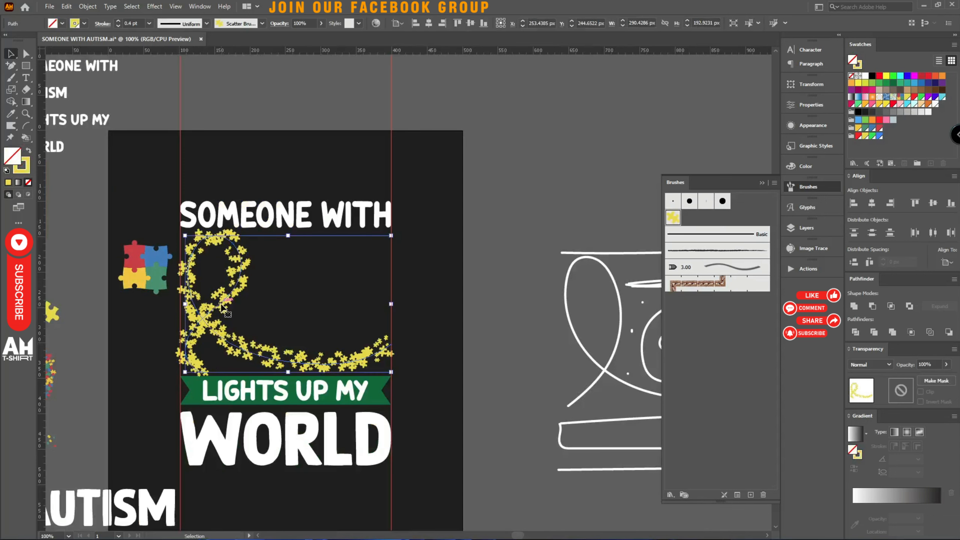
{"action": "left_click_drag", "start_coordinate": [220, 305], "coordinate": [560, 122]}
{"action": "scroll", "coordinate": [197, 319], "scroll_direction": "up", "scroll_amount": 2}
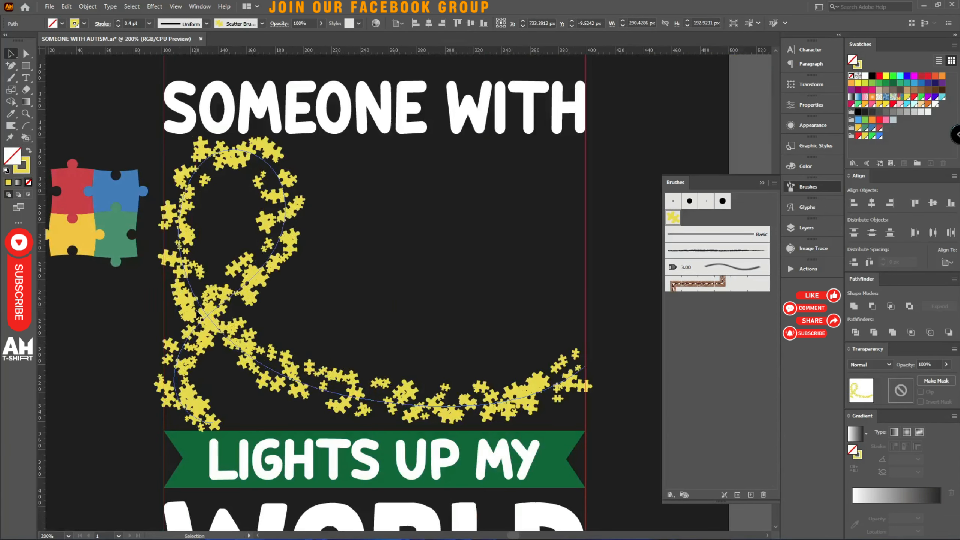
Expand the appearance of the puzzle-piece curve on the artboard, centre it horizontally and narrow it to 297.5 px between the guides.
{"action": "left_click", "coordinate": [196, 308]}
{"action": "key", "text": "ctrl+shift+e"}
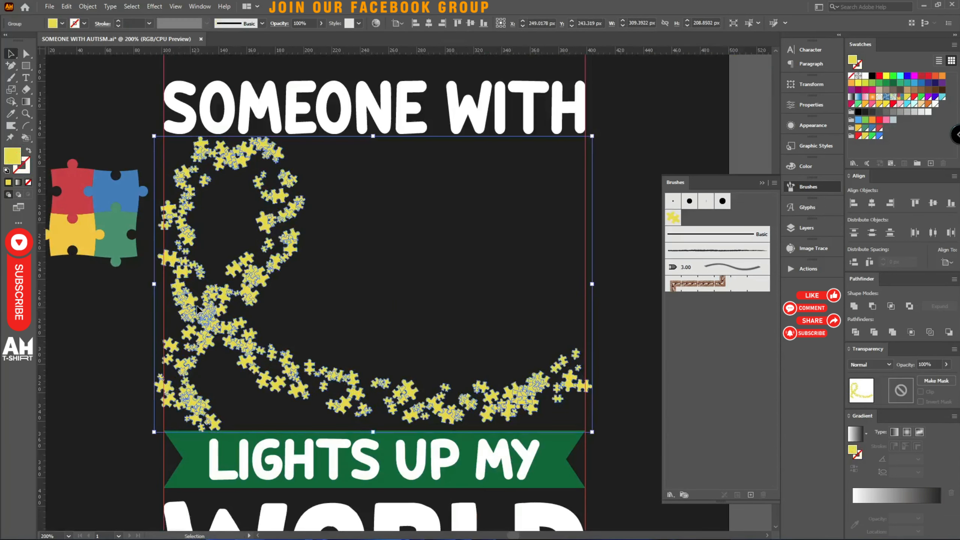
{"action": "left_click", "coordinate": [429, 24]}
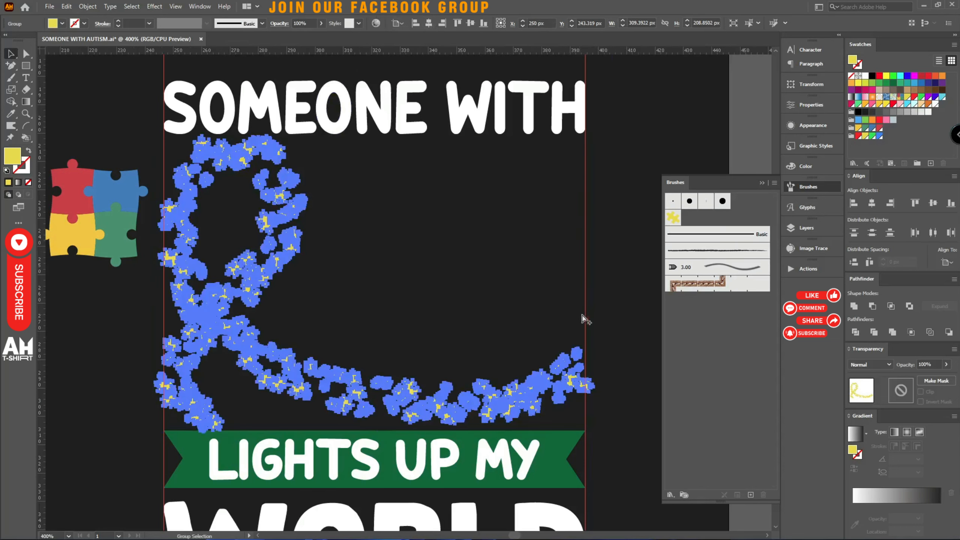
{"action": "scroll", "coordinate": [581, 315], "scroll_direction": "up", "scroll_amount": 2}
{"action": "left_click_drag", "start_coordinate": [611, 258], "coordinate": [595, 258]}
{"action": "scroll", "coordinate": [623, 272], "scroll_direction": "right", "scroll_amount": 2}
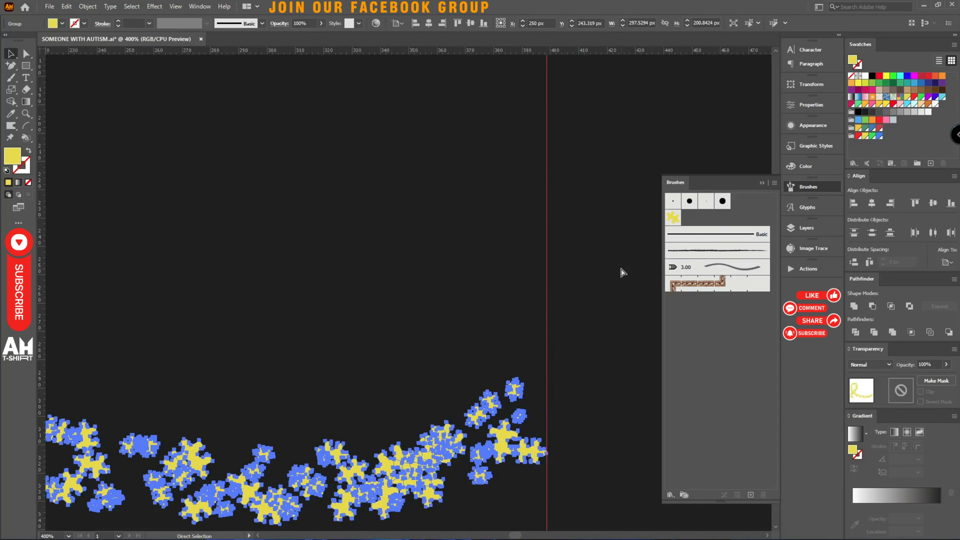
{"action": "scroll", "coordinate": [624, 272], "scroll_direction": "down", "scroll_amount": 3}
{"action": "scroll", "coordinate": [284, 325], "scroll_direction": "up", "scroll_amount": 3}
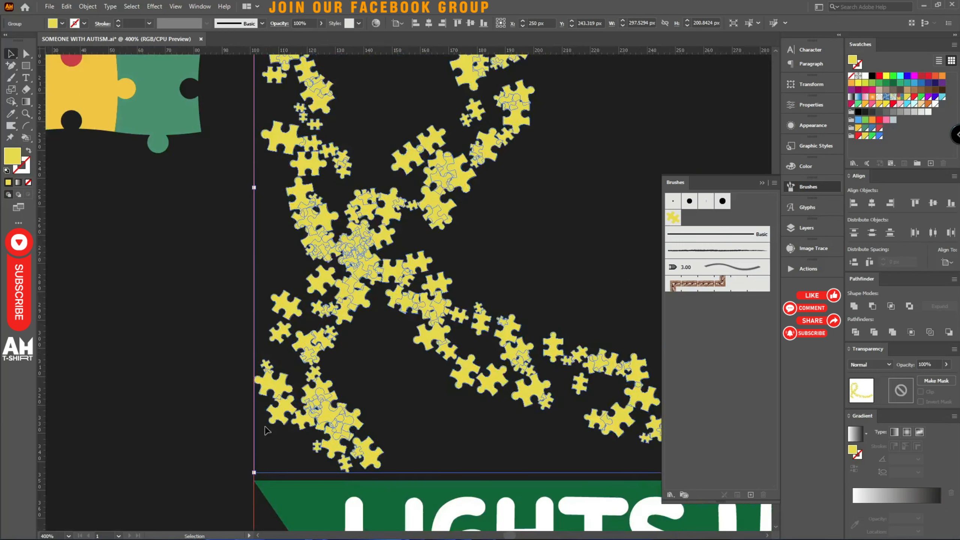
{"action": "scroll", "coordinate": [319, 435], "scroll_direction": "down", "scroll_amount": 3}
{"action": "left_click", "coordinate": [364, 332]}
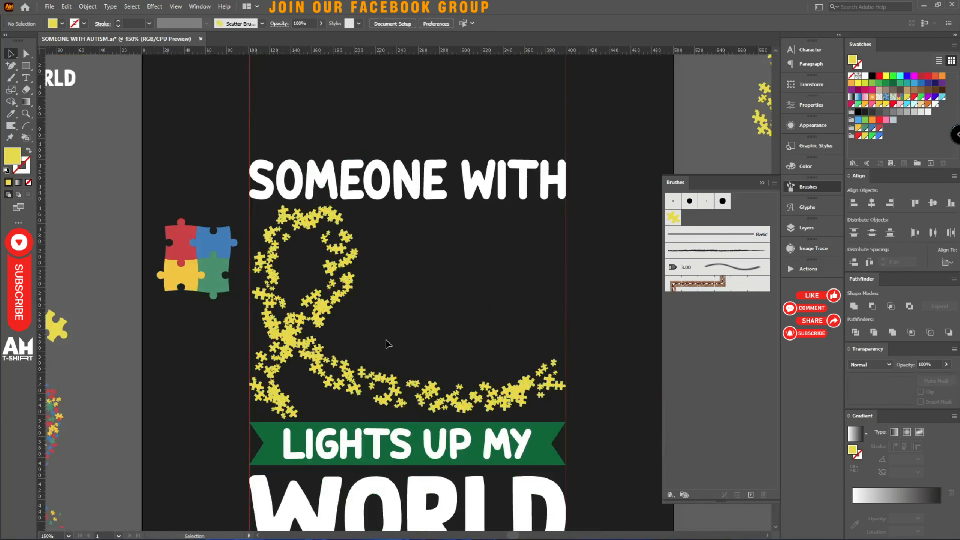
Reapply the puzzle-piece scatter brush to the spare curve beside the artboard several times to generate a more even random distribution of pieces.
{"action": "scroll", "coordinate": [281, 334], "scroll_direction": "down", "scroll_amount": 1}
{"action": "scroll", "coordinate": [282, 335], "scroll_direction": "down", "scroll_amount": 1}
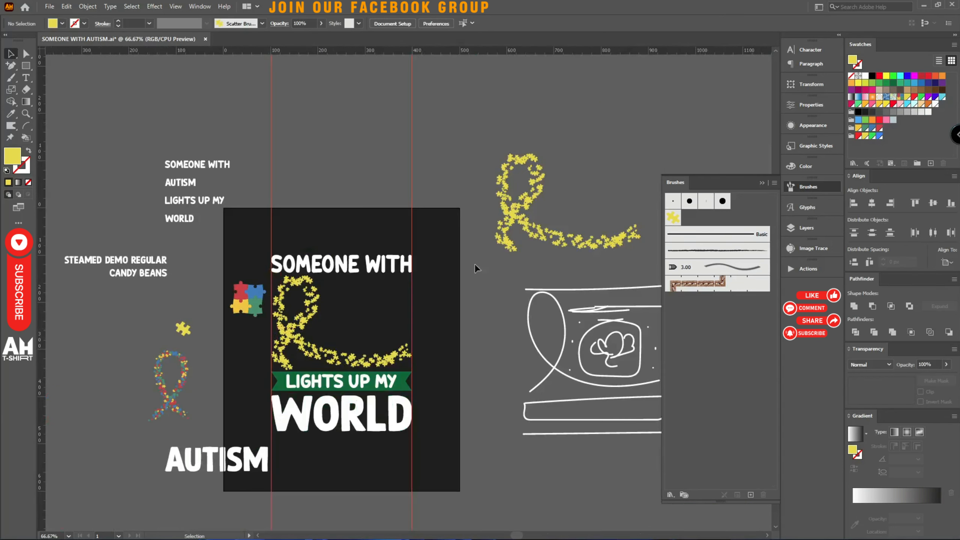
{"action": "left_click_drag", "start_coordinate": [476, 262], "coordinate": [337, 294]}
{"action": "scroll", "coordinate": [403, 262], "scroll_direction": "up", "scroll_amount": 3}
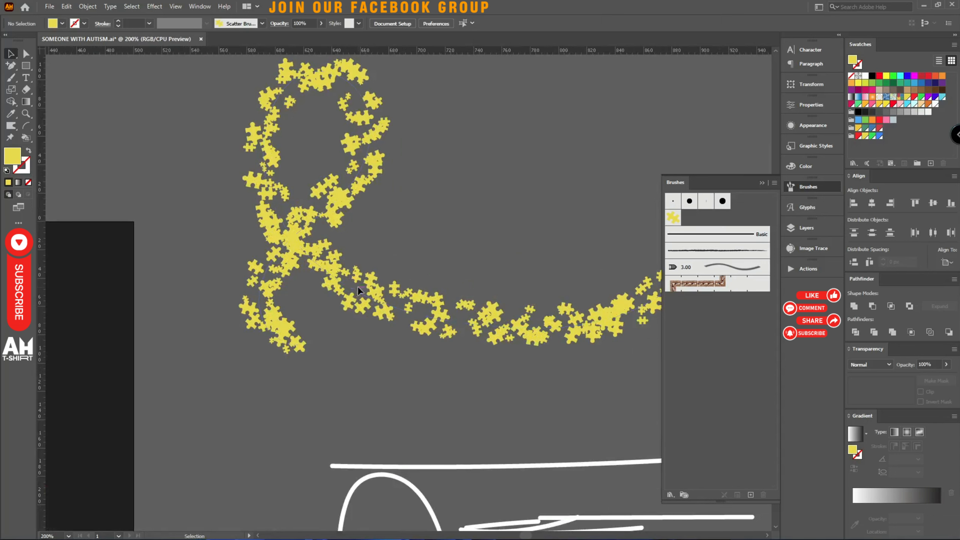
{"action": "left_click_drag", "start_coordinate": [335, 240], "coordinate": [290, 271]}
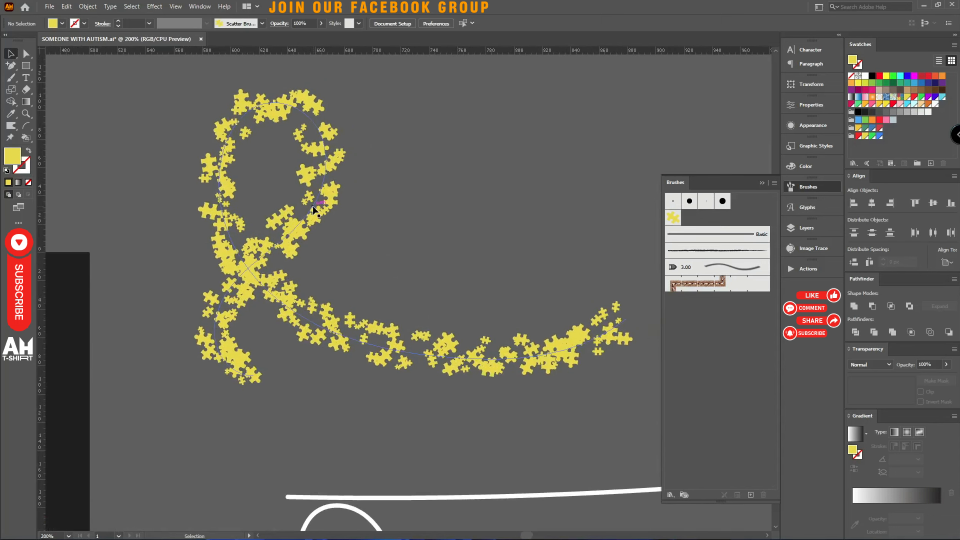
{"action": "left_click", "coordinate": [314, 209]}
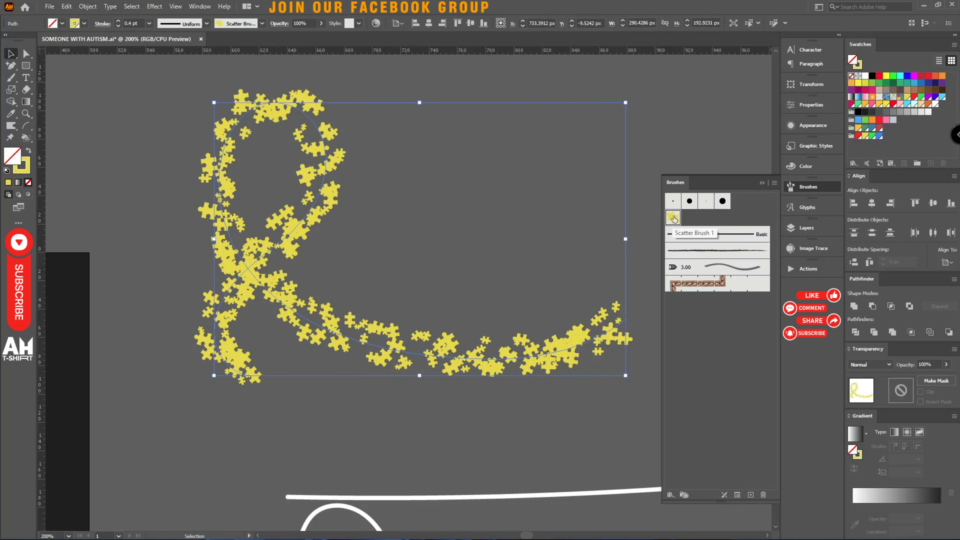
{"action": "left_click", "coordinate": [672, 218]}
{"action": "left_click", "coordinate": [673, 217]}
{"action": "left_click", "coordinate": [673, 217]}
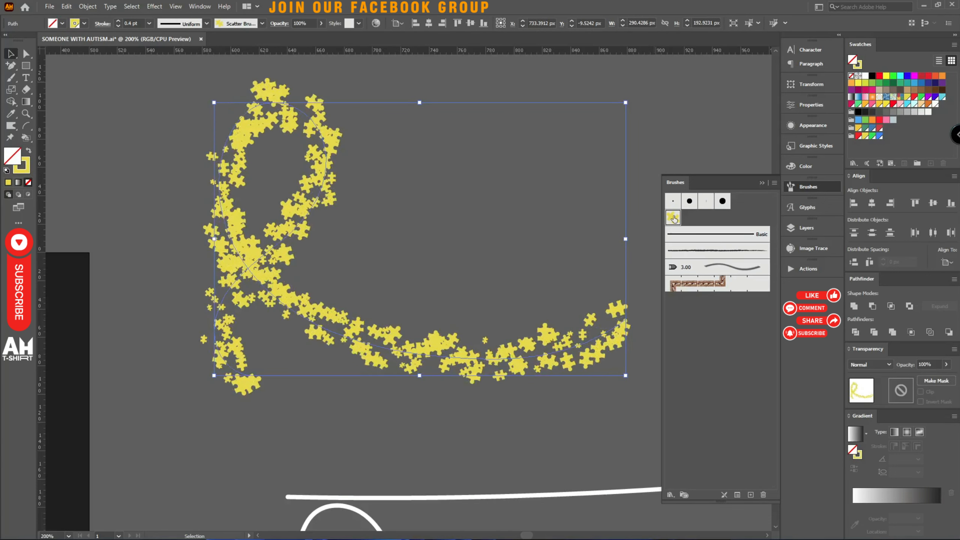
{"action": "left_click", "coordinate": [673, 218]}
{"action": "left_click", "coordinate": [673, 218]}
{"action": "left_click", "coordinate": [672, 217]}
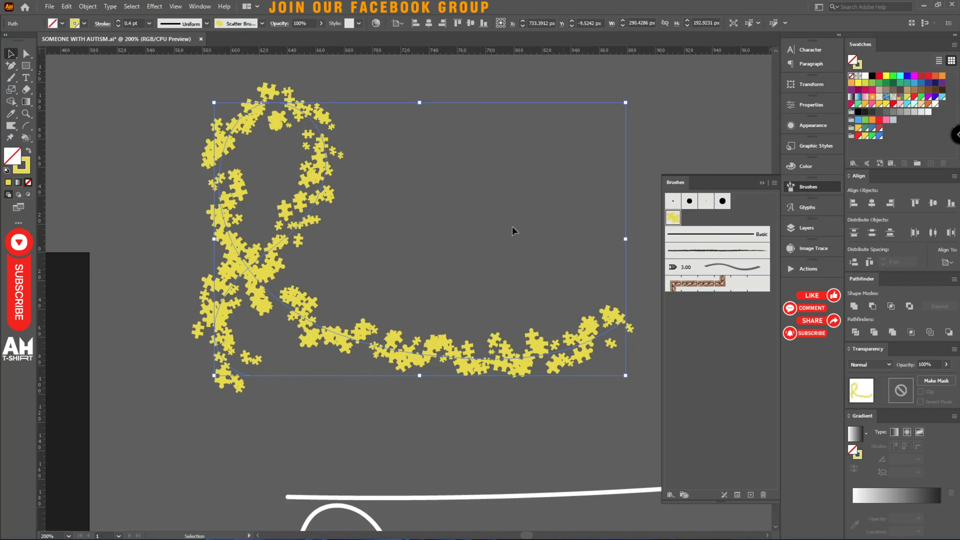
{"action": "scroll", "coordinate": [524, 223], "scroll_direction": "down", "scroll_amount": 3}
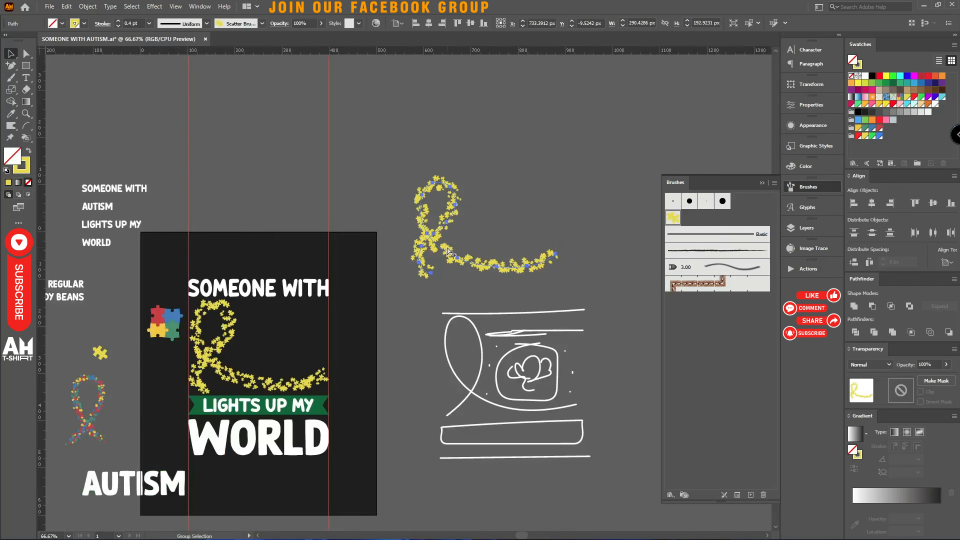
{"action": "scroll", "coordinate": [529, 219], "scroll_direction": "up", "scroll_amount": 3}
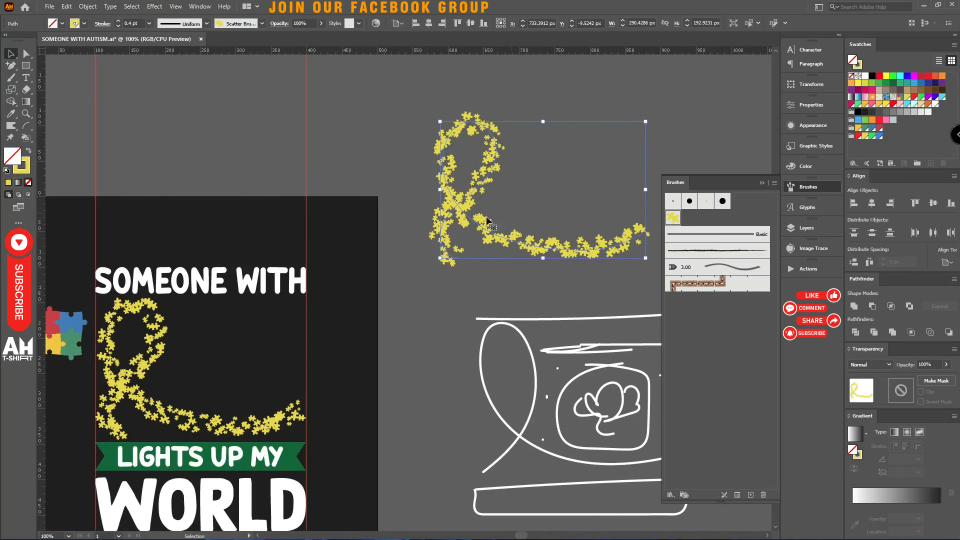
{"action": "left_click", "coordinate": [672, 218]}
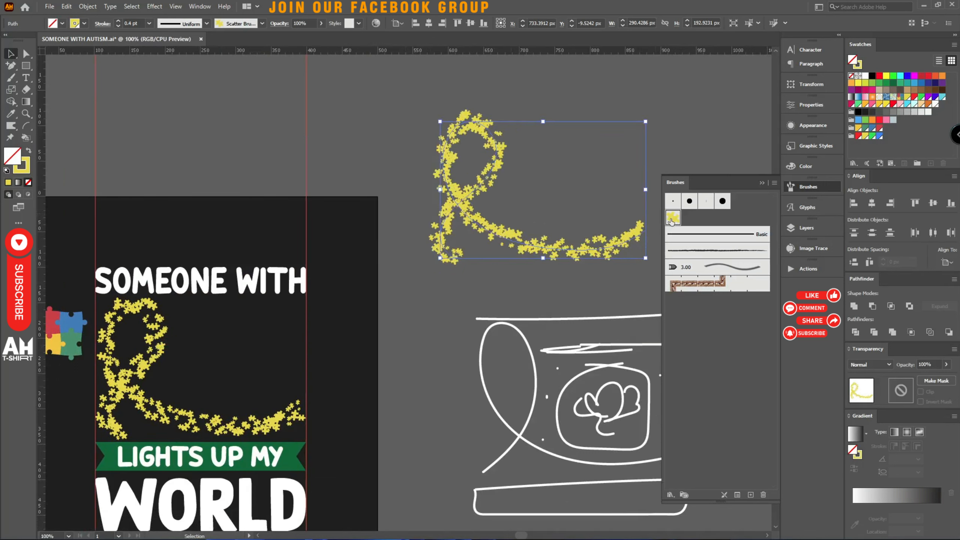
Move the spare puzzle-piece curve closer to the artboard, to about X 635, Y 21 px, and expand its appearance.
{"action": "left_click_drag", "start_coordinate": [501, 236], "coordinate": [430, 256]}
{"action": "key", "text": "ctrl+a"}
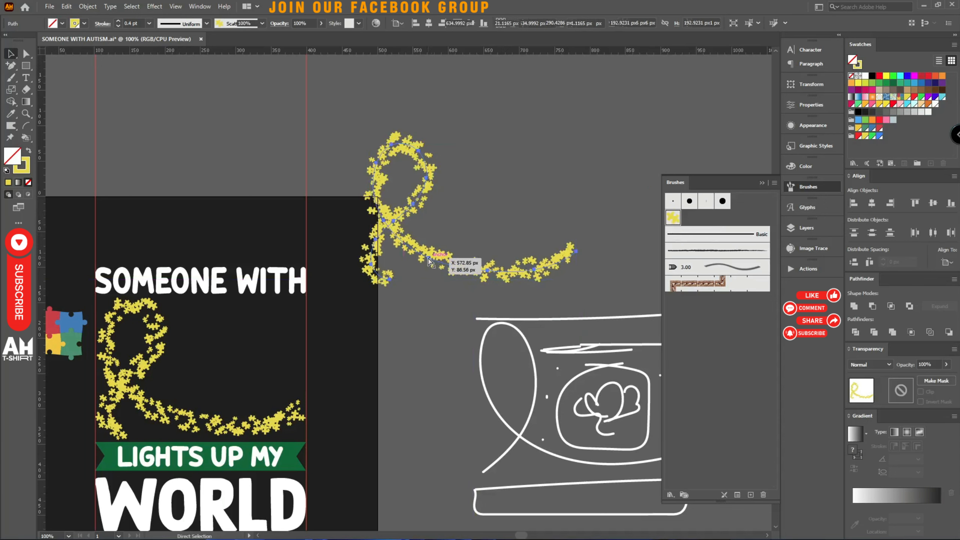
{"action": "left_click", "coordinate": [427, 273]}
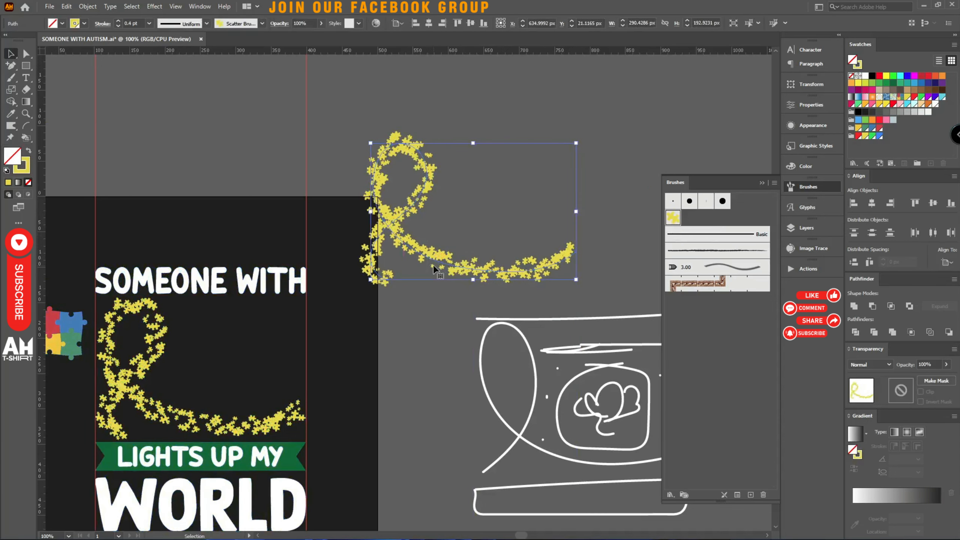
{"action": "left_click", "coordinate": [433, 264]}
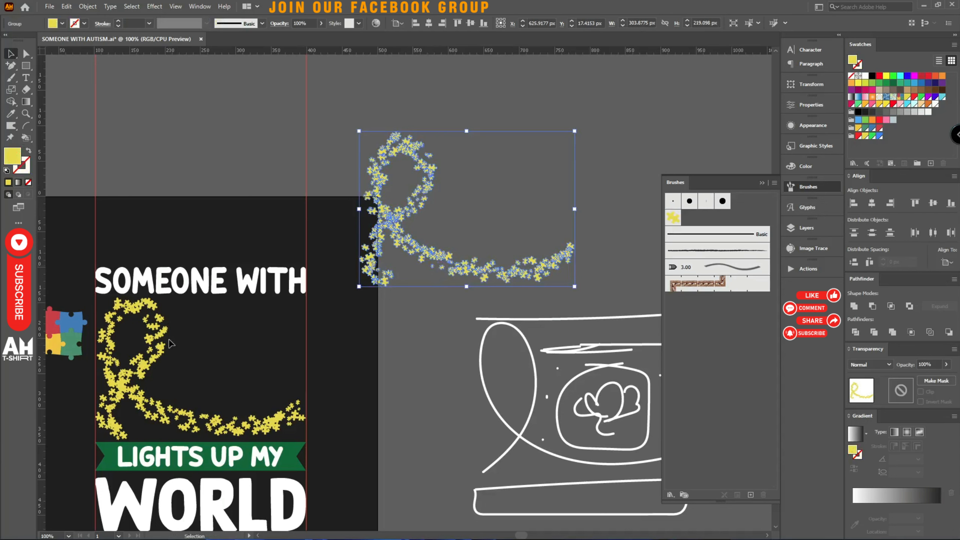
Replace the old curve on the artboard with the newly expanded one and align its left edge with the "SOMEONE WITH" text.
{"action": "left_click", "coordinate": [168, 341]}
{"action": "key", "text": "Delete"}
{"action": "left_click_drag", "start_coordinate": [379, 242], "coordinate": [207, 374]}
{"action": "left_click", "coordinate": [301, 278]}
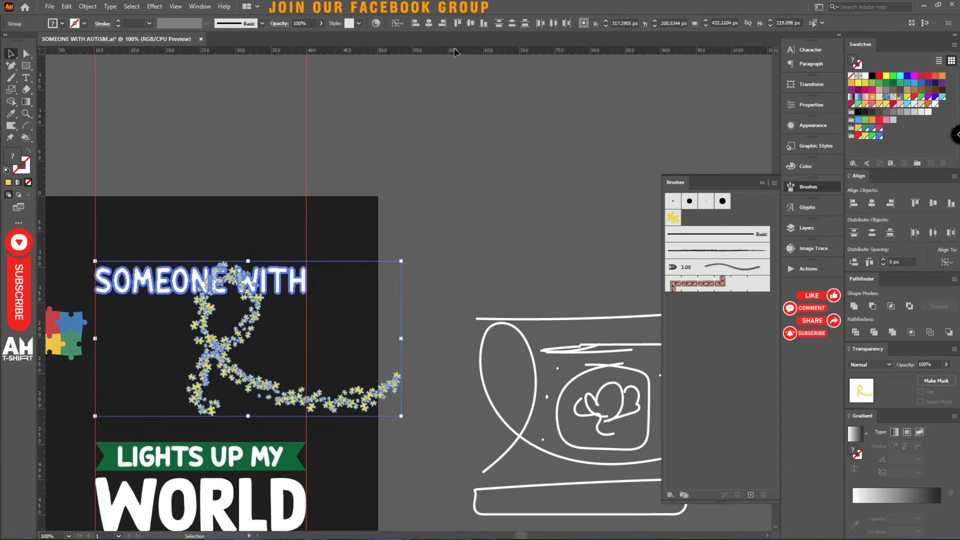
{"action": "left_click", "coordinate": [416, 24]}
{"action": "scroll", "coordinate": [379, 141], "scroll_direction": "down", "scroll_amount": 3}
{"action": "key", "text": "ctrl+g"}
{"action": "scroll", "coordinate": [136, 257], "scroll_direction": "up", "scroll_amount": 2}
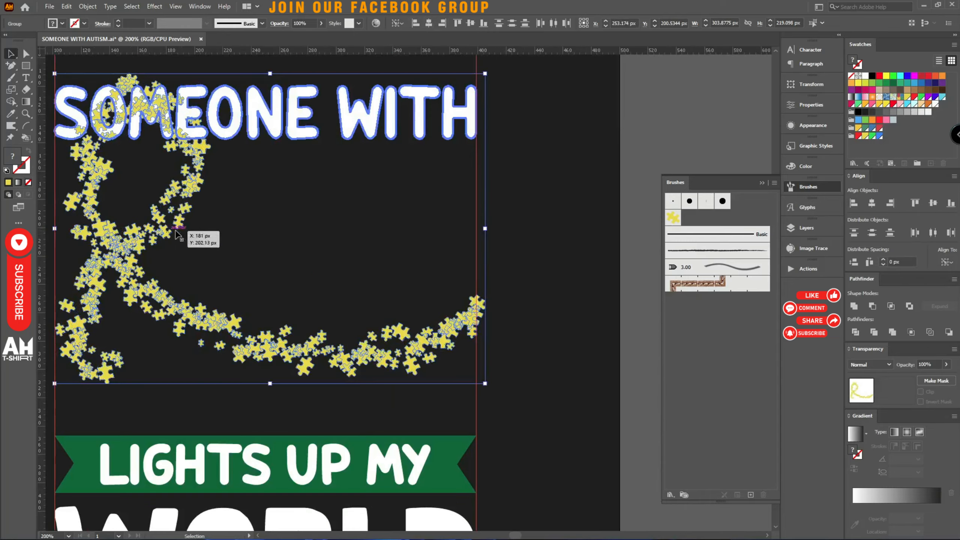
Lower the puzzle-piece ribbon to sit just above the green banner and scale it to the guides, 297.5 px wide.
{"action": "left_click_drag", "start_coordinate": [247, 248], "coordinate": [161, 341]}
{"action": "left_click_drag", "start_coordinate": [137, 250], "coordinate": [137, 296]}
{"action": "left_click_drag", "start_coordinate": [485, 273], "coordinate": [476, 274]}
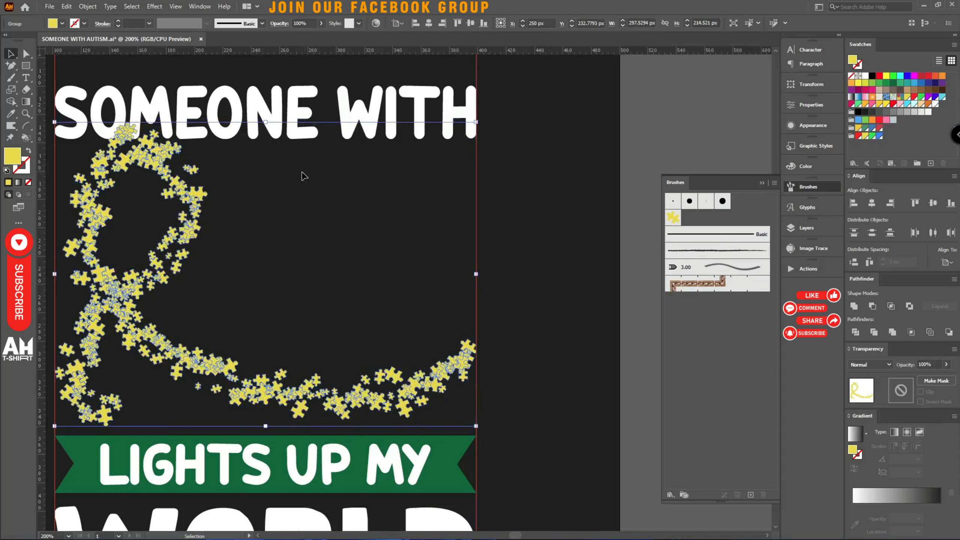
Move the "SOMEONE WITH" text up to about Y 104.5 px so it clears the top of the ribbon loop.
{"action": "left_click_drag", "start_coordinate": [278, 189], "coordinate": [238, 120]}
{"action": "key", "text": "Up"}
{"action": "key", "text": "Up"}
{"action": "key", "text": "Up"}
{"action": "key", "text": "Up"}
{"action": "key", "text": "Up"}
{"action": "key", "text": "Up"}
{"action": "key", "text": "Up"}
{"action": "key", "text": "Up"}
{"action": "key", "text": "Up"}
{"action": "key", "text": "Up"}
{"action": "key", "text": "Up"}
{"action": "key", "text": "Up"}
{"action": "key", "text": "Up"}
{"action": "key", "text": "Up"}
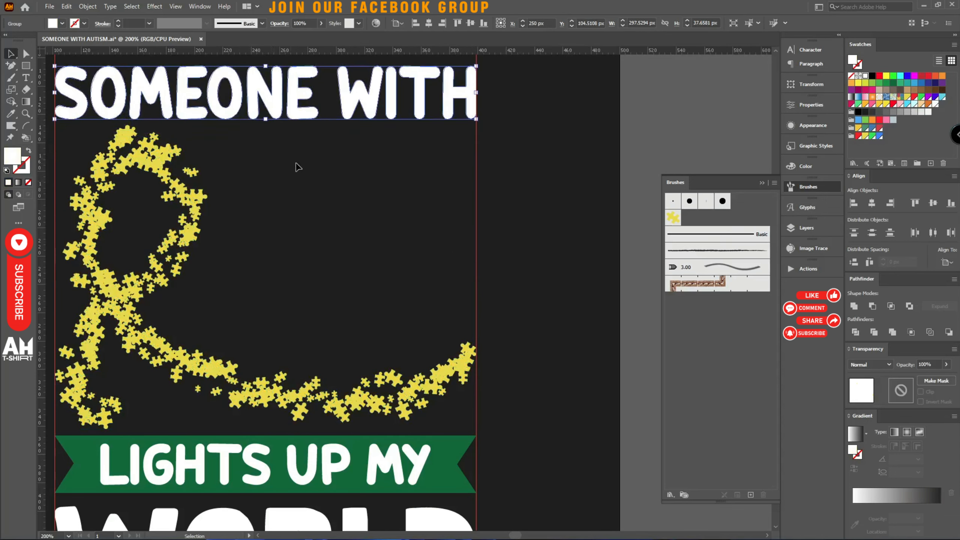
{"action": "left_click", "coordinate": [302, 166]}
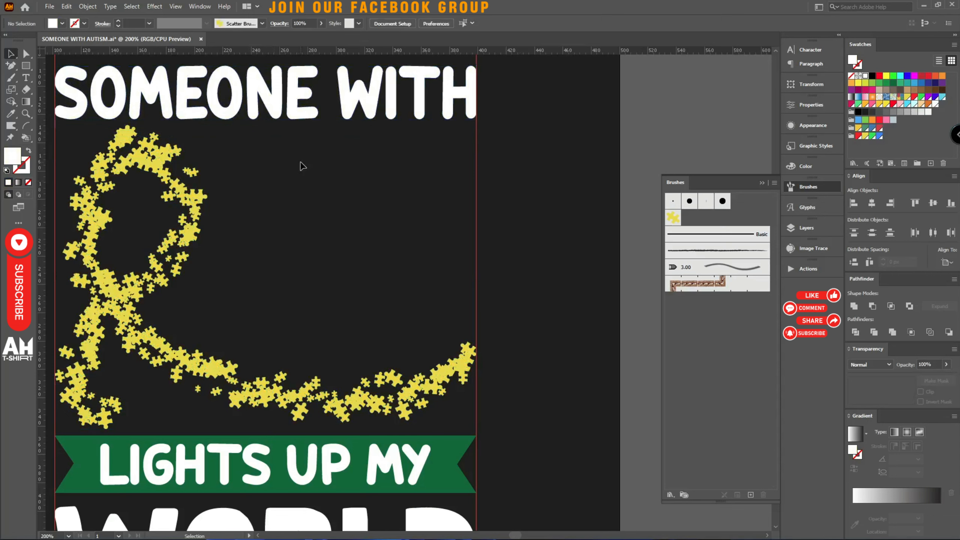
Separate the two overlapping small puzzle pieces at the loop's upper right and place a copy of a larger piece between them.
{"action": "scroll", "coordinate": [163, 136], "scroll_direction": "up", "scroll_amount": 5}
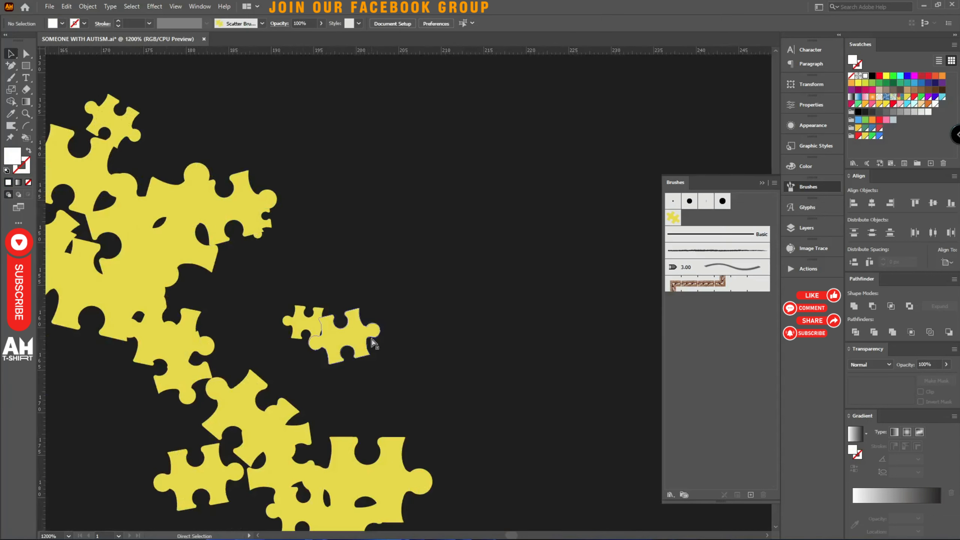
{"action": "left_click_drag", "start_coordinate": [359, 332], "coordinate": [367, 373]}
{"action": "left_click_drag", "start_coordinate": [329, 344], "coordinate": [252, 320]}
{"action": "left_click_drag", "start_coordinate": [217, 467], "coordinate": [356, 298]}
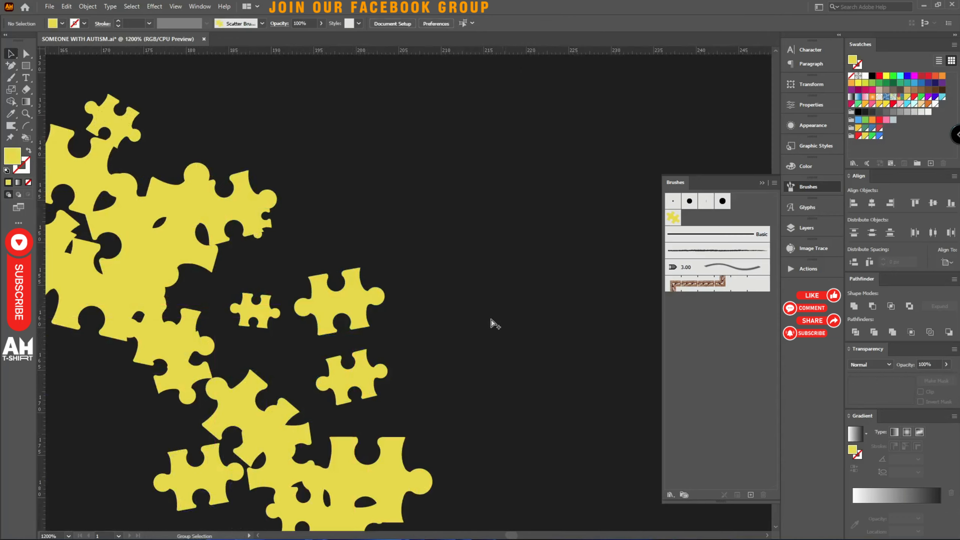
Copy the tiny loose piece below the ribbon's tail into the gap above it, at about X 236.6, Y 302.2 px.
{"action": "scroll", "coordinate": [480, 322], "scroll_direction": "down", "scroll_amount": 4}
{"action": "left_click_drag", "start_coordinate": [495, 368], "coordinate": [381, 144]}
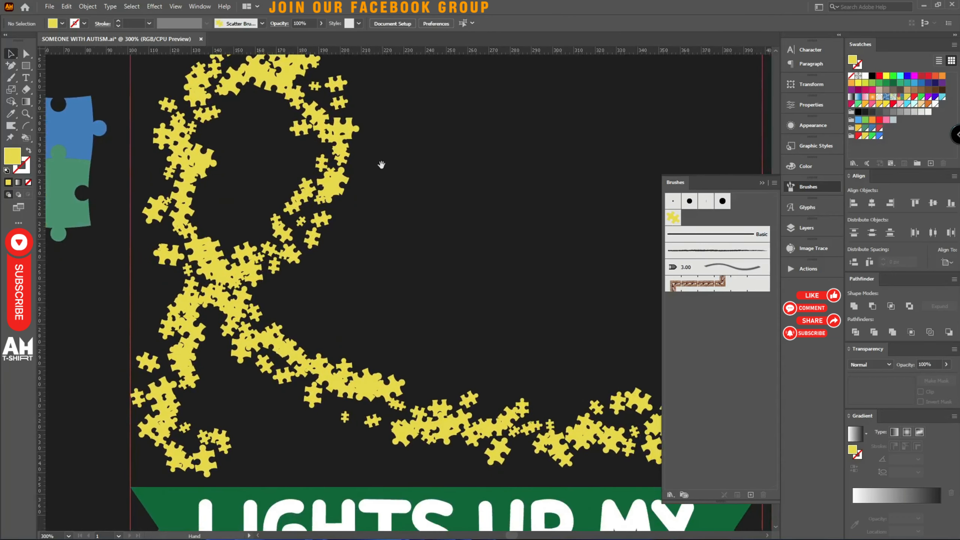
{"action": "scroll", "coordinate": [412, 468], "scroll_direction": "up", "scroll_amount": 3}
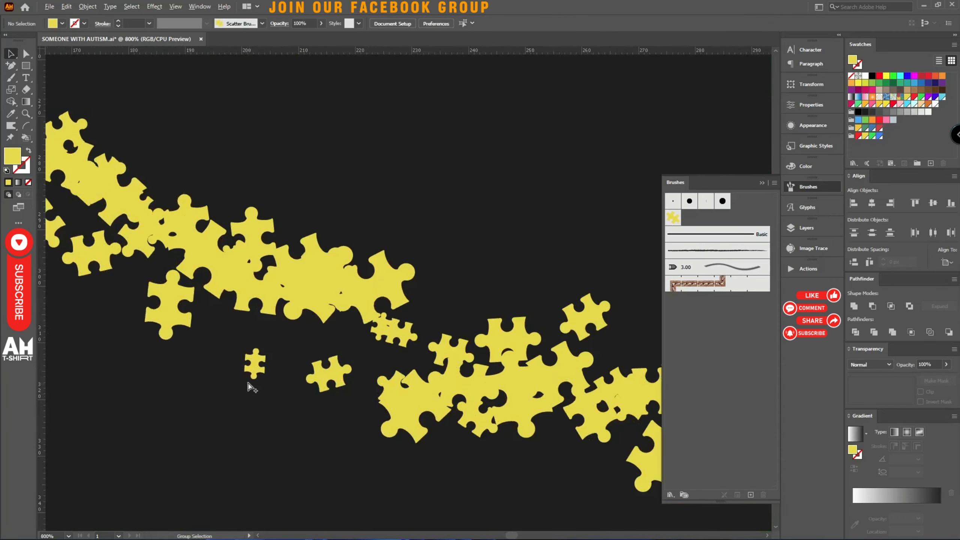
{"action": "left_click_drag", "start_coordinate": [257, 374], "coordinate": [450, 298]}
{"action": "scroll", "coordinate": [250, 350], "scroll_direction": "down", "scroll_amount": 3}
{"action": "scroll", "coordinate": [525, 402], "scroll_direction": "right", "scroll_amount": 3}
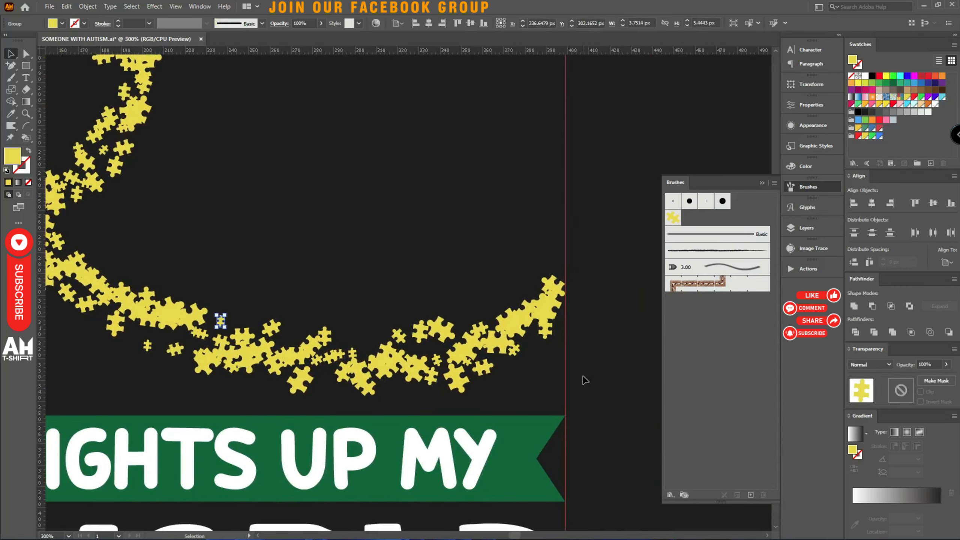
{"action": "scroll", "coordinate": [553, 339], "scroll_direction": "down", "scroll_amount": 2}
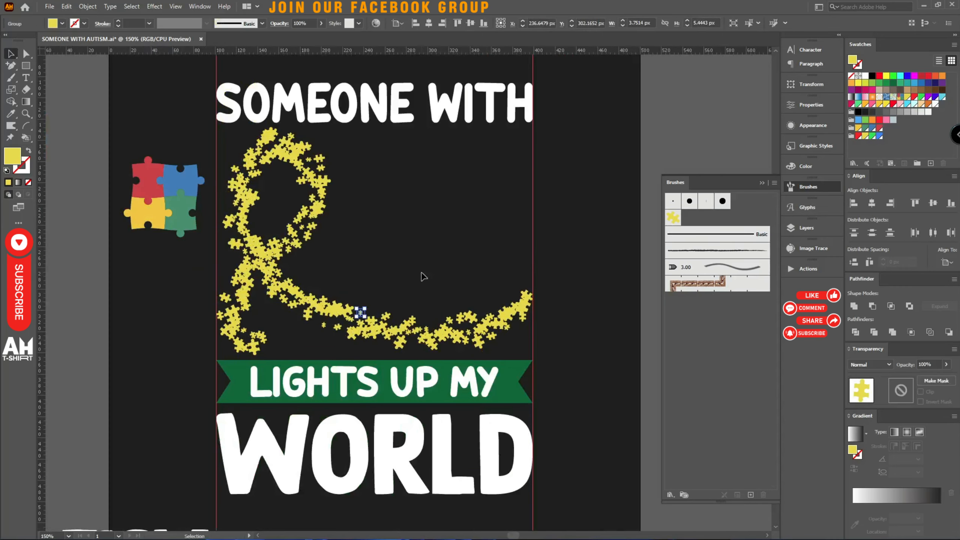
Randomly recolour the whole ribbon's pieces with the four-colour puzzle swatch group, using the randomus script's Fill Swatches option.
{"action": "left_click_drag", "start_coordinate": [409, 271], "coordinate": [265, 218]}
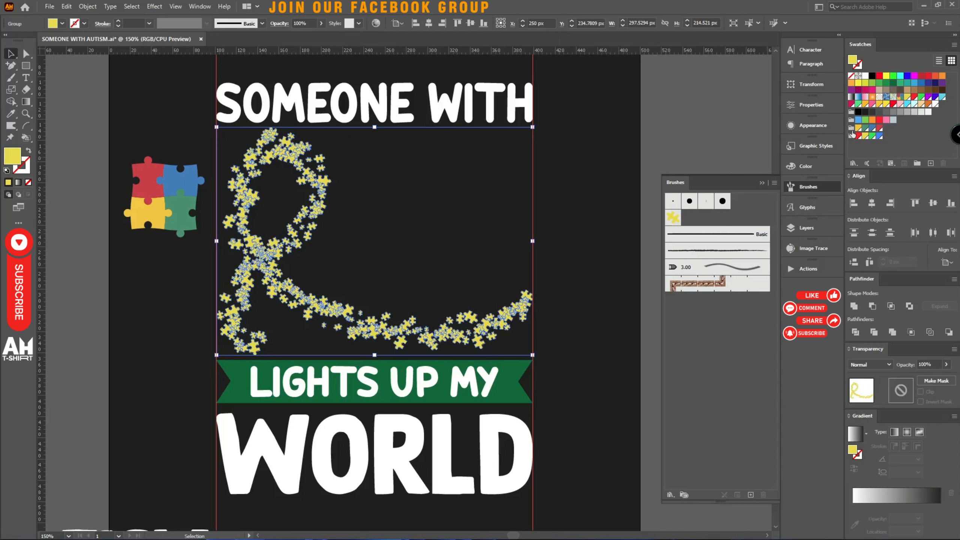
{"action": "left_click", "coordinate": [851, 129]}
{"action": "left_click", "coordinate": [49, 6]}
{"action": "mouse_move", "coordinate": [66, 235]}
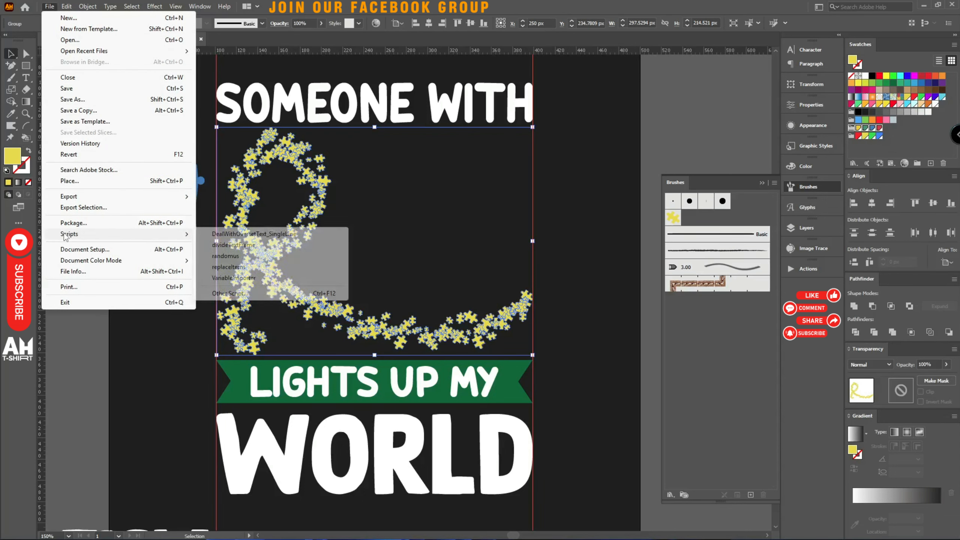
{"action": "left_click", "coordinate": [225, 256]}
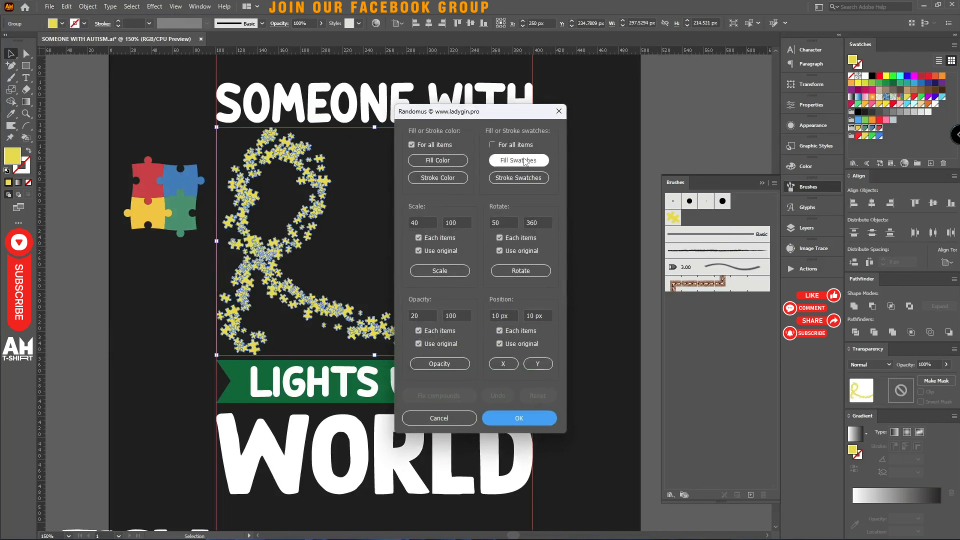
{"action": "left_click", "coordinate": [524, 160]}
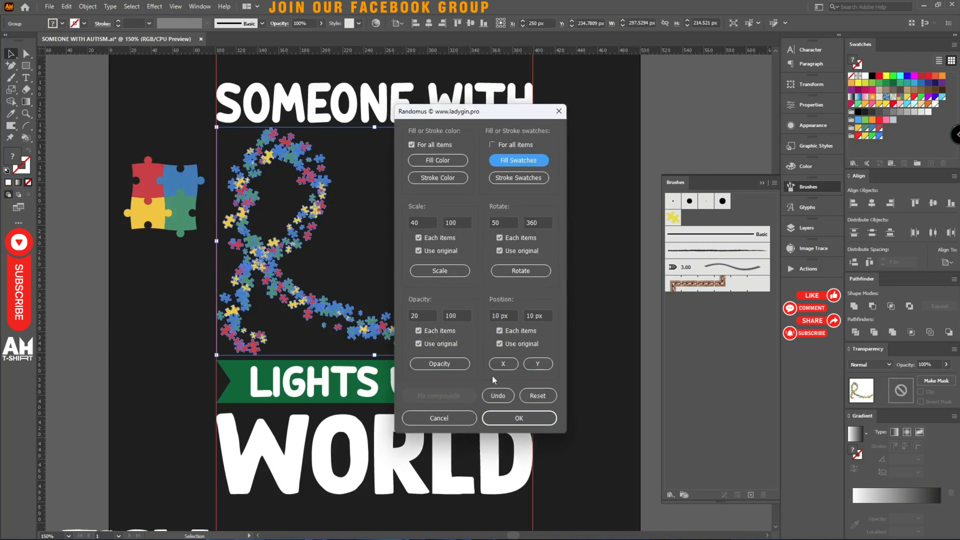
{"action": "left_click", "coordinate": [496, 419]}
{"action": "left_click", "coordinate": [295, 259]}
Recolour some of the clustered red puzzle pieces at the bottom of the ribbon's left tail with yellow and blue sampled from neighbouring pieces.
{"action": "scroll", "coordinate": [351, 253], "scroll_direction": "down", "scroll_amount": 2}
{"action": "scroll", "coordinate": [200, 308], "scroll_direction": "up", "scroll_amount": 2}
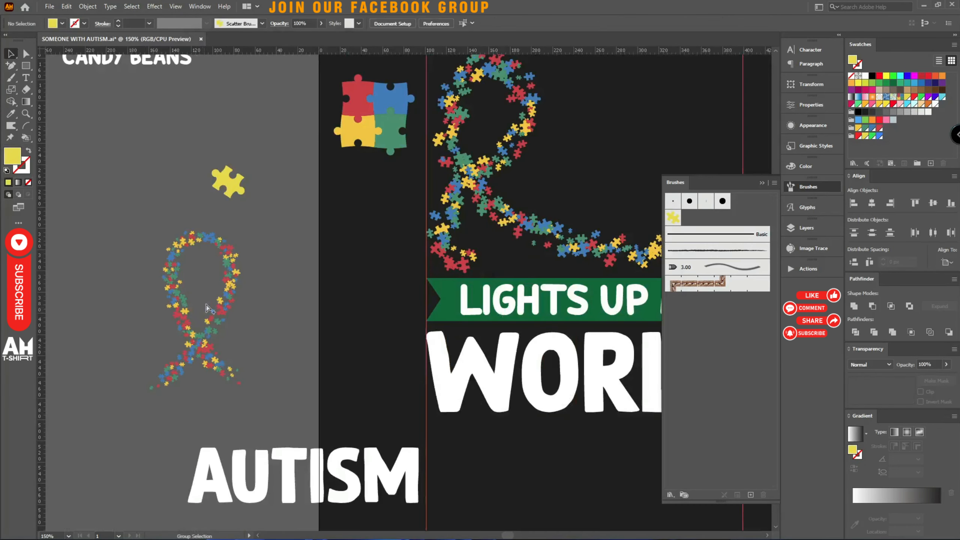
{"action": "left_click_drag", "start_coordinate": [563, 144], "coordinate": [418, 215]}
{"action": "scroll", "coordinate": [381, 285], "scroll_direction": "up", "scroll_amount": 2}
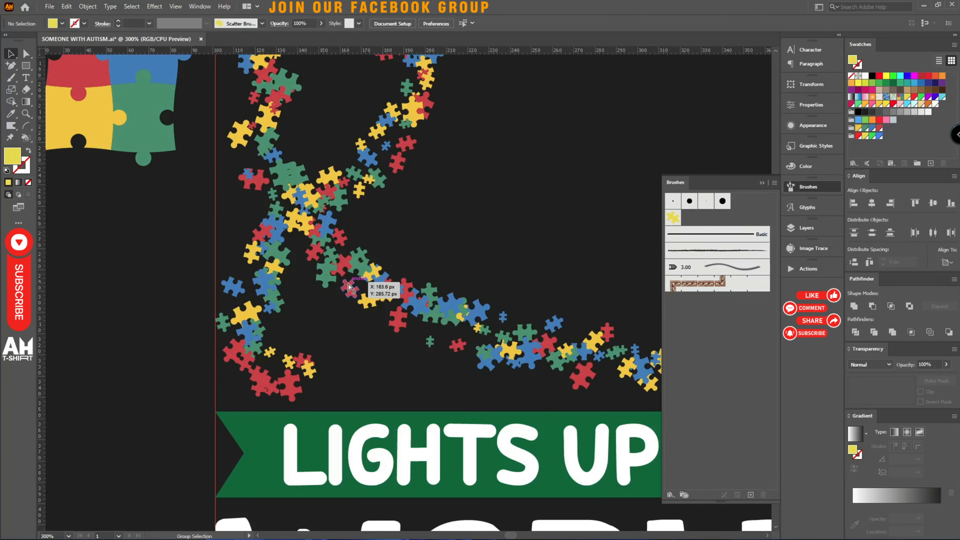
{"action": "key", "text": "i"}
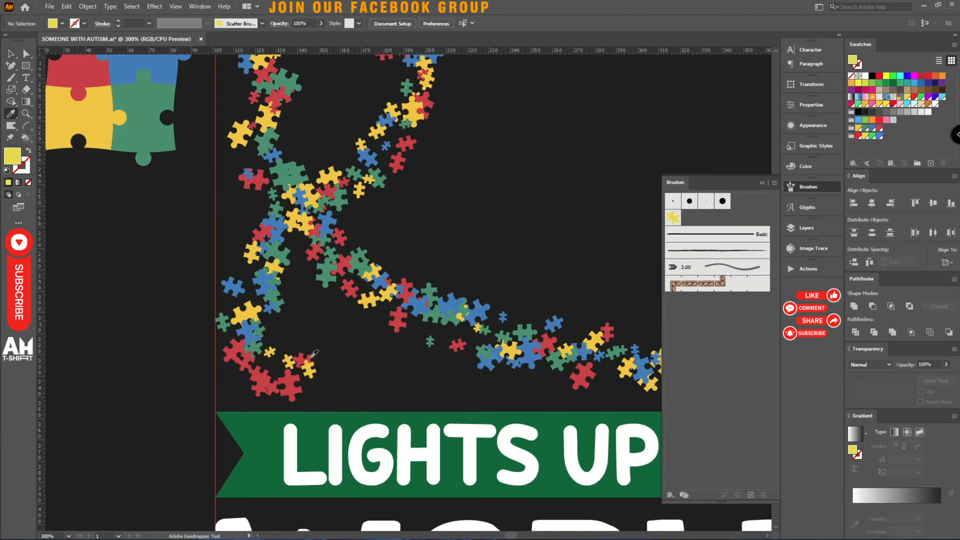
{"action": "left_click", "coordinate": [377, 298]}
{"action": "left_click", "coordinate": [244, 367], "text": "alt"}
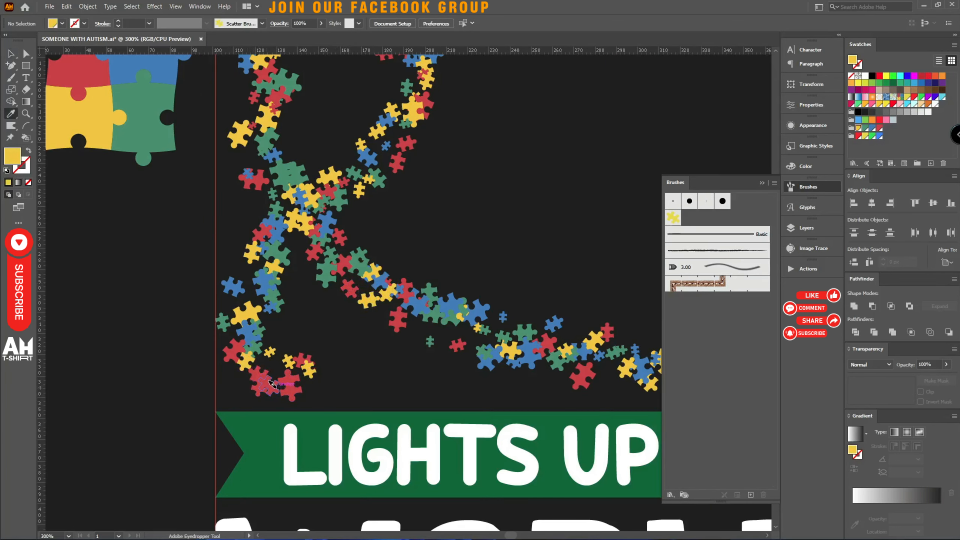
{"action": "left_click", "coordinate": [272, 384], "text": "alt"}
{"action": "left_click", "coordinate": [490, 361]}
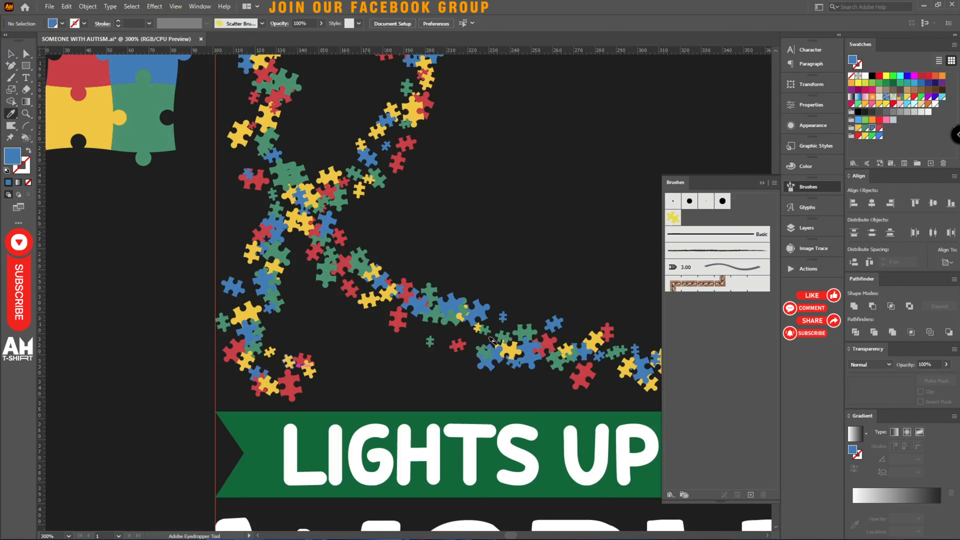
{"action": "key", "text": "v"}
{"action": "scroll", "coordinate": [344, 358], "scroll_direction": "down", "scroll_amount": 3}
{"action": "scroll", "coordinate": [458, 282], "scroll_direction": "up", "scroll_amount": 1}
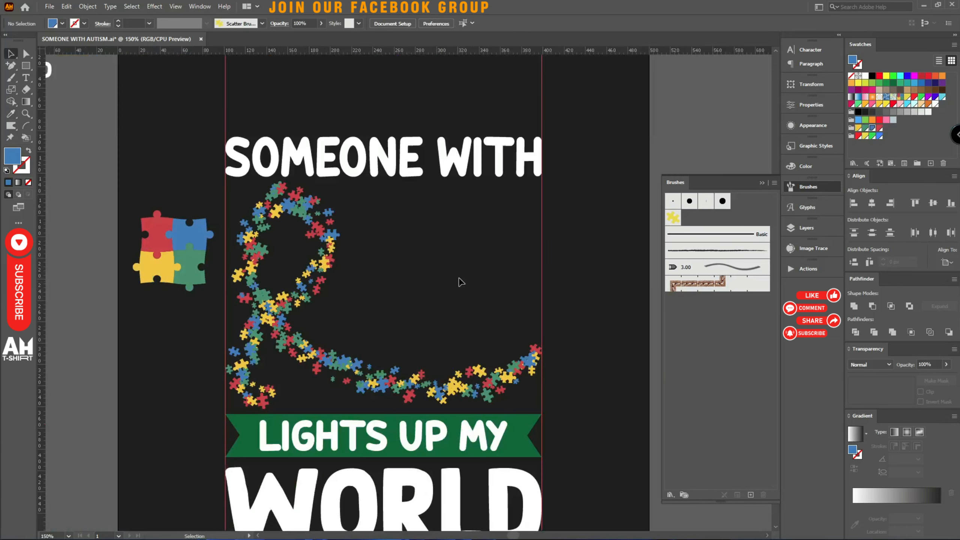
{"action": "scroll", "coordinate": [459, 272], "scroll_direction": "up", "scroll_amount": 1}
{"action": "left_click_drag", "start_coordinate": [347, 183], "coordinate": [556, 364]}
{"action": "left_click_drag", "start_coordinate": [313, 188], "coordinate": [450, 280]}
{"action": "left_click_drag", "start_coordinate": [424, 229], "coordinate": [534, 343]}
{"action": "left_click_drag", "start_coordinate": [398, 223], "coordinate": [491, 313]}
{"action": "scroll", "coordinate": [475, 287], "scroll_direction": "down", "scroll_amount": 3}
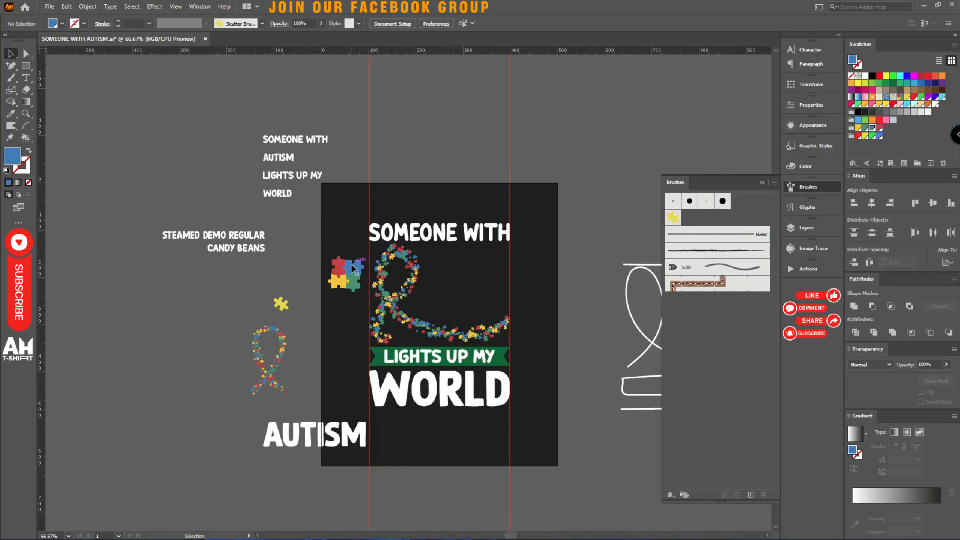
Enlarge the four-piece puzzle block and park it outside the artboard, beyond its upper-right corner.
{"action": "left_click_drag", "start_coordinate": [351, 264], "coordinate": [460, 293]}
{"action": "scroll", "coordinate": [459, 293], "scroll_direction": "up", "scroll_amount": 3}
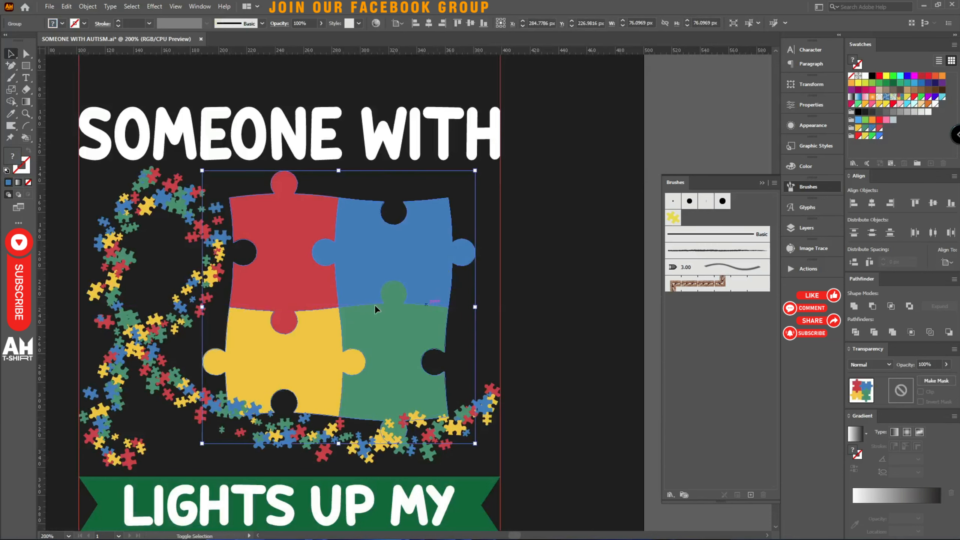
{"action": "left_click_drag", "start_coordinate": [375, 305], "coordinate": [563, 194]}
{"action": "scroll", "coordinate": [389, 280], "scroll_direction": "down", "scroll_amount": 3}
{"action": "scroll", "coordinate": [388, 285], "scroll_direction": "up", "scroll_amount": 2}
{"action": "left_click", "coordinate": [375, 266]}
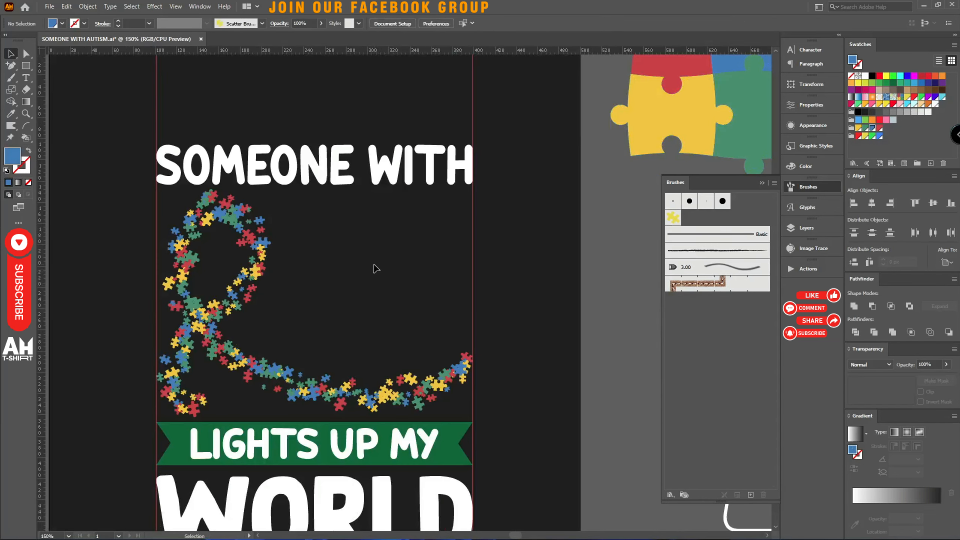
{"action": "key", "text": "b"}
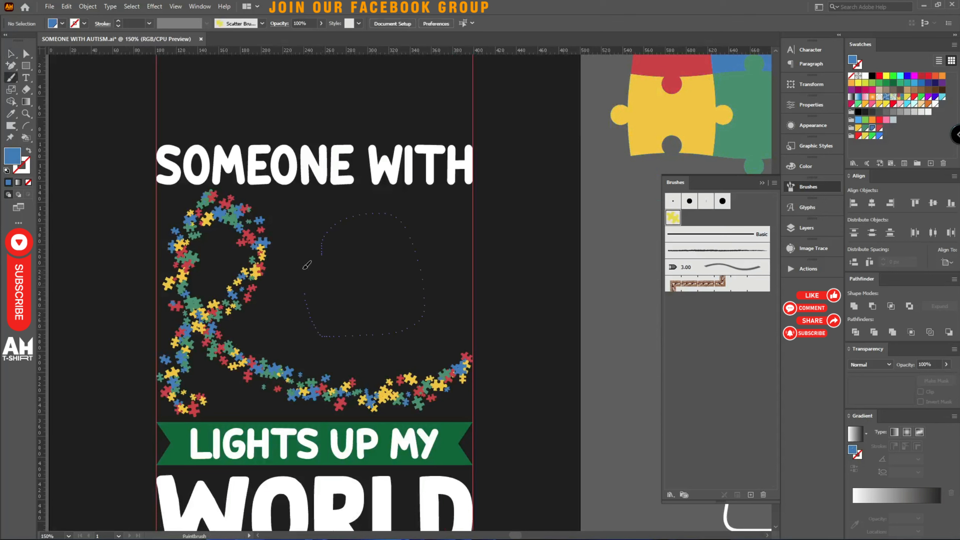
{"action": "mouse_move", "coordinate": [306, 265]}
{"action": "left_mouse_down"}
{"action": "mouse_move", "coordinate": [393, 211]}
{"action": "mouse_move", "coordinate": [419, 314]}
{"action": "mouse_move", "coordinate": [322, 338]}
{"action": "mouse_move", "coordinate": [310, 242]}
{"action": "mouse_move", "coordinate": [476, 291]}
{"action": "left_mouse_up"}
{"action": "key", "text": "ctrl+z"}
{"action": "left_click", "coordinate": [674, 203]}
{"action": "key", "text": "/"}
{"action": "key", "text": "v"}
{"action": "key", "text": "Delete"}
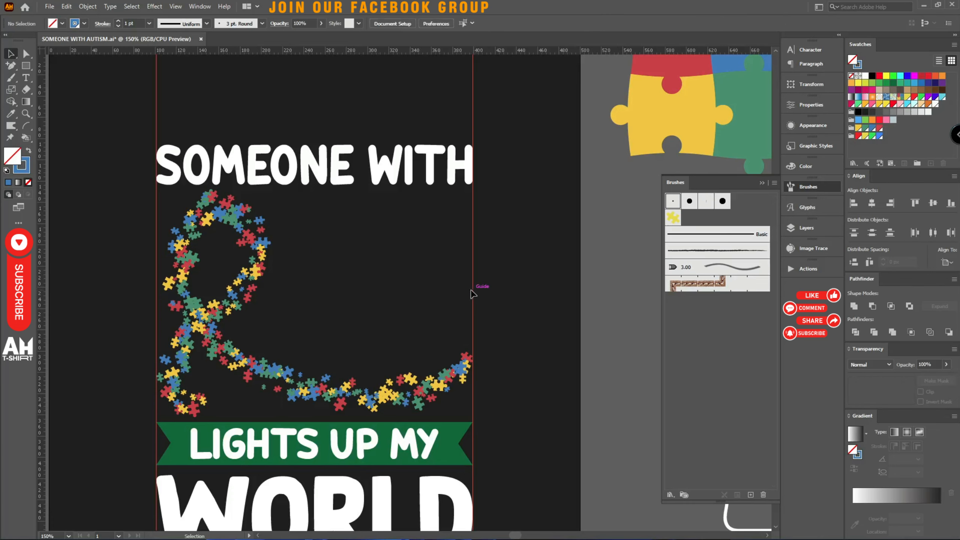
Switch to the Chrome browser and search Google Images for "brain vector".
{"action": "key", "text": "ctrl+0"}
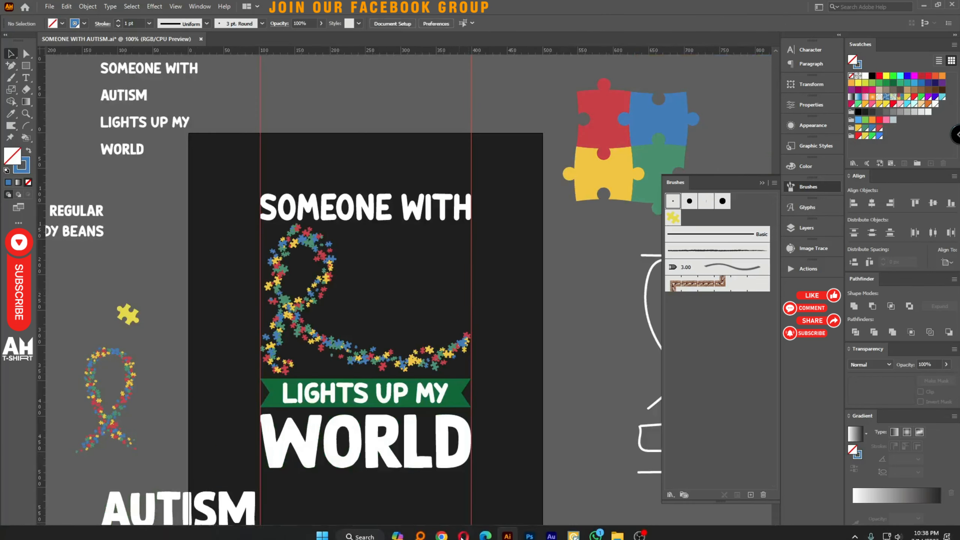
{"action": "left_click", "coordinate": [440, 528]}
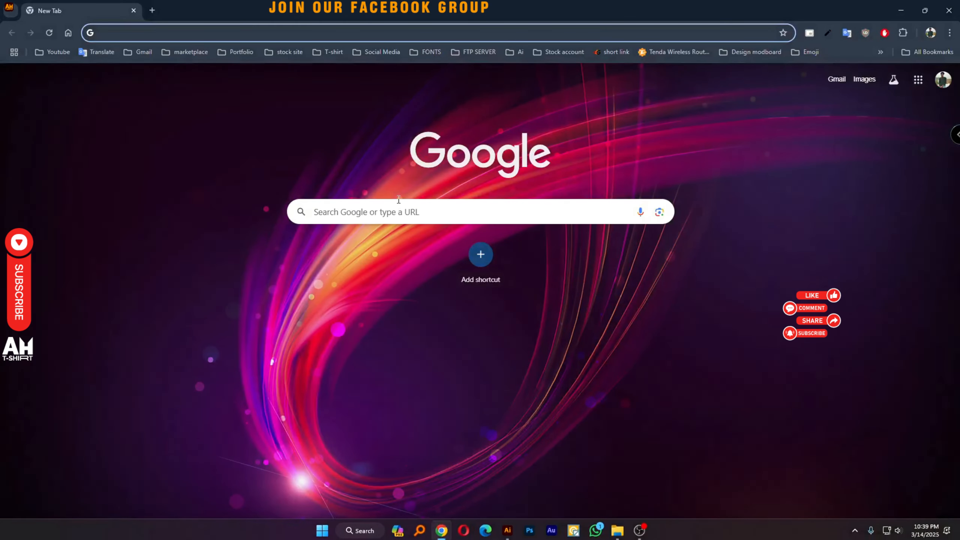
{"action": "type", "text": "brain "}
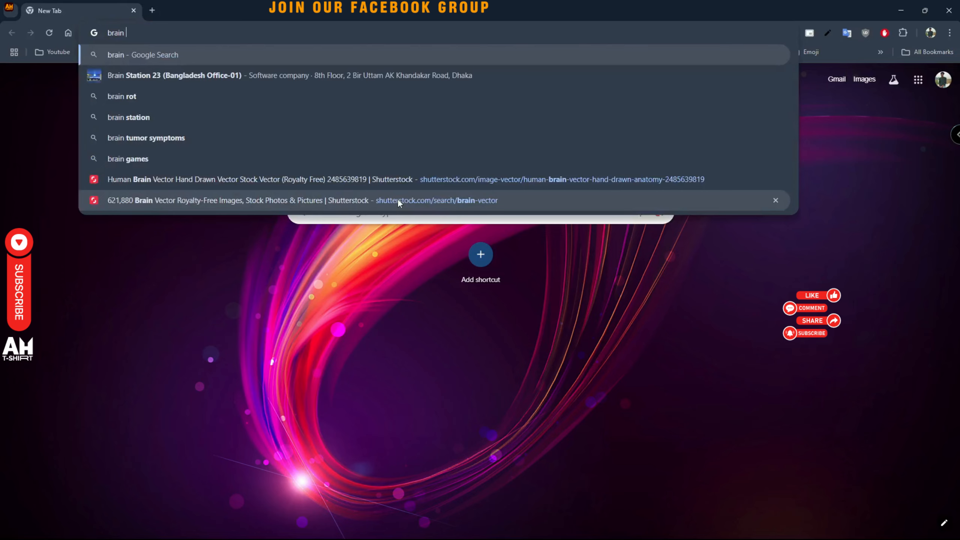
{"action": "type", "text": "vector"}
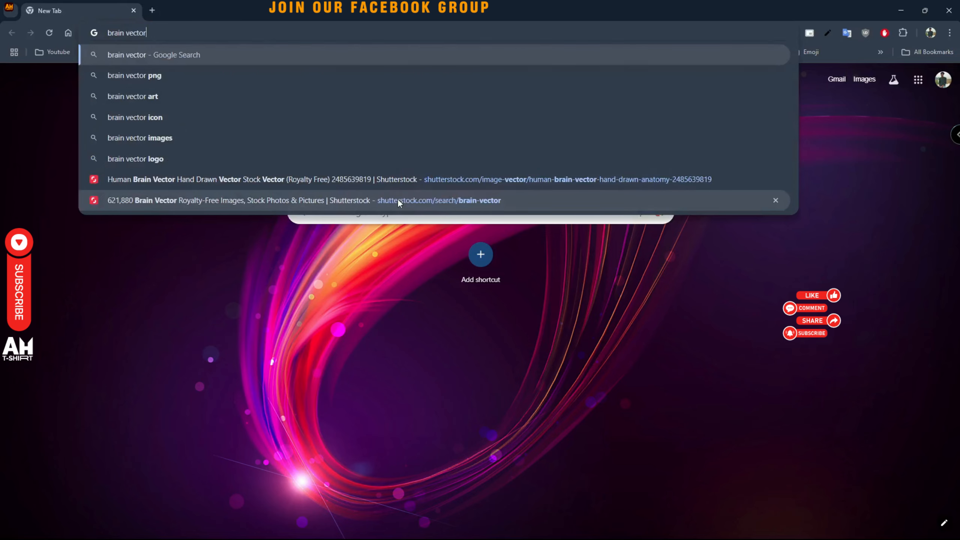
{"action": "key", "text": "Return"}
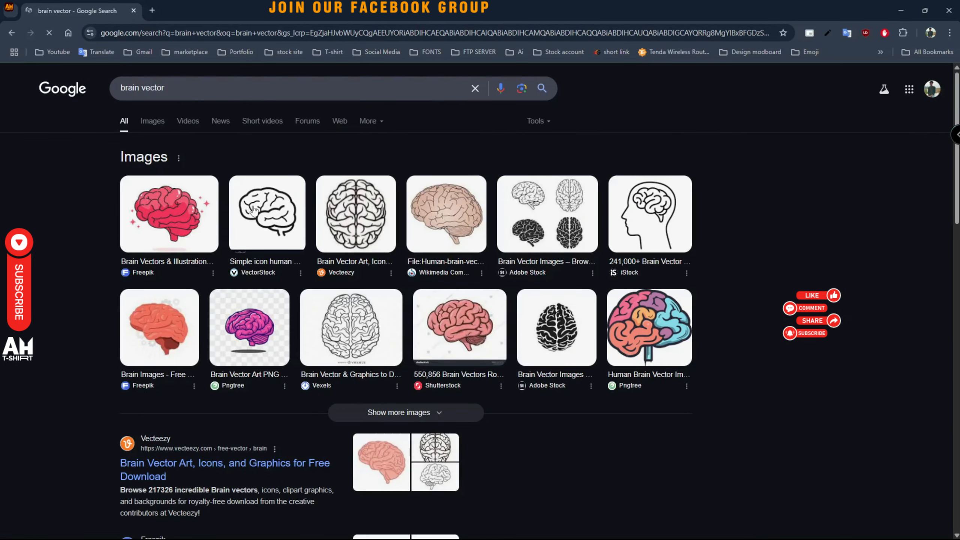
{"action": "left_click", "coordinate": [159, 125]}
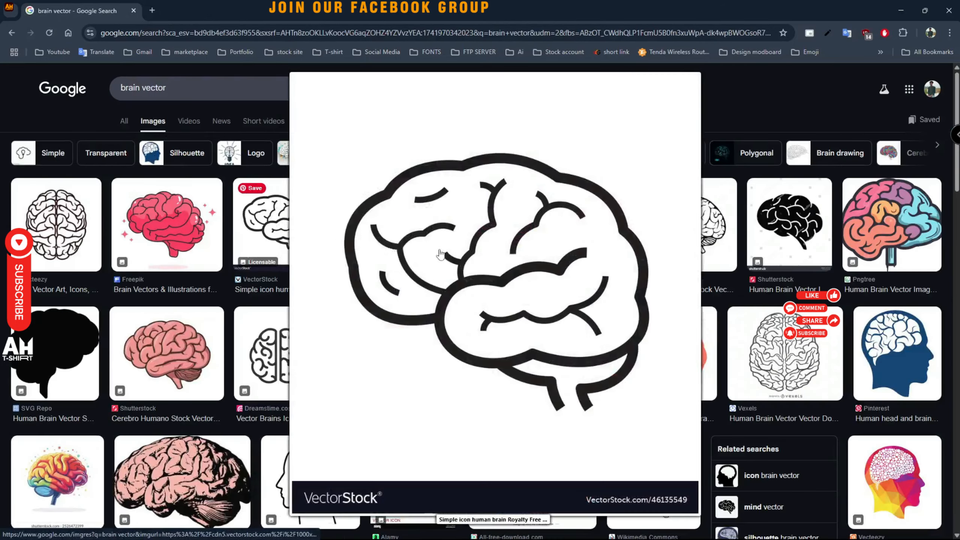
Copy the detailed black-and-white side-view human brain stock illustration from the image results and return to Illustrator.
{"action": "mouse_move", "coordinate": [674, 243]}
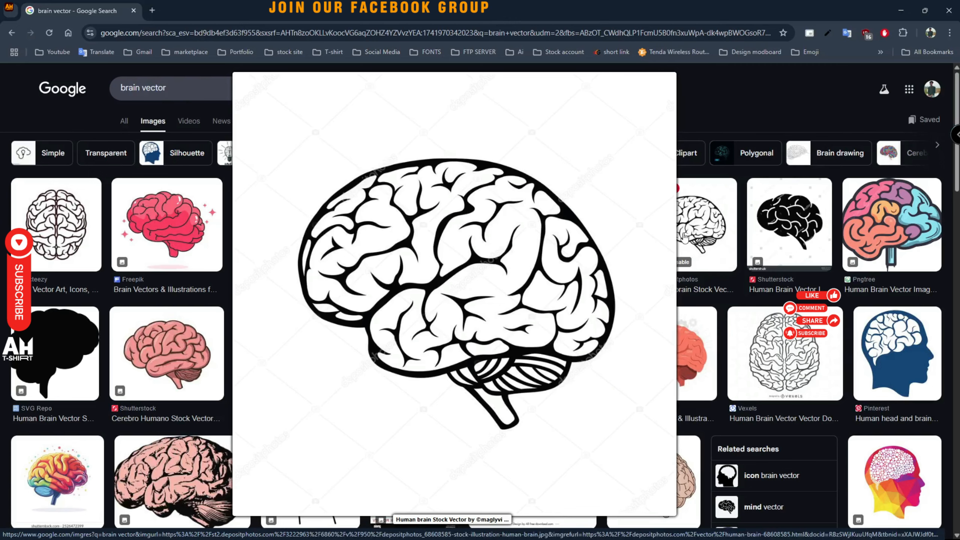
{"action": "left_click", "coordinate": [684, 236]}
{"action": "right_click", "coordinate": [425, 177]}
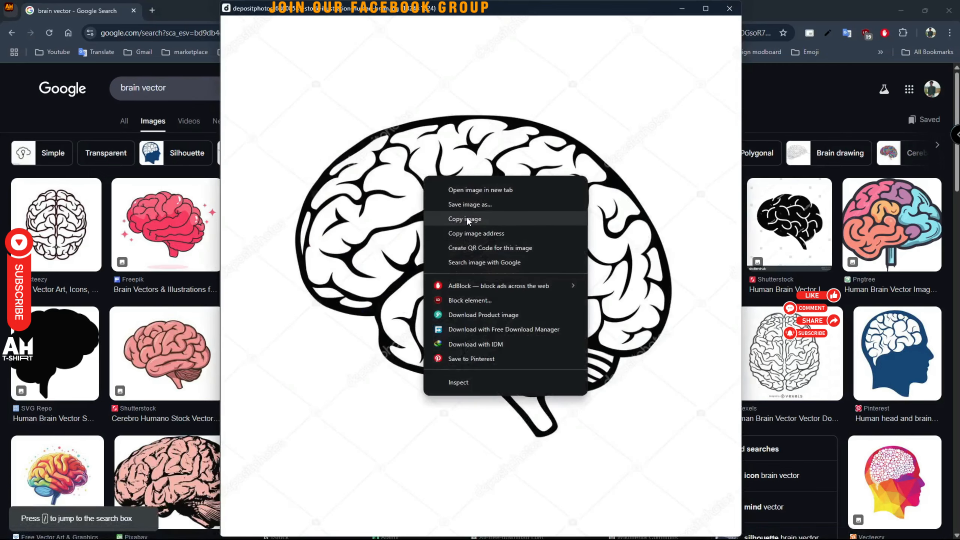
{"action": "left_click", "coordinate": [467, 221]}
{"action": "left_click", "coordinate": [729, 8]}
{"action": "left_click", "coordinate": [901, 10]}
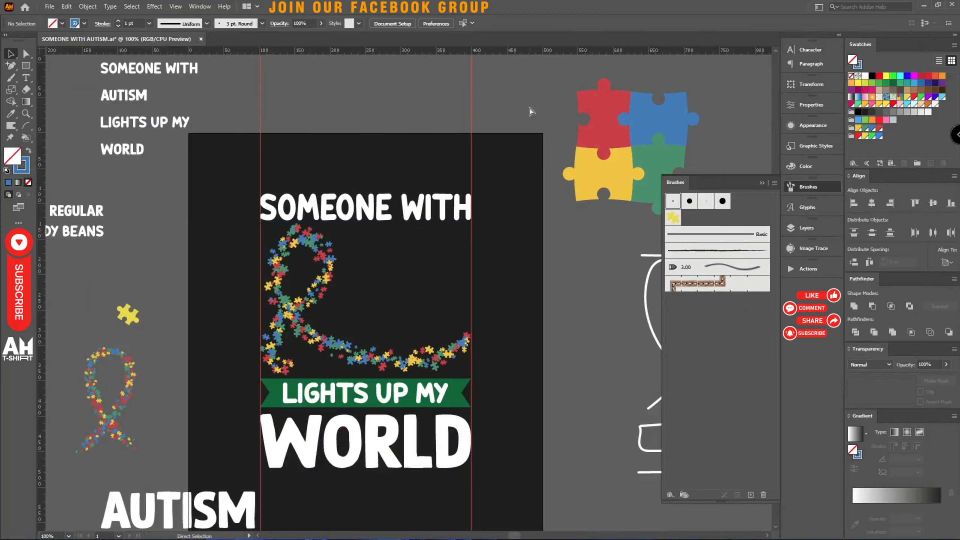
Paste the brain image into the document and image-trace it with the Silhouettes preset.
{"action": "key", "text": "ctrl+v"}
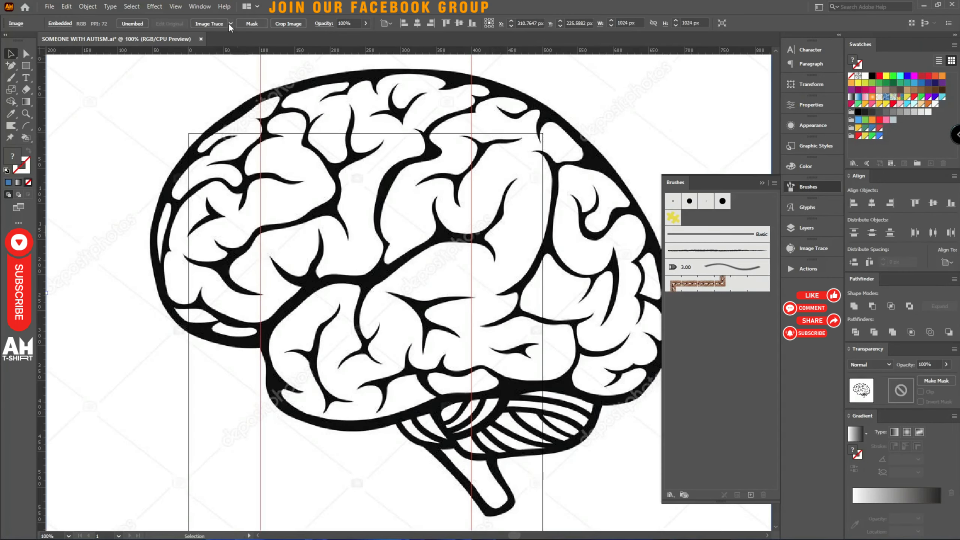
{"action": "left_click", "coordinate": [229, 24]}
{"action": "left_click", "coordinate": [244, 146]}
{"action": "key", "text": "ctrl+minus"}
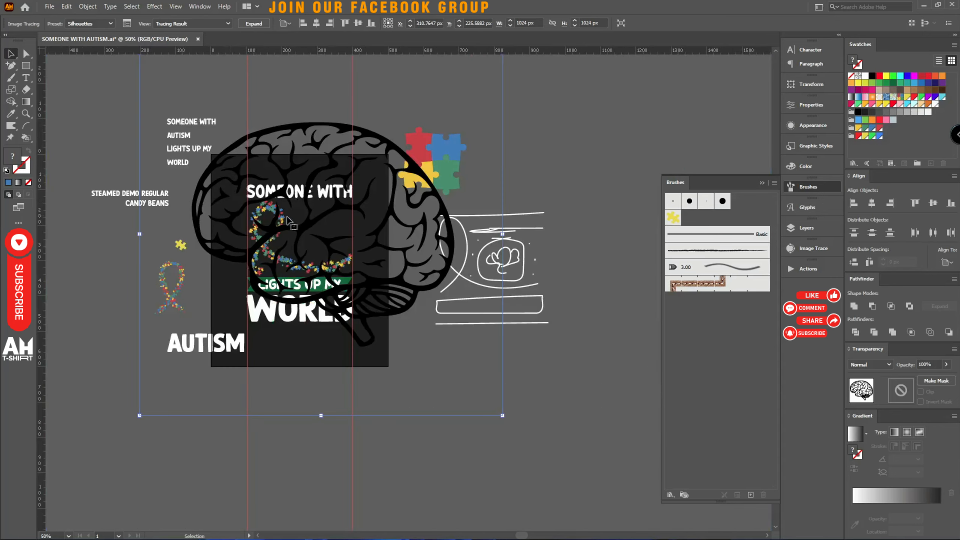
Expand the traced brain into vector paths and place it in the empty area outside the artboard, beyond the sketch.
{"action": "left_click_drag", "start_coordinate": [325, 234], "coordinate": [553, 175]}
{"action": "key", "text": "ctrl+plus"}
{"action": "key", "text": "ctrl+plus"}
{"action": "key", "text": "ctrl+plus"}
{"action": "key", "text": "ctrl+plus"}
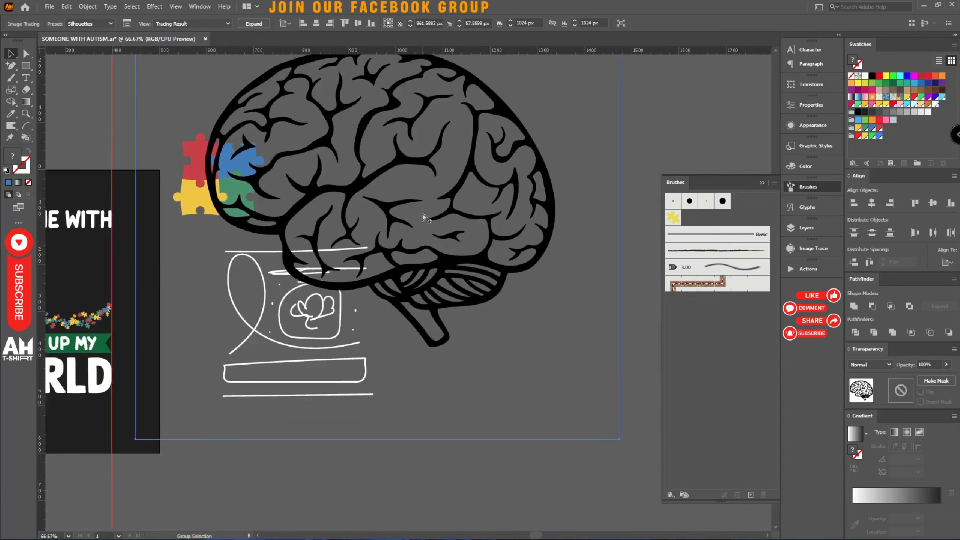
{"action": "key", "text": "ctrl+minus"}
{"action": "key", "text": "ctrl+minus"}
{"action": "key", "text": "ctrl+minus"}
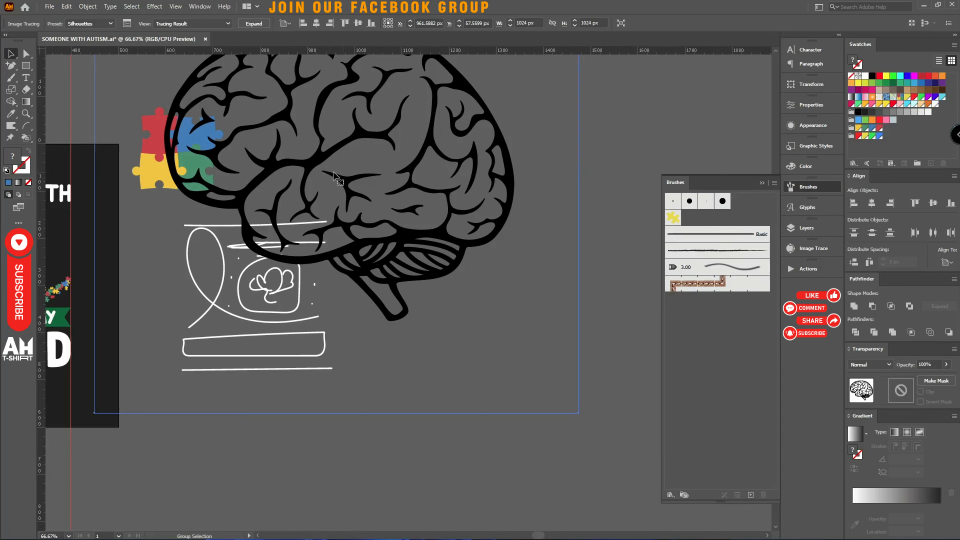
{"action": "key", "text": "v"}
{"action": "left_click_drag", "start_coordinate": [340, 139], "coordinate": [502, 162]}
{"action": "key", "text": "space"}
{"action": "left_click_drag", "start_coordinate": [484, 196], "coordinate": [352, 279]}
{"action": "left_click_drag", "start_coordinate": [333, 340], "coordinate": [385, 329]}
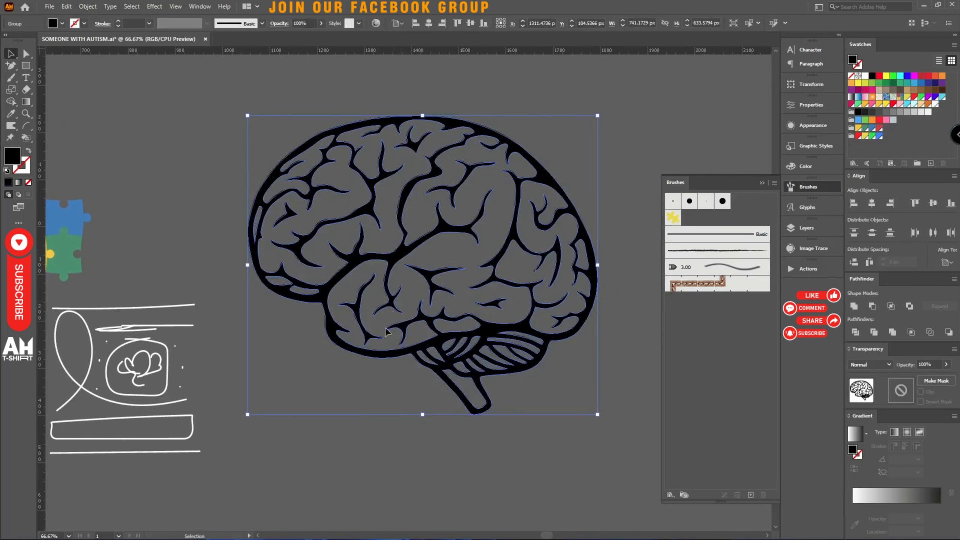
{"action": "left_click", "coordinate": [354, 420]}
{"action": "left_click_drag", "start_coordinate": [406, 385], "coordinate": [504, 354]}
{"action": "left_click", "coordinate": [762, 183]}
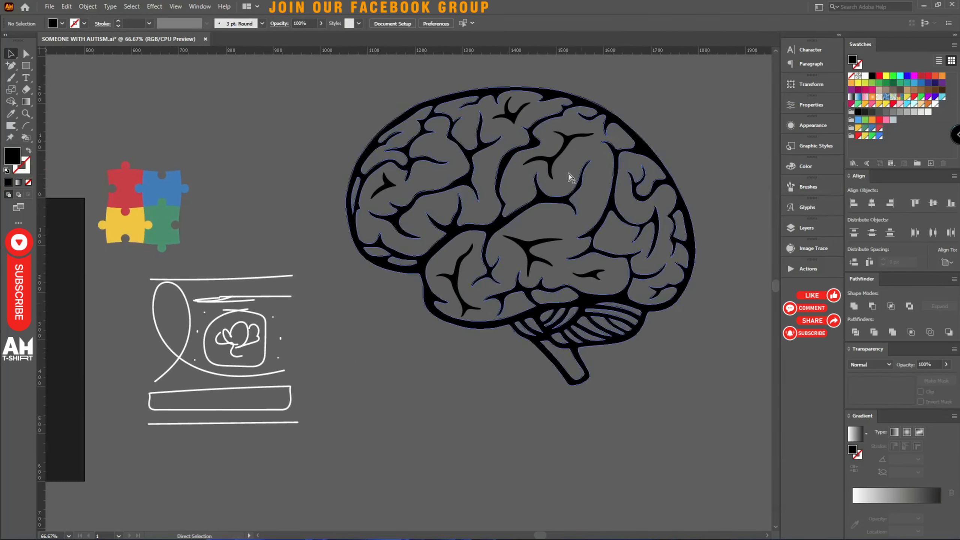
{"action": "scroll", "coordinate": [472, 132], "scroll_direction": "up", "scroll_amount": 3}
{"action": "scroll", "coordinate": [370, 194], "scroll_direction": "down", "scroll_amount": 3}
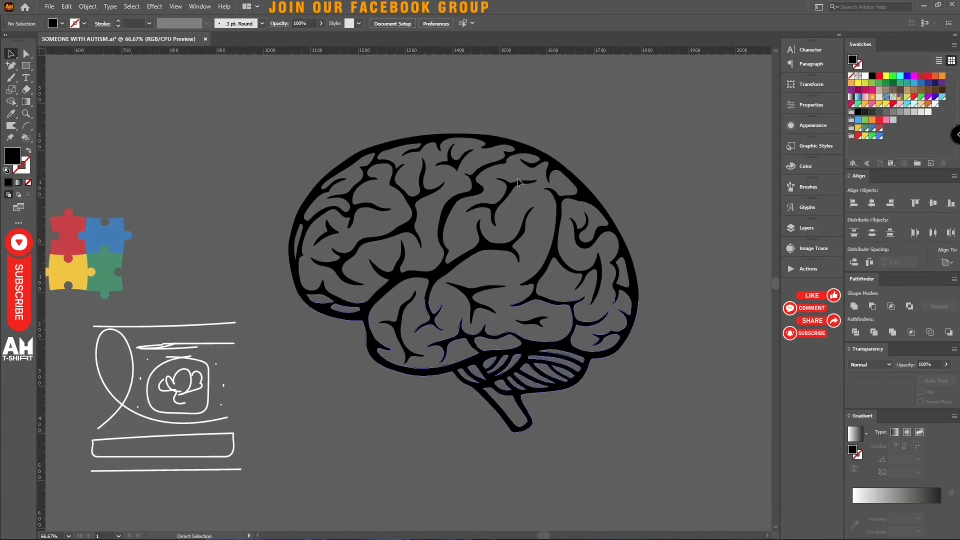
{"action": "left_click_drag", "start_coordinate": [214, 244], "coordinate": [583, 183]}
{"action": "scroll", "coordinate": [234, 305], "scroll_direction": "up", "scroll_amount": 5}
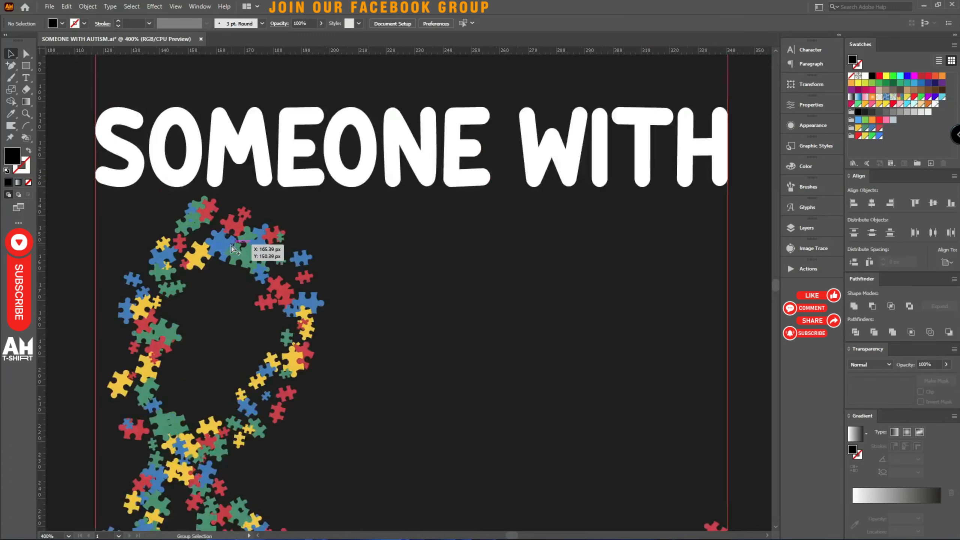
{"action": "scroll", "coordinate": [442, 229], "scroll_direction": "down", "scroll_amount": 7}
{"action": "left_click_drag", "start_coordinate": [575, 226], "coordinate": [339, 263]}
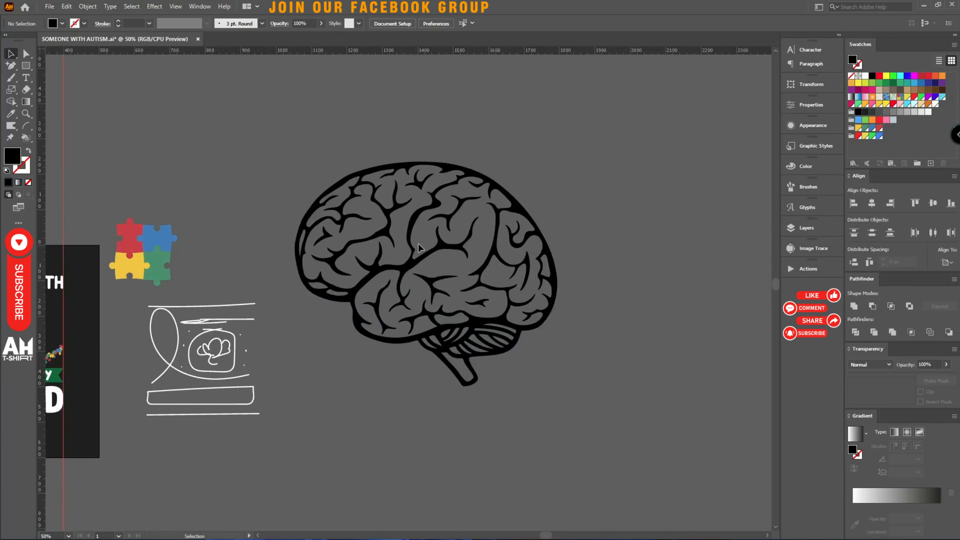
Fill the large front and upper folds of the brain with the puzzle group's yellow swatch using Shape Builder.
{"action": "left_click", "coordinate": [412, 242]}
{"action": "key", "text": "shift+m"}
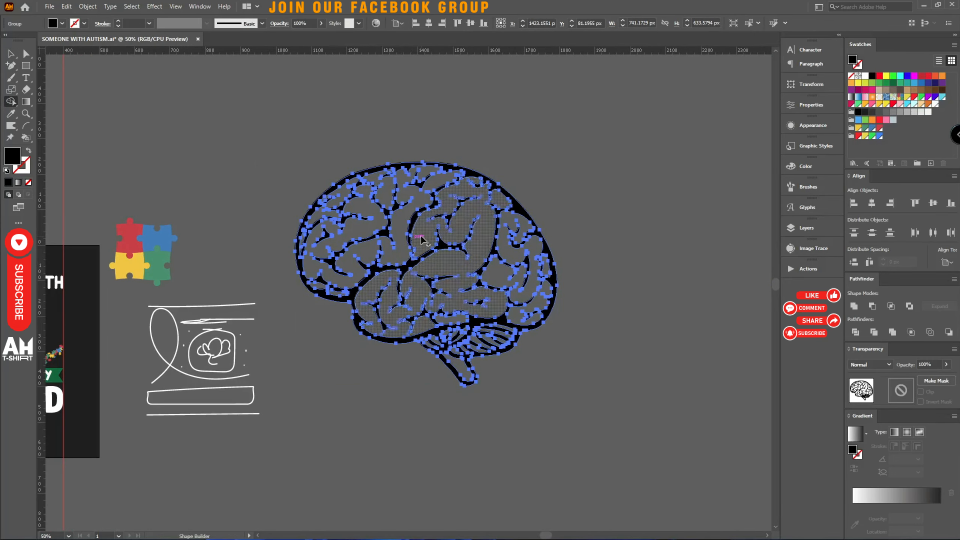
{"action": "key", "text": "ctrl+1"}
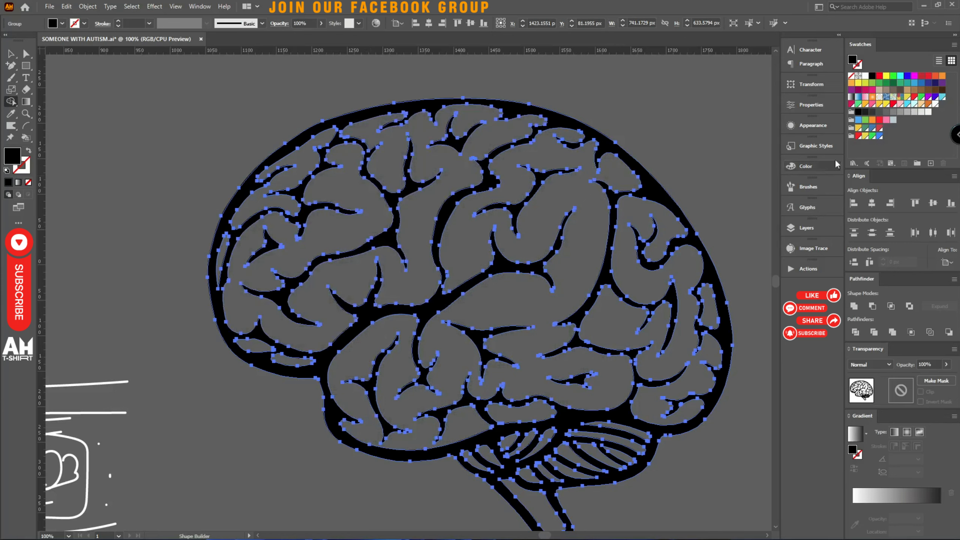
{"action": "key", "text": "Down"}
{"action": "key", "text": "Down"}
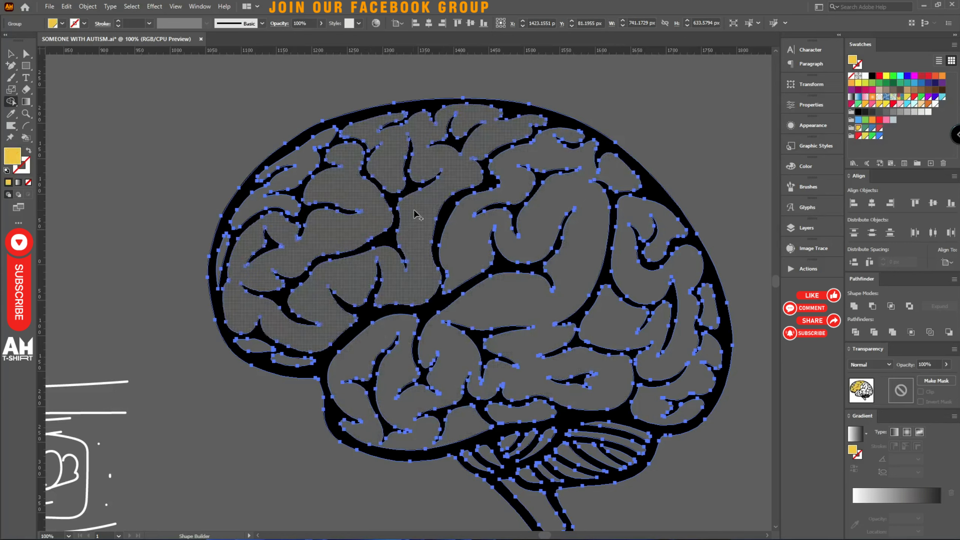
{"action": "left_click", "coordinate": [416, 215]}
Fill the middle and lower folds green and the rear folds blue with Shape Builder, using the puzzle group's swatches.
{"action": "left_click", "coordinate": [865, 129]}
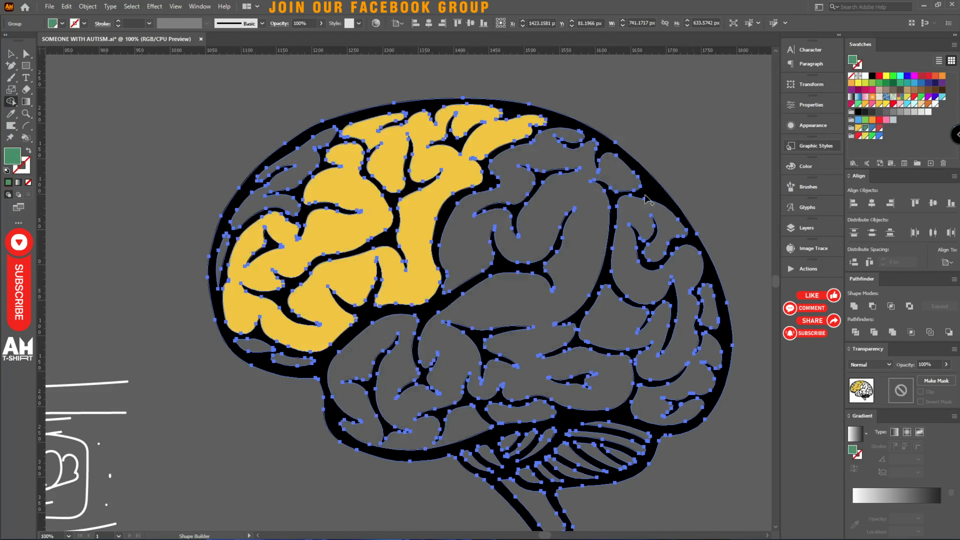
{"action": "left_click", "coordinate": [581, 223]}
{"action": "left_click", "coordinate": [872, 129]}
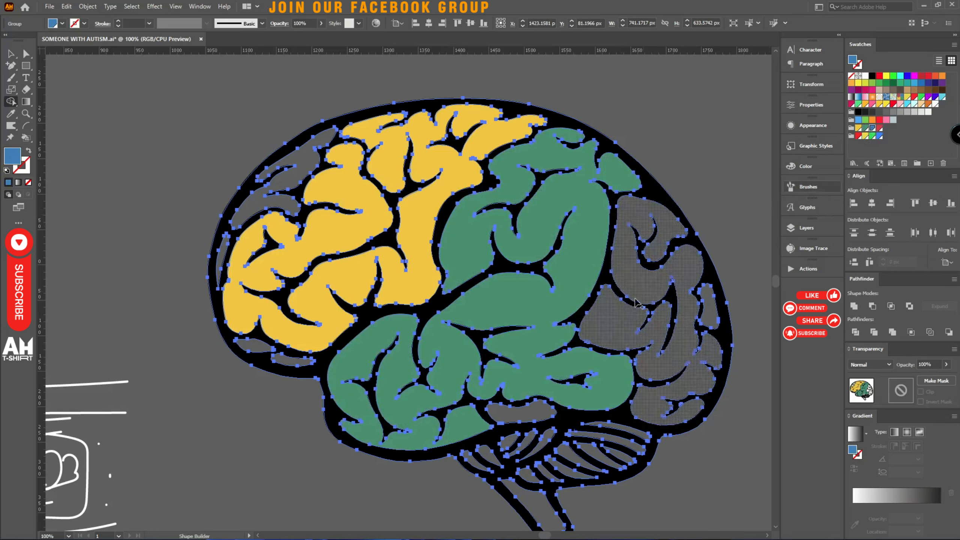
{"action": "left_click", "coordinate": [615, 324]}
{"action": "left_click", "coordinate": [879, 128]}
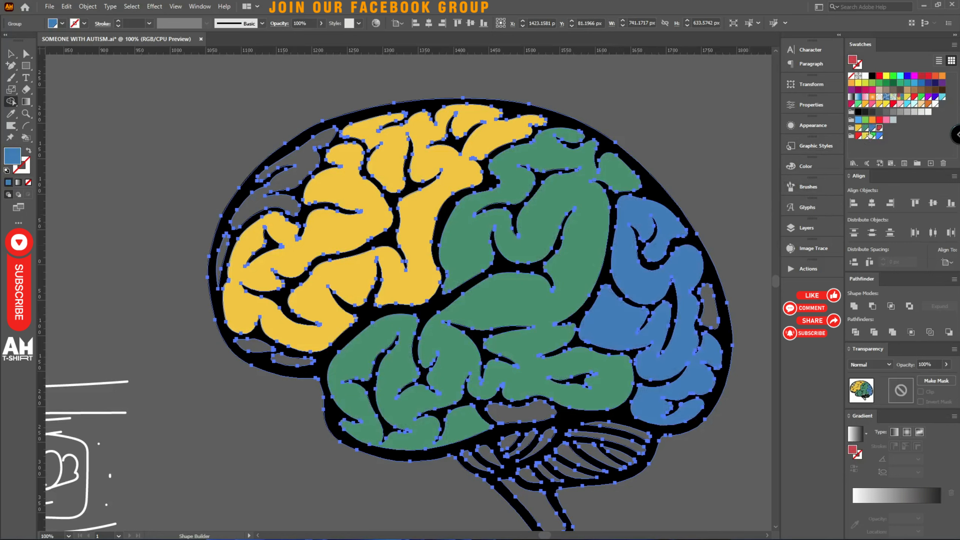
{"action": "left_click", "coordinate": [708, 306]}
Undo all brain colour fills back to the plain black outline and deselect the brain.
{"action": "key", "text": "ctrl+z"}
{"action": "key", "text": "ctrl+z"}
{"action": "key", "text": "ctrl+z"}
{"action": "key", "text": "ctrl+z"}
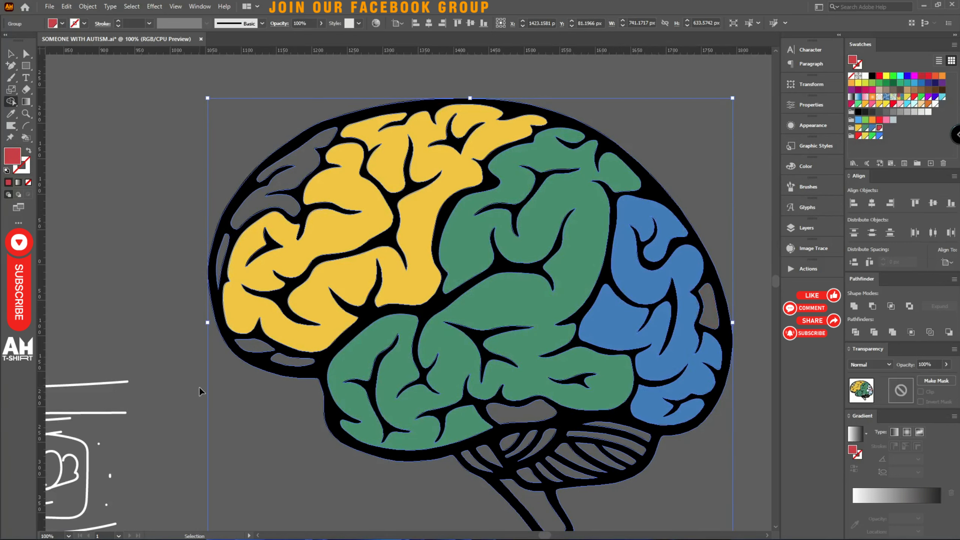
{"action": "key", "text": "v"}
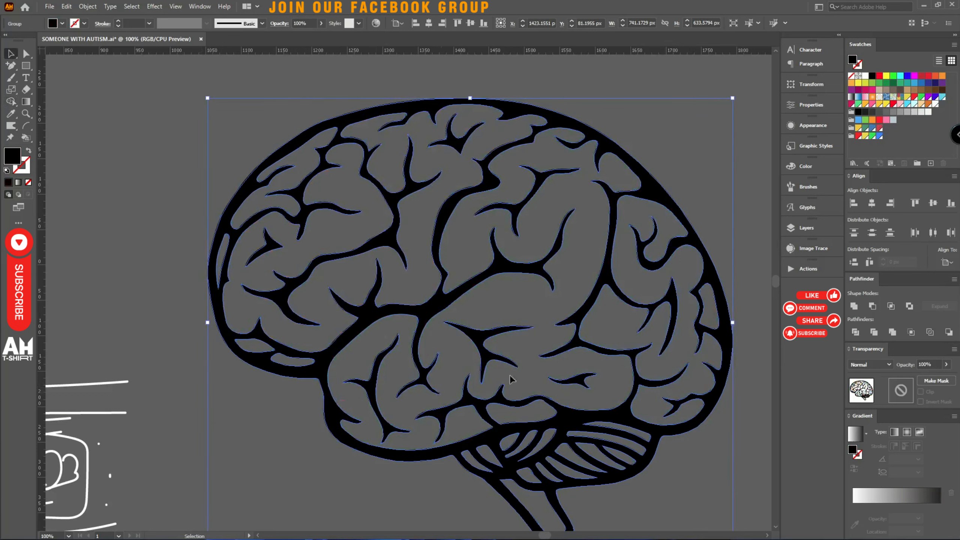
{"action": "key", "text": "ctrl+shift+a"}
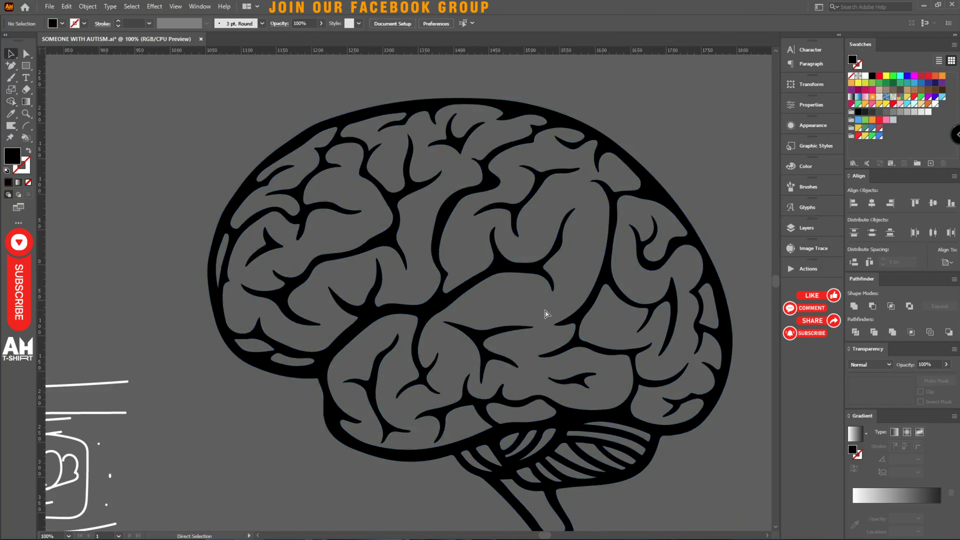
Draw a black Pencil shape about 32 by 75 px, bridging the gap between the central fold line's tip and the rear fold line below it.
{"action": "scroll", "coordinate": [547, 314], "scroll_direction": "up", "scroll_amount": 3}
{"action": "key", "text": "n"}
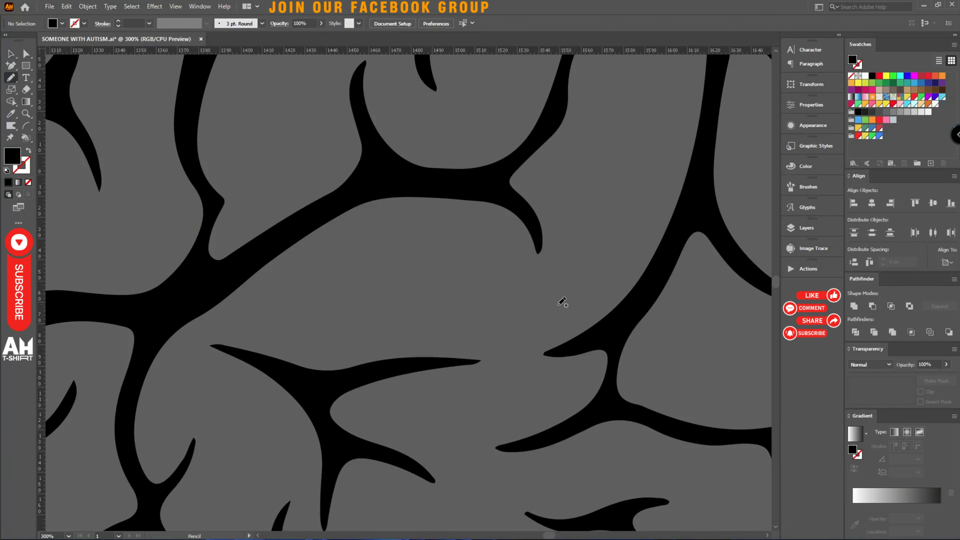
{"action": "scroll", "coordinate": [561, 300], "scroll_direction": "up", "scroll_amount": 2}
{"action": "left_click_drag", "start_coordinate": [460, 198], "coordinate": [314, 148]}
{"action": "left_click_drag", "start_coordinate": [295, 108], "coordinate": [337, 175]}
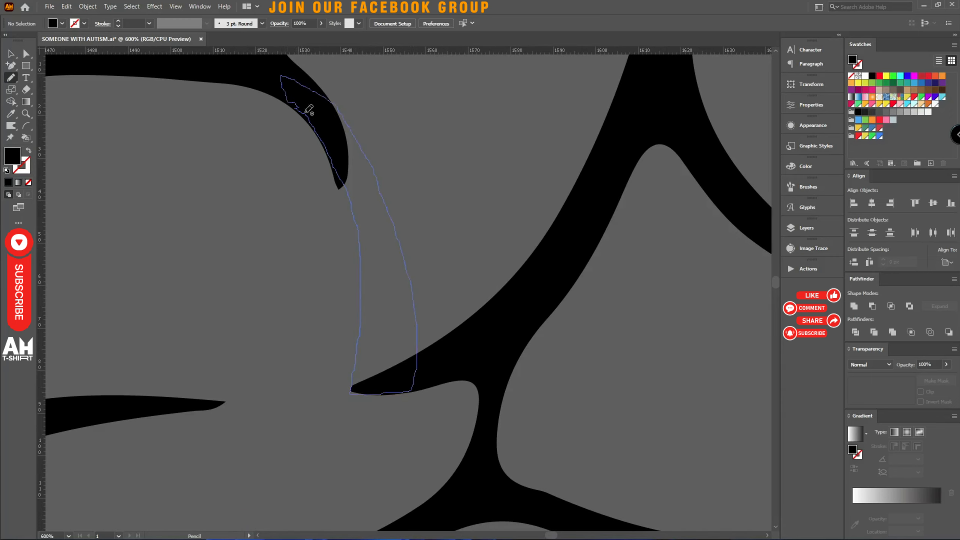
{"action": "left_click_drag", "start_coordinate": [305, 113], "coordinate": [306, 115]}
Draw another black Pencil shape about 17 by 82 px, joining the front fold line's tip to the thick dividing line beneath it.
{"action": "scroll", "coordinate": [546, 217], "scroll_direction": "down", "scroll_amount": 4}
{"action": "left_click_drag", "start_coordinate": [364, 272], "coordinate": [477, 425]}
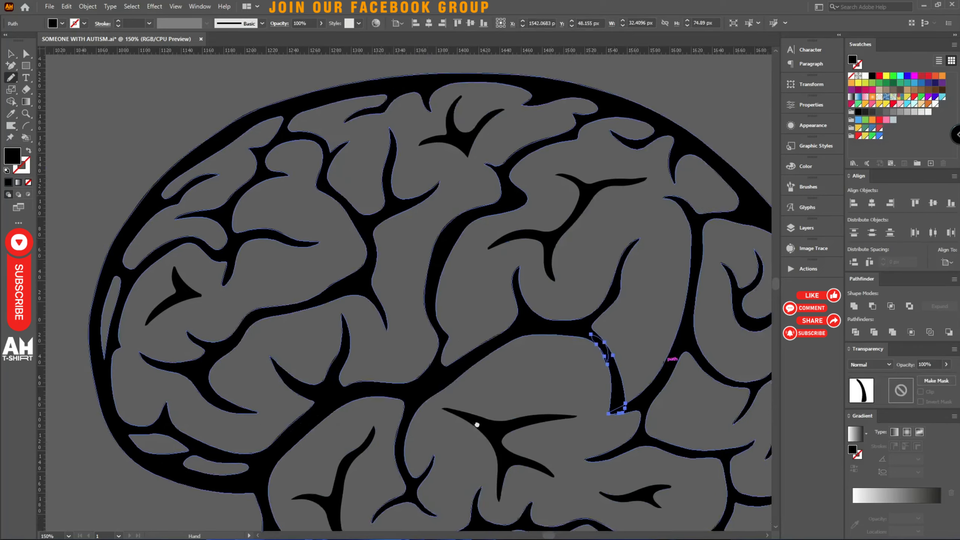
{"action": "scroll", "coordinate": [460, 349], "scroll_direction": "down", "scroll_amount": 1}
{"action": "scroll", "coordinate": [475, 365], "scroll_direction": "up", "scroll_amount": 4}
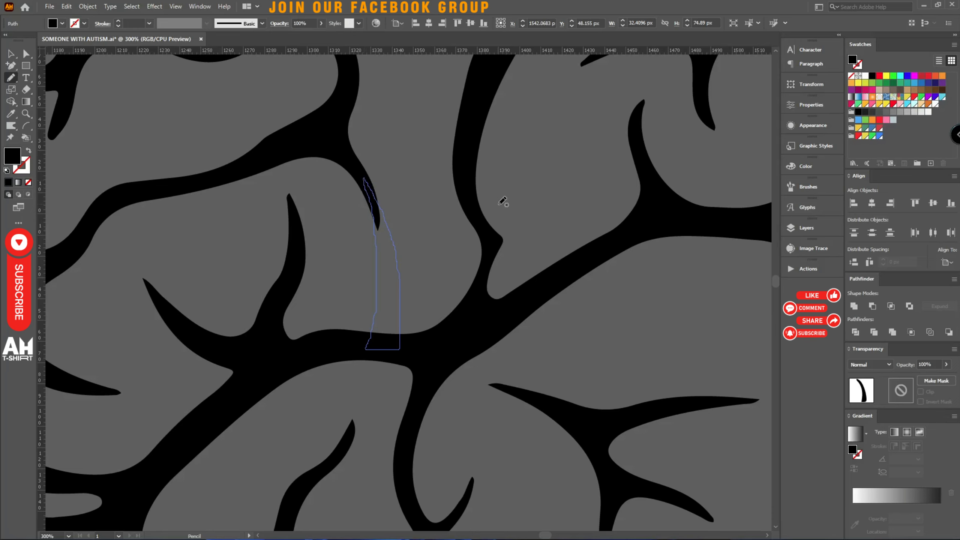
{"action": "scroll", "coordinate": [503, 208], "scroll_direction": "down", "scroll_amount": 4}
{"action": "left_click_drag", "start_coordinate": [567, 310], "coordinate": [472, 291]}
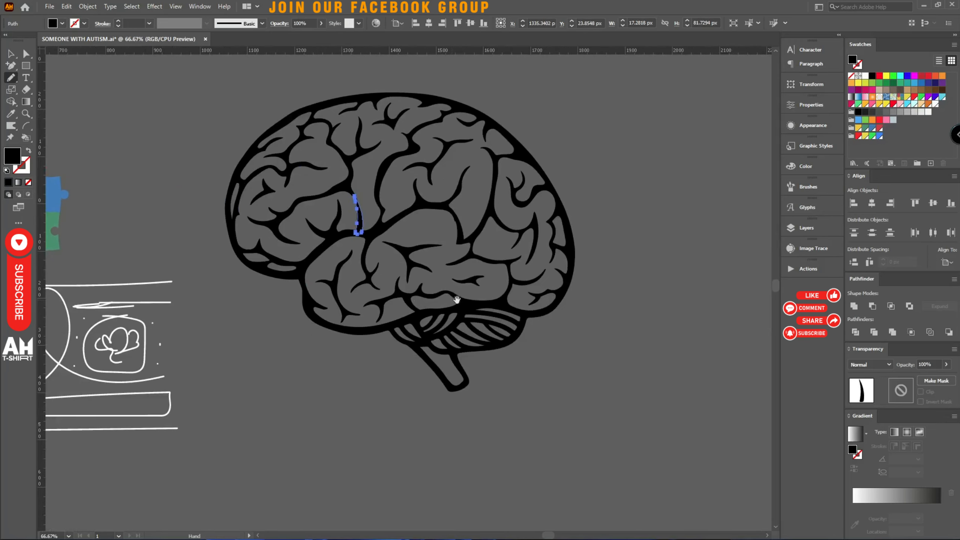
Select the brain with both Pencil bridges and unite them into one shape.
{"action": "scroll", "coordinate": [453, 295], "scroll_direction": "up", "scroll_amount": 3}
{"action": "scroll", "coordinate": [449, 295], "scroll_direction": "down", "scroll_amount": 3}
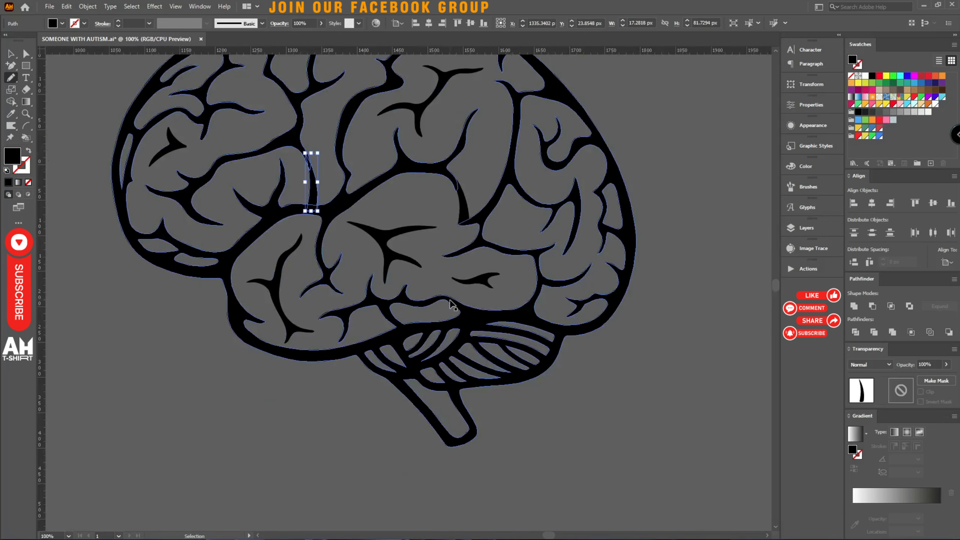
{"action": "left_click_drag", "start_coordinate": [671, 450], "coordinate": [336, 176]}
{"action": "left_click", "coordinate": [852, 309]}
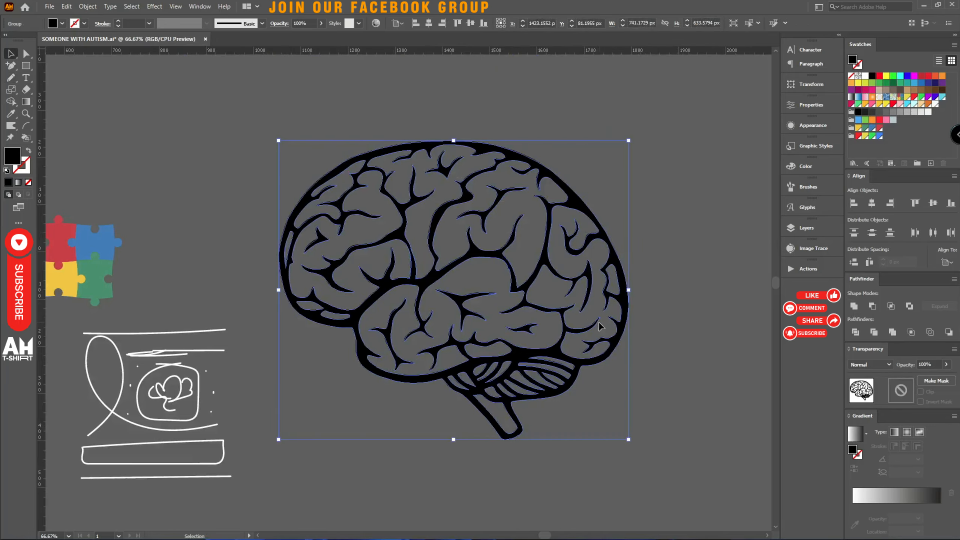
Fill the narrow folds along the brain's upper front edge with the puzzle group's yellow using Shape Builder.
{"action": "key", "text": "shift+m"}
{"action": "key", "text": "ctrl+equal"}
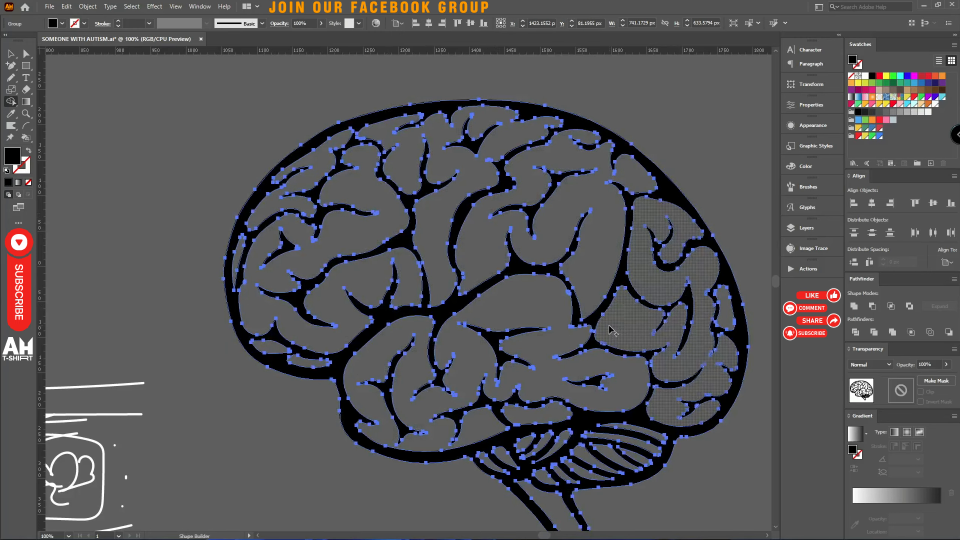
{"action": "left_click", "coordinate": [858, 129]}
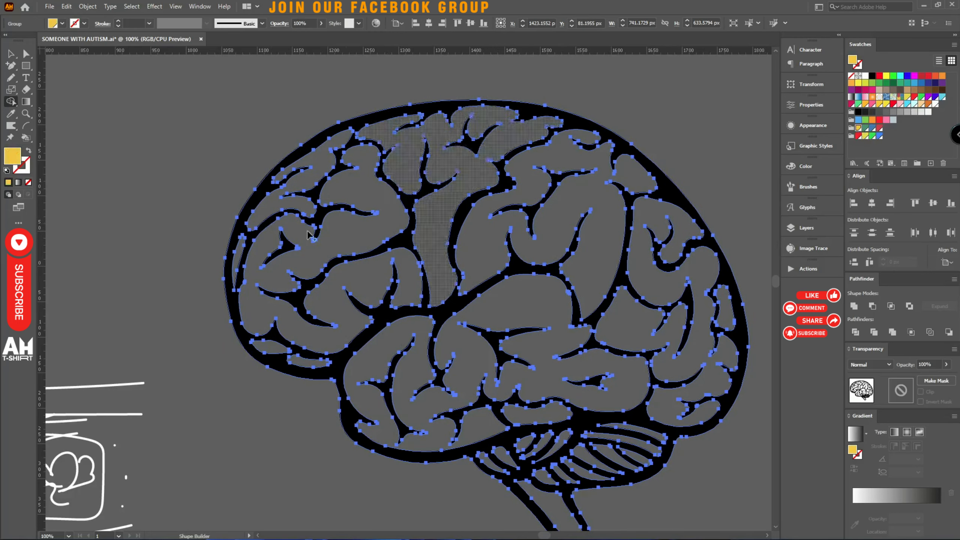
{"action": "left_click", "coordinate": [243, 258]}
{"action": "left_click", "coordinate": [287, 204]}
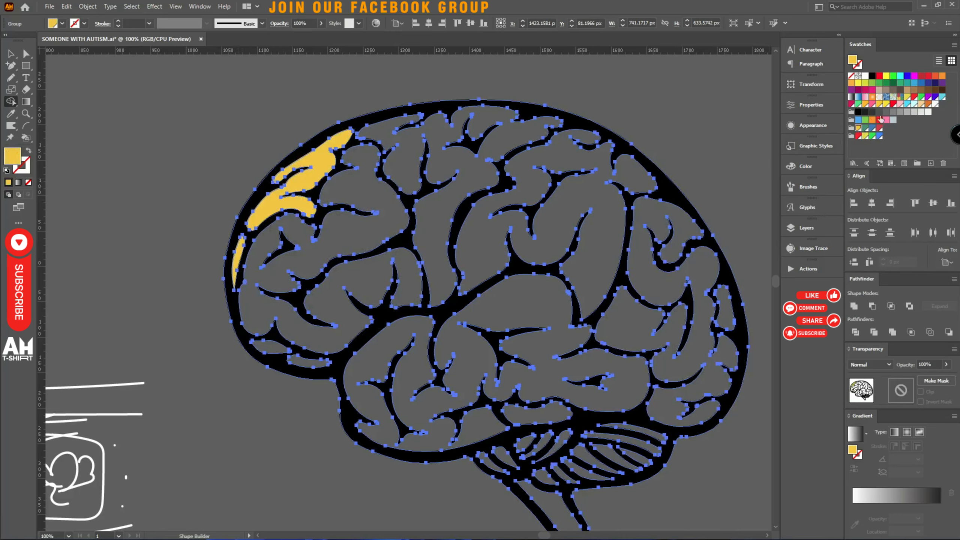
Fill the large front folds with the puzzle group's green and the adjacent upper middle folds with its blue.
{"action": "left_click", "coordinate": [865, 129]}
{"action": "left_click", "coordinate": [382, 204]}
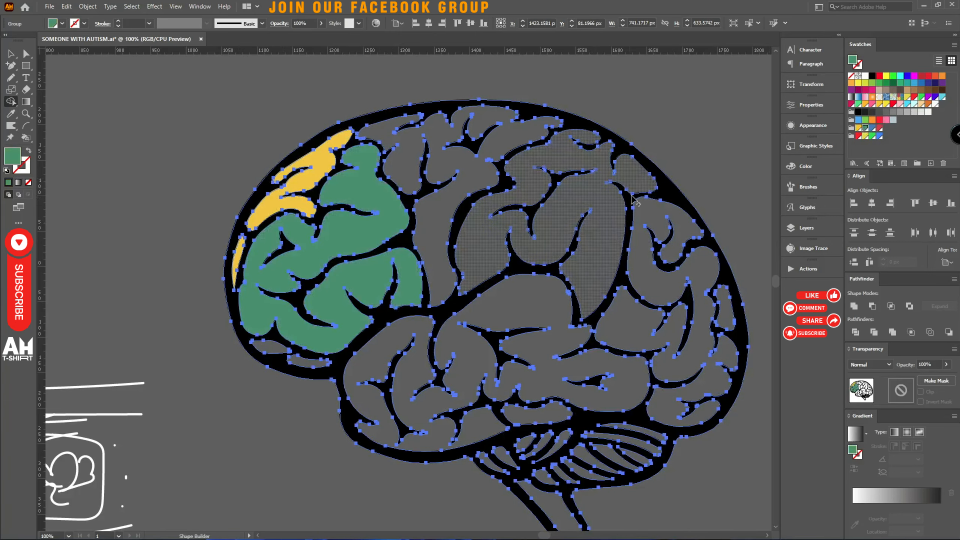
{"action": "left_click", "coordinate": [872, 128]}
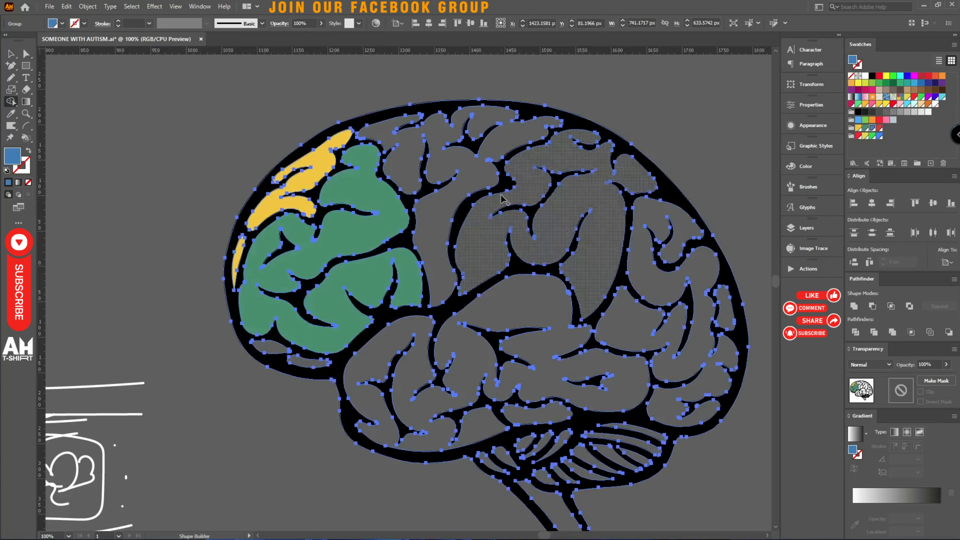
{"action": "left_click", "coordinate": [479, 174]}
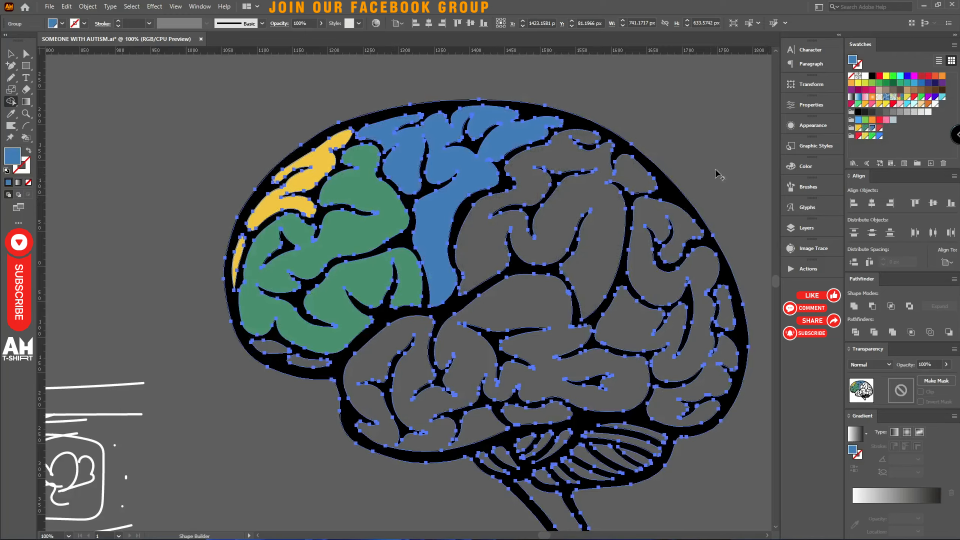
Fill the upper folds behind the blue section with the puzzle group's red.
{"action": "left_click", "coordinate": [878, 129]}
{"action": "left_click", "coordinate": [535, 237]}
{"action": "left_click_drag", "start_coordinate": [675, 227], "coordinate": [567, 176]}
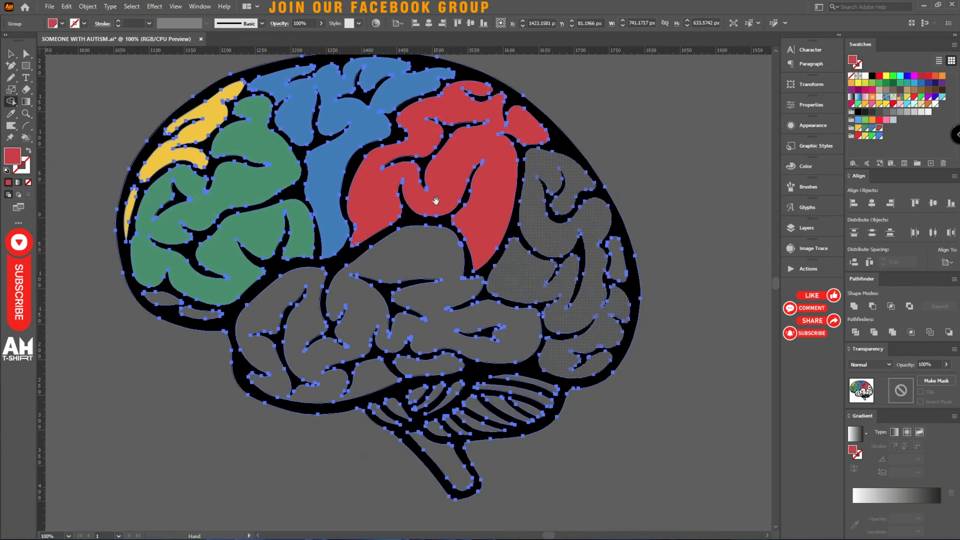
{"action": "scroll", "coordinate": [319, 174], "scroll_direction": "up", "scroll_amount": 2}
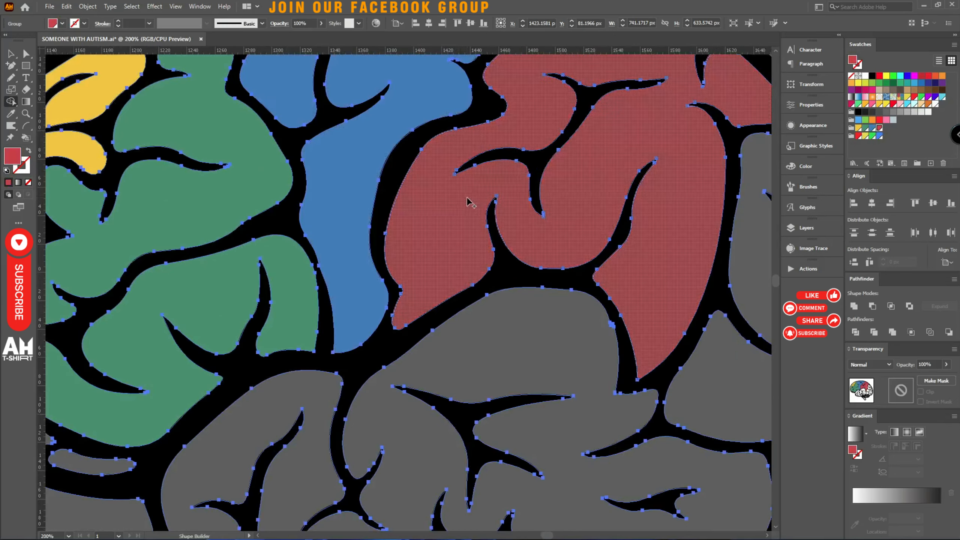
{"action": "scroll", "coordinate": [434, 306], "scroll_direction": "down", "scroll_amount": 2}
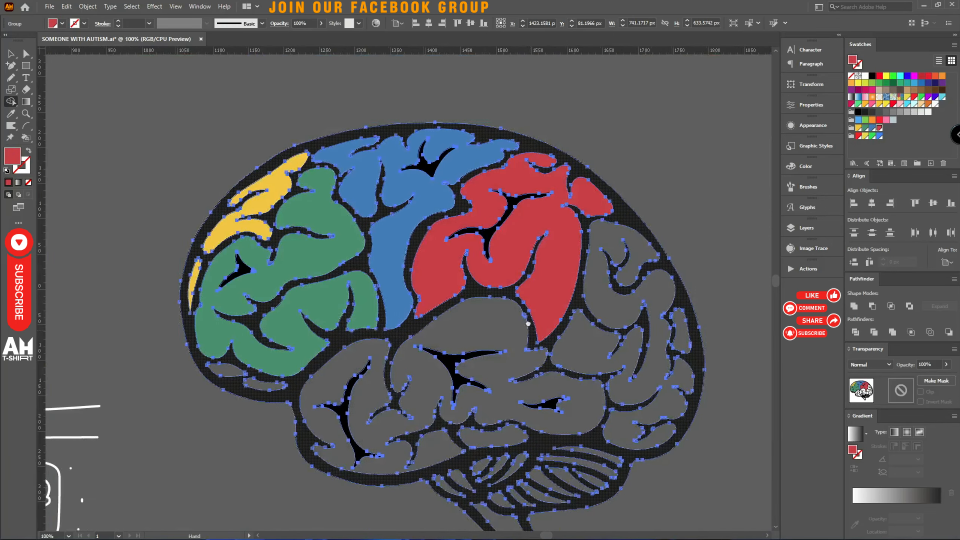
{"action": "left_click_drag", "start_coordinate": [528, 329], "coordinate": [507, 275]}
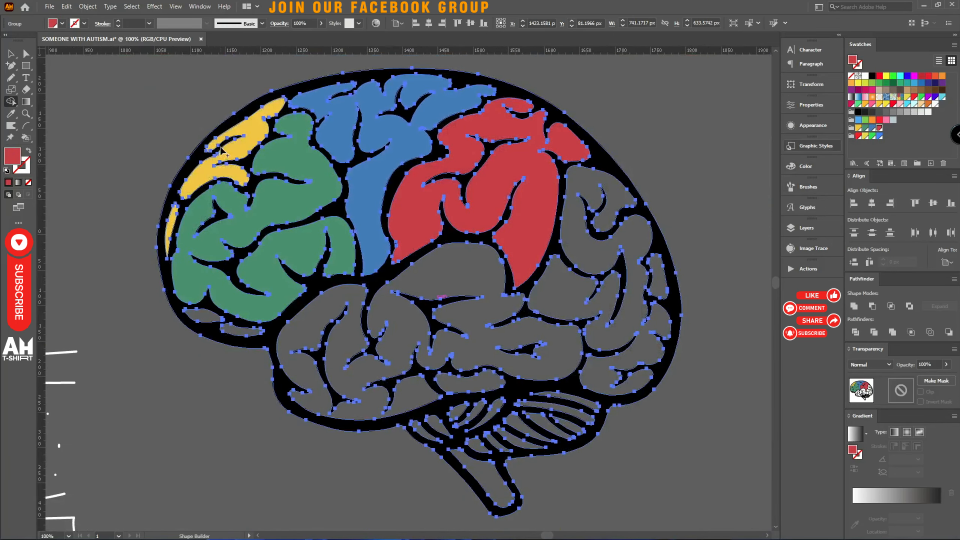
Fill the large lower folds, including the small one beneath them, yellow and the rear folds green.
{"action": "left_click", "coordinate": [858, 128]}
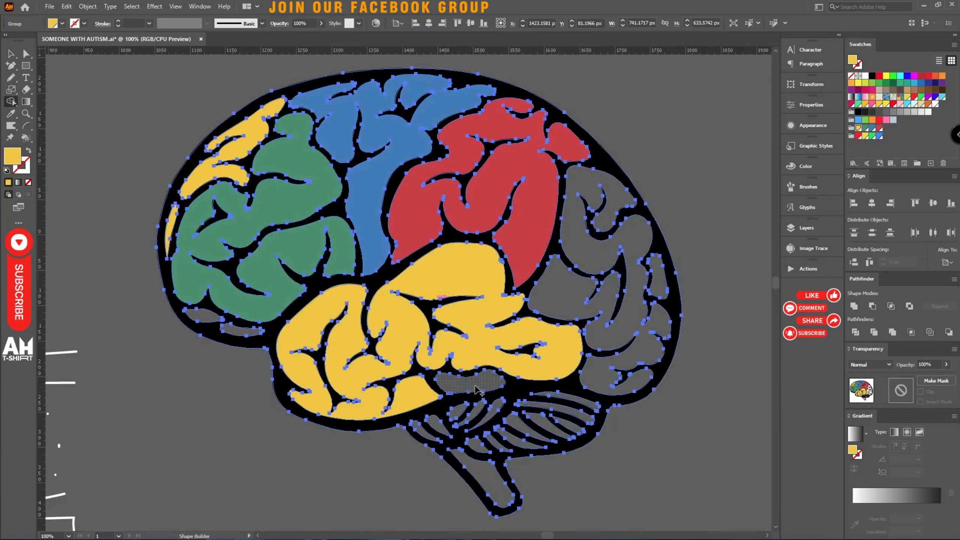
{"action": "left_click_drag", "start_coordinate": [689, 391], "coordinate": [636, 372]}
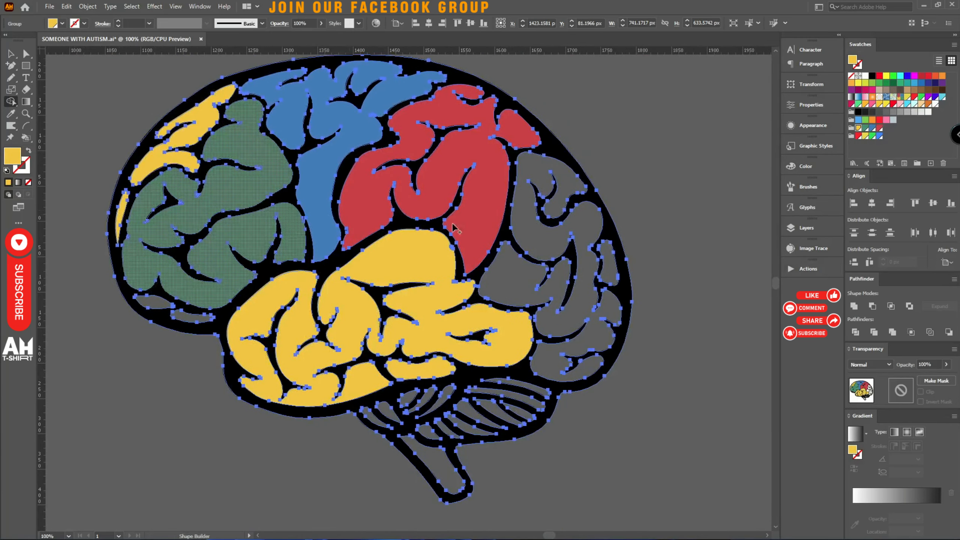
{"action": "left_click", "coordinate": [865, 128]}
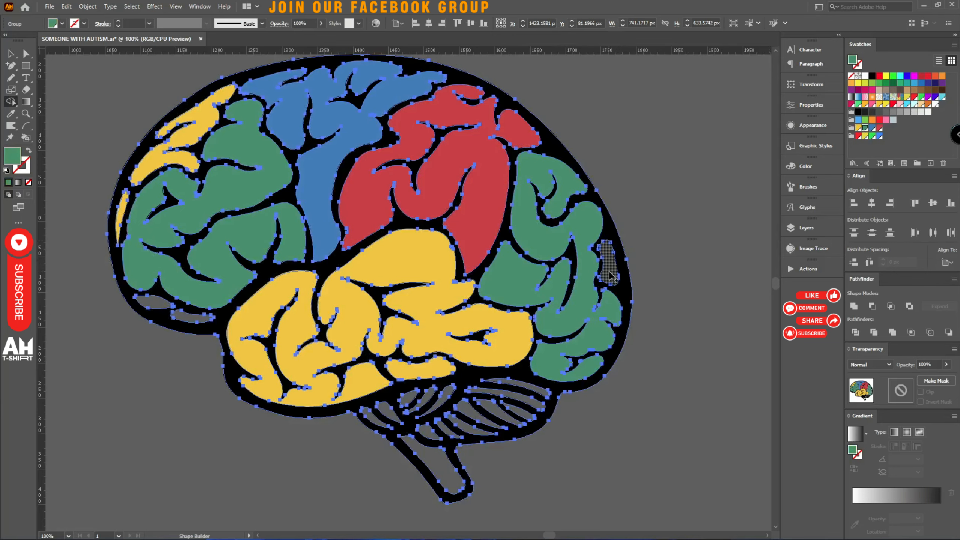
Fill the small isolated fold on the brain's rear edge blue and check the whole illustration.
{"action": "left_click", "coordinate": [872, 127]}
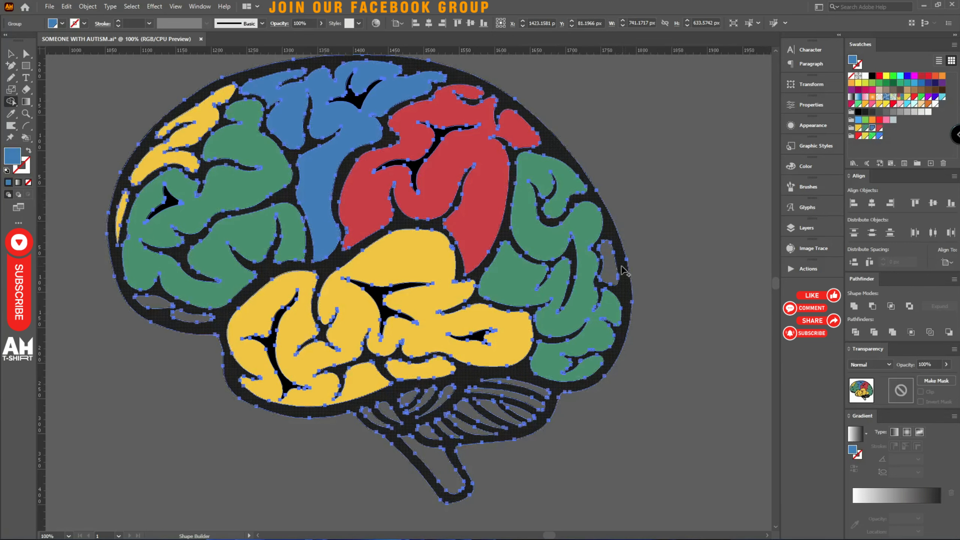
{"action": "key", "text": "v"}
{"action": "key", "text": "ctrl+minus"}
{"action": "key", "text": "ctrl+plus"}
{"action": "key", "text": "ctrl+plus"}
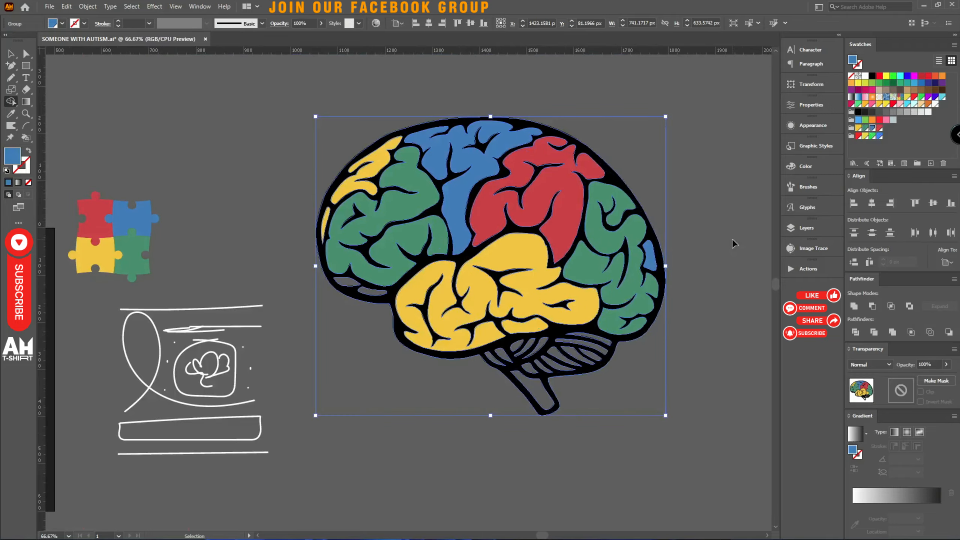
Recolour the small isolated fold on the brain's rear edge with the puzzle group's yellow using Shape Builder.
{"action": "key", "text": "shift+m"}
{"action": "left_click", "coordinate": [858, 128]}
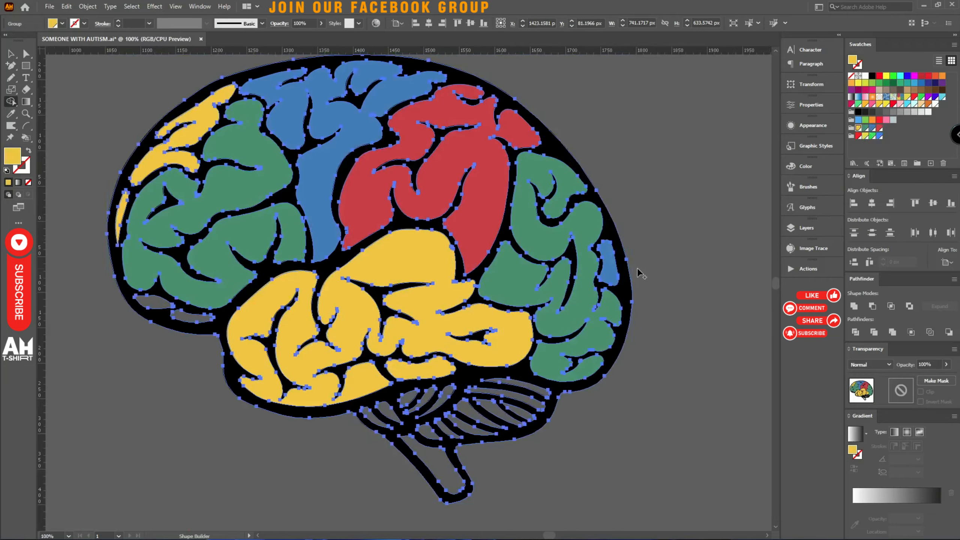
{"action": "left_click", "coordinate": [613, 271]}
Fill the five front stripes of the cerebellum with the puzzle group's red.
{"action": "scroll", "coordinate": [389, 163], "scroll_direction": "up", "scroll_amount": 2}
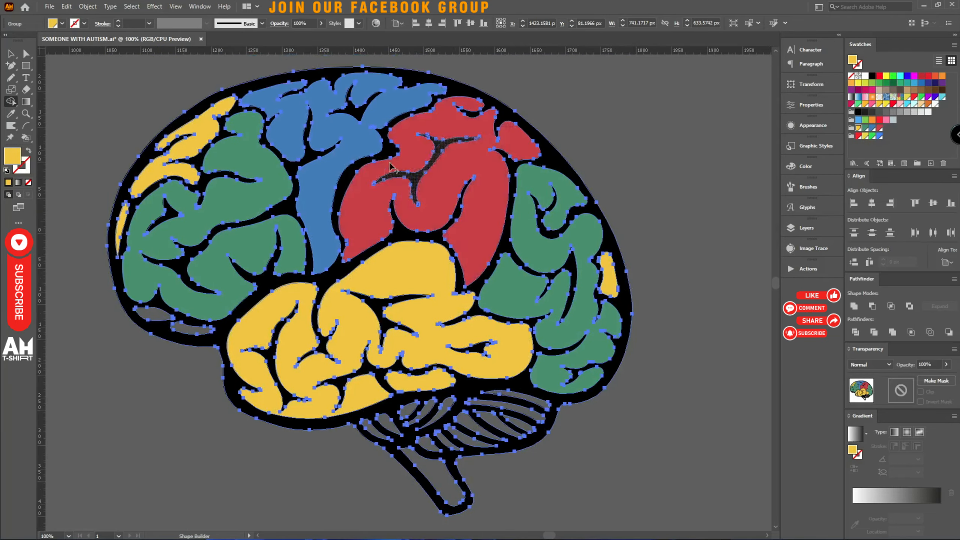
{"action": "scroll", "coordinate": [472, 416], "scroll_direction": "down", "scroll_amount": 1}
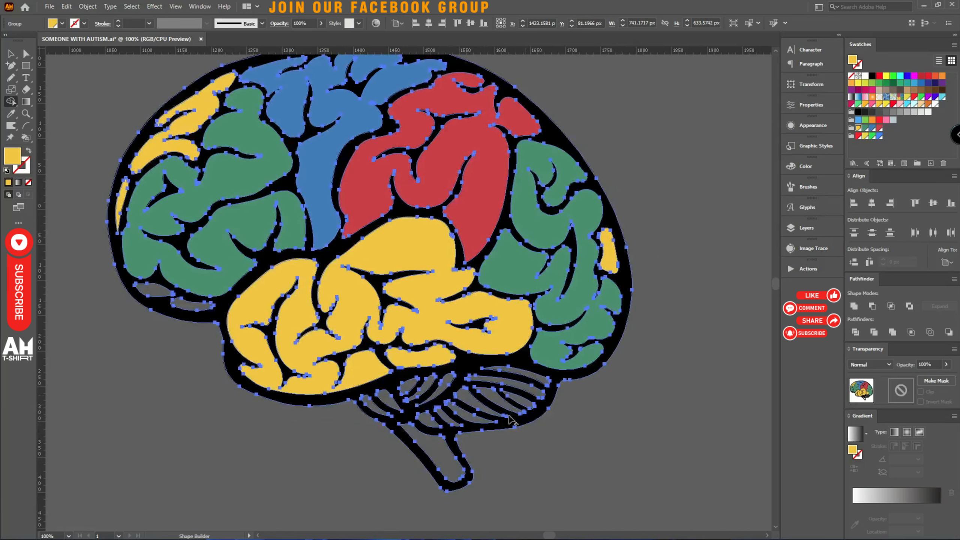
{"action": "left_click", "coordinate": [879, 129]}
{"action": "scroll", "coordinate": [392, 419], "scroll_direction": "up", "scroll_amount": 2}
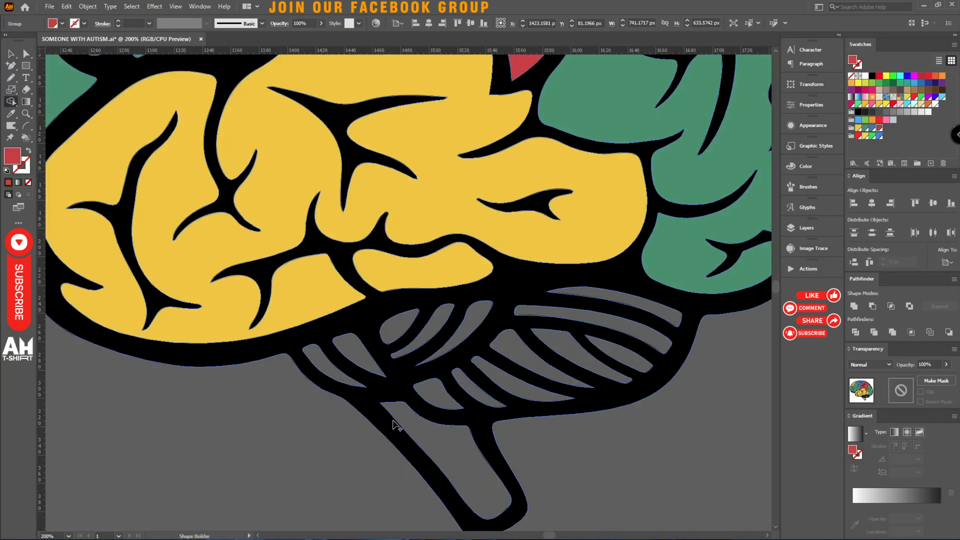
{"action": "left_click", "coordinate": [329, 368]}
{"action": "left_click", "coordinate": [357, 353]}
{"action": "left_click", "coordinate": [399, 326]}
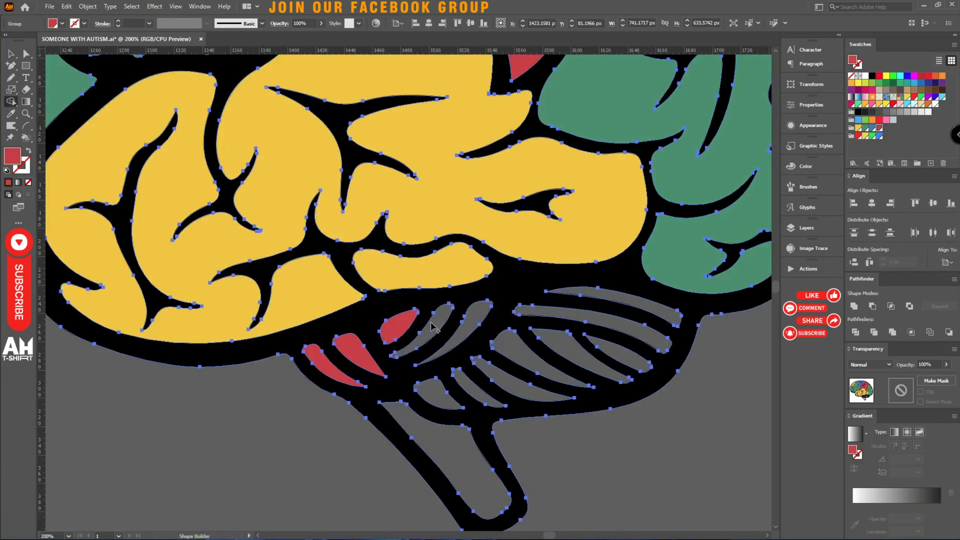
{"action": "left_click", "coordinate": [435, 328]}
{"action": "left_click", "coordinate": [481, 322]}
Fill the remaining lower and rear stripes of the cerebellum with the same red.
{"action": "left_click", "coordinate": [440, 395]}
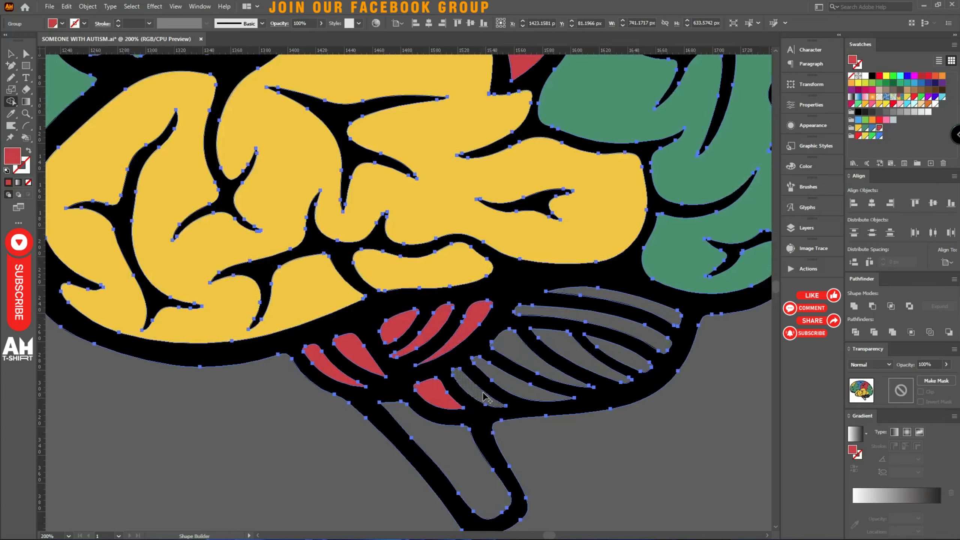
{"action": "left_click", "coordinate": [521, 381]}
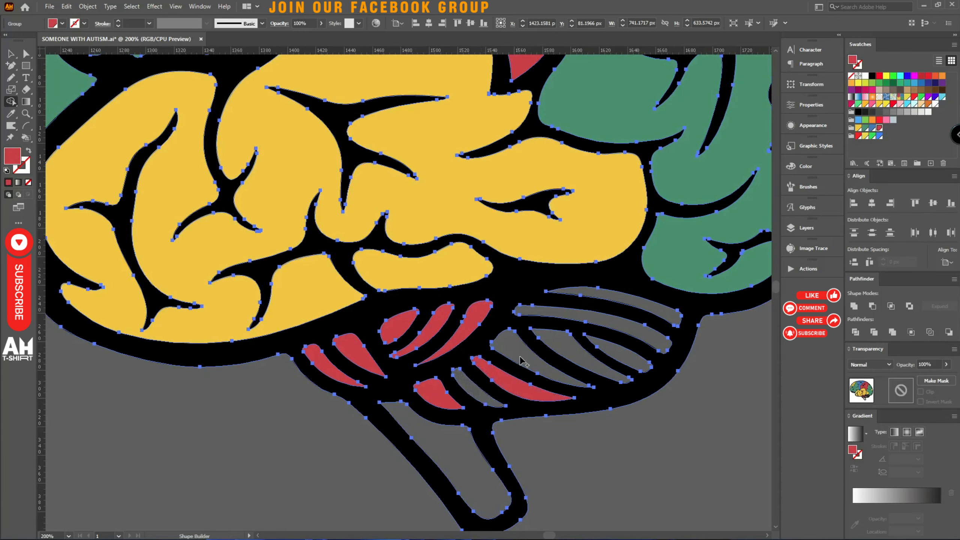
{"action": "left_click", "coordinate": [563, 354]}
{"action": "left_click", "coordinate": [589, 357]}
{"action": "left_click", "coordinate": [616, 352]}
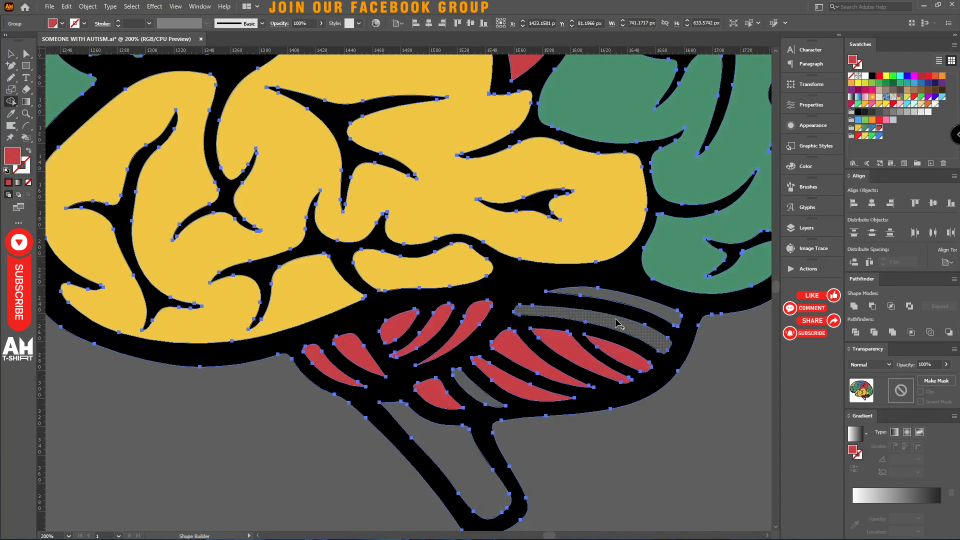
{"action": "left_click", "coordinate": [618, 322]}
{"action": "left_click", "coordinate": [621, 301]}
{"action": "scroll", "coordinate": [527, 318], "scroll_direction": "down", "scroll_amount": 2}
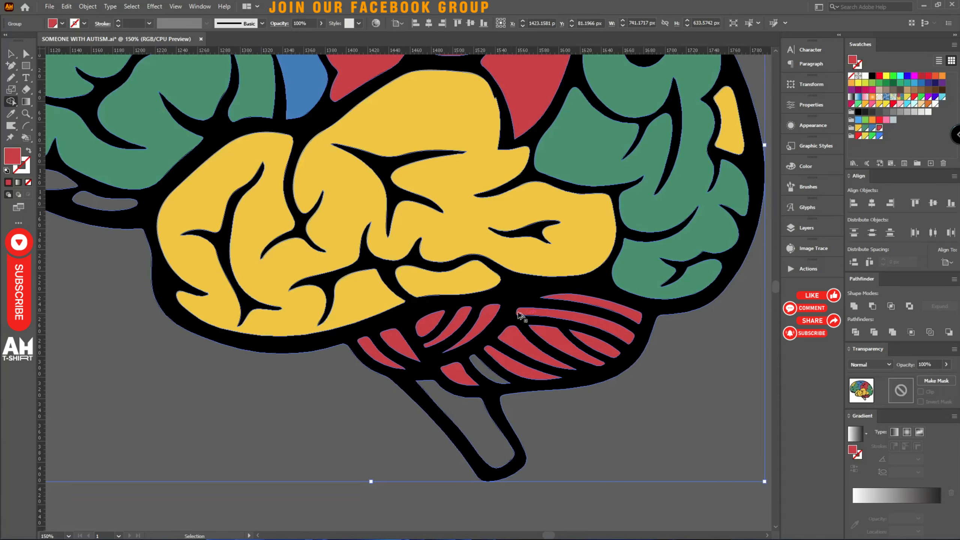
{"action": "scroll", "coordinate": [493, 376], "scroll_direction": "up", "scroll_amount": 1}
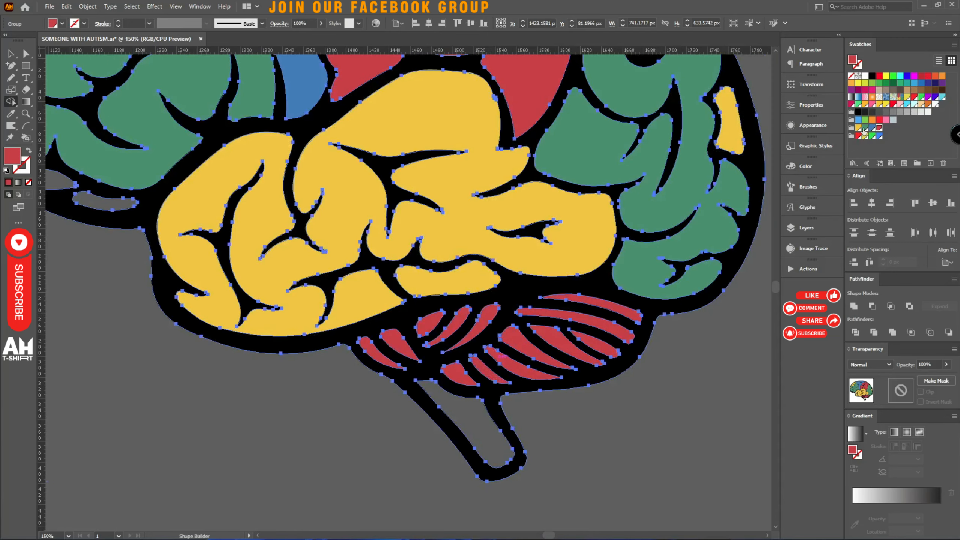
Fill the brainstem with the puzzle group's yellow using Shape Builder and deselect the illustration.
{"action": "left_click", "coordinate": [858, 128]}
{"action": "left_click", "coordinate": [444, 427]}
{"action": "scroll", "coordinate": [587, 397], "scroll_direction": "down", "scroll_amount": 2}
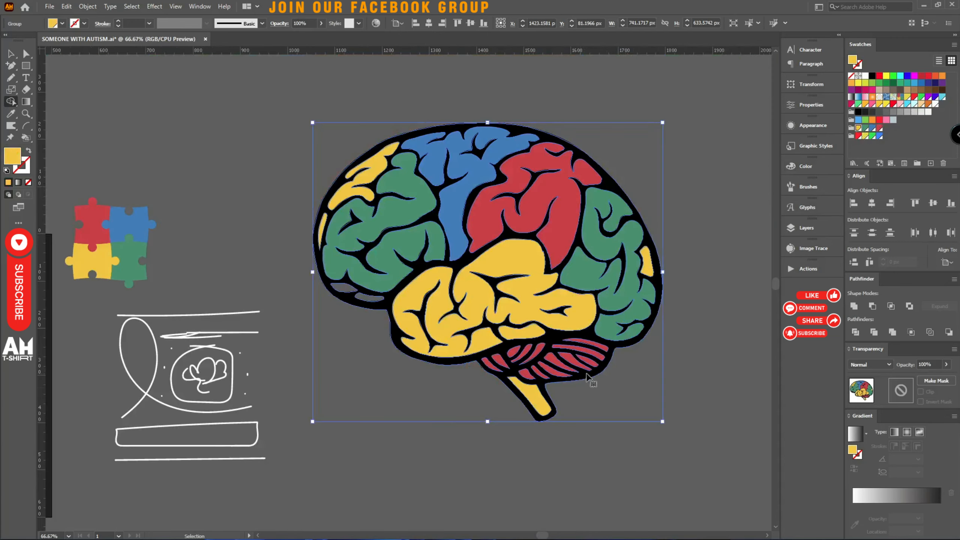
{"action": "key", "text": "v"}
{"action": "left_click", "coordinate": [716, 365]}
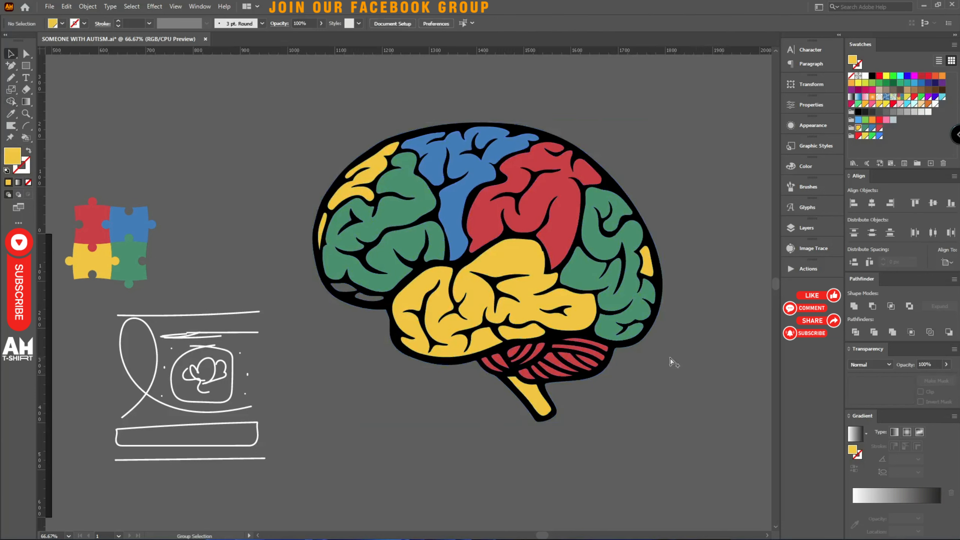
Fill the two small empty folds on the brain's lower front edge with the puzzle group's red.
{"action": "scroll", "coordinate": [368, 276], "scroll_direction": "up", "scroll_amount": 4}
{"action": "left_click", "coordinate": [400, 367]}
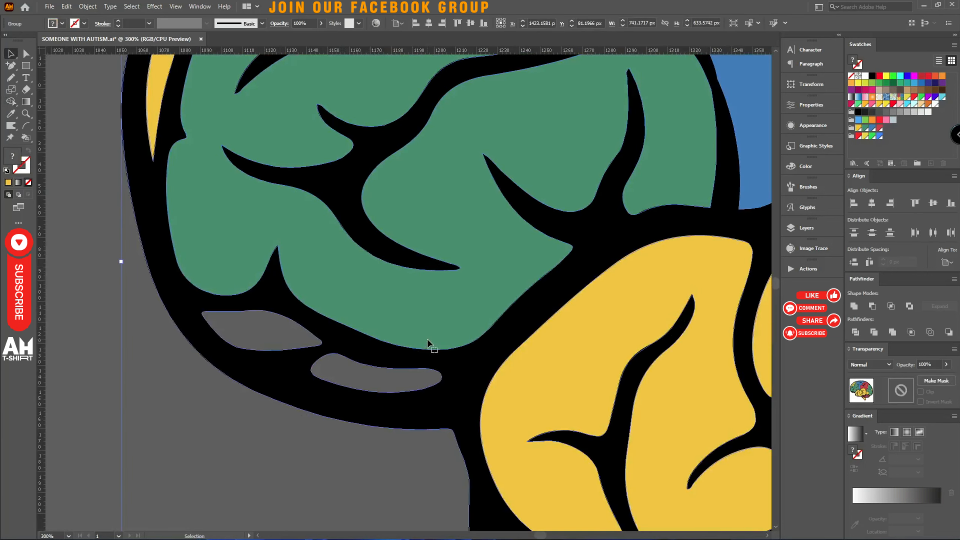
{"action": "key", "text": "shift+m"}
{"action": "key", "text": "Right"}
{"action": "key", "text": "Right"}
{"action": "key", "text": "Right"}
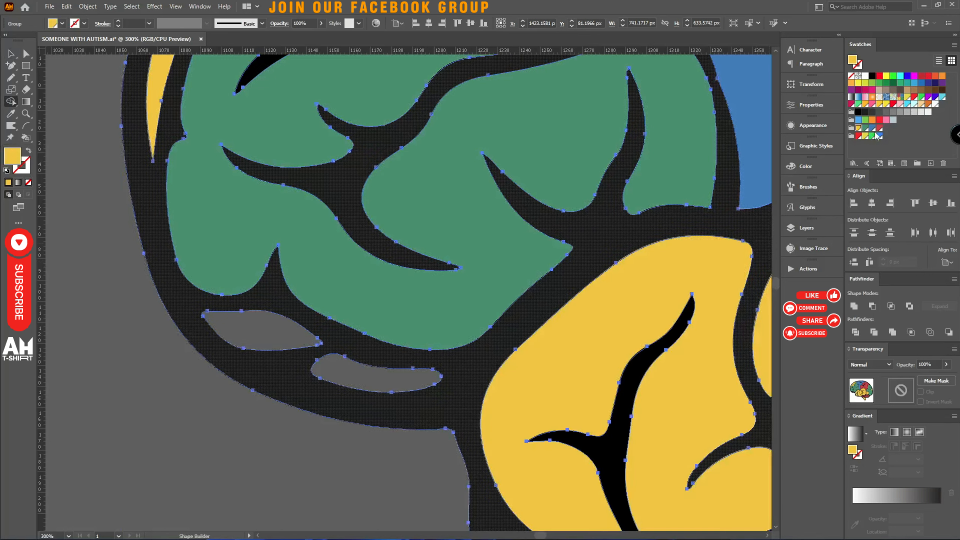
{"action": "left_click", "coordinate": [382, 383]}
{"action": "left_click", "coordinate": [257, 332]}
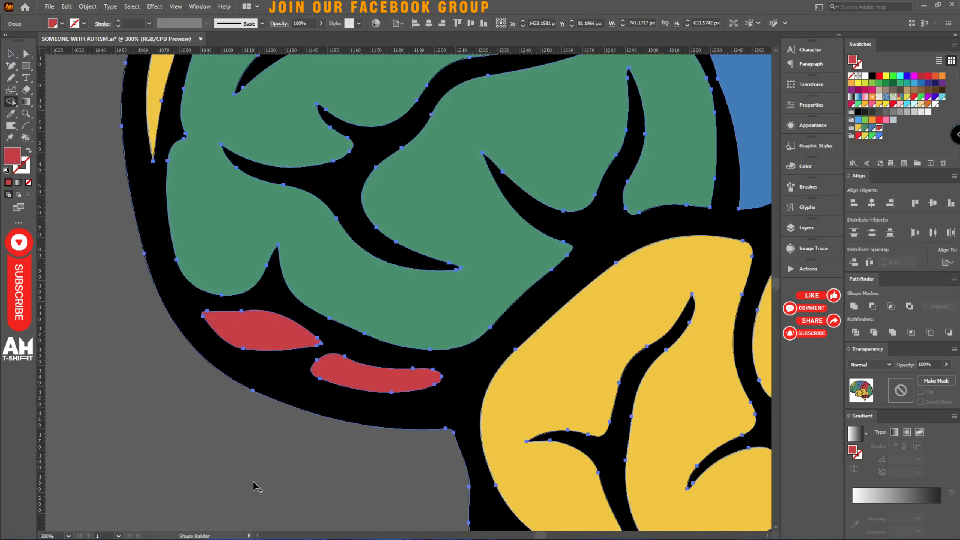
{"action": "key", "text": "v"}
{"action": "left_click", "coordinate": [246, 444]}
Isolate the brain group, select its black outline with the Magic Wand, delete it and exit isolation.
{"action": "key", "text": "ctrl+minus"}
{"action": "key", "text": "ctrl+minus"}
{"action": "key", "text": "ctrl+minus"}
{"action": "key", "text": "ctrl+minus"}
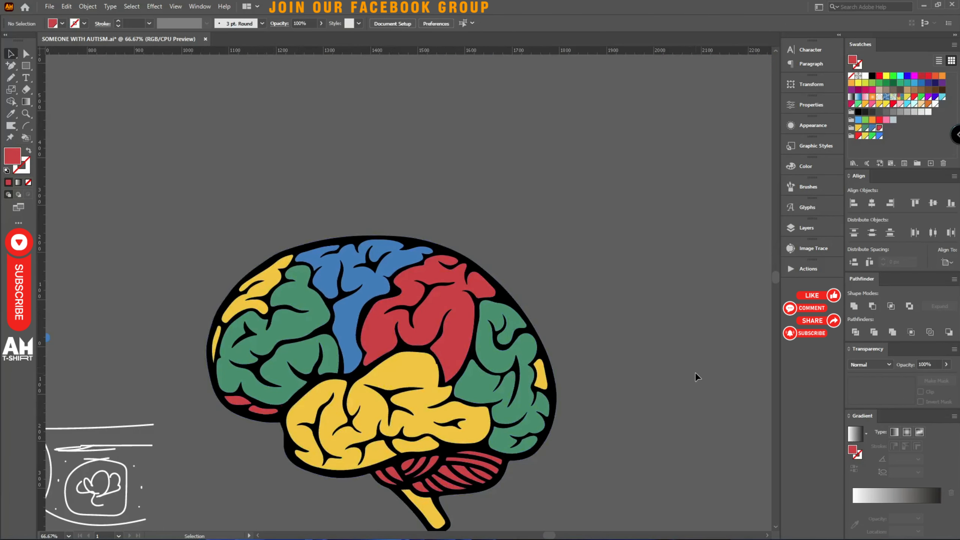
{"action": "key", "text": "ctrl+minus"}
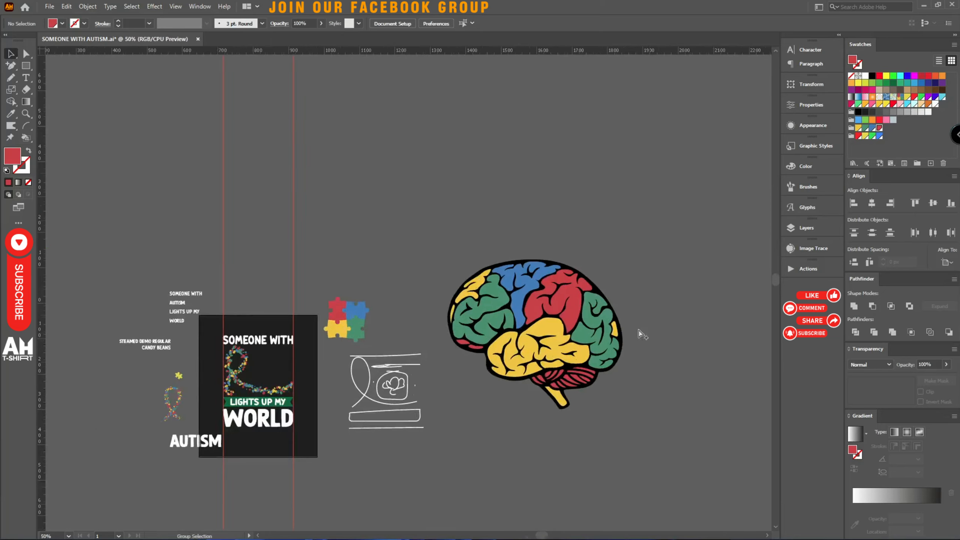
{"action": "scroll", "coordinate": [642, 334], "scroll_direction": "up", "scroll_amount": 2}
{"action": "left_click_drag", "start_coordinate": [566, 307], "coordinate": [618, 290]}
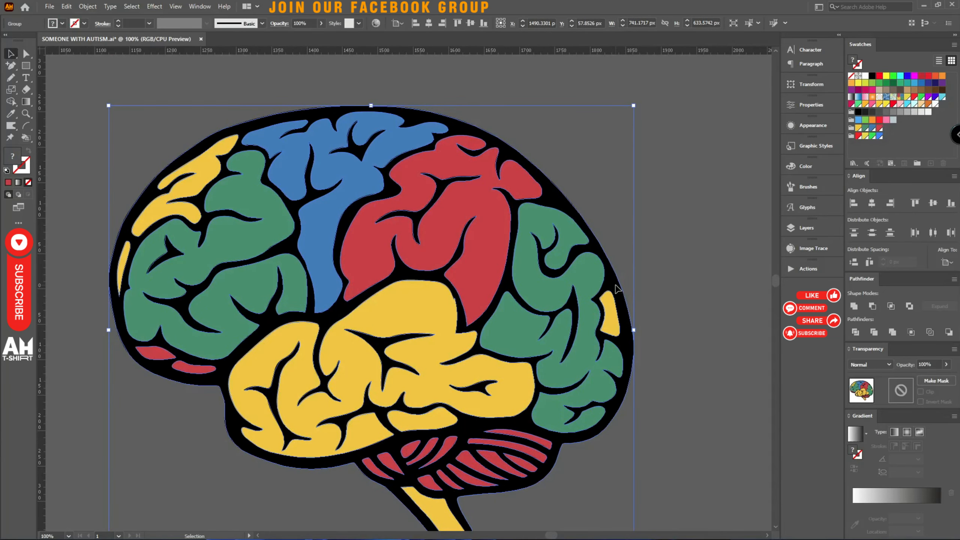
{"action": "double_click", "coordinate": [618, 290]}
{"action": "left_click", "coordinate": [618, 287]}
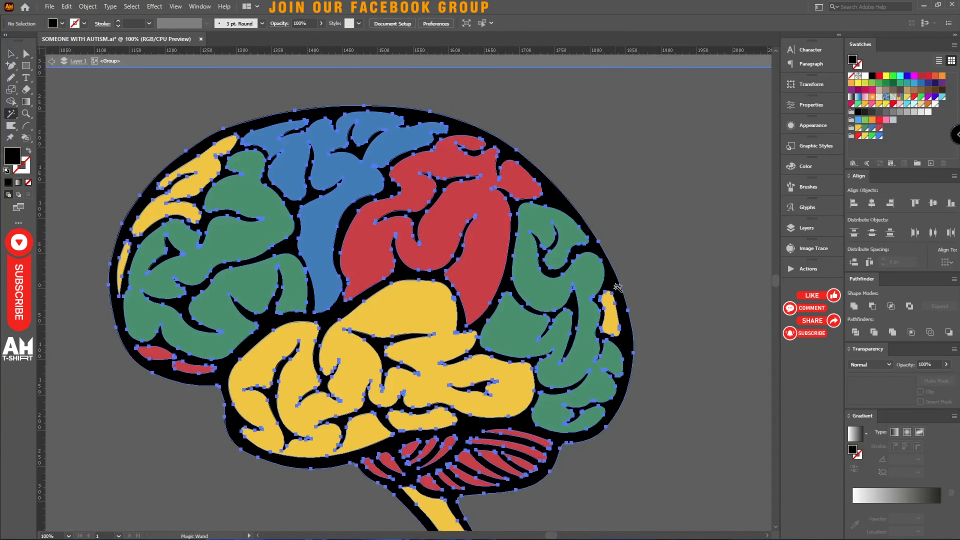
{"action": "key", "text": "Delete"}
{"action": "key", "text": "v"}
{"action": "key", "text": "Escape"}
Move the brain onto the T-shirt artboard and scale it down to about 103 × 88 px beside the puzzle ribbon.
{"action": "scroll", "coordinate": [604, 281], "scroll_direction": "down", "scroll_amount": 7}
{"action": "scroll", "coordinate": [604, 280], "scroll_direction": "up", "scroll_amount": 5}
{"action": "left_click_drag", "start_coordinate": [609, 268], "coordinate": [205, 324]}
{"action": "left_click_drag", "start_coordinate": [189, 314], "coordinate": [311, 296]}
{"action": "scroll", "coordinate": [291, 293], "scroll_direction": "up", "scroll_amount": 2}
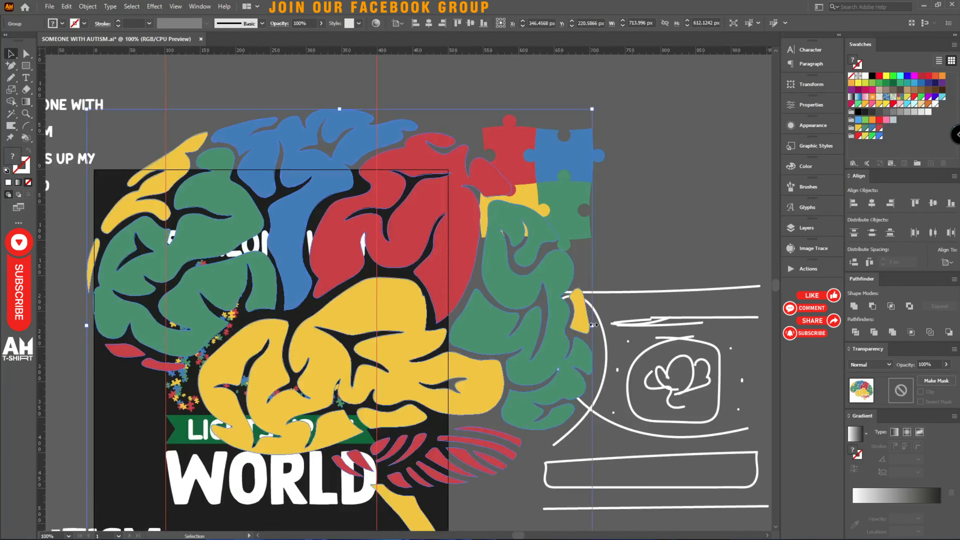
{"action": "left_click_drag", "start_coordinate": [593, 325], "coordinate": [376, 325]}
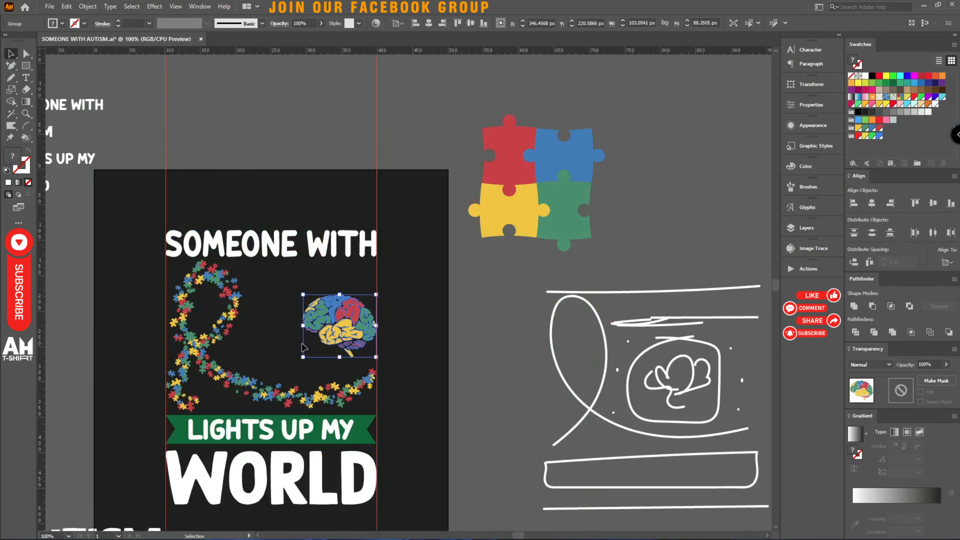
Enlarge the brain to about 183 × 157 px in the space enclosed by the ribbon and nudge it slightly up and left.
{"action": "scroll", "coordinate": [271, 342], "scroll_direction": "up", "scroll_amount": 2}
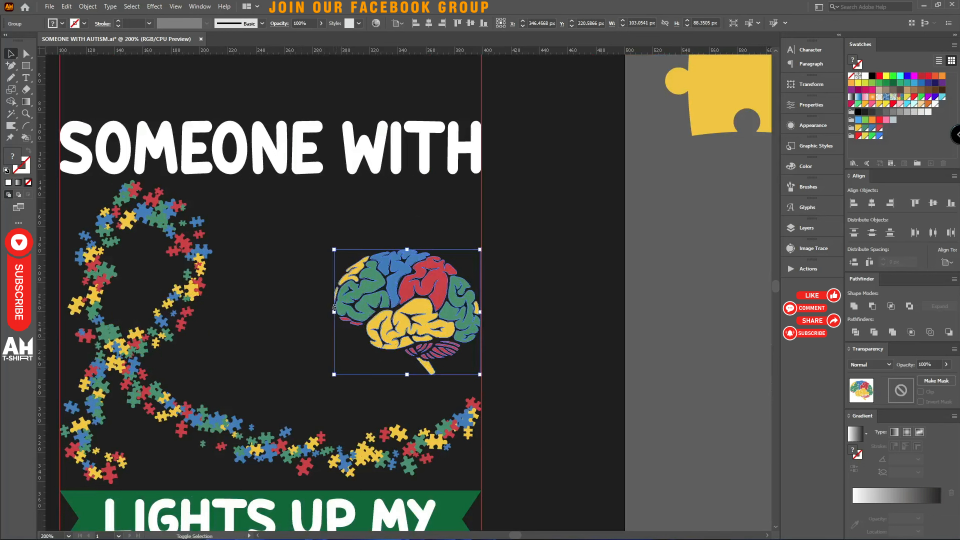
{"action": "left_click_drag", "start_coordinate": [333, 312], "coordinate": [229, 319]}
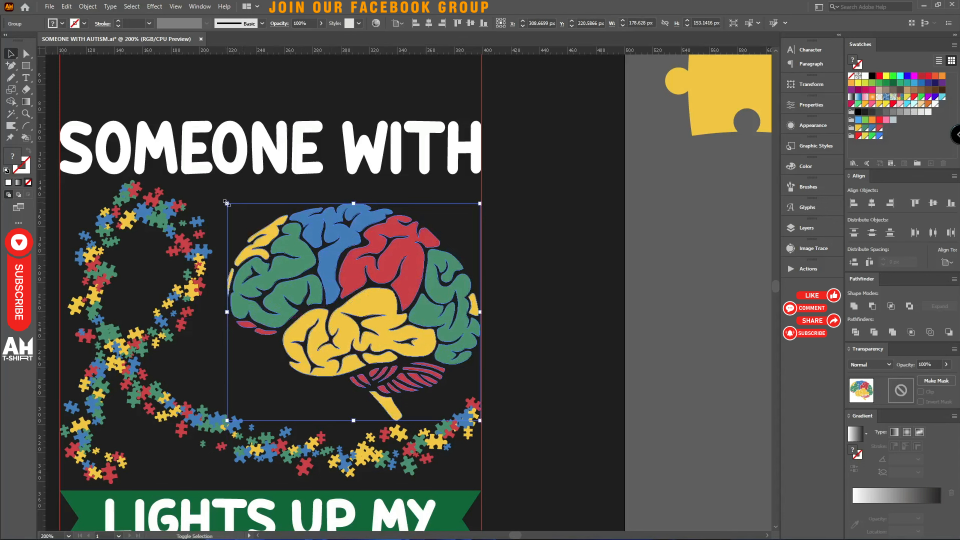
{"action": "left_click_drag", "start_coordinate": [226, 203], "coordinate": [219, 198]}
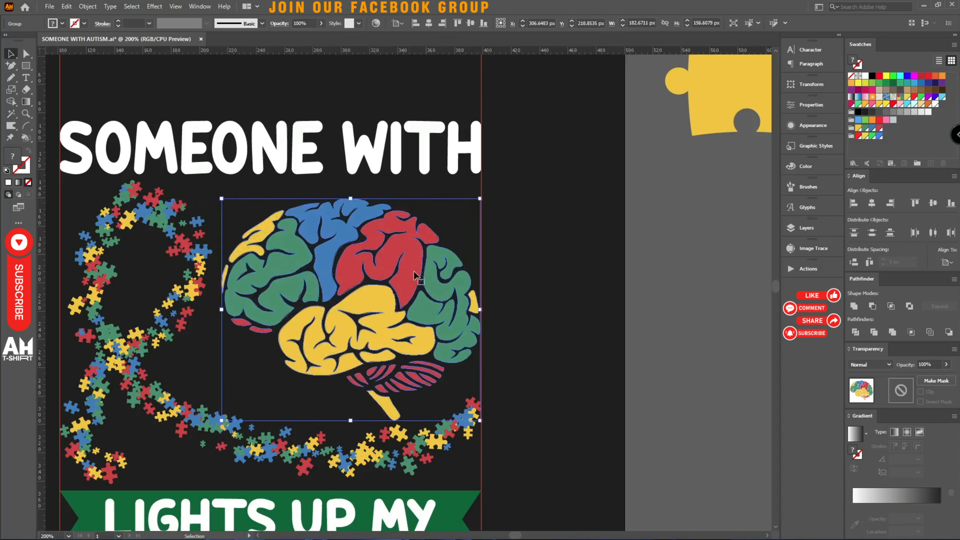
{"action": "key", "text": "Up"}
{"action": "key", "text": "Up"}
{"action": "key", "text": "Left"}
{"action": "key", "text": "Left"}
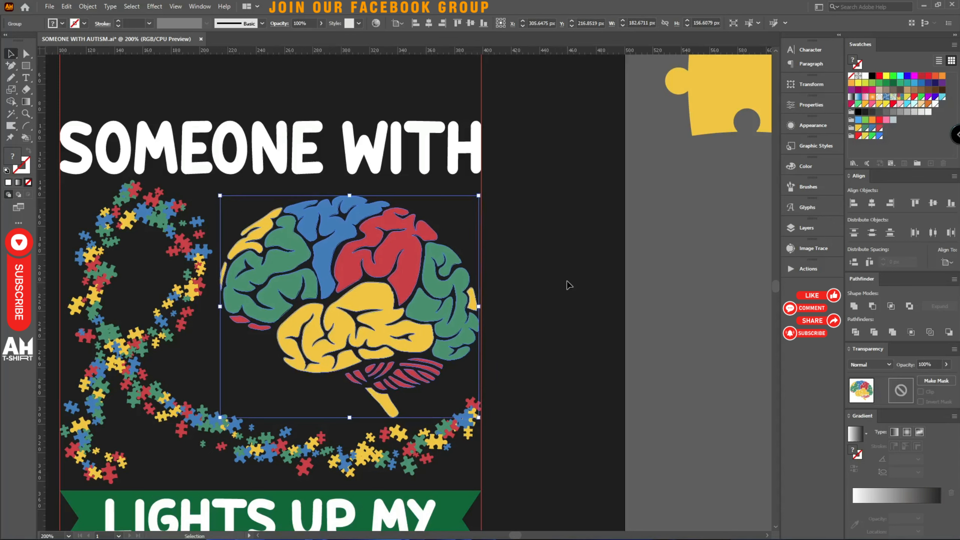
Move the brain above the artboard and place the AUTISM lettering below SOMEONE WITH.
{"action": "left_click", "coordinate": [571, 283]}
{"action": "scroll", "coordinate": [604, 269], "scroll_direction": "down", "scroll_amount": 6}
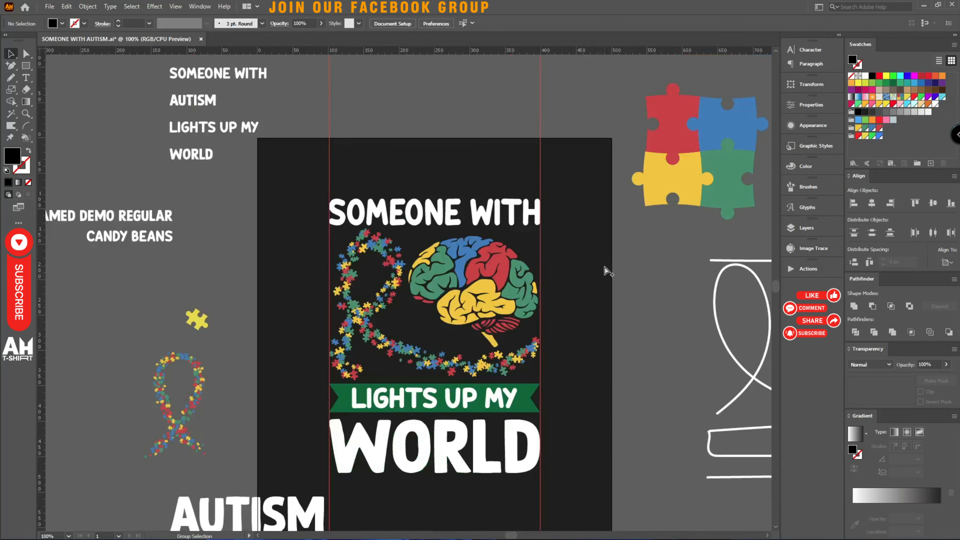
{"action": "scroll", "coordinate": [607, 262], "scroll_direction": "up", "scroll_amount": 4}
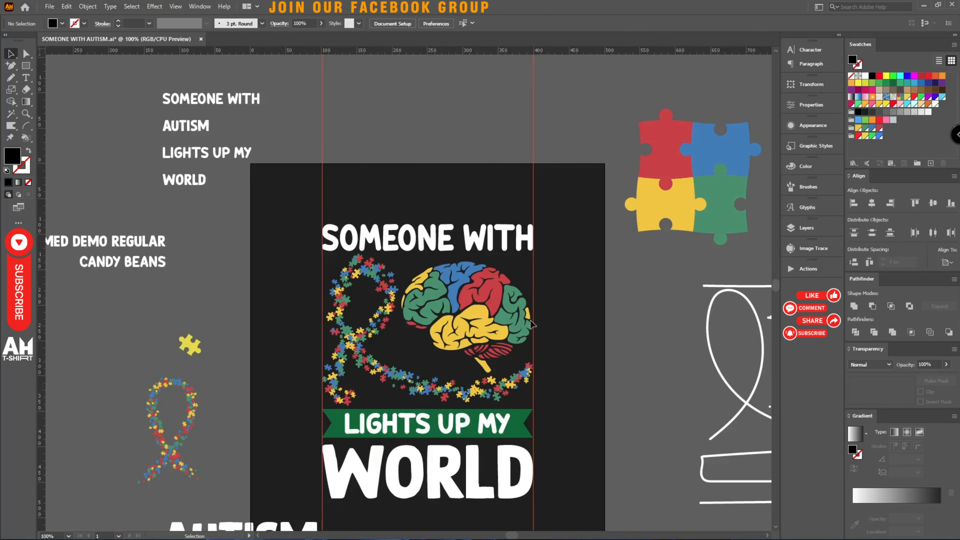
{"action": "left_click_drag", "start_coordinate": [530, 324], "coordinate": [513, 129]}
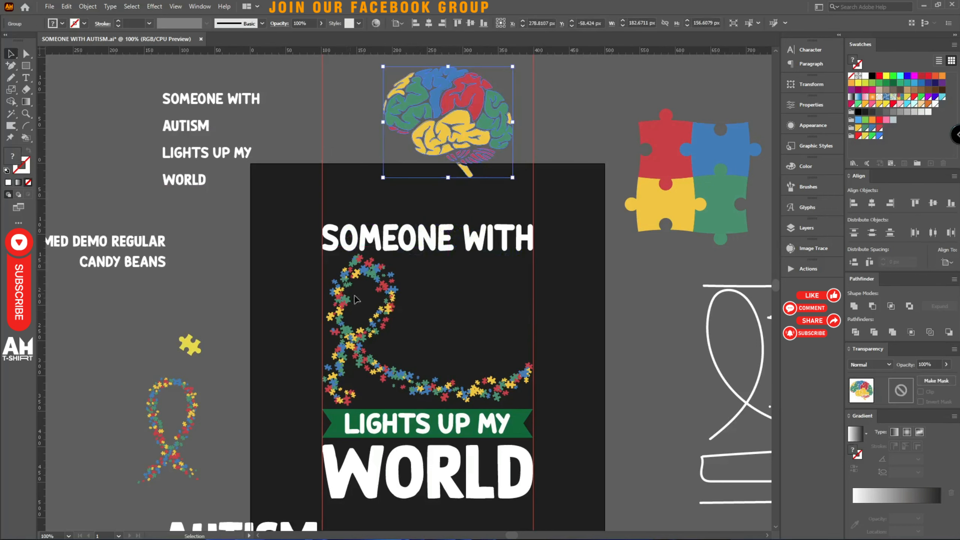
{"action": "scroll", "coordinate": [306, 408], "scroll_direction": "down", "scroll_amount": 5}
{"action": "left_click_drag", "start_coordinate": [272, 434], "coordinate": [498, 177]}
Align the right edges of the AUTISM lettering and the SOMEONE WITH heading.
{"action": "scroll", "coordinate": [544, 135], "scroll_direction": "up", "scroll_amount": 1}
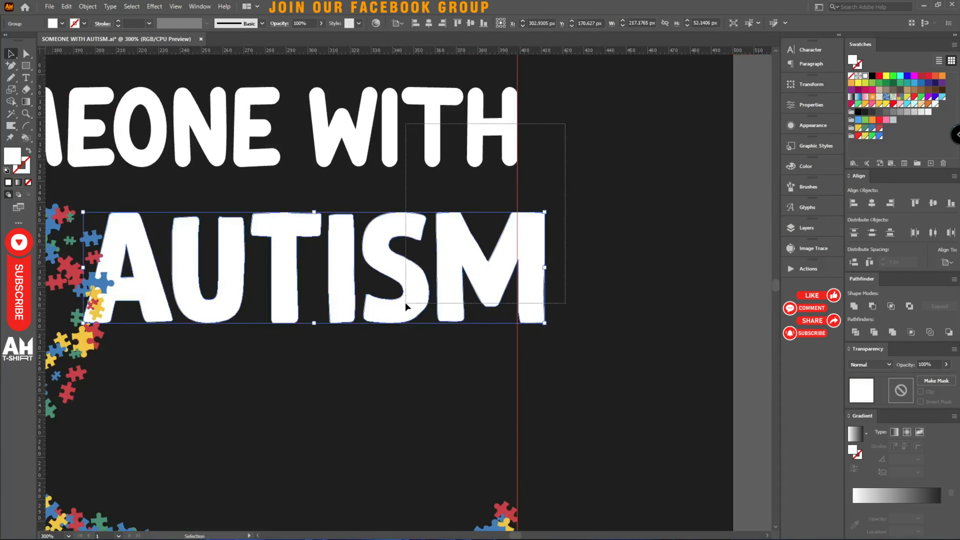
{"action": "left_click", "coordinate": [479, 143], "text": "shift"}
{"action": "left_click", "coordinate": [442, 23]}
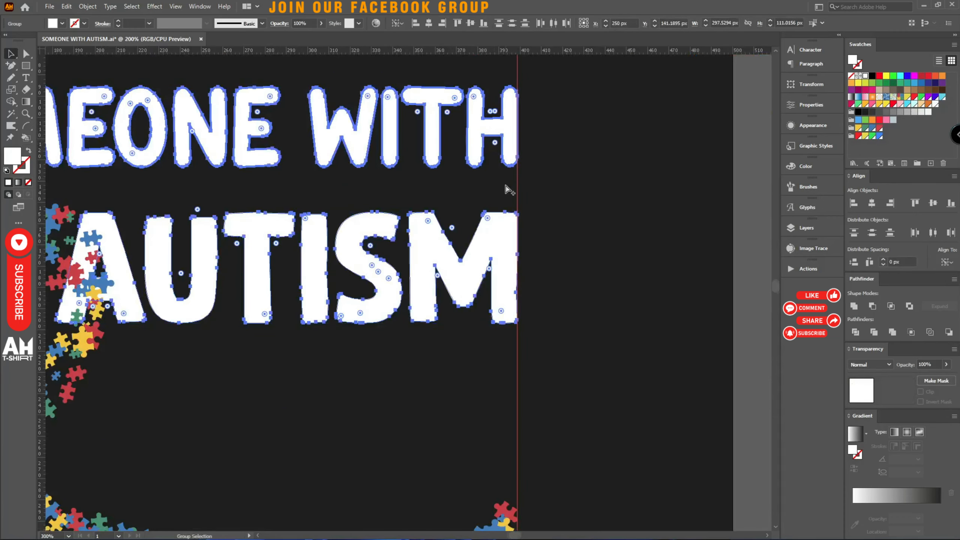
Narrow AUTISM from its left side to about 190 px wide to clear the ribbon loop, and raise it closer to SOMEONE WITH.
{"action": "scroll", "coordinate": [467, 174], "scroll_direction": "down", "scroll_amount": 4}
{"action": "scroll", "coordinate": [426, 176], "scroll_direction": "up", "scroll_amount": 4}
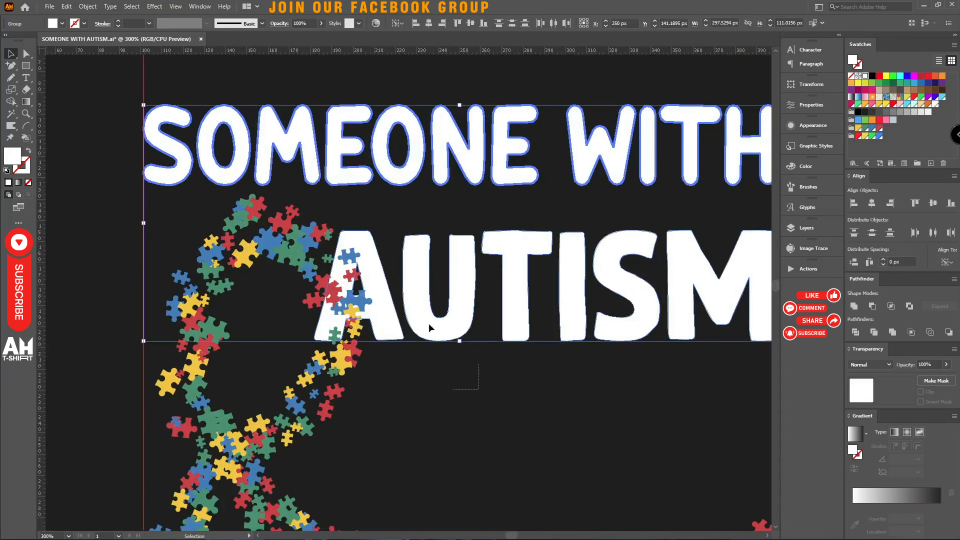
{"action": "left_click", "coordinate": [337, 299], "text": "shift"}
{"action": "left_click_drag", "start_coordinate": [315, 285], "coordinate": [373, 286]}
{"action": "left_click_drag", "start_coordinate": [582, 231], "coordinate": [574, 220]}
{"action": "key", "text": "ctrl+z"}
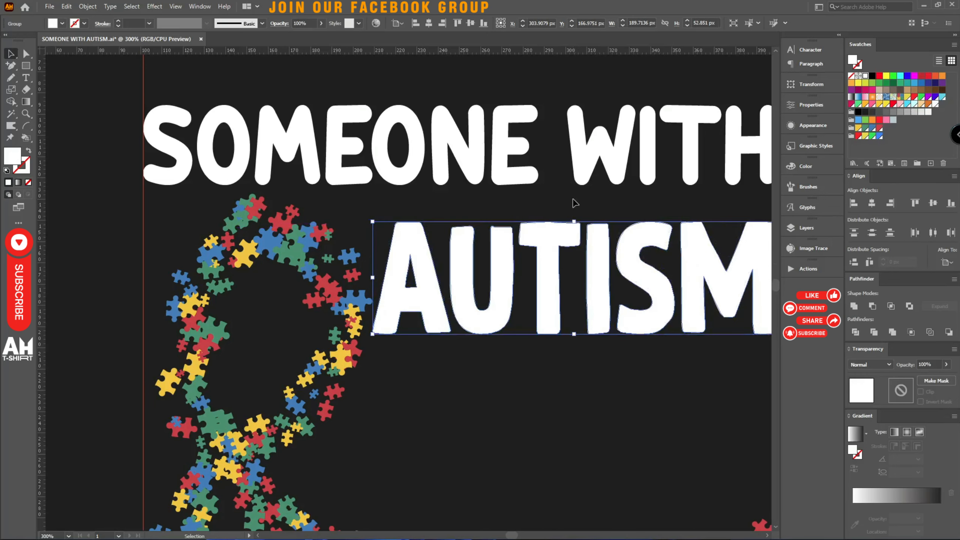
Move the brain back between AUTISM and the ribbon's tail and scale it down to about 101 × 86 px.
{"action": "key", "text": "ctrl+minus"}
{"action": "left_click_drag", "start_coordinate": [485, 99], "coordinate": [495, 386]}
{"action": "key", "text": "ctrl+plus"}
{"action": "key", "text": "ctrl+plus"}
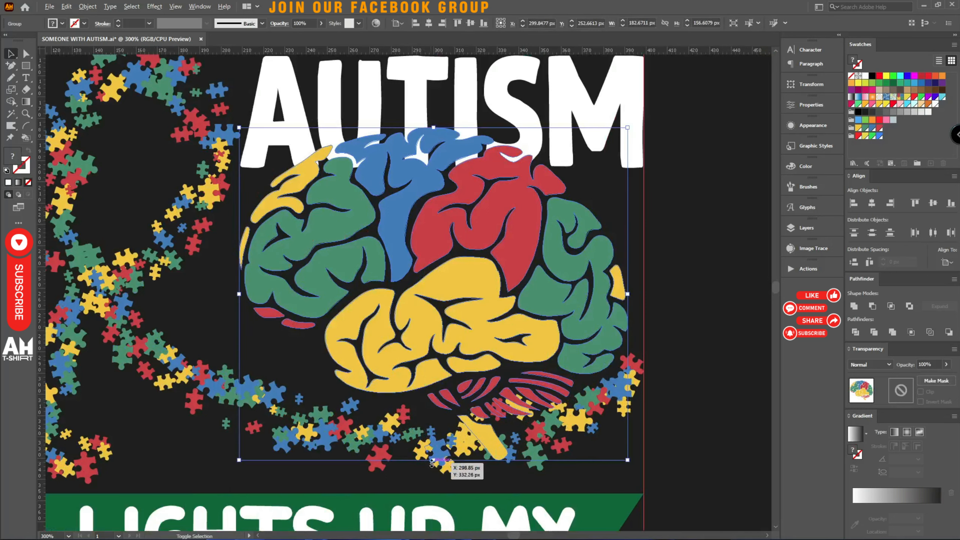
{"action": "left_click_drag", "start_coordinate": [434, 460], "coordinate": [437, 385]}
{"action": "left_click_drag", "start_coordinate": [489, 351], "coordinate": [473, 359]}
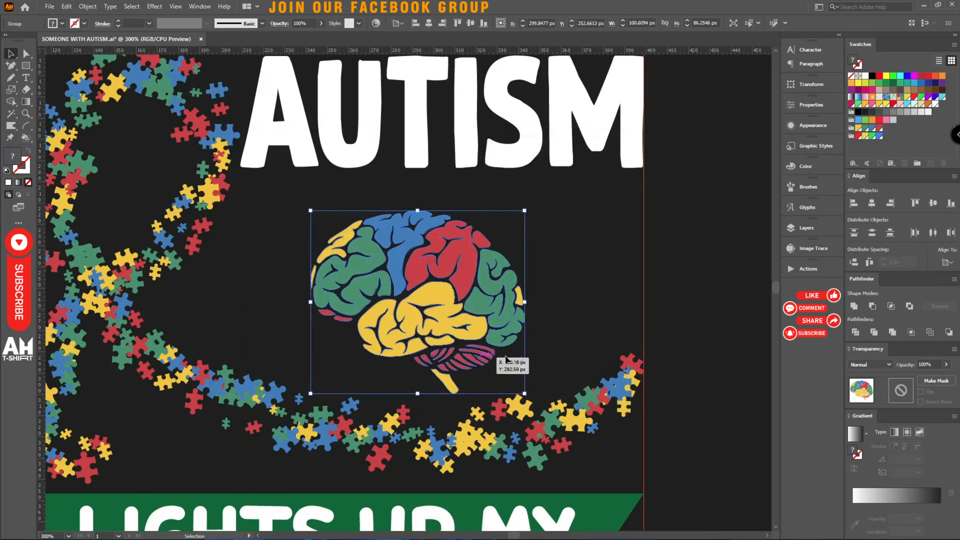
Enlarge the brain to about 116 × 99 px, extending it upward toward the AUTISM lettering.
{"action": "left_click", "coordinate": [534, 335]}
{"action": "left_click", "coordinate": [448, 356]}
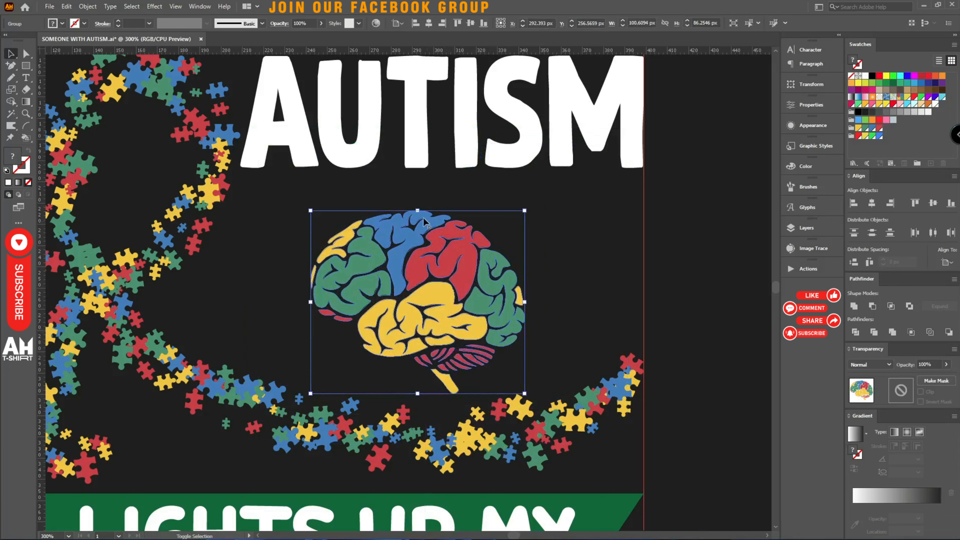
{"action": "left_click_drag", "start_coordinate": [418, 210], "coordinate": [418, 183]}
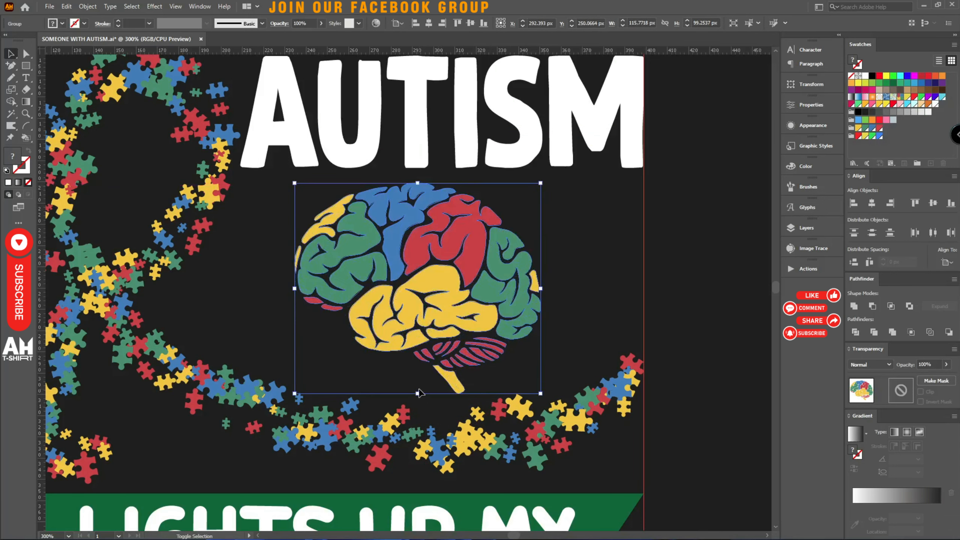
Enlarge the brain illustration to about 127 × 109 px and shift it slightly left beneath the AUTISM lettering.
{"action": "left_click_drag", "start_coordinate": [418, 393], "coordinate": [418, 415]}
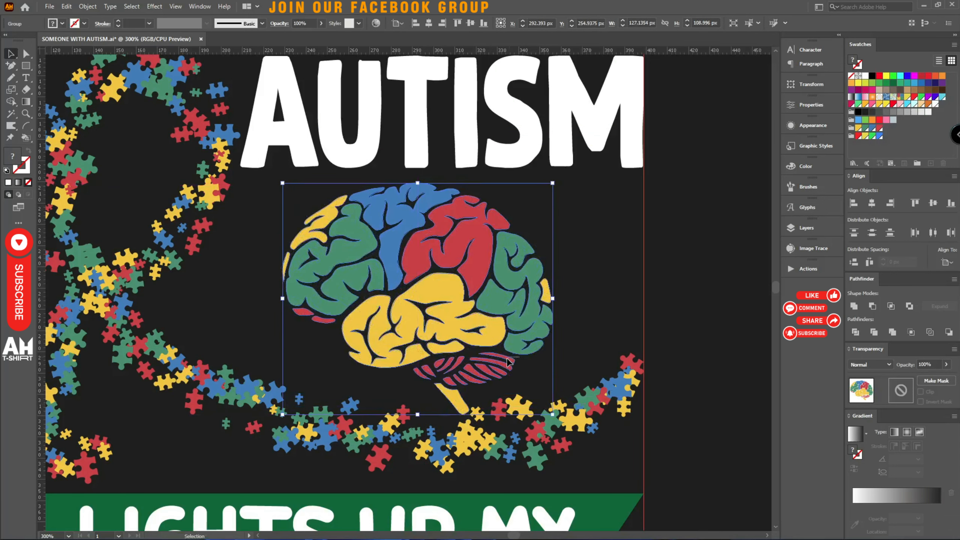
{"action": "left_click_drag", "start_coordinate": [517, 351], "coordinate": [509, 349]}
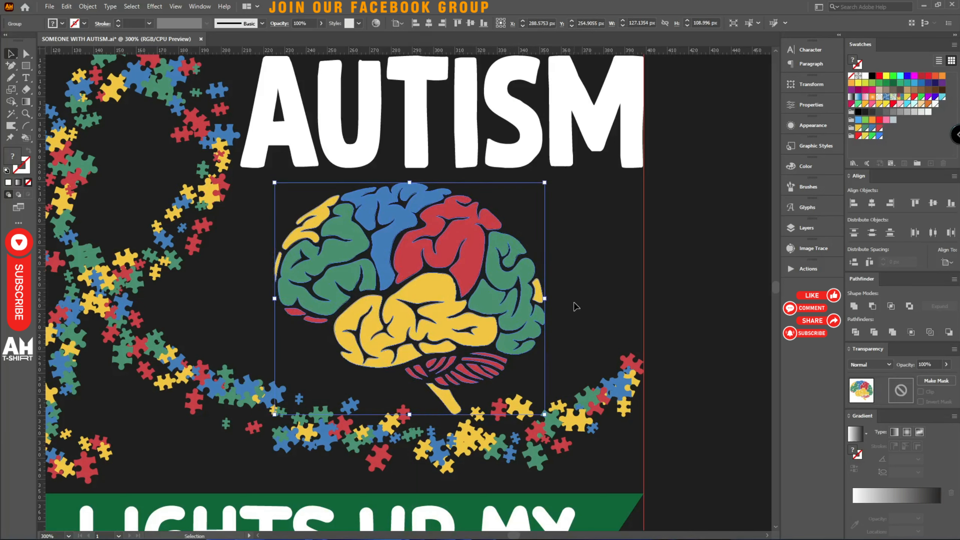
{"action": "left_click", "coordinate": [720, 287]}
{"action": "scroll", "coordinate": [617, 307], "scroll_direction": "down", "scroll_amount": 3}
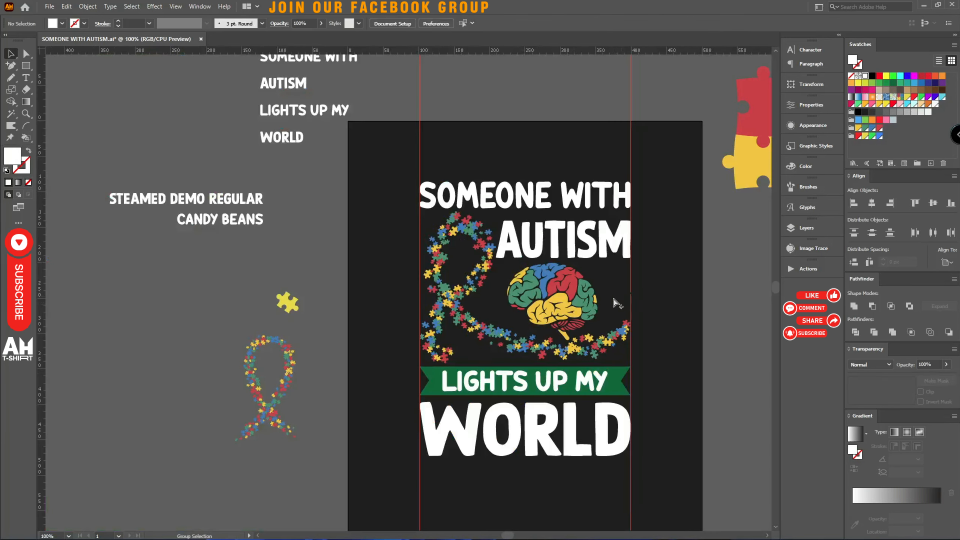
Fill the first three letters of AUTISM with colours sampled from the brain: A red, U blue and T yellow.
{"action": "scroll", "coordinate": [617, 303], "scroll_direction": "up", "scroll_amount": 1}
{"action": "key", "text": "i"}
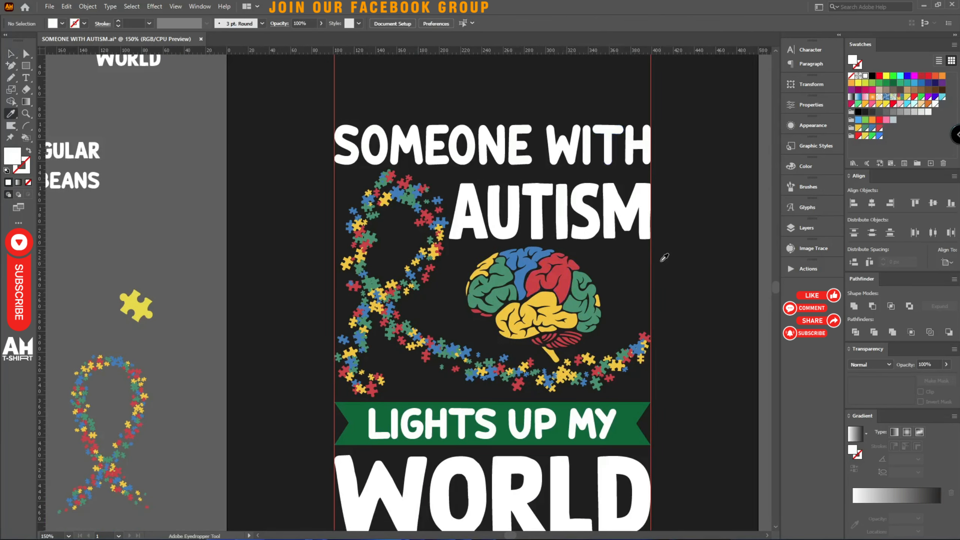
{"action": "scroll", "coordinate": [609, 319], "scroll_direction": "down", "scroll_amount": 3}
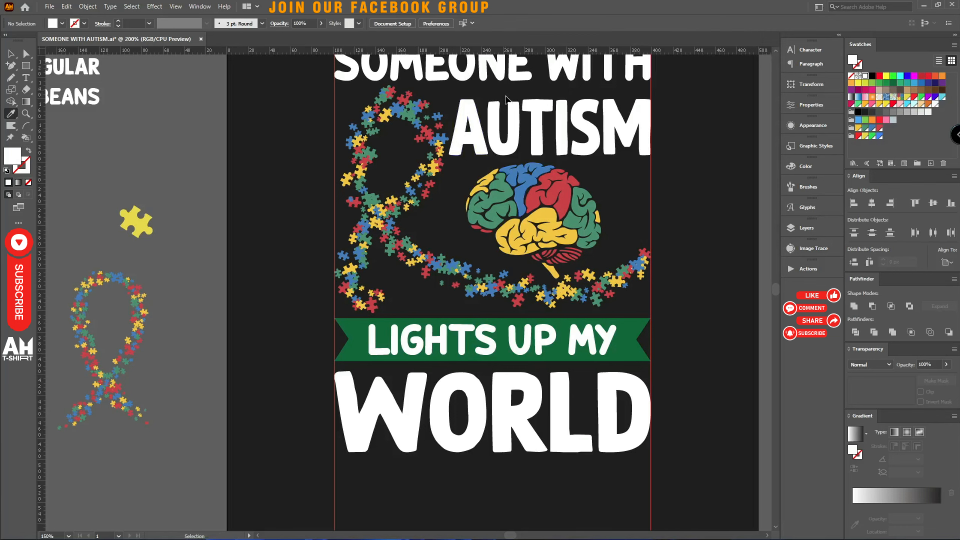
{"action": "scroll", "coordinate": [478, 149], "scroll_direction": "up", "scroll_amount": 2}
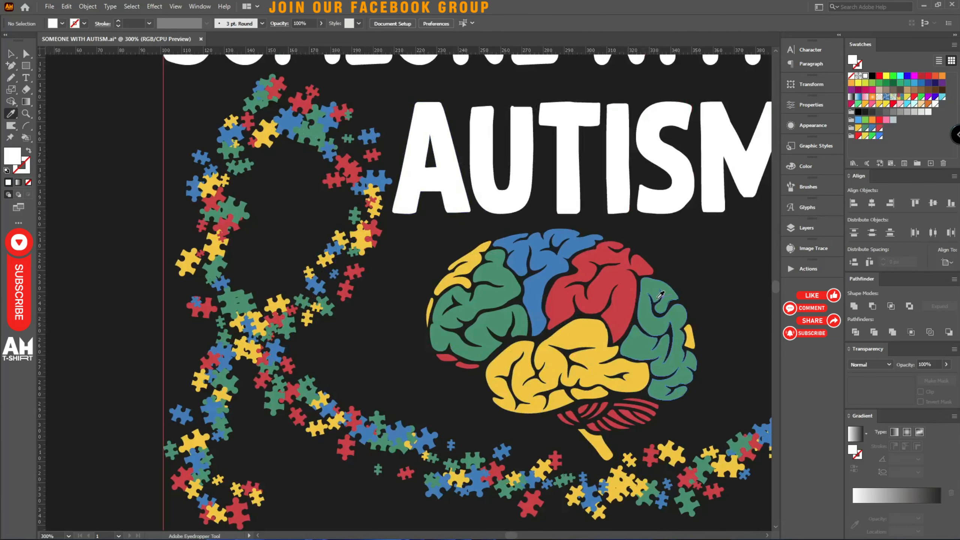
{"action": "left_click", "coordinate": [616, 310]}
{"action": "left_click", "coordinate": [435, 197], "text": "alt"}
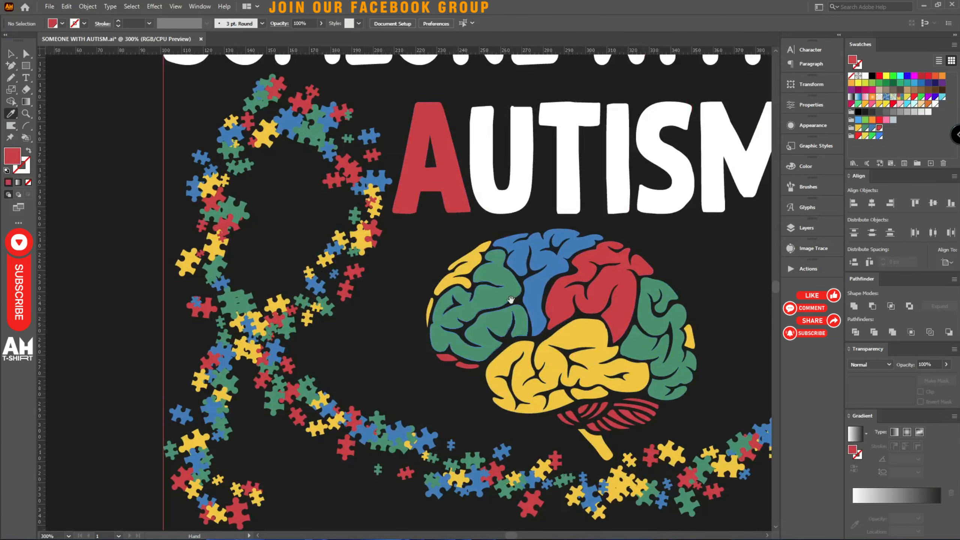
{"action": "left_click_drag", "start_coordinate": [510, 300], "coordinate": [396, 322]}
{"action": "left_click", "coordinate": [415, 289]}
{"action": "left_click", "coordinate": [373, 197], "text": "alt"}
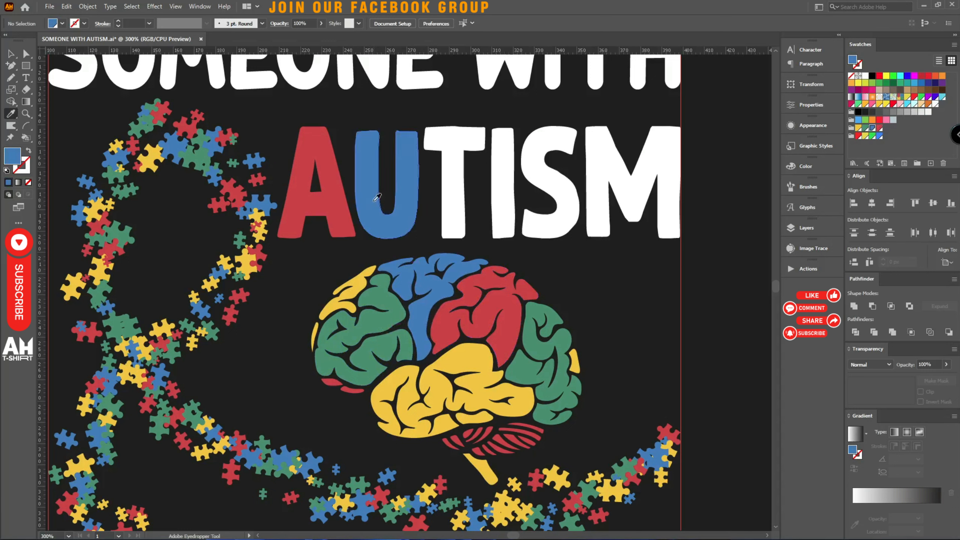
{"action": "left_click", "coordinate": [423, 378]}
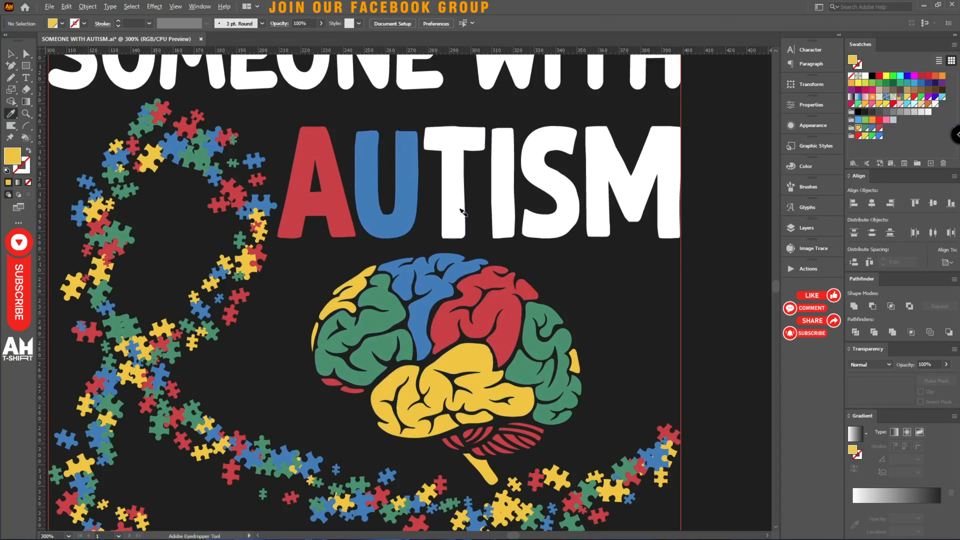
{"action": "left_click", "coordinate": [455, 190], "text": "alt"}
Try blue on the I, green on the S and red on the M of AUTISM, using sampled colours.
{"action": "left_click", "coordinate": [438, 310]}
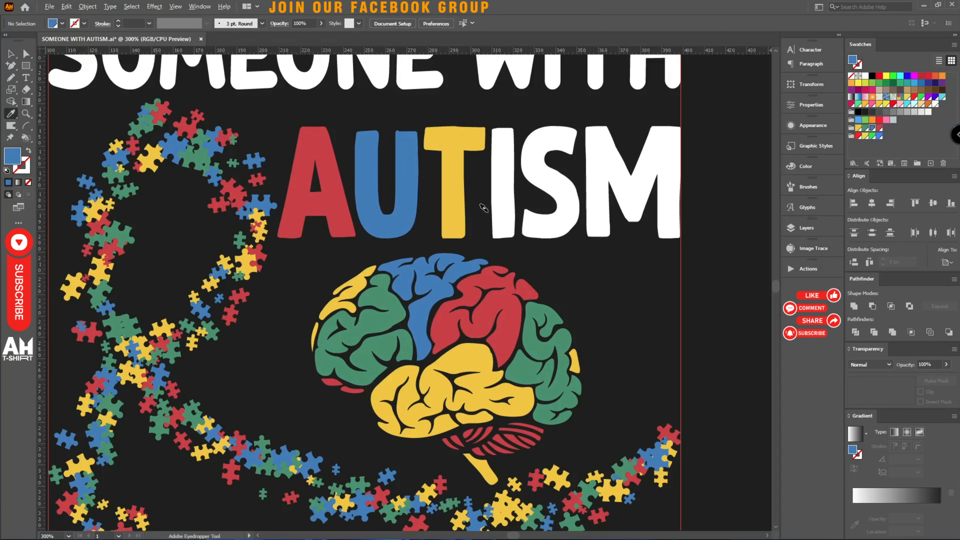
{"action": "left_click", "coordinate": [493, 202], "text": "alt"}
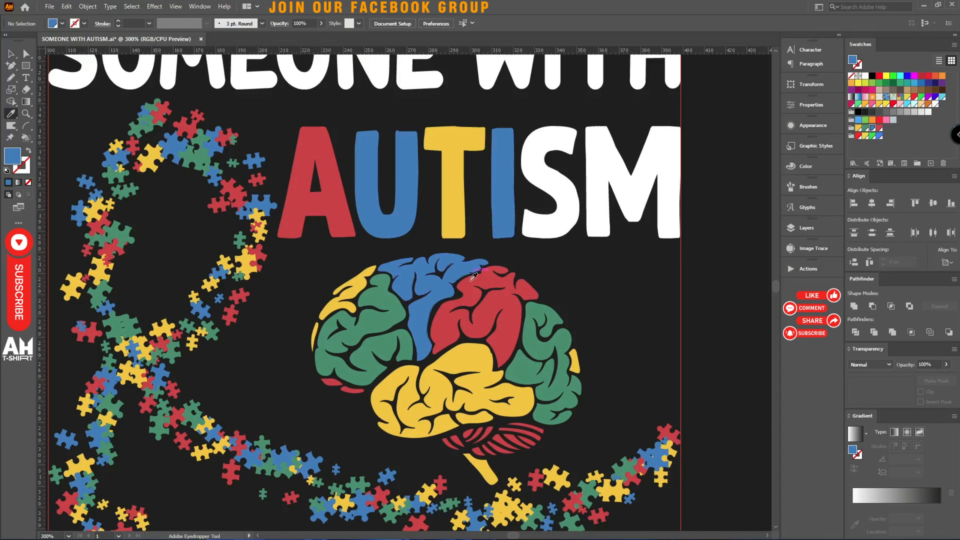
{"action": "left_click", "coordinate": [551, 376]}
{"action": "left_click", "coordinate": [549, 182], "text": "alt"}
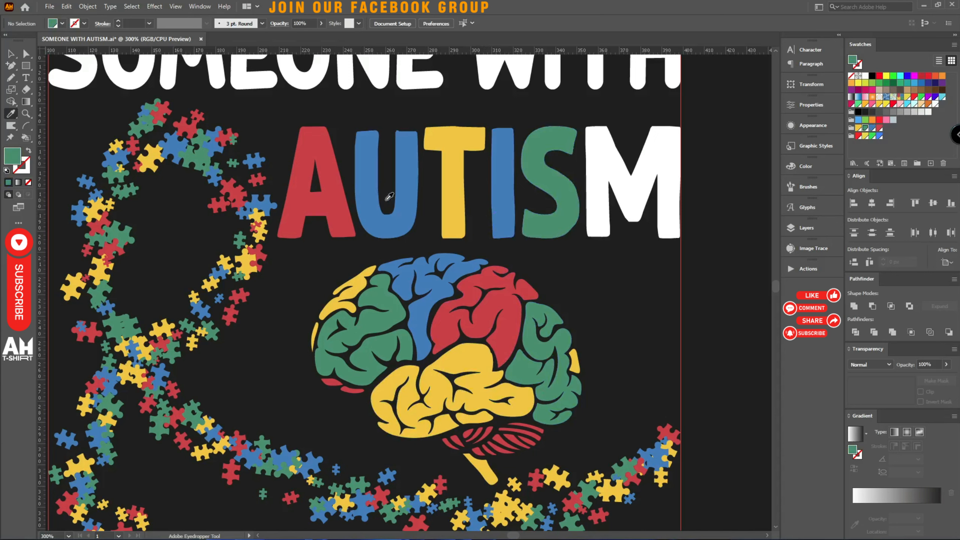
{"action": "left_click", "coordinate": [344, 192]}
{"action": "left_click", "coordinate": [599, 189], "text": "alt"}
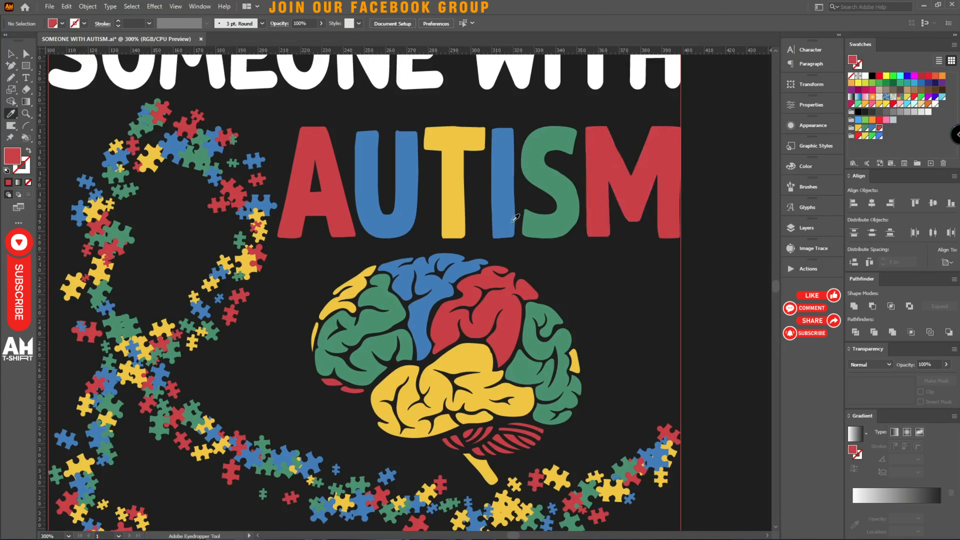
Recolour the last three letters of AUTISM with sampled colours: I green, S blue and M green.
{"action": "left_click", "coordinate": [522, 206]}
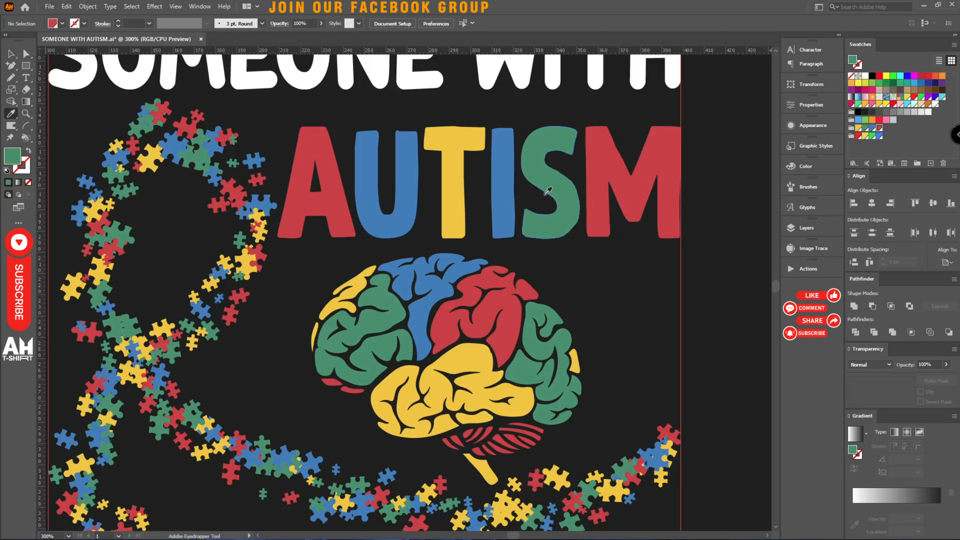
{"action": "left_click", "coordinate": [491, 196], "text": "alt"}
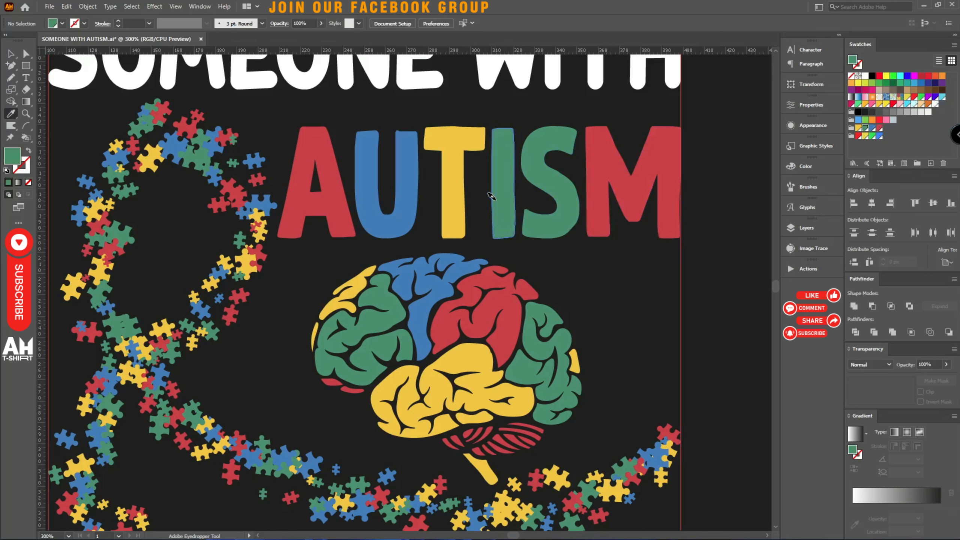
{"action": "left_click", "coordinate": [404, 181]}
{"action": "left_click", "coordinate": [548, 176], "text": "alt"}
{"action": "left_click", "coordinate": [656, 165], "text": "alt"}
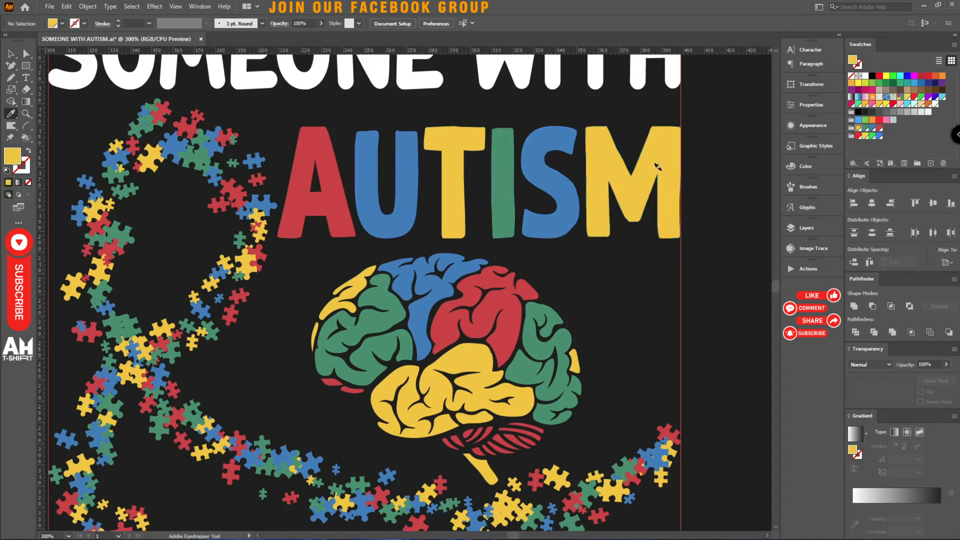
{"action": "left_click", "coordinate": [499, 198]}
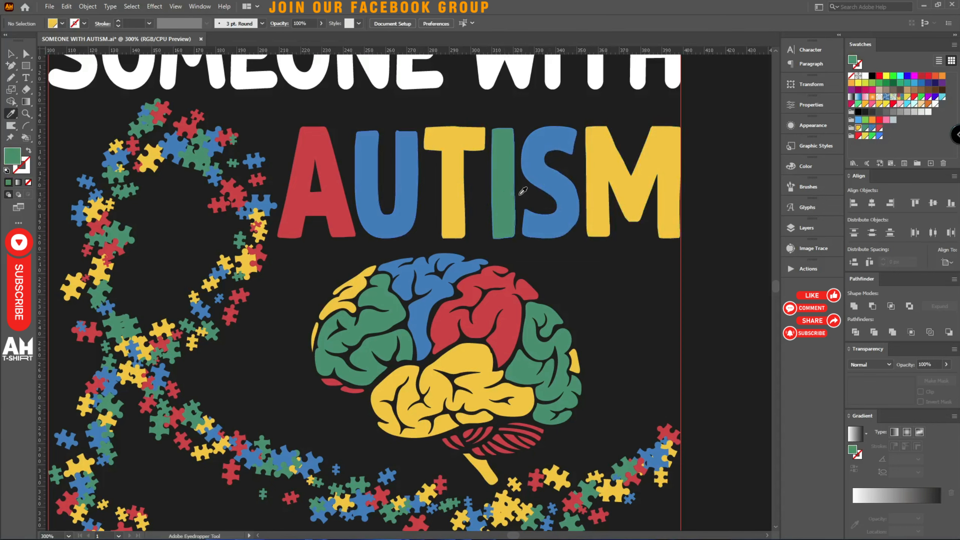
{"action": "left_click", "coordinate": [642, 182], "text": "alt"}
Fill the W of WORLD with the brain's yellow and the O with its red.
{"action": "key", "text": "ctrl+minus"}
{"action": "key", "text": "ctrl+minus"}
{"action": "key", "text": "ctrl+minus"}
{"action": "key", "text": "ctrl+minus"}
{"action": "scroll", "coordinate": [623, 207], "scroll_direction": "up", "scroll_amount": 3}
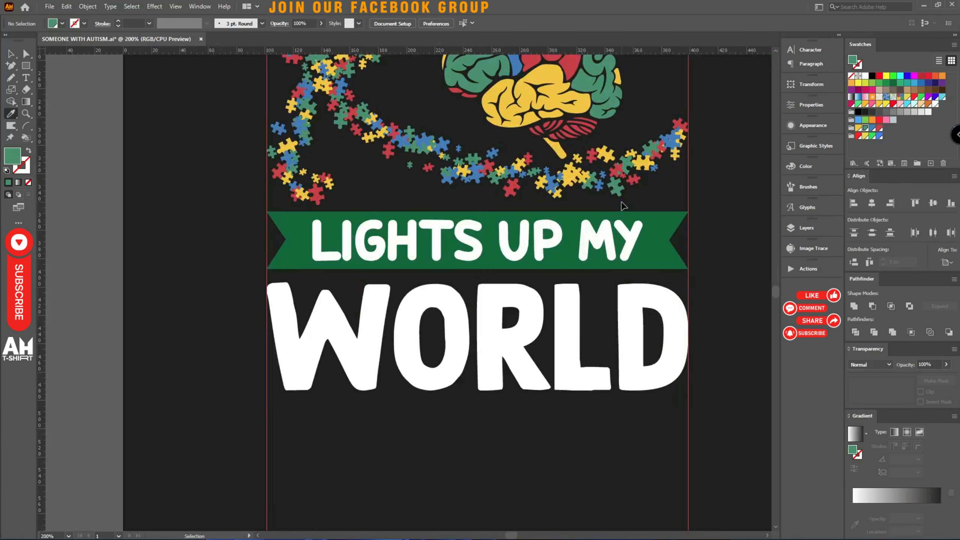
{"action": "left_click", "coordinate": [515, 102]}
{"action": "left_click", "coordinate": [276, 305], "text": "alt"}
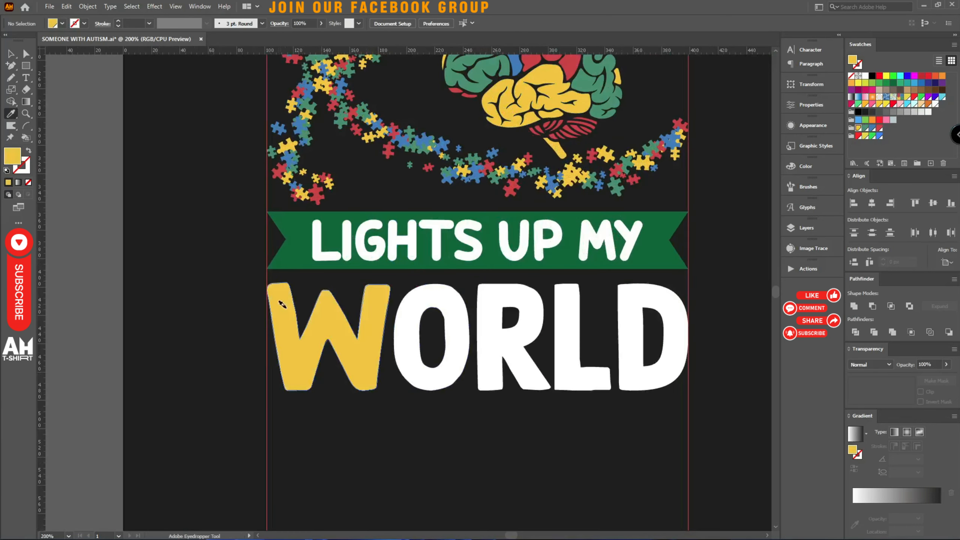
{"action": "left_click", "coordinate": [566, 132]}
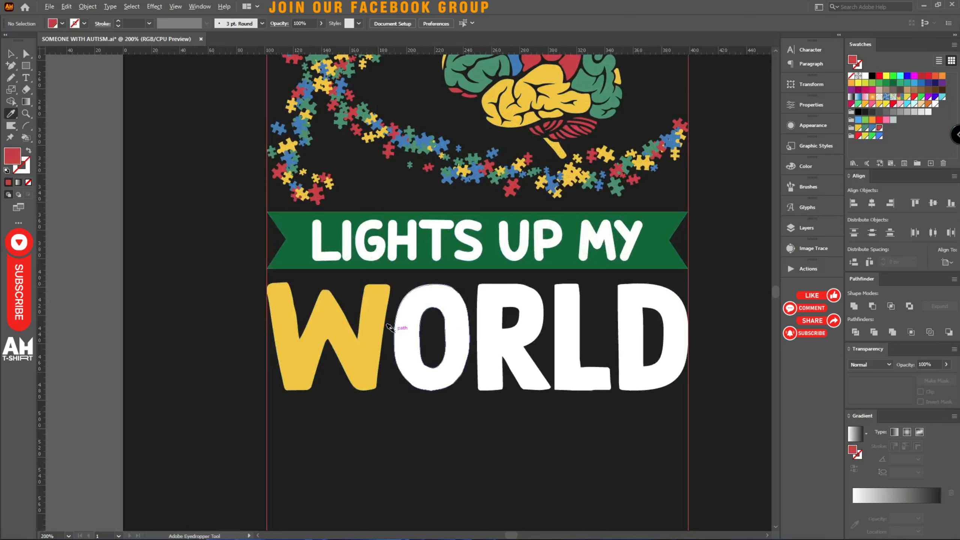
{"action": "left_click", "coordinate": [404, 310], "text": "alt"}
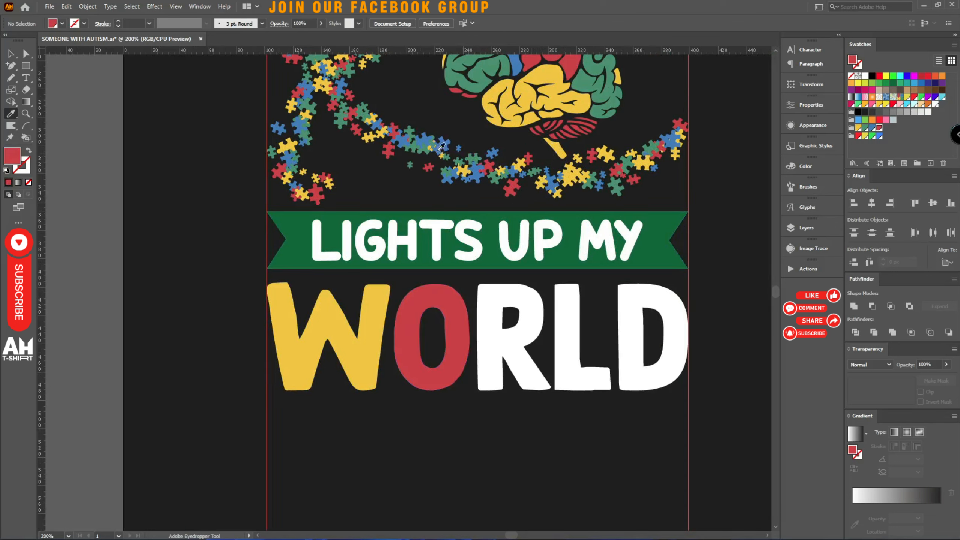
Fill the remaining letters of WORLD with sampled colours: R blue, L green and D red.
{"action": "left_click", "coordinate": [442, 147]}
{"action": "left_click", "coordinate": [483, 305], "text": "alt"}
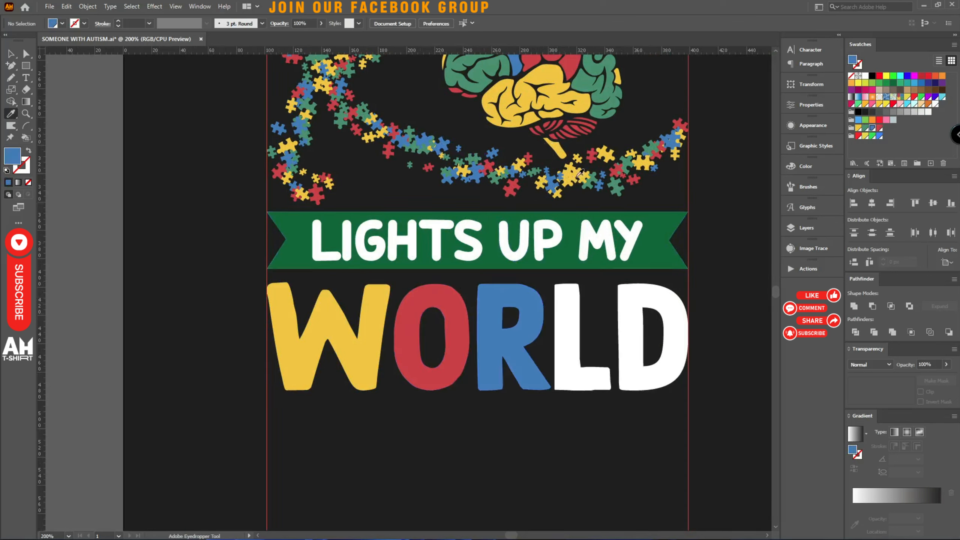
{"action": "left_click", "coordinate": [614, 85]}
{"action": "left_click", "coordinate": [567, 300], "text": "alt"}
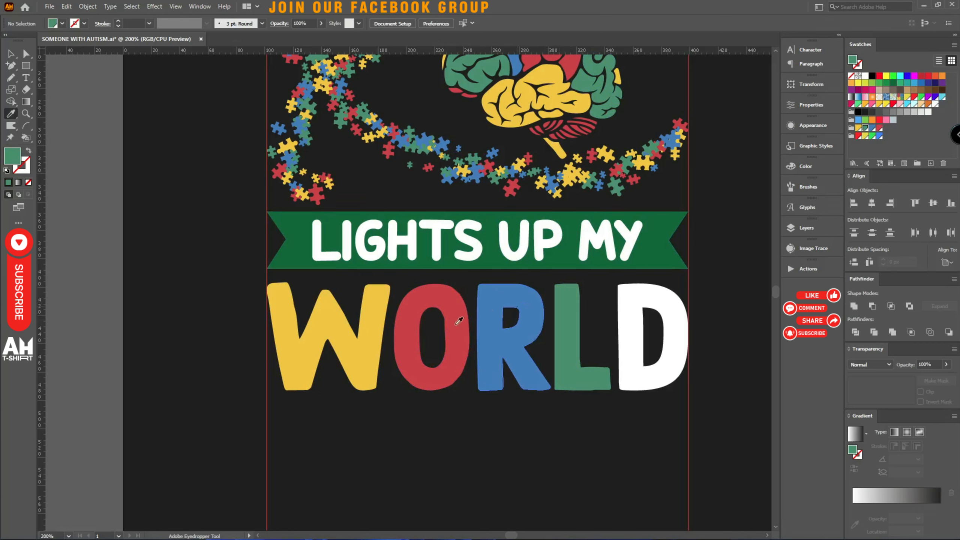
{"action": "left_click", "coordinate": [440, 299]}
{"action": "left_click", "coordinate": [621, 312], "text": "alt"}
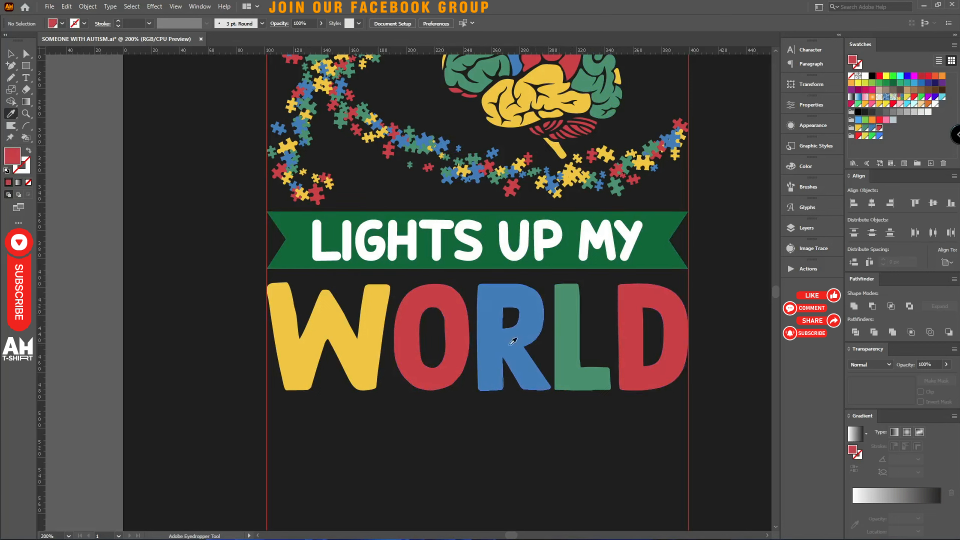
Recolour the banner red and its LIGHTS UP MY lettering in the yellow of the W.
{"action": "left_click", "coordinate": [638, 242], "text": "alt"}
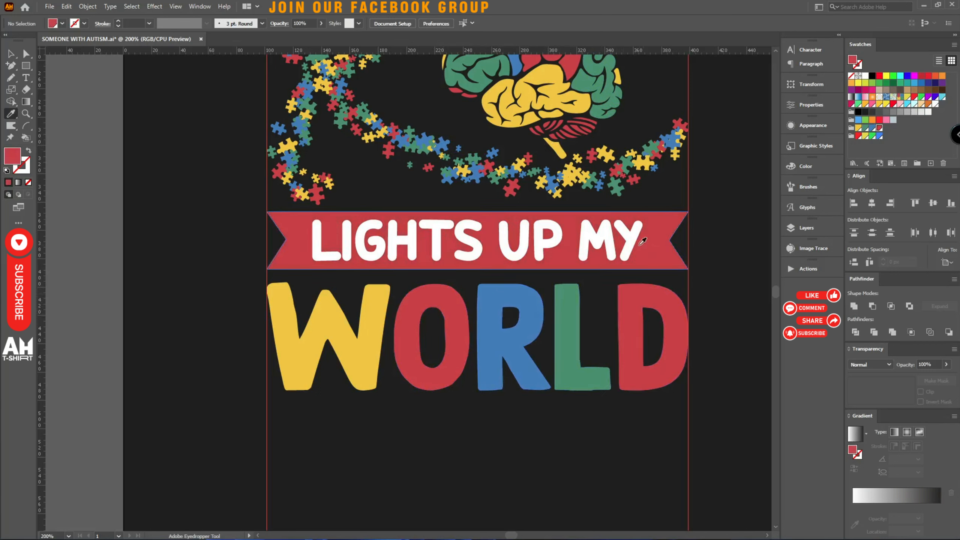
{"action": "key", "text": "v"}
{"action": "left_click", "coordinate": [636, 244]}
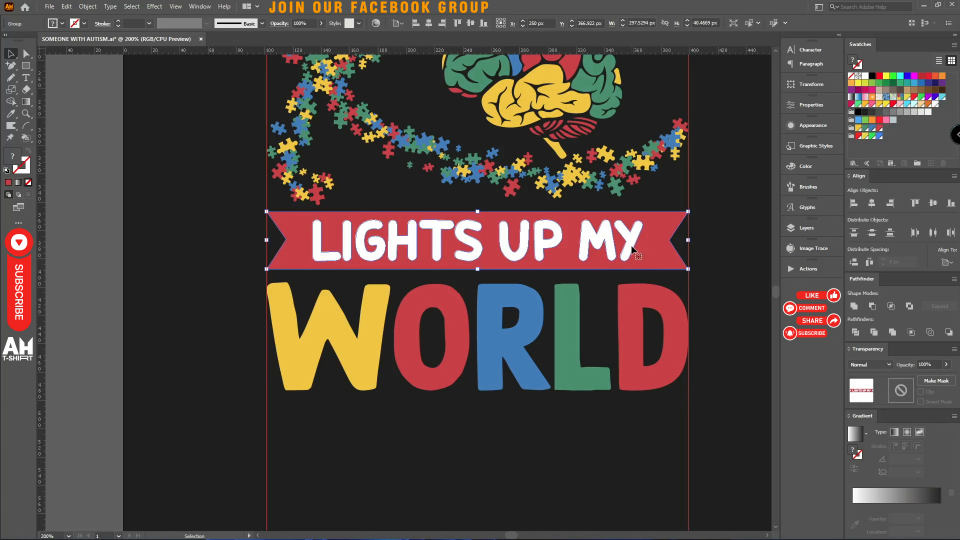
{"action": "double_click", "coordinate": [631, 248]}
{"action": "left_click", "coordinate": [631, 249]}
{"action": "key", "text": "i"}
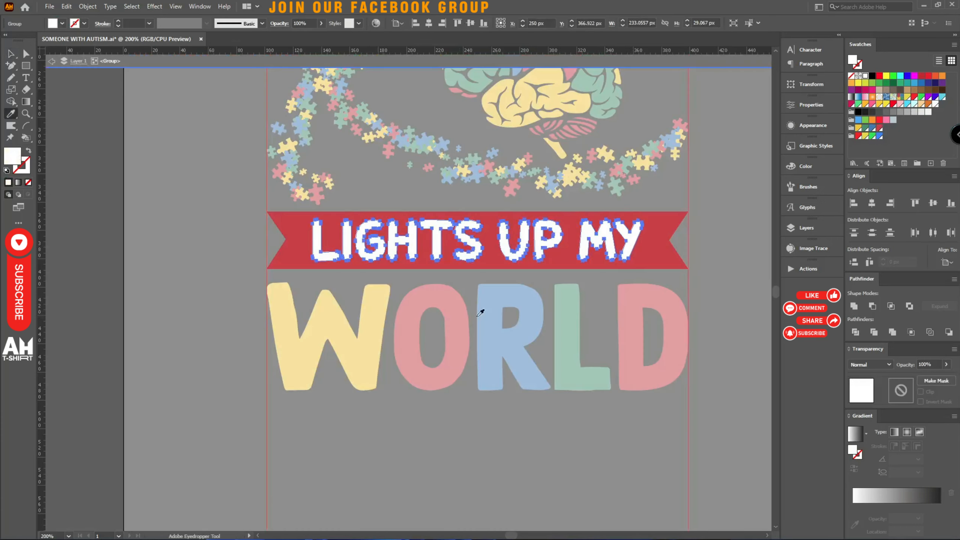
{"action": "left_click", "coordinate": [365, 325]}
{"action": "key", "text": "v"}
{"action": "left_click", "coordinate": [429, 420]}
{"action": "scroll", "coordinate": [429, 419], "scroll_direction": "up", "scroll_amount": 6}
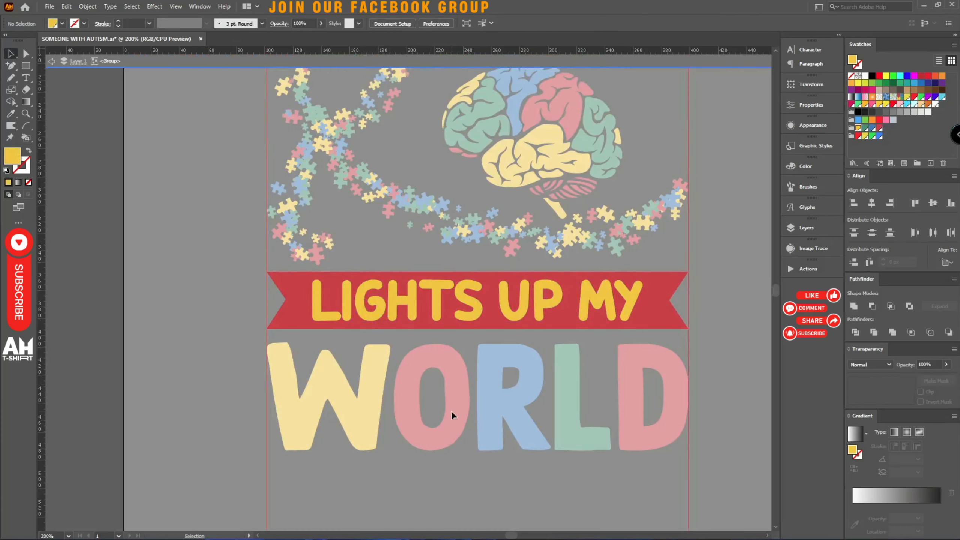
{"action": "key", "text": "Escape"}
Fill the SOMEONE WITH heading with the palette's yellow.
{"action": "scroll", "coordinate": [629, 322], "scroll_direction": "up", "scroll_amount": 8}
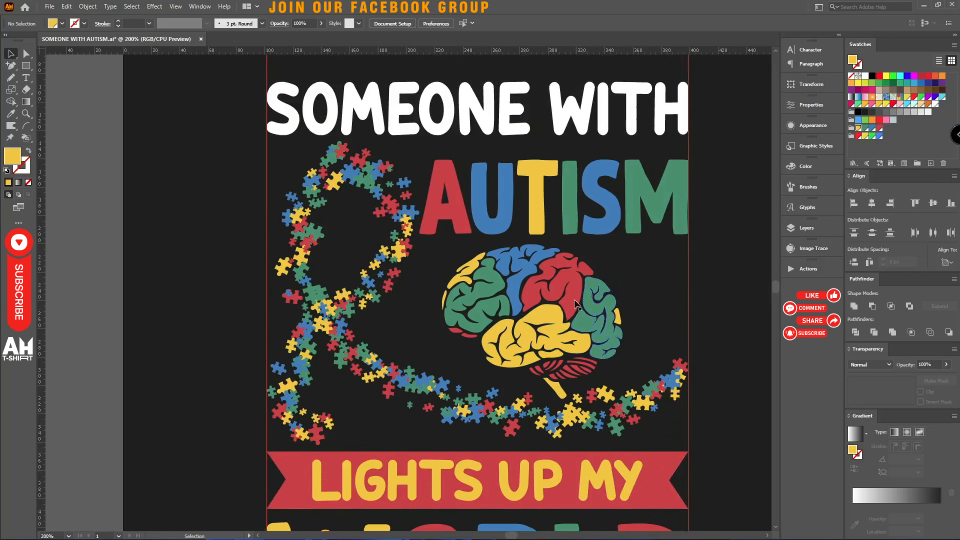
{"action": "left_click_drag", "start_coordinate": [467, 96], "coordinate": [534, 153]}
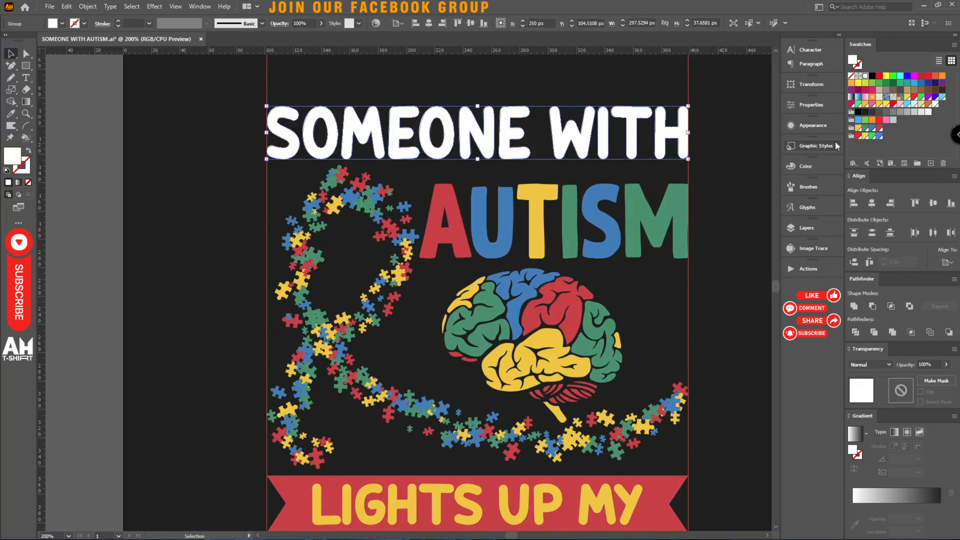
{"action": "left_click", "coordinate": [857, 129]}
{"action": "left_click", "coordinate": [743, 191]}
{"action": "scroll", "coordinate": [742, 191], "scroll_direction": "down", "scroll_amount": 4}
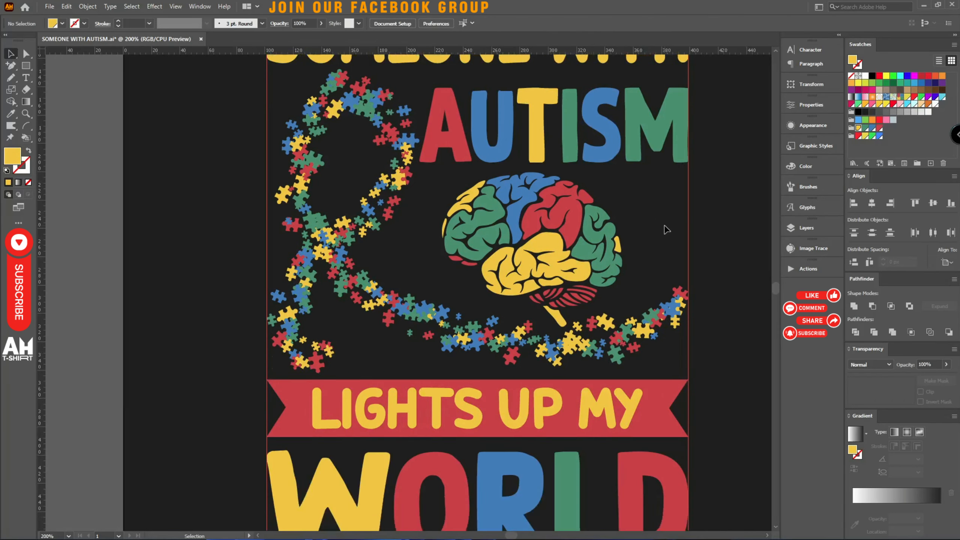
Reposition the small stray puzzle pieces along the ribbon's long tail to fill out its sparse left part.
{"action": "scroll", "coordinate": [411, 111], "scroll_direction": "up", "scroll_amount": 2}
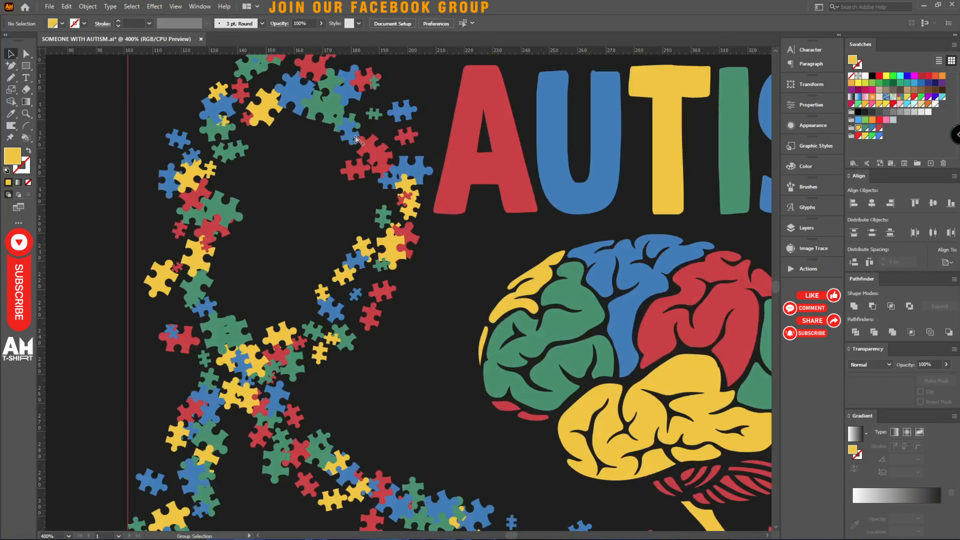
{"action": "scroll", "coordinate": [342, 187], "scroll_direction": "down", "scroll_amount": 2}
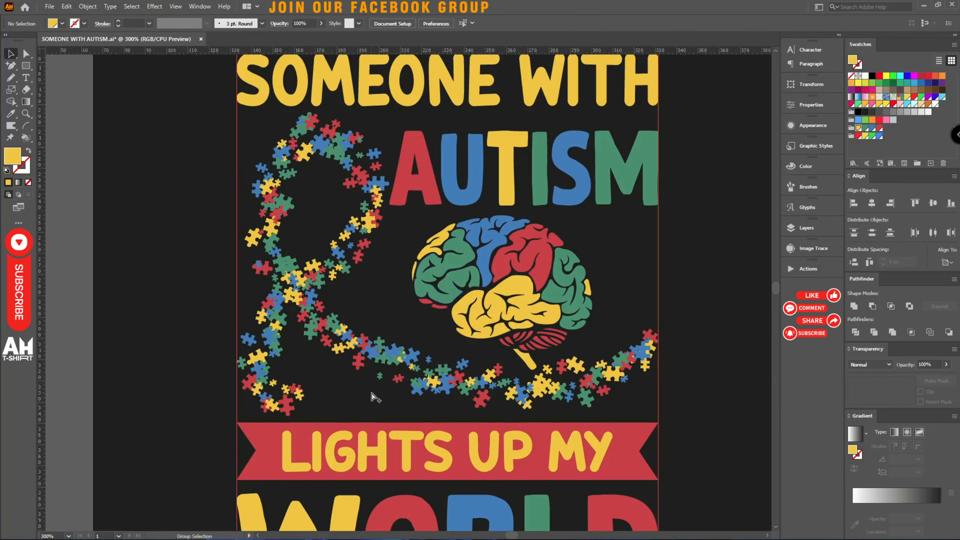
{"action": "scroll", "coordinate": [374, 395], "scroll_direction": "up", "scroll_amount": 4}
{"action": "left_click_drag", "start_coordinate": [592, 254], "coordinate": [357, 295]}
{"action": "left_click_drag", "start_coordinate": [601, 259], "coordinate": [452, 299]}
{"action": "left_click", "coordinate": [449, 380]}
{"action": "scroll", "coordinate": [362, 341], "scroll_direction": "down", "scroll_amount": 4}
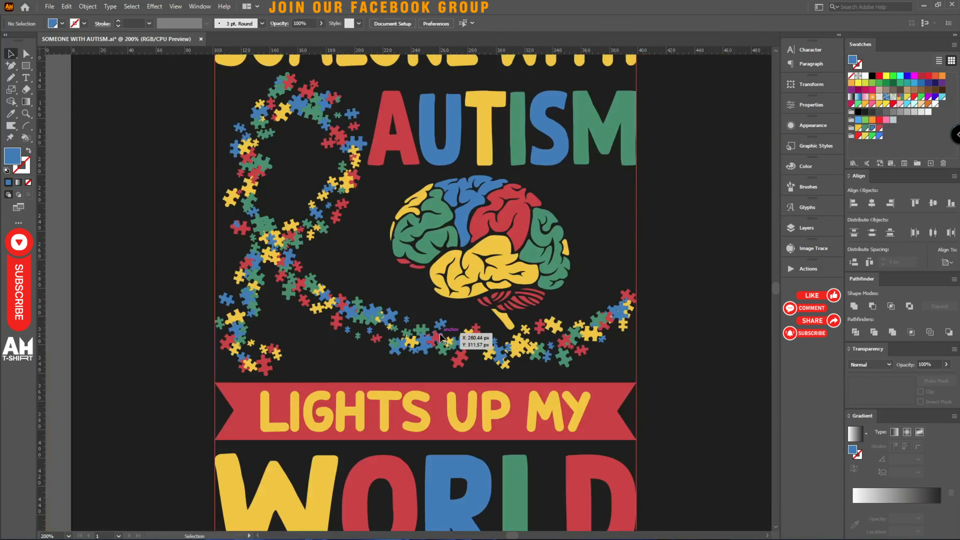
{"action": "scroll", "coordinate": [442, 334], "scroll_direction": "down", "scroll_amount": 2}
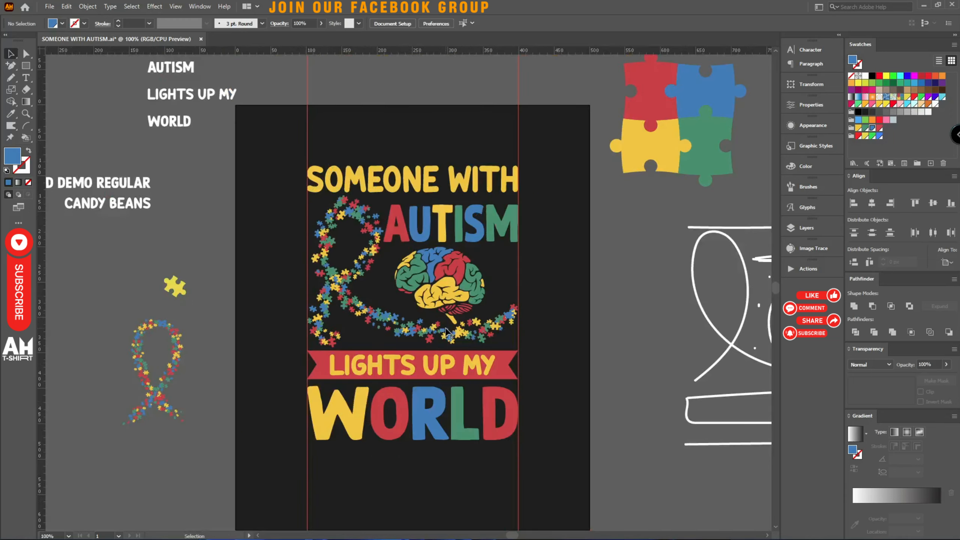
Draw a freehand blue heart about 17 × 19 px with the Pencil tool in the empty area beside the design.
{"action": "scroll", "coordinate": [428, 280], "scroll_direction": "up", "scroll_amount": 1}
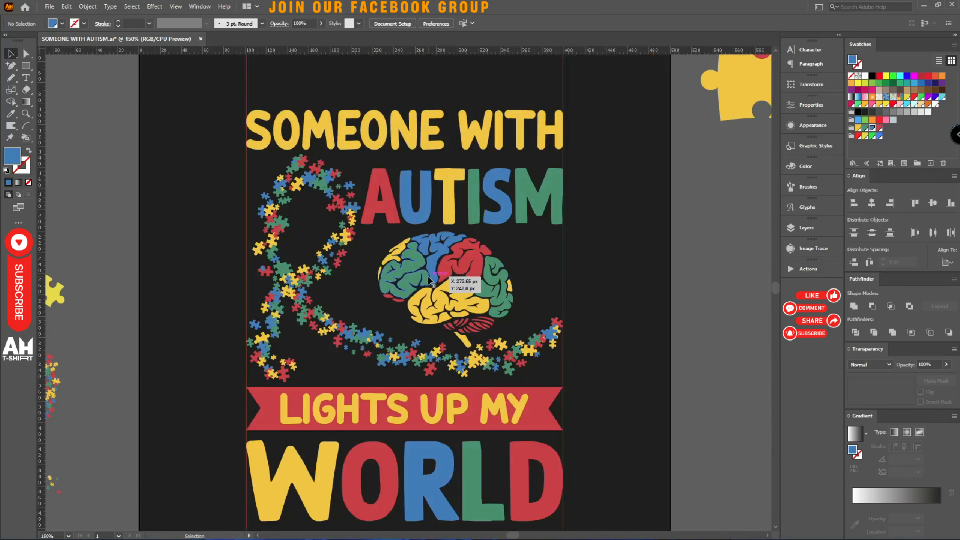
{"action": "scroll", "coordinate": [352, 302], "scroll_direction": "up", "scroll_amount": 1}
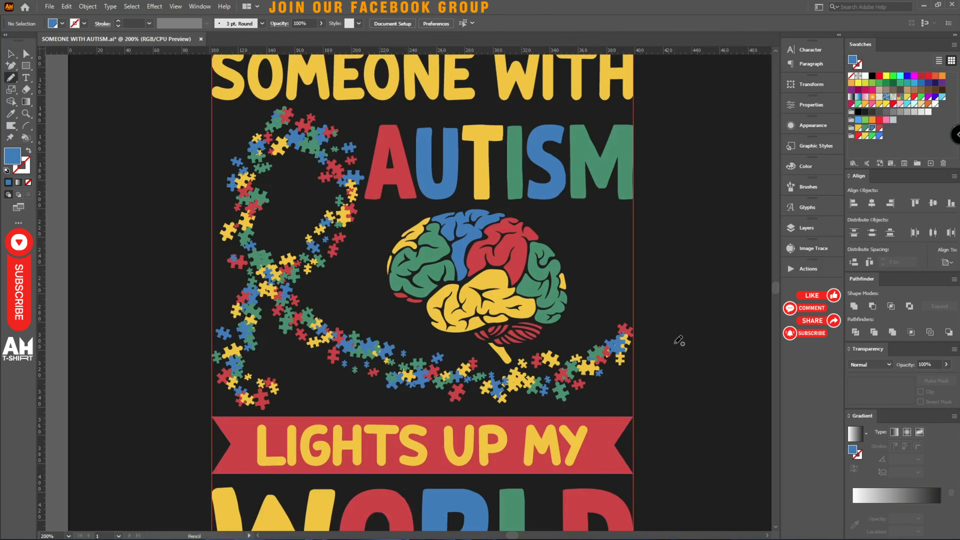
{"action": "scroll", "coordinate": [477, 328], "scroll_direction": "right", "scroll_amount": 5}
{"action": "scroll", "coordinate": [514, 304], "scroll_direction": "up", "scroll_amount": 2}
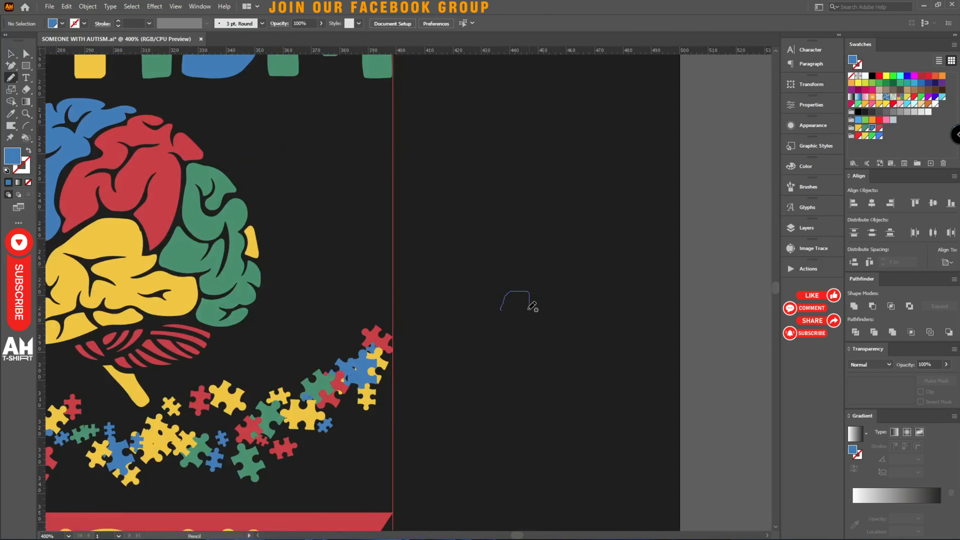
{"action": "mouse_move", "coordinate": [508, 334]}
{"action": "left_mouse_down"}
{"action": "mouse_move", "coordinate": [480, 282]}
{"action": "mouse_move", "coordinate": [468, 314]}
{"action": "mouse_move", "coordinate": [480, 347]}
{"action": "mouse_move", "coordinate": [500, 289]}
{"action": "mouse_move", "coordinate": [465, 276]}
{"action": "mouse_move", "coordinate": [458, 313]}
{"action": "mouse_move", "coordinate": [498, 373]}
{"action": "left_mouse_up"}
{"action": "scroll", "coordinate": [510, 310], "scroll_direction": "up", "scroll_amount": 1}
{"action": "key", "text": "ctrl+z"}
{"action": "key", "text": "v"}
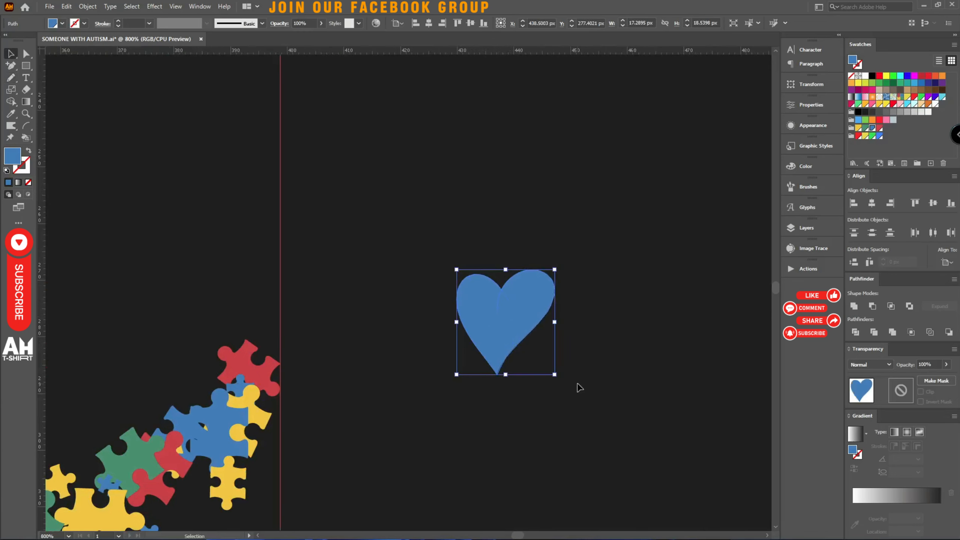
{"action": "left_click", "coordinate": [602, 413]}
{"action": "left_click_drag", "start_coordinate": [606, 418], "coordinate": [432, 267]}
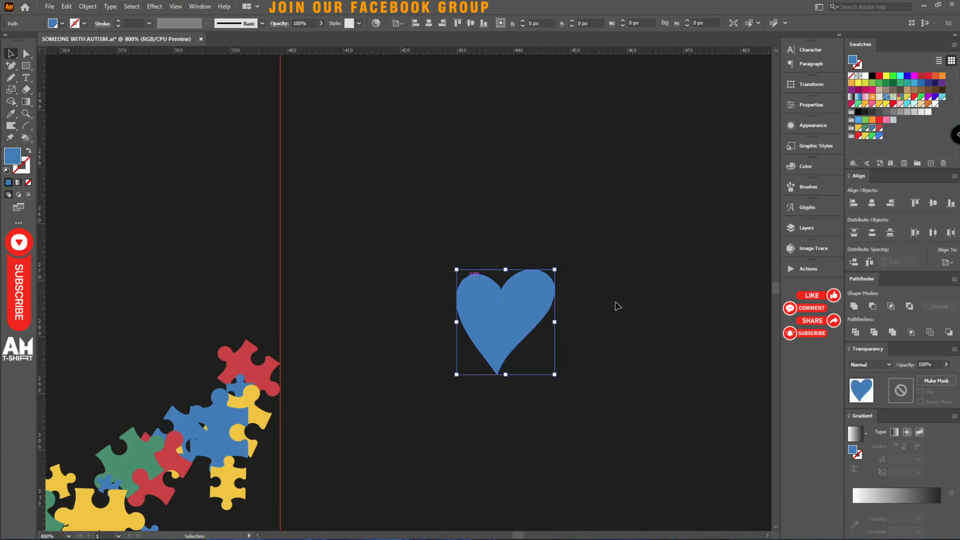
{"action": "left_click", "coordinate": [640, 337]}
Shrink the heart to about 5.9 × 6.3 px and scatter copies between the ribbon and the left side of the brain.
{"action": "scroll", "coordinate": [639, 338], "scroll_direction": "down", "scroll_amount": 3}
{"action": "left_click_drag", "start_coordinate": [586, 326], "coordinate": [671, 314]}
{"action": "left_click_drag", "start_coordinate": [670, 314], "coordinate": [203, 179]}
{"action": "scroll", "coordinate": [153, 265], "scroll_direction": "up", "scroll_amount": 1}
{"action": "left_click", "coordinate": [178, 297]}
{"action": "left_click", "coordinate": [139, 293]}
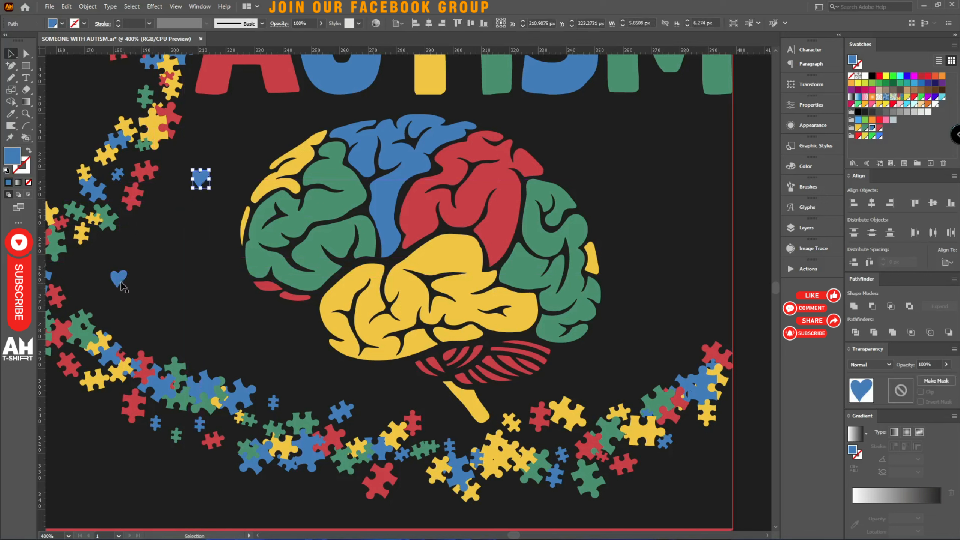
{"action": "left_click_drag", "start_coordinate": [121, 280], "coordinate": [223, 335]}
{"action": "left_click_drag", "start_coordinate": [121, 279], "coordinate": [289, 361]}
{"action": "left_click_drag", "start_coordinate": [221, 333], "coordinate": [386, 385]}
Copy a heart to the right side of the brain and mirror it with the Reflect tool.
{"action": "left_click_drag", "start_coordinate": [289, 357], "coordinate": [665, 300]}
{"action": "key", "text": "o"}
{"action": "key", "text": "Return"}
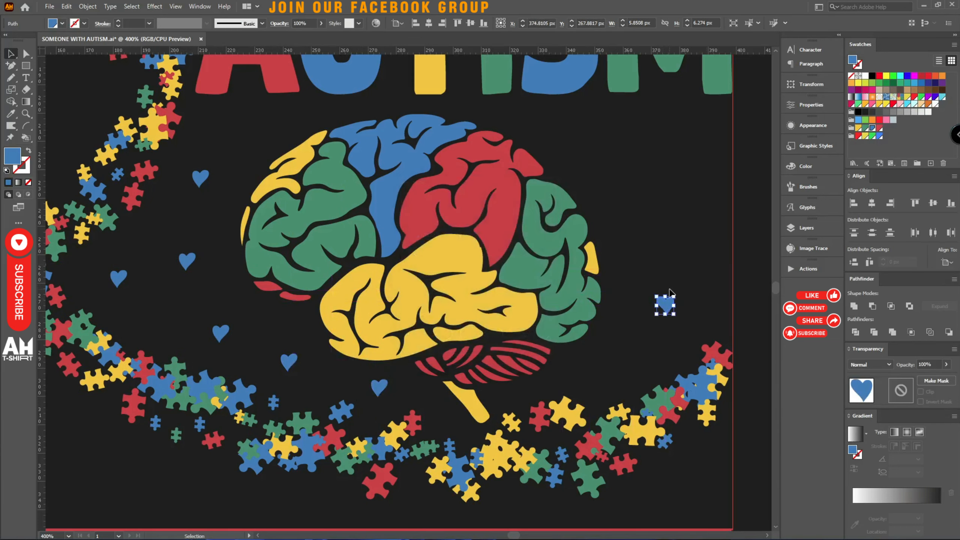
{"action": "left_click", "coordinate": [641, 342]}
{"action": "scroll", "coordinate": [665, 320], "scroll_direction": "up", "scroll_amount": 5}
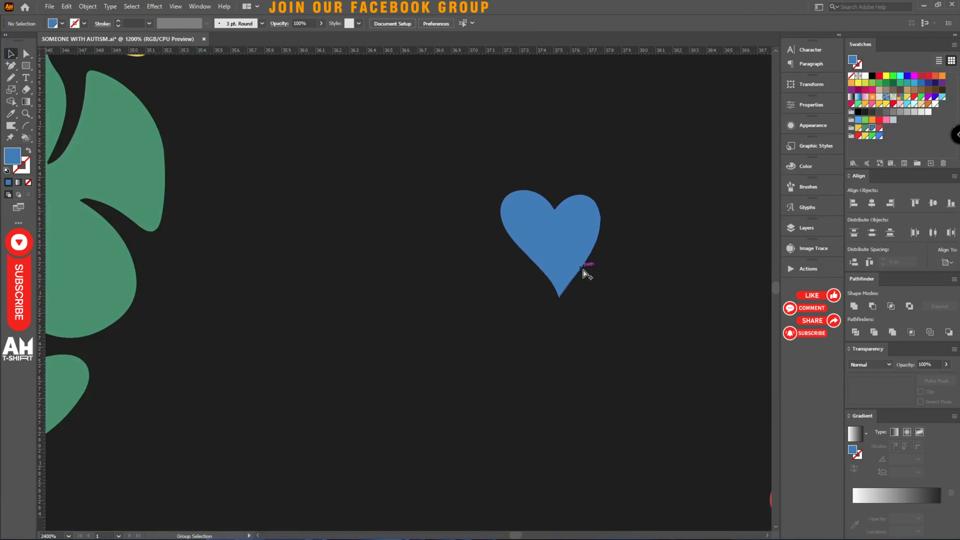
Scatter copies of the mirrored heart around the right side of the brain and adjust their spacing.
{"action": "scroll", "coordinate": [583, 273], "scroll_direction": "down", "scroll_amount": 6}
{"action": "left_click_drag", "start_coordinate": [582, 274], "coordinate": [531, 318]}
{"action": "left_click_drag", "start_coordinate": [580, 267], "coordinate": [612, 145]}
{"action": "mouse_move", "coordinate": [575, 263]}
{"action": "left_mouse_down"}
{"action": "mouse_move", "coordinate": [606, 274]}
{"action": "mouse_move", "coordinate": [566, 272]}
{"action": "left_mouse_up"}
{"action": "left_click_drag", "start_coordinate": [563, 197], "coordinate": [622, 173]}
{"action": "left_click", "coordinate": [676, 233]}
{"action": "scroll", "coordinate": [677, 233], "scroll_direction": "down", "scroll_amount": 1}
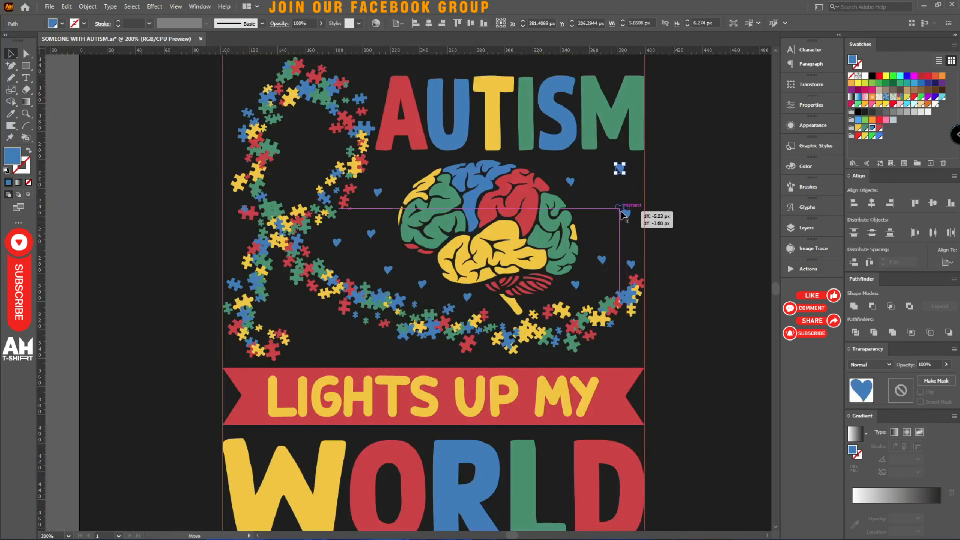
{"action": "left_click_drag", "start_coordinate": [628, 216], "coordinate": [620, 212]}
{"action": "left_click_drag", "start_coordinate": [605, 263], "coordinate": [601, 257]}
{"action": "left_click", "coordinate": [583, 189]}
{"action": "scroll", "coordinate": [576, 177], "scroll_direction": "up", "scroll_amount": 1}
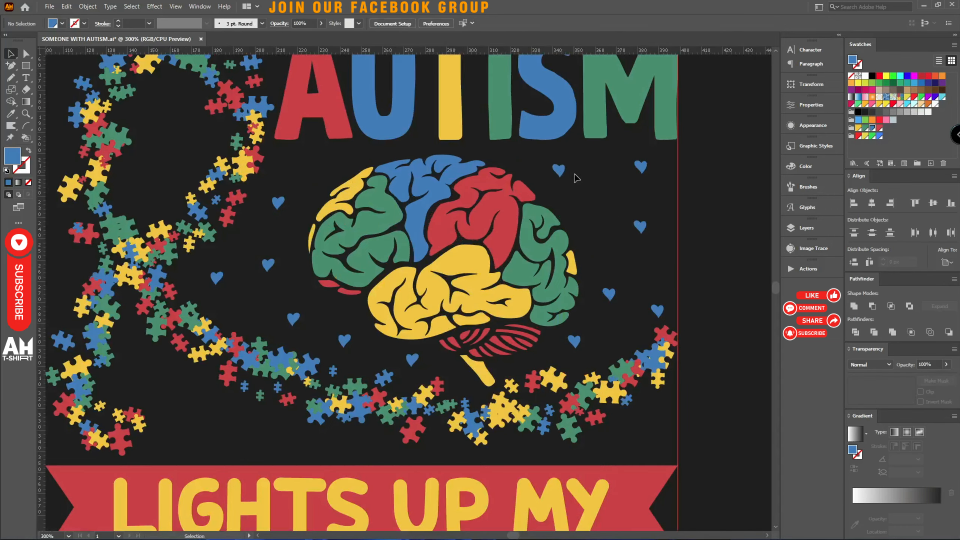
Recolour some of the scattered hearts with sampled green and others with sampled red, on both sides of the brain.
{"action": "key", "text": "i"}
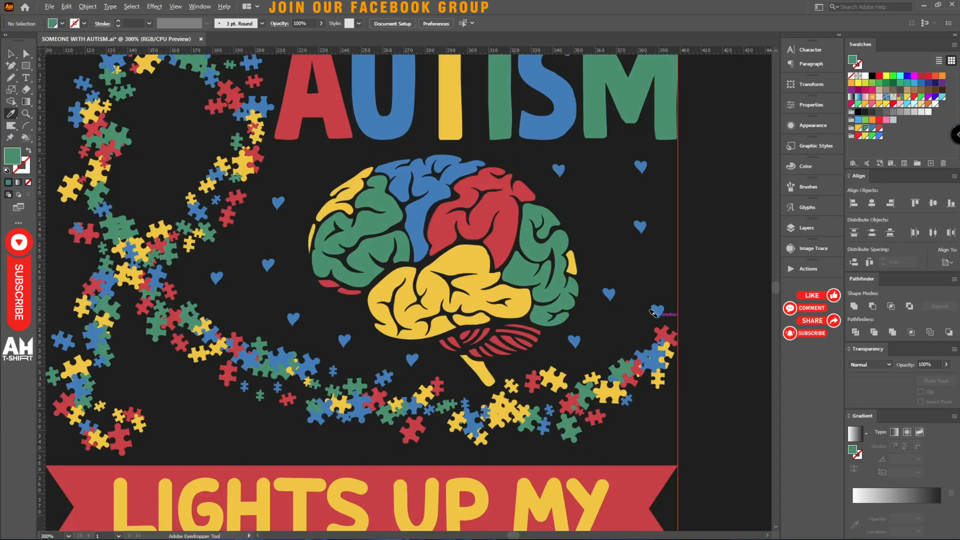
{"action": "left_click", "coordinate": [654, 312], "text": "alt"}
{"action": "left_click", "coordinate": [230, 339]}
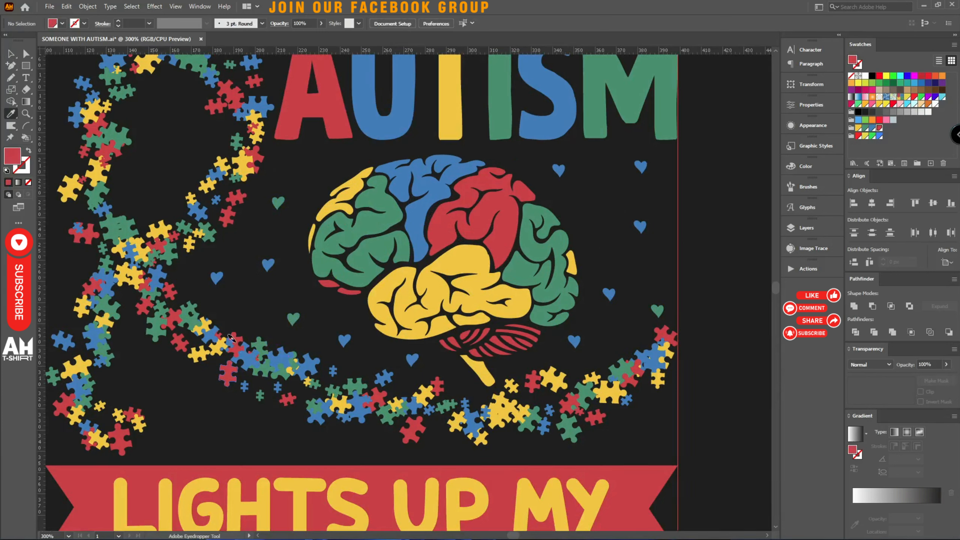
{"action": "left_click", "coordinate": [216, 275], "text": "alt"}
{"action": "left_click", "coordinate": [640, 226], "text": "alt"}
{"action": "left_click", "coordinate": [558, 170], "text": "alt"}
Recolour four hearts with sampled yellow, the one at the brain's lower left red and the upper-left one blue.
{"action": "left_click", "coordinate": [415, 314]}
{"action": "left_click", "coordinate": [412, 359], "text": "alt"}
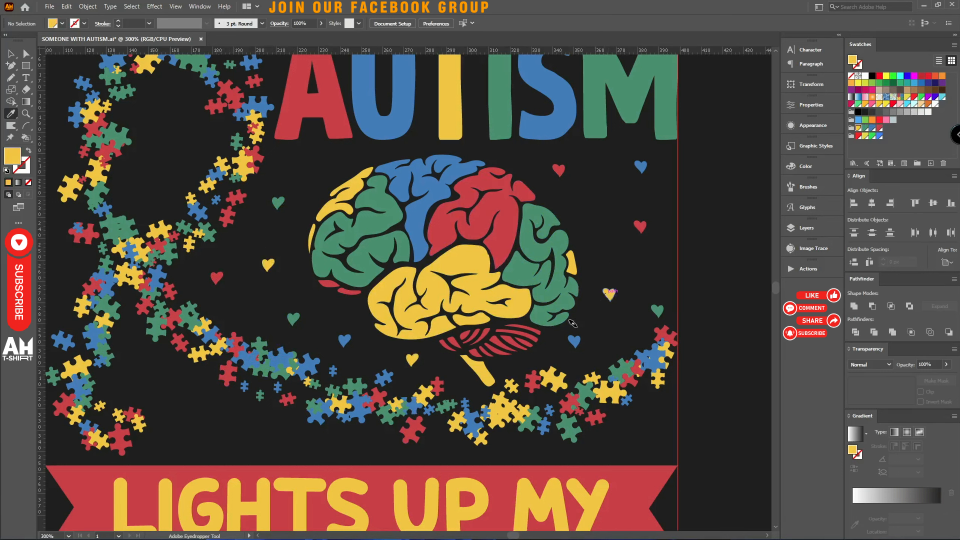
{"action": "left_click", "coordinate": [640, 166], "text": "alt"}
{"action": "left_click", "coordinate": [357, 378]}
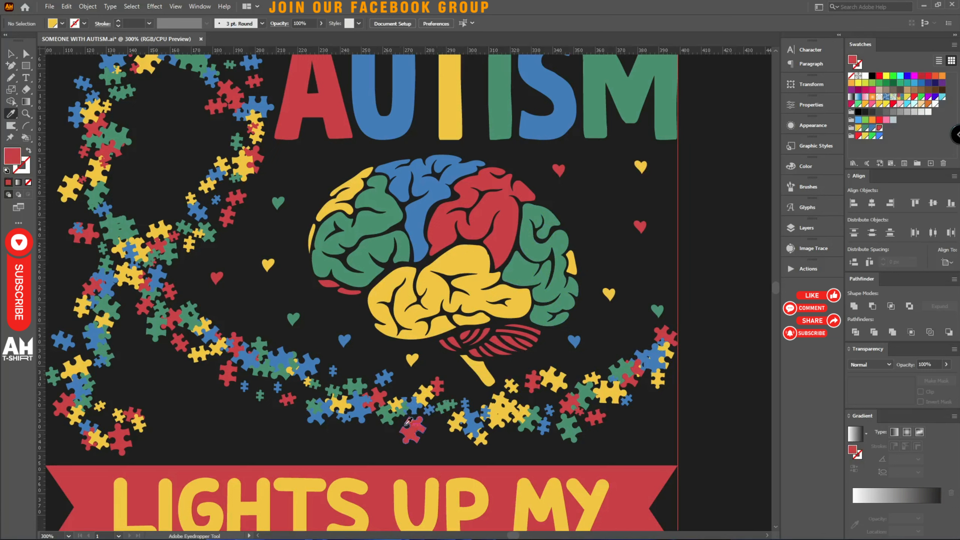
{"action": "left_click", "coordinate": [344, 340], "text": "alt"}
{"action": "left_click", "coordinate": [383, 373]}
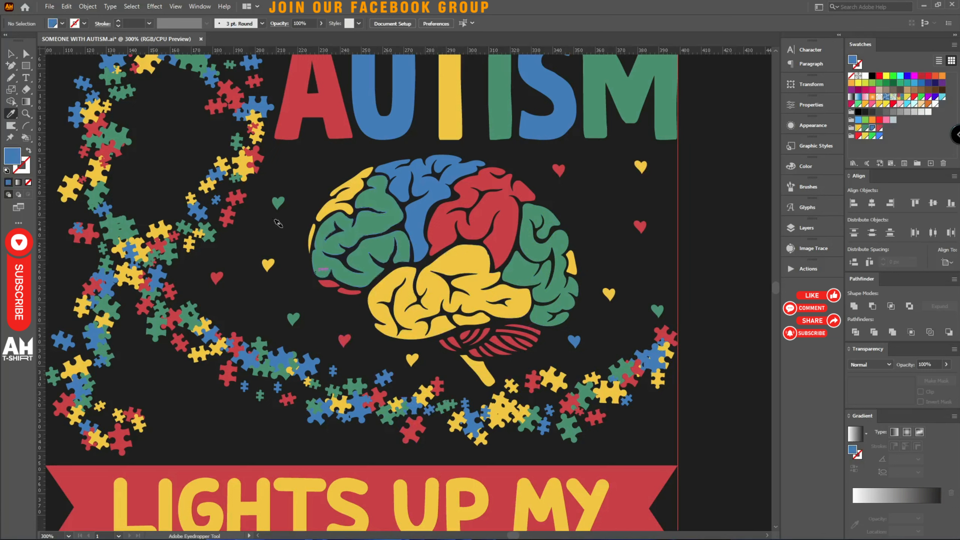
{"action": "key", "text": "v"}
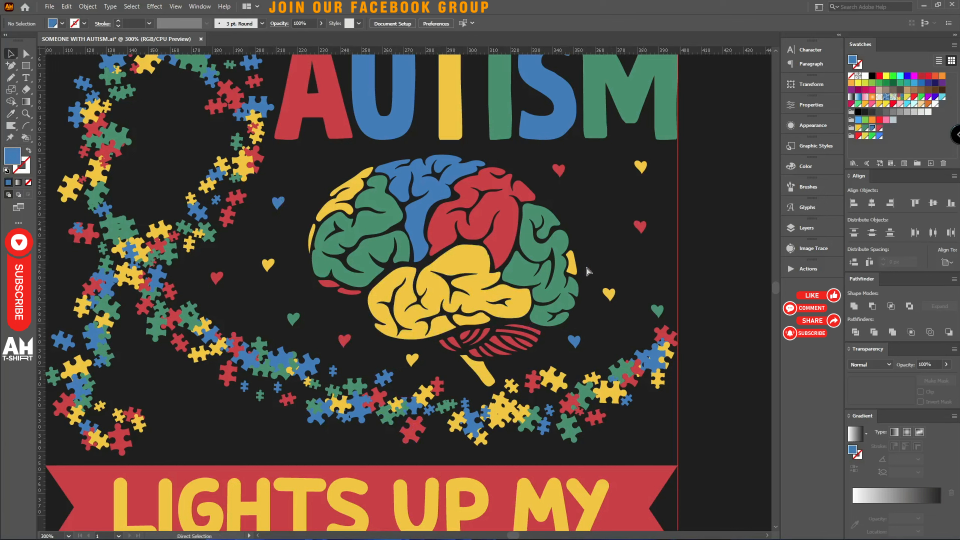
Draw a circle about 11.6 px wide below the ribbon's tail and fill it with the palette's yellow.
{"action": "right_click", "coordinate": [26, 69]}
{"action": "left_click", "coordinate": [73, 89]}
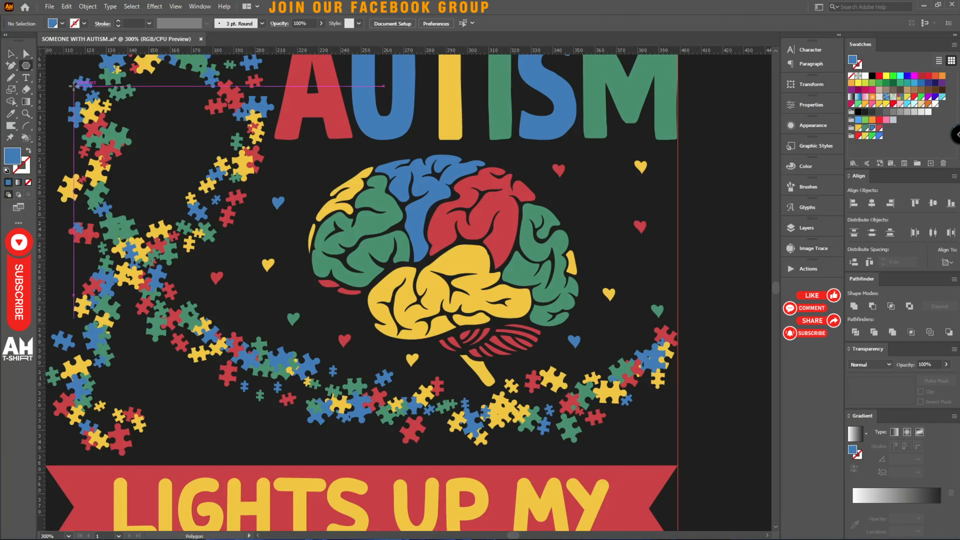
{"action": "right_click", "coordinate": [27, 67]}
{"action": "left_click", "coordinate": [66, 77]}
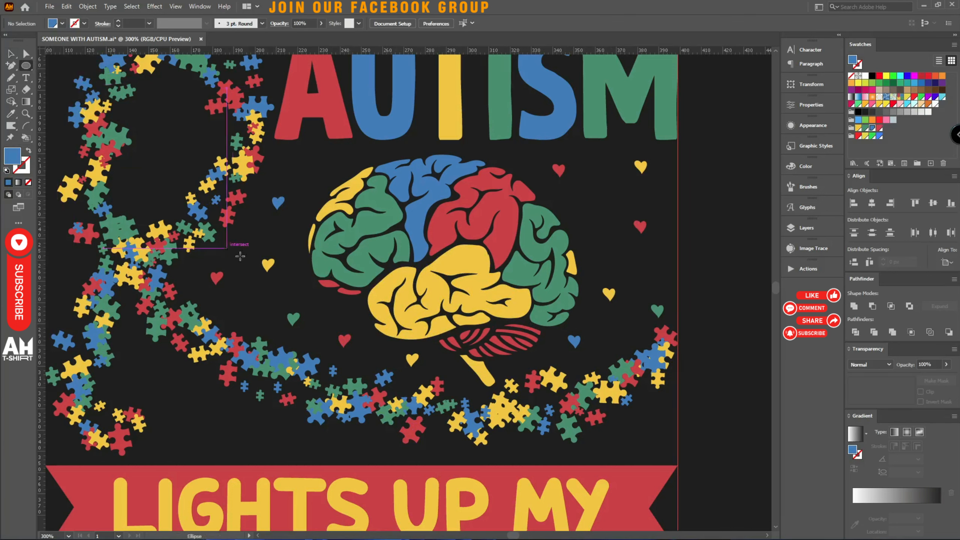
{"action": "left_click_drag", "start_coordinate": [210, 435], "coordinate": [223, 447]}
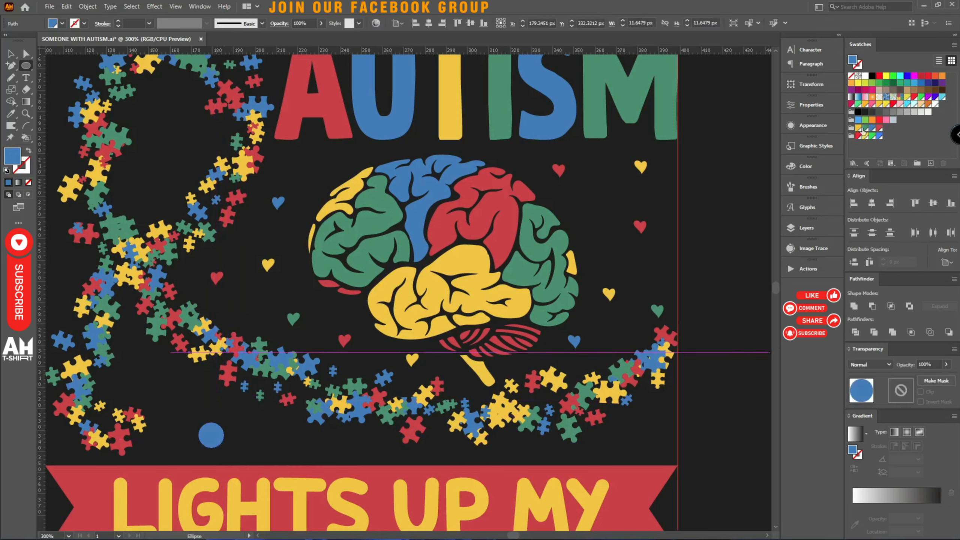
{"action": "left_click", "coordinate": [859, 128]}
{"action": "key", "text": "v"}
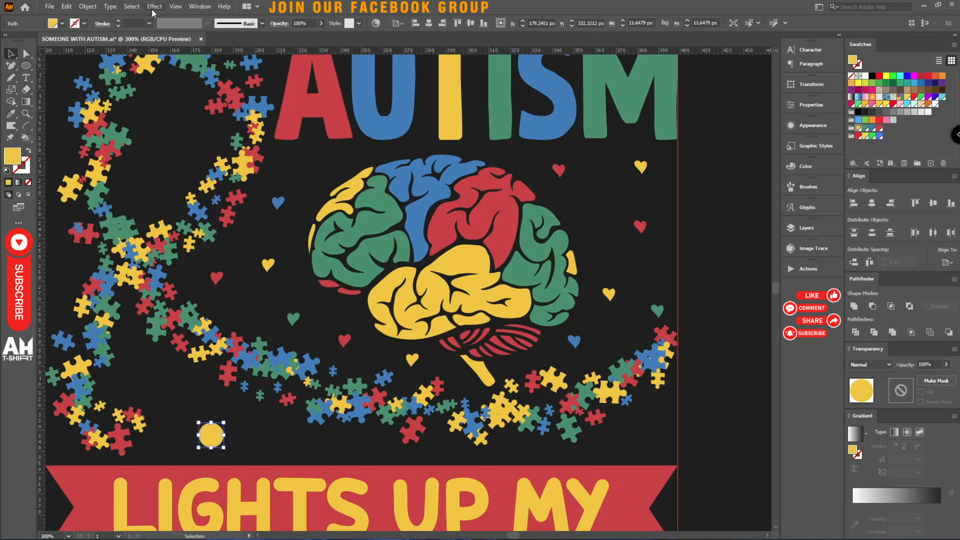
Apply an 81% pucker with the Pucker & Bloat effect to turn the yellow circle into a four-pointed star.
{"action": "left_click", "coordinate": [154, 7]}
{"action": "mouse_move", "coordinate": [185, 88]}
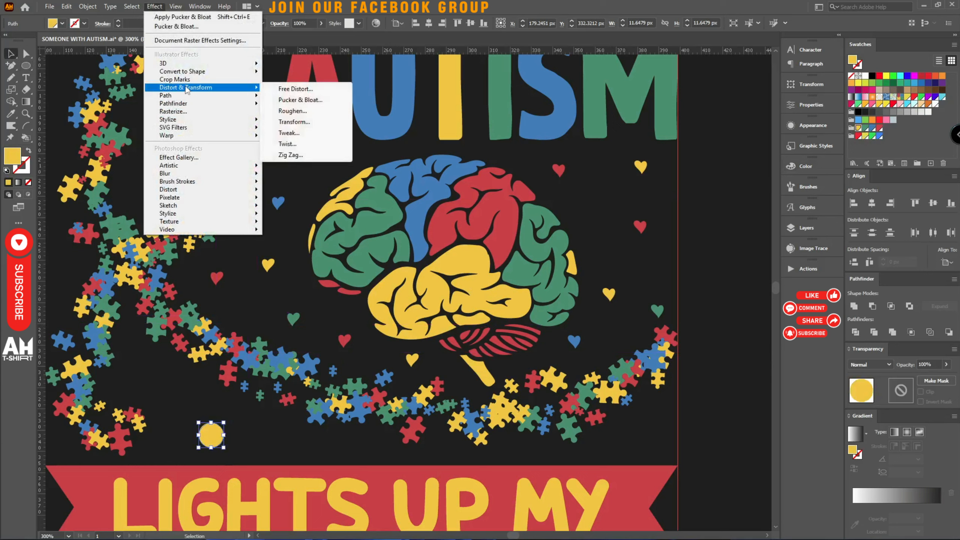
{"action": "left_click", "coordinate": [297, 101]}
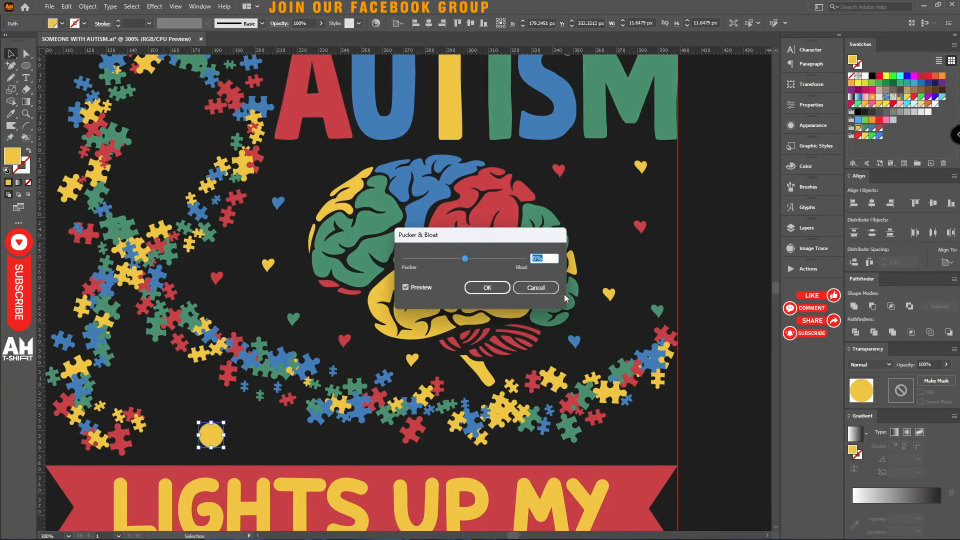
{"action": "left_click_drag", "start_coordinate": [465, 259], "coordinate": [449, 259]}
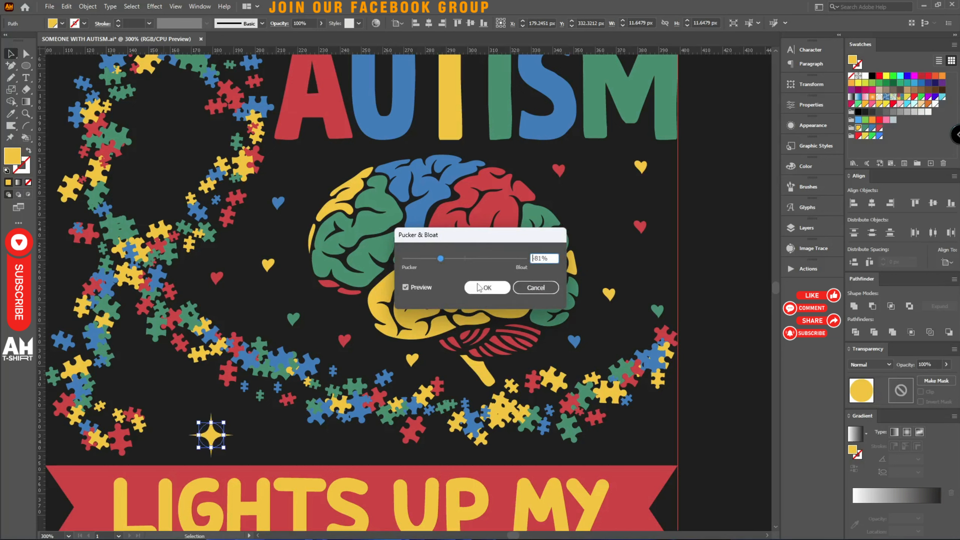
{"action": "left_click", "coordinate": [486, 287]}
Expand the star, rotate it 45° and shrink it to about 5.3 px between the ribbon's legs.
{"action": "key", "text": "a"}
{"action": "key", "text": "v"}
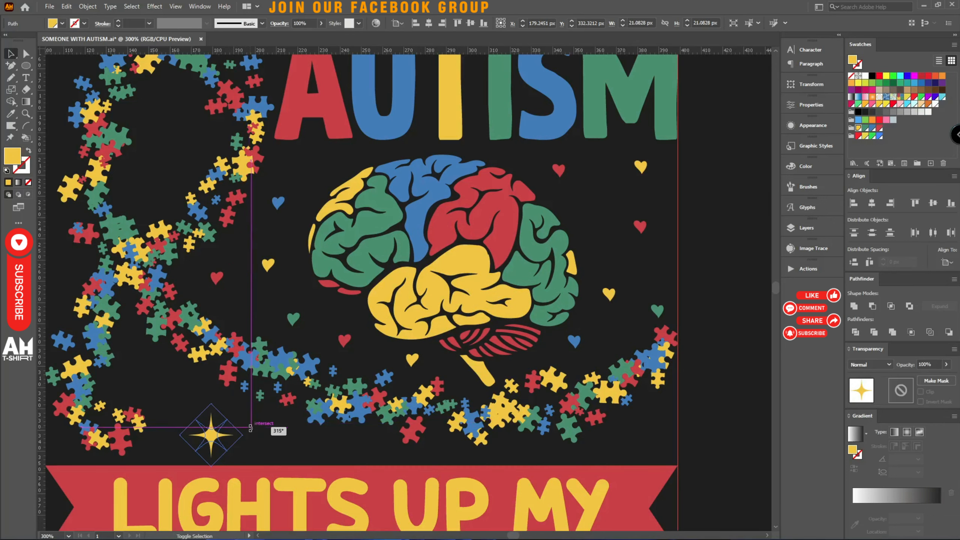
{"action": "left_click", "coordinate": [306, 433]}
{"action": "left_click_drag", "start_coordinate": [267, 435], "coordinate": [183, 237]}
{"action": "scroll", "coordinate": [312, 367], "scroll_direction": "up", "scroll_amount": 2}
{"action": "left_click", "coordinate": [312, 367]}
{"action": "left_click", "coordinate": [302, 375]}
{"action": "scroll", "coordinate": [317, 307], "scroll_direction": "down", "scroll_amount": 6}
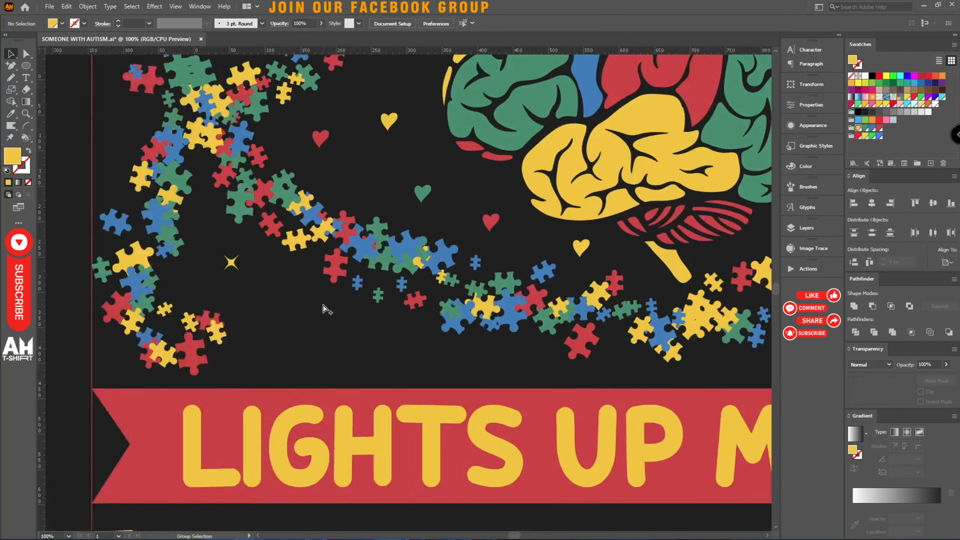
{"action": "scroll", "coordinate": [324, 294], "scroll_direction": "up", "scroll_amount": 3}
Copy the small star to the outer left of the ribbon and along the gap between its tail and the banner.
{"action": "left_click_drag", "start_coordinate": [255, 295], "coordinate": [180, 185]}
{"action": "left_click_drag", "start_coordinate": [255, 295], "coordinate": [166, 376]}
{"action": "left_click_drag", "start_coordinate": [255, 297], "coordinate": [617, 369]}
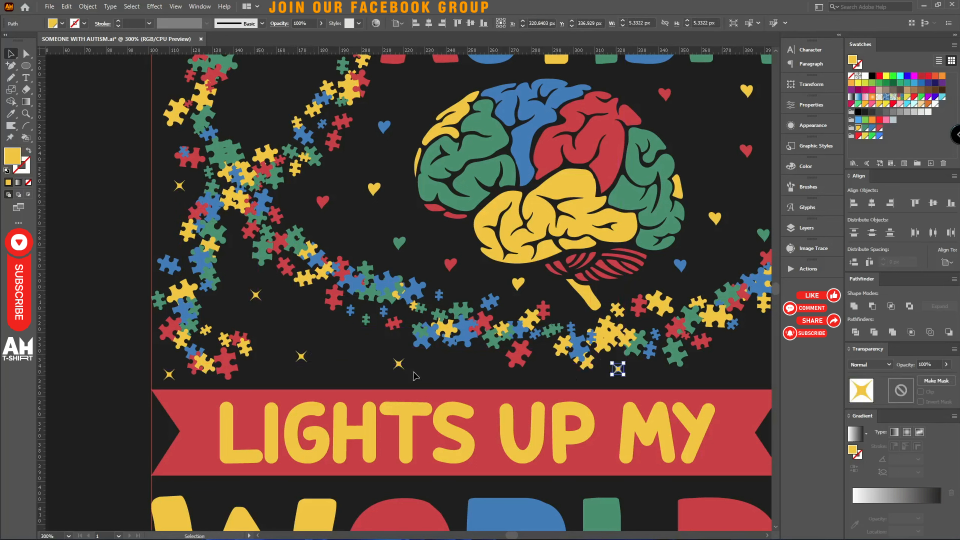
{"action": "left_click_drag", "start_coordinate": [399, 365], "coordinate": [466, 375]}
{"action": "scroll", "coordinate": [401, 378], "scroll_direction": "right", "scroll_amount": 5}
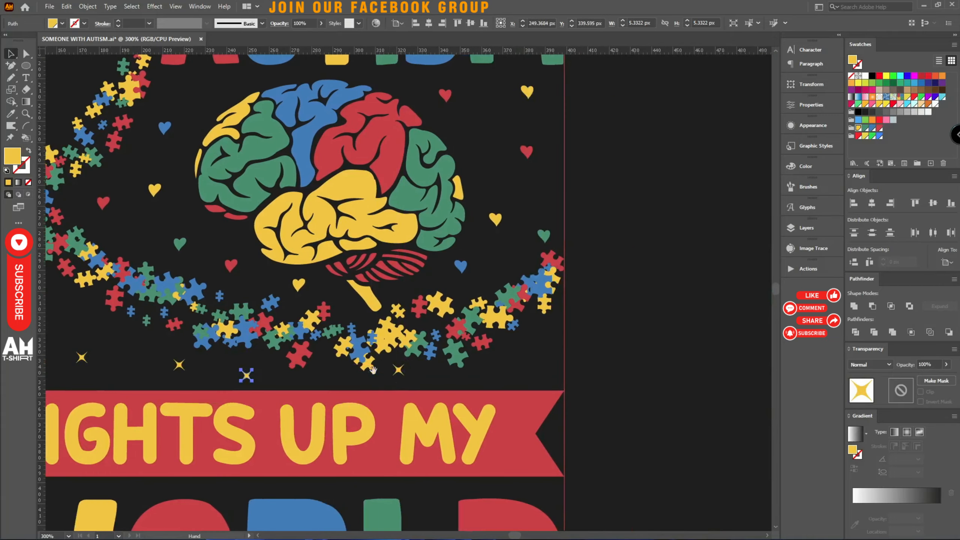
{"action": "left_click_drag", "start_coordinate": [398, 369], "coordinate": [222, 320]}
Scatter copies of the star among the hearts to the right of the brain and nudge the red heart there.
{"action": "left_click_drag", "start_coordinate": [250, 375], "coordinate": [497, 252]}
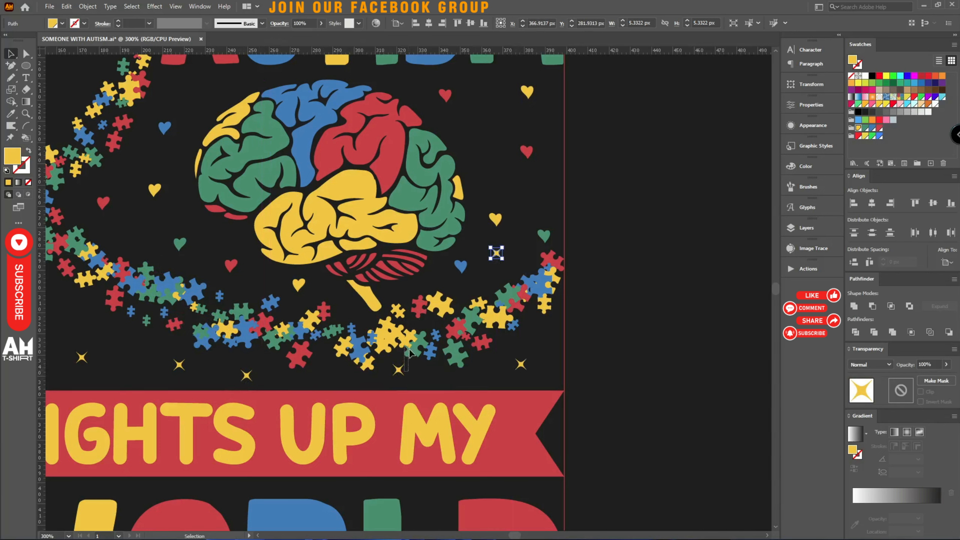
{"action": "left_click", "coordinate": [399, 369]}
{"action": "left_click_drag", "start_coordinate": [521, 365], "coordinate": [534, 197]}
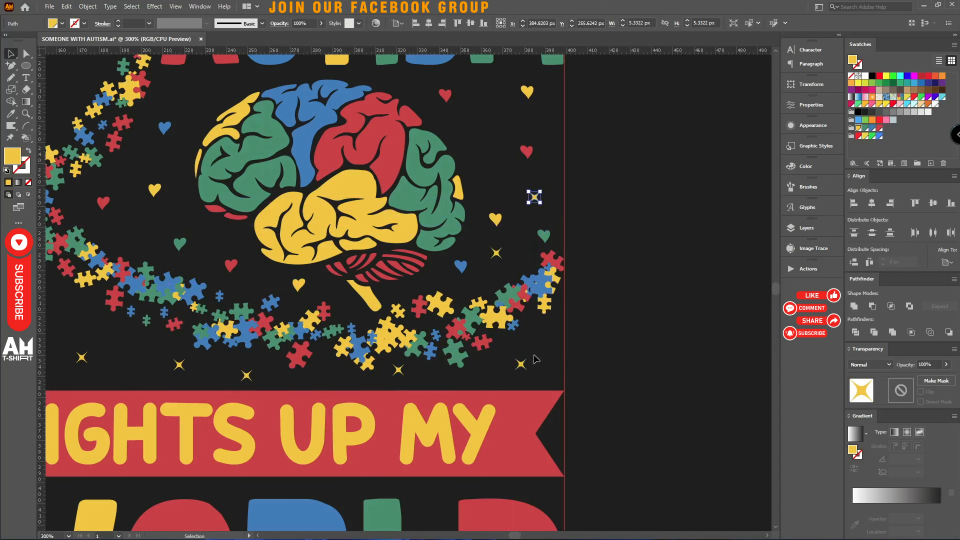
{"action": "left_click_drag", "start_coordinate": [521, 369], "coordinate": [490, 146]}
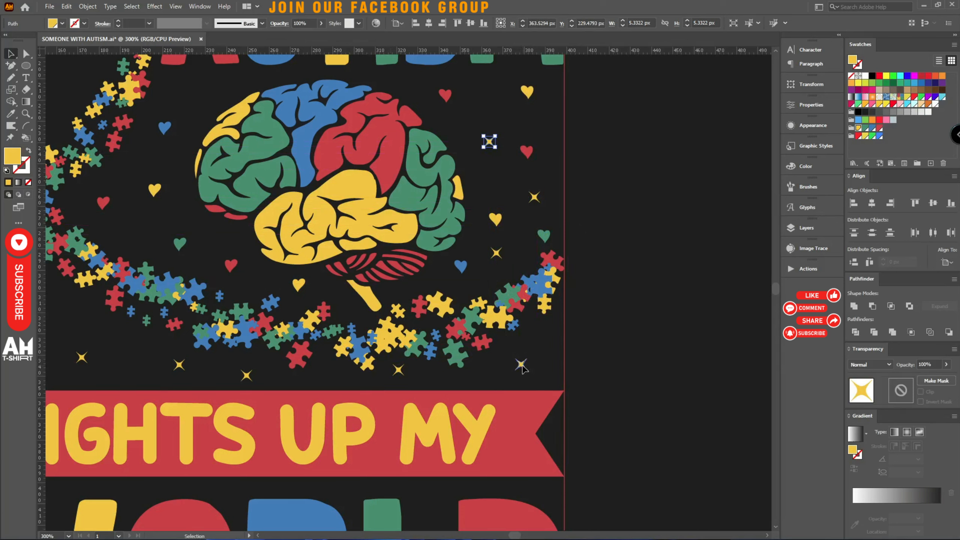
{"action": "left_click_drag", "start_coordinate": [522, 368], "coordinate": [547, 108]}
{"action": "left_click_drag", "start_coordinate": [523, 367], "coordinate": [478, 91]}
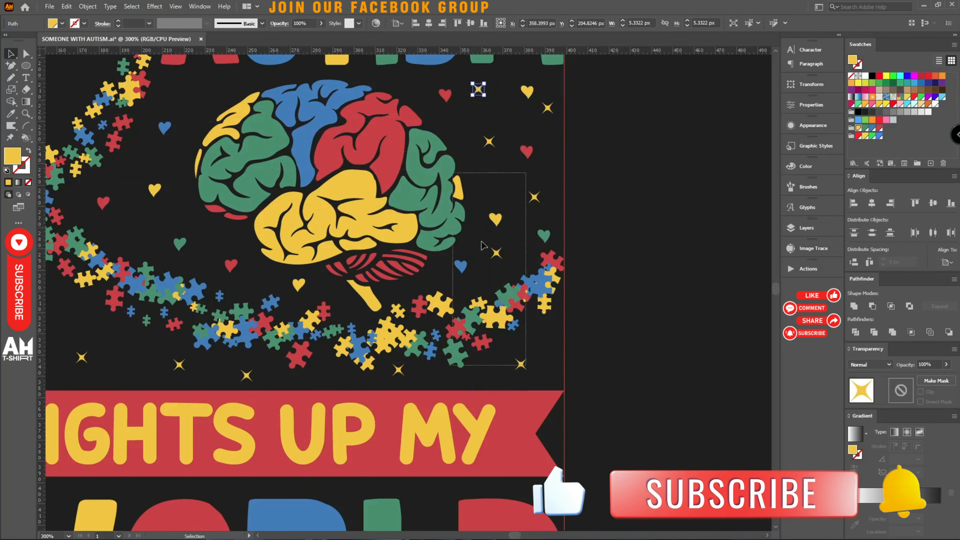
{"action": "left_click_drag", "start_coordinate": [521, 367], "coordinate": [459, 132]}
{"action": "left_click_drag", "start_coordinate": [524, 186], "coordinate": [519, 184]}
{"action": "left_click", "coordinate": [555, 186]}
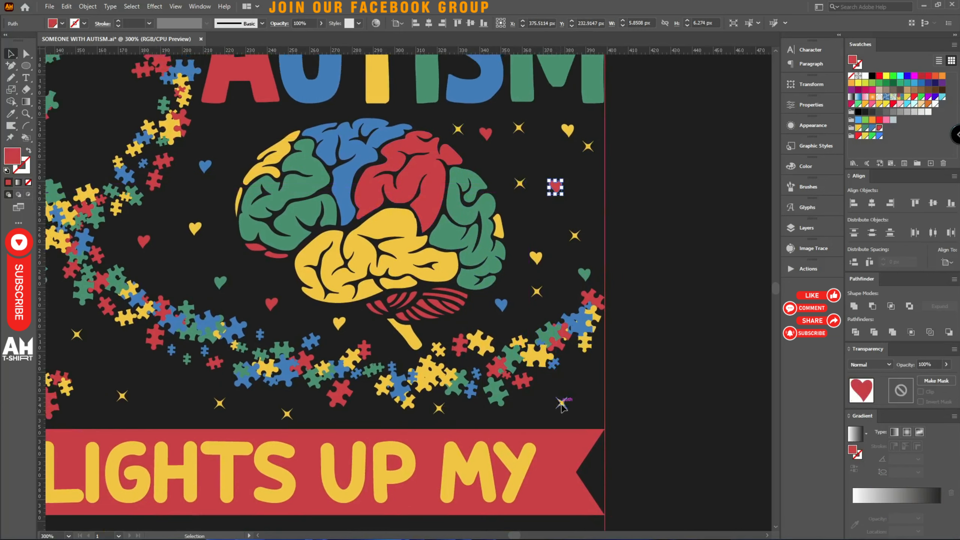
Scatter further star copies among the hearts between the ribbon and the left side of the brain.
{"action": "left_click_drag", "start_coordinate": [561, 404], "coordinate": [375, 329]}
{"action": "left_click_drag", "start_coordinate": [439, 412], "coordinate": [293, 315]}
{"action": "left_click_drag", "start_coordinate": [442, 410], "coordinate": [178, 272]}
{"action": "left_click_drag", "start_coordinate": [287, 414], "coordinate": [257, 388]}
{"action": "left_click_drag", "start_coordinate": [178, 272], "coordinate": [118, 241]}
{"action": "left_click_drag", "start_coordinate": [219, 402], "coordinate": [221, 208]}
{"action": "left_click", "coordinate": [623, 283]}
{"action": "key", "text": "ctrl+0"}
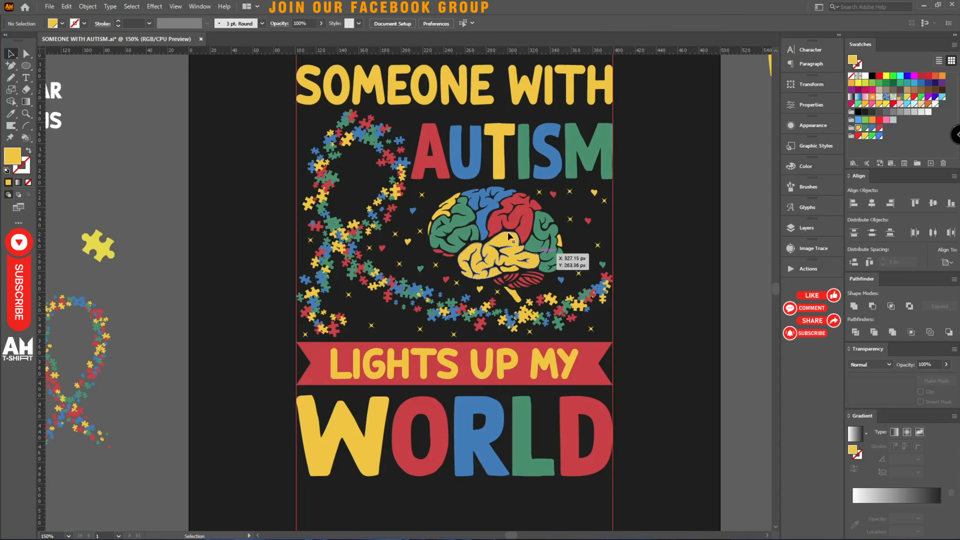
Place star copies beside the top of the ribbon, above the A of AUTISM and inside the ribbon's loop.
{"action": "scroll", "coordinate": [453, 231], "scroll_direction": "up", "scroll_amount": 4}
{"action": "left_click_drag", "start_coordinate": [458, 233], "coordinate": [224, 80]}
{"action": "left_click_drag", "start_coordinate": [458, 231], "coordinate": [431, 64]}
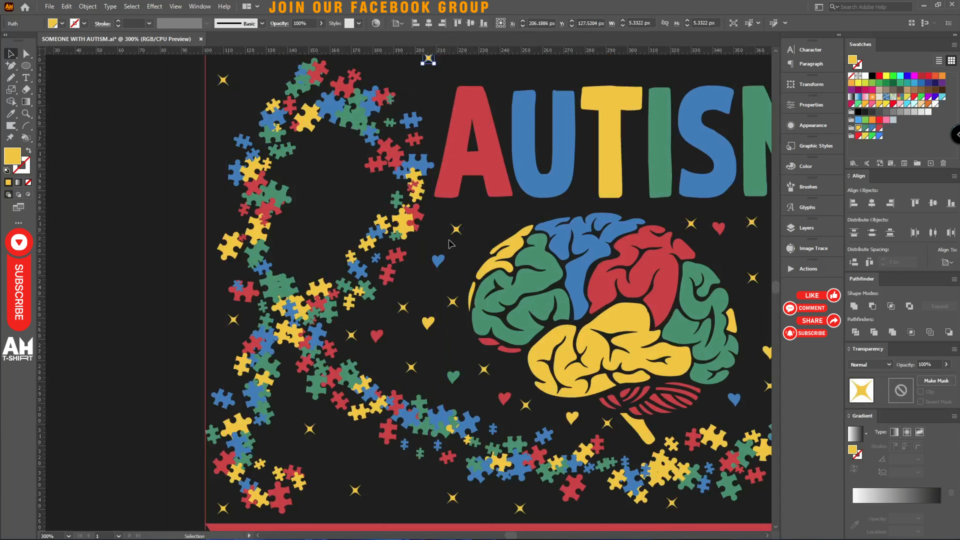
{"action": "left_click_drag", "start_coordinate": [406, 223], "coordinate": [340, 193]}
{"action": "left_click_drag", "start_coordinate": [466, 218], "coordinate": [438, 296]}
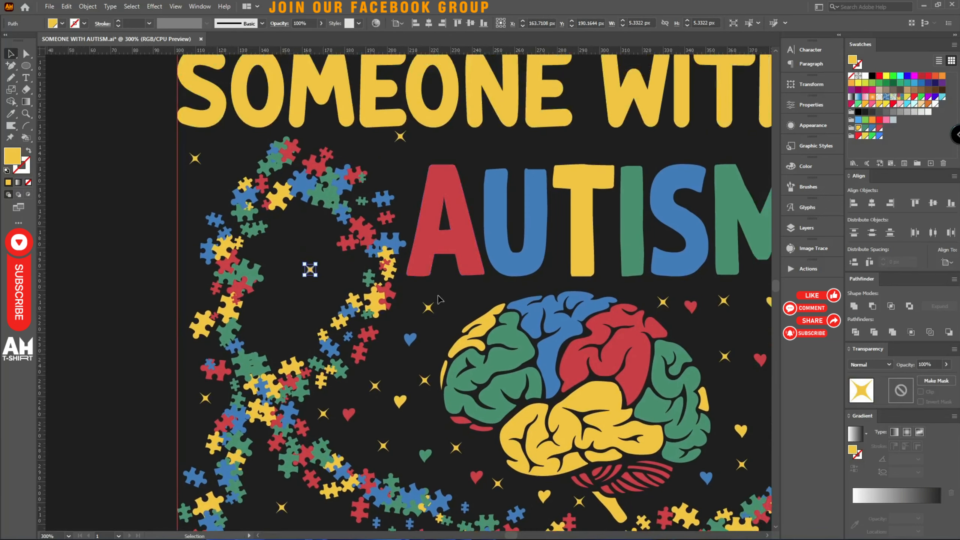
Place another copy of the small star at the design's outer edge, left of the ribbon's loop.
{"action": "left_click_drag", "start_coordinate": [400, 137], "coordinate": [401, 152]}
{"action": "left_click_drag", "start_coordinate": [428, 309], "coordinate": [190, 283]}
{"action": "scroll", "coordinate": [340, 287], "scroll_direction": "down", "scroll_amount": 3}
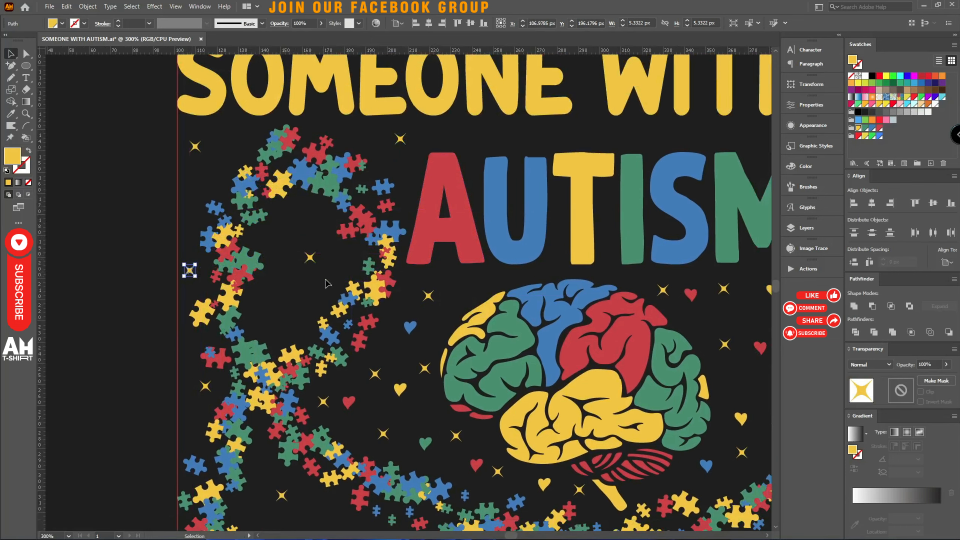
Group all the artwork of the T-shirt design and hide the guides, leaving nothing selected.
{"action": "key", "text": "ctrl+minus"}
{"action": "key", "text": "ctrl+minus"}
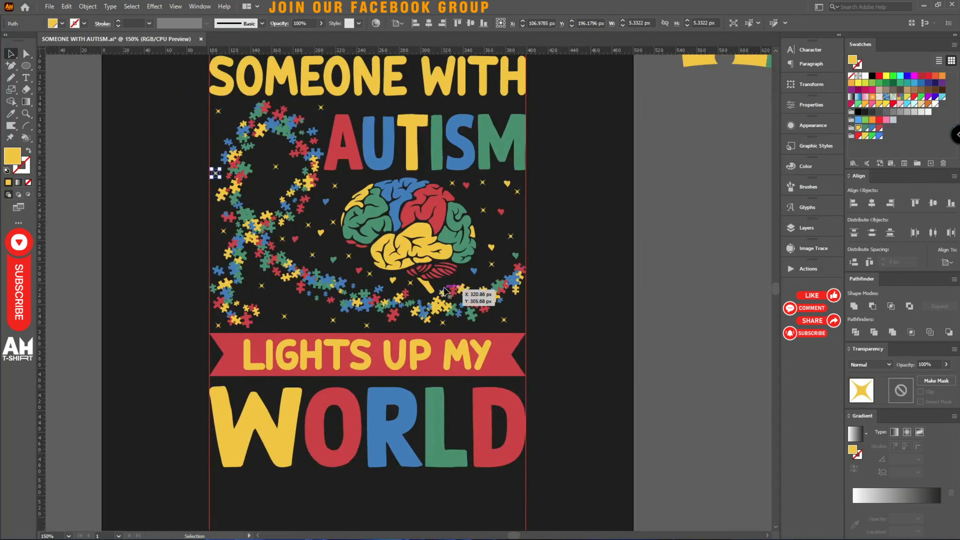
{"action": "key", "text": "ctrl+minus"}
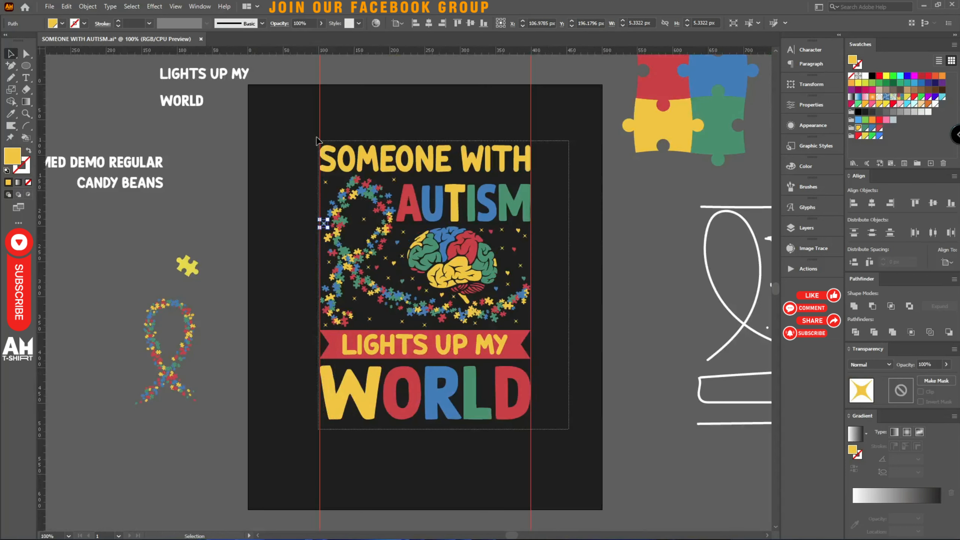
{"action": "left_click_drag", "start_coordinate": [567, 431], "coordinate": [598, 441]}
{"action": "key", "text": "ctrl+g"}
{"action": "left_click", "coordinate": [276, 237]}
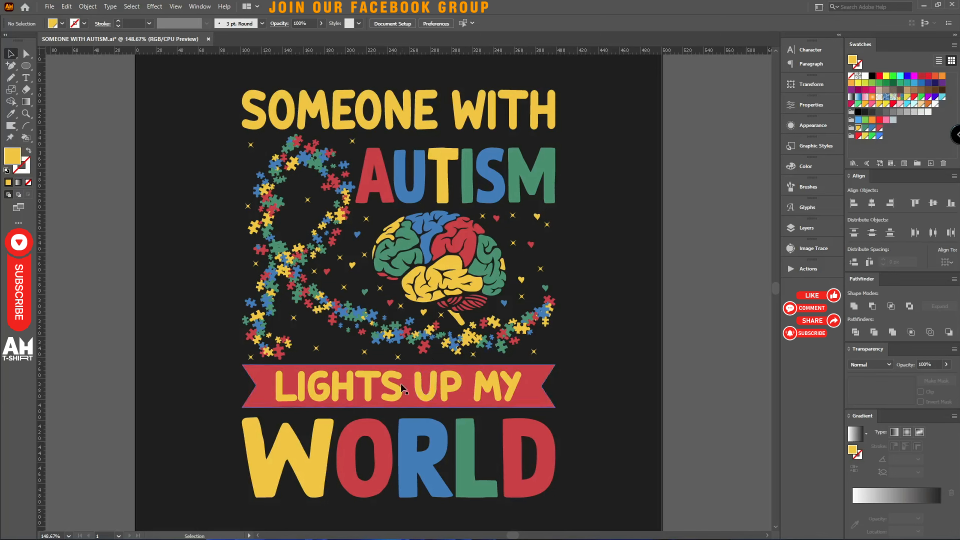
Examine the brain, ribbon loop and scattered hearts and stars up close, and compare them with the overall layout.
{"action": "scroll", "coordinate": [495, 204], "scroll_direction": "down", "scroll_amount": 1}
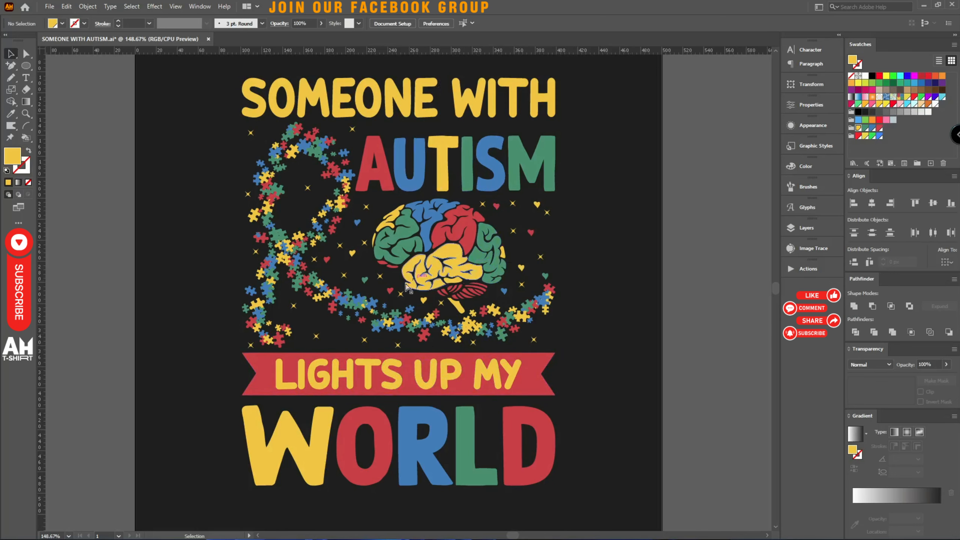
{"action": "scroll", "coordinate": [340, 242], "scroll_direction": "up", "scroll_amount": 2}
{"action": "scroll", "coordinate": [437, 232], "scroll_direction": "up", "scroll_amount": 3}
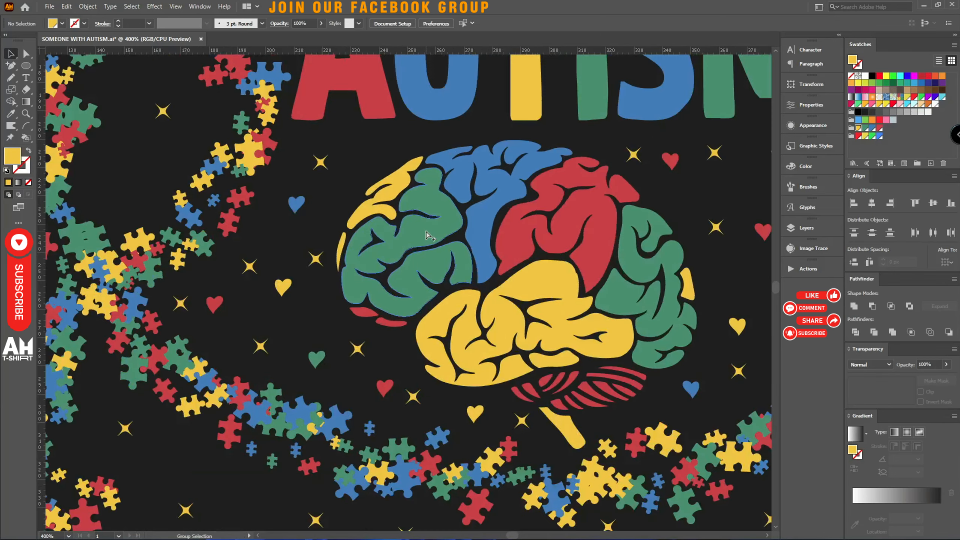
{"action": "scroll", "coordinate": [439, 234], "scroll_direction": "down", "scroll_amount": 4}
{"action": "scroll", "coordinate": [440, 236], "scroll_direction": "up", "scroll_amount": 3}
{"action": "scroll", "coordinate": [442, 237], "scroll_direction": "up", "scroll_amount": 3}
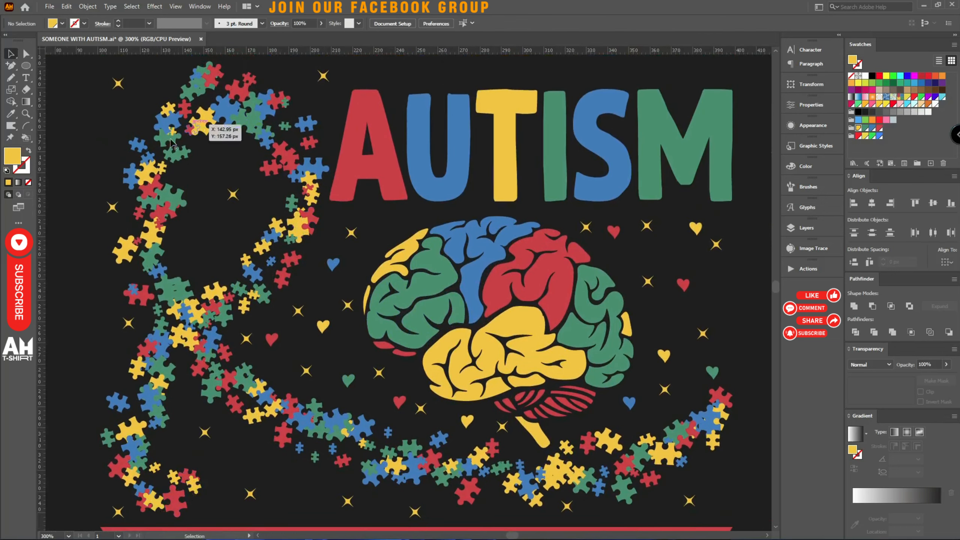
{"action": "scroll", "coordinate": [570, 384], "scroll_direction": "down", "scroll_amount": 3}
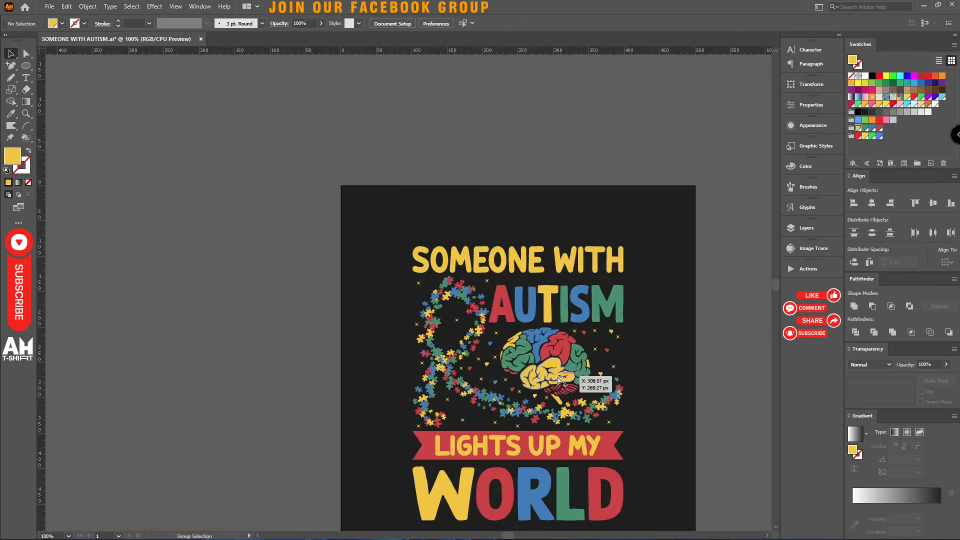
{"action": "left_click_drag", "start_coordinate": [603, 354], "coordinate": [575, 337]}
{"action": "left_click_drag", "start_coordinate": [624, 370], "coordinate": [561, 325]}
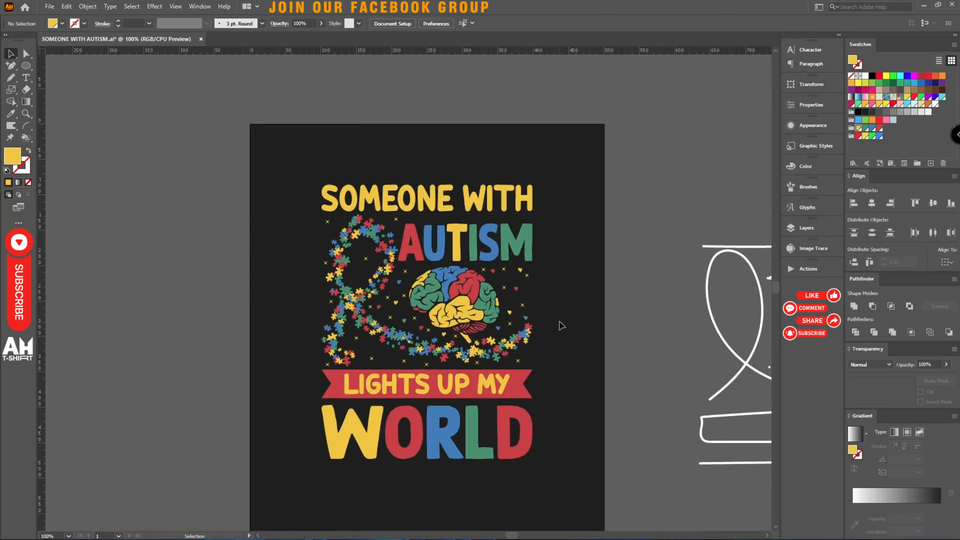
{"action": "scroll", "coordinate": [519, 302], "scroll_direction": "up", "scroll_amount": 1}
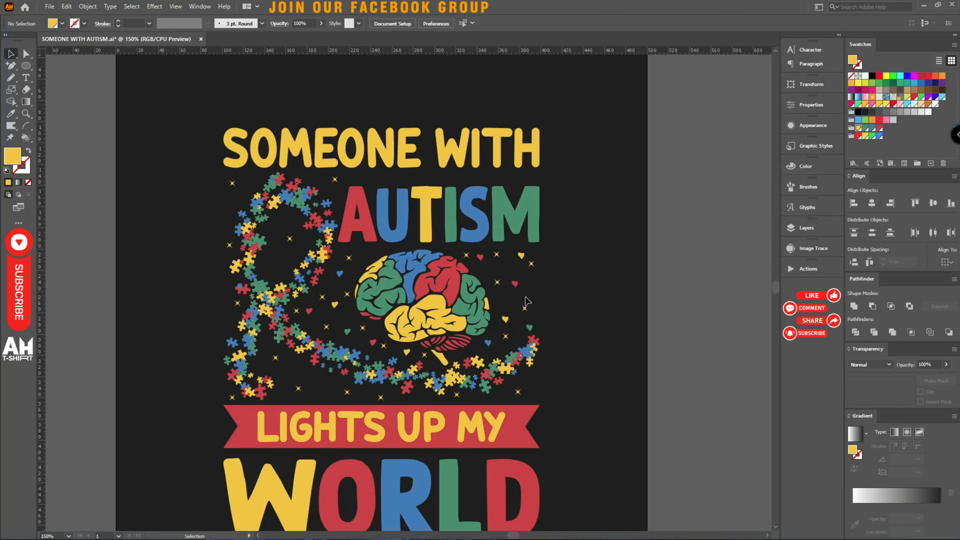
{"action": "scroll", "coordinate": [469, 167], "scroll_direction": "down", "scroll_amount": 2}
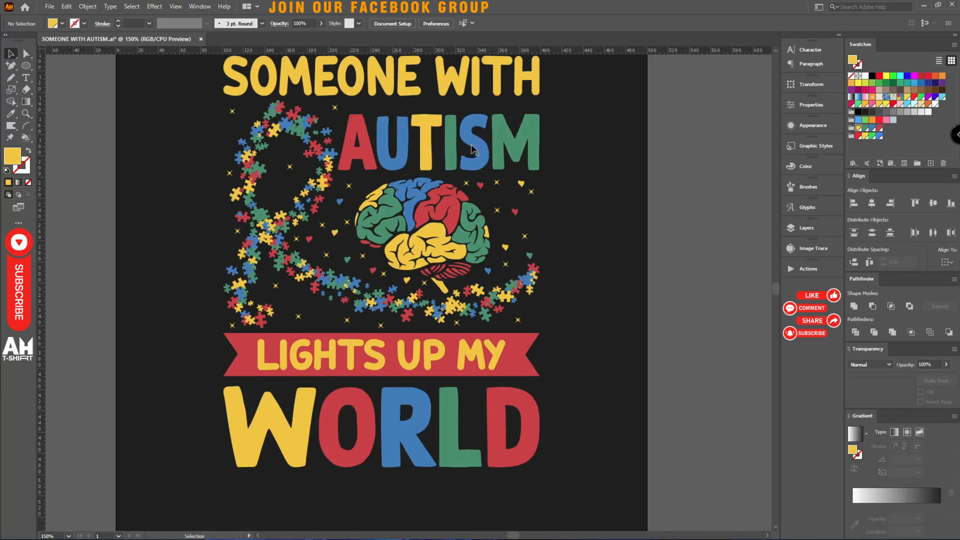
{"action": "scroll", "coordinate": [625, 324], "scroll_direction": "up", "scroll_amount": 1}
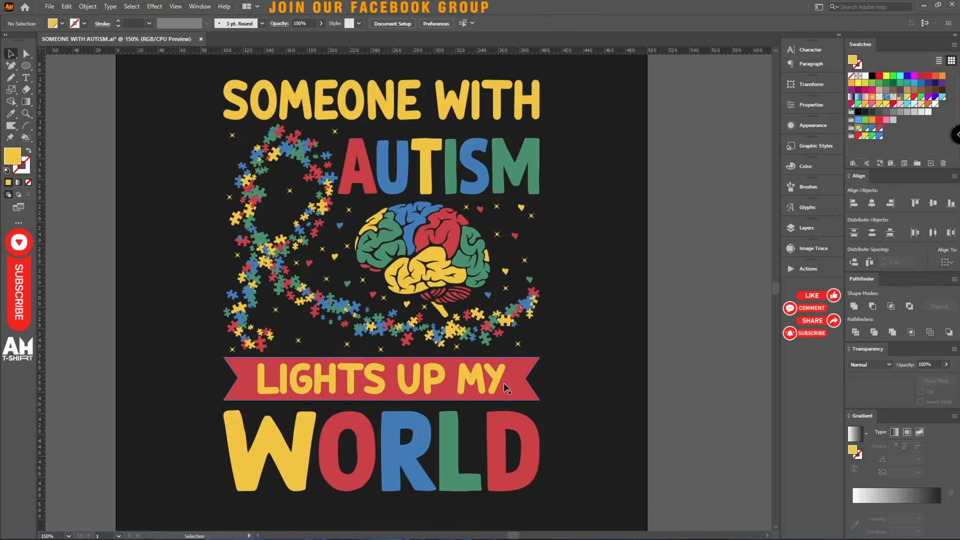
Inspect the puzzle pieces along the ribbon's left side in detail and review the finished design as a whole.
{"action": "scroll", "coordinate": [250, 235], "scroll_direction": "up", "scroll_amount": 10}
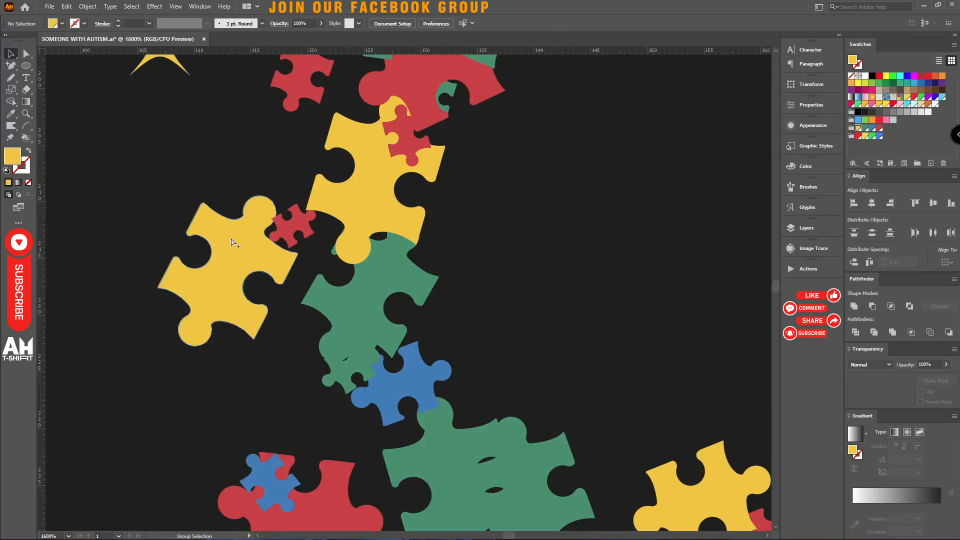
{"action": "scroll", "coordinate": [234, 243], "scroll_direction": "down", "scroll_amount": 7}
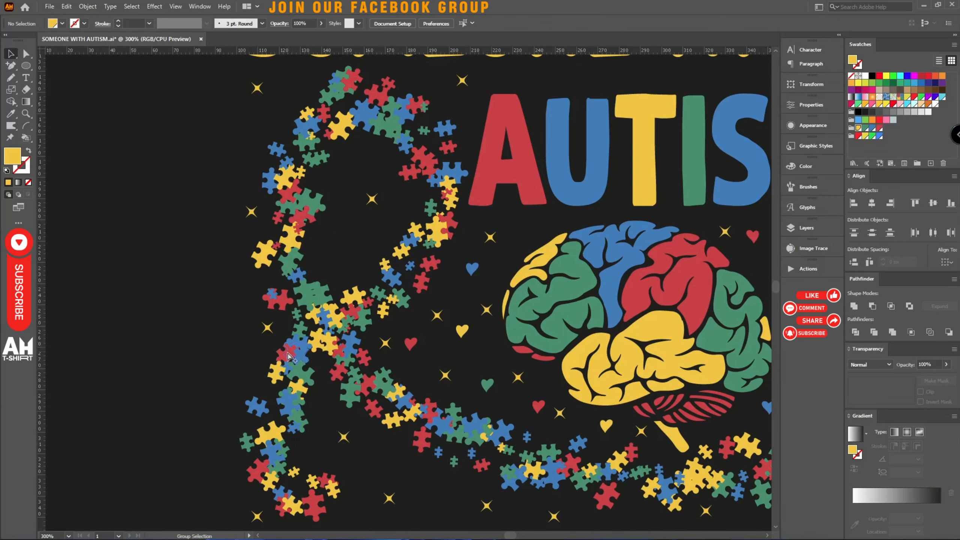
{"action": "scroll", "coordinate": [292, 350], "scroll_direction": "down", "scroll_amount": 4}
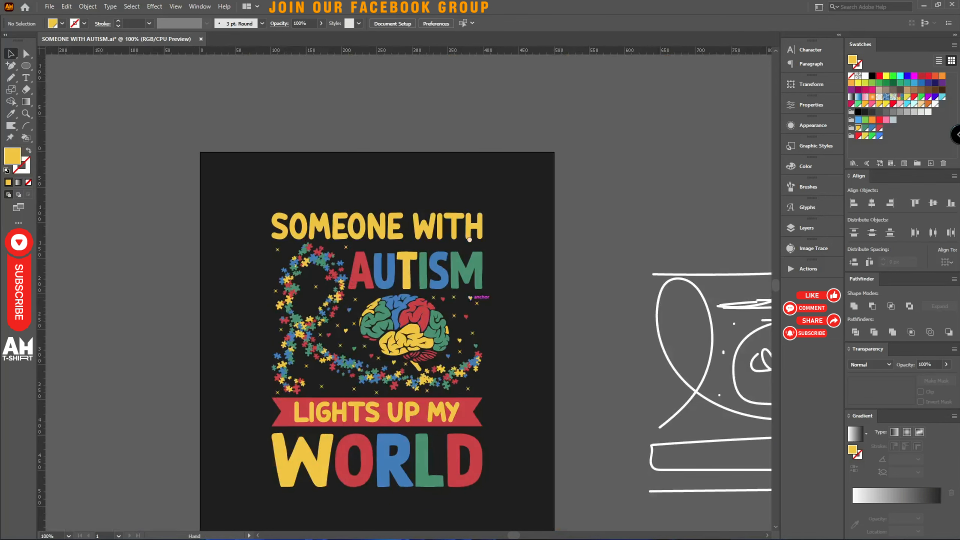
{"action": "scroll", "coordinate": [351, 242], "scroll_direction": "up", "scroll_amount": 2}
{"action": "scroll", "coordinate": [352, 242], "scroll_direction": "down", "scroll_amount": 2}
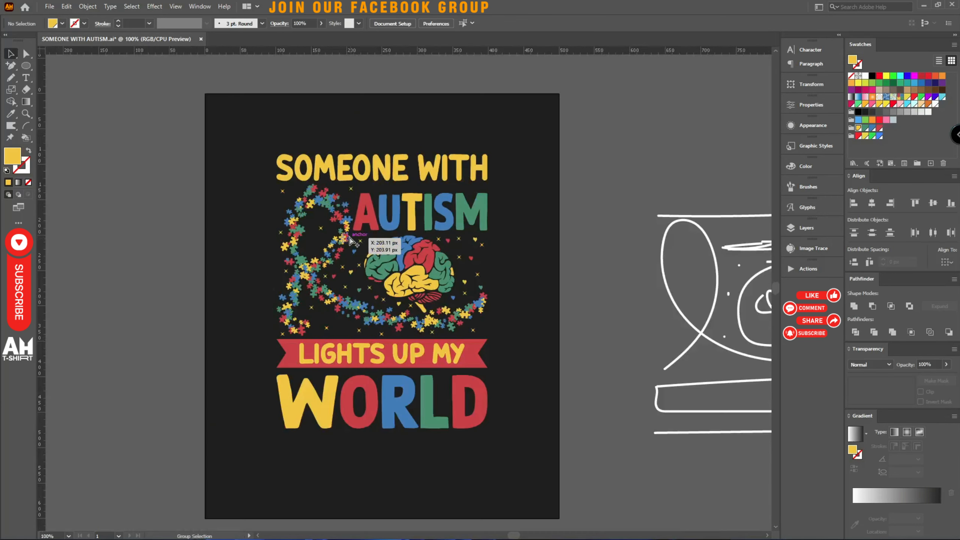
{"action": "left_click_drag", "start_coordinate": [240, 139], "coordinate": [520, 464]}
{"action": "left_click_drag", "start_coordinate": [634, 348], "coordinate": [627, 357]}
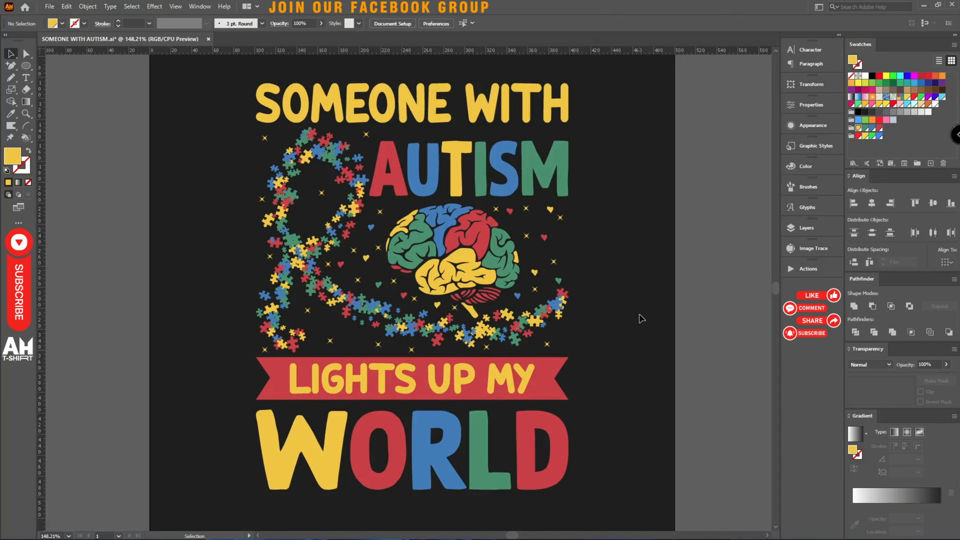
{"action": "scroll", "coordinate": [644, 319], "scroll_direction": "right", "scroll_amount": 1}
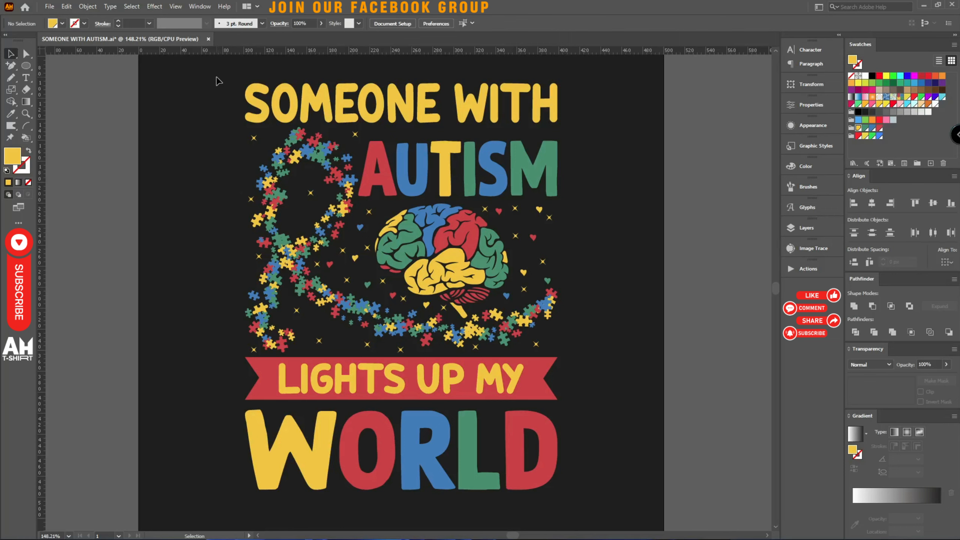
{"action": "key", "text": "z"}
{"action": "left_click_drag", "start_coordinate": [218, 69], "coordinate": [586, 506]}
{"action": "key", "text": "v"}
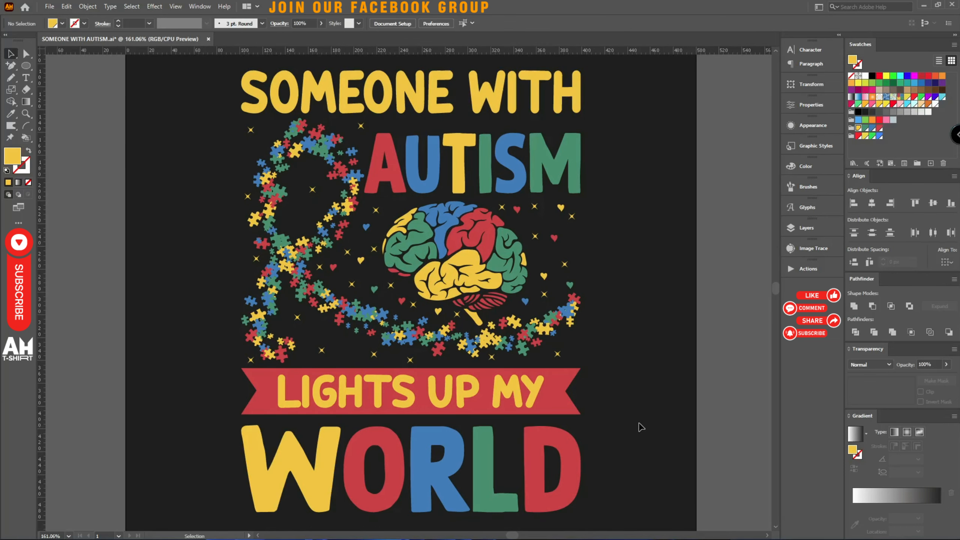